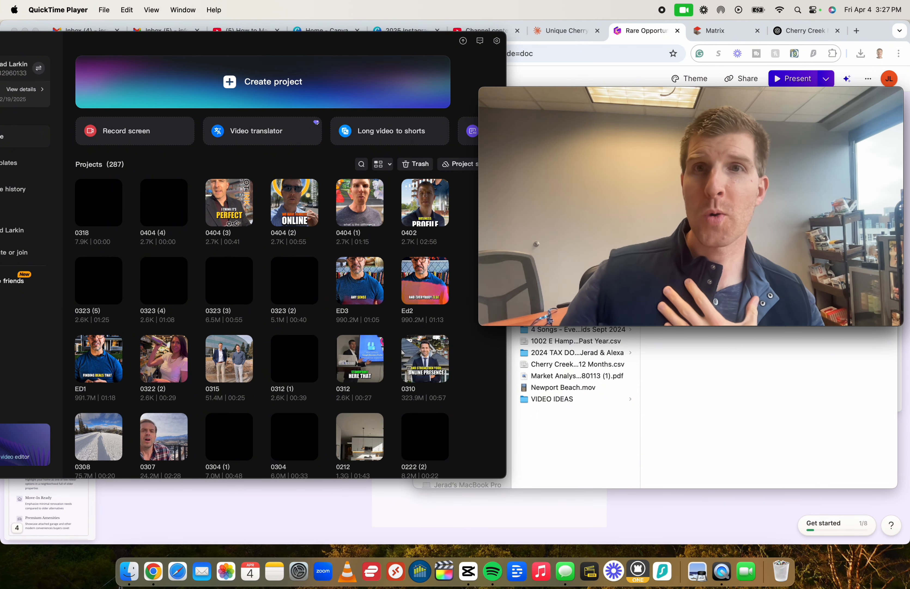
Step: Create a new CapCut project, moving the CapCut window fully into view and shrinking the Movie Recording window beside it
drag(328, 46, 379, 37)
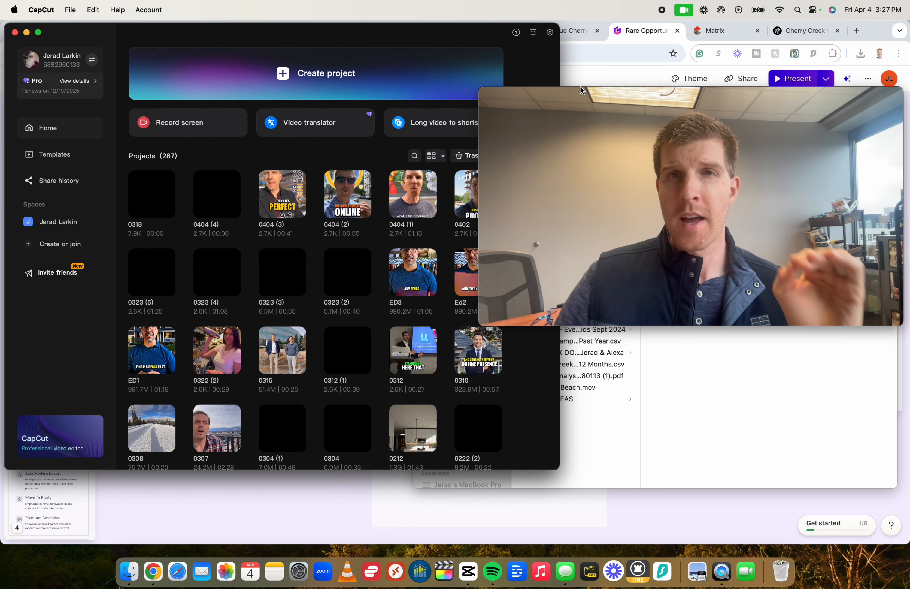
mouse_move(580, 97)
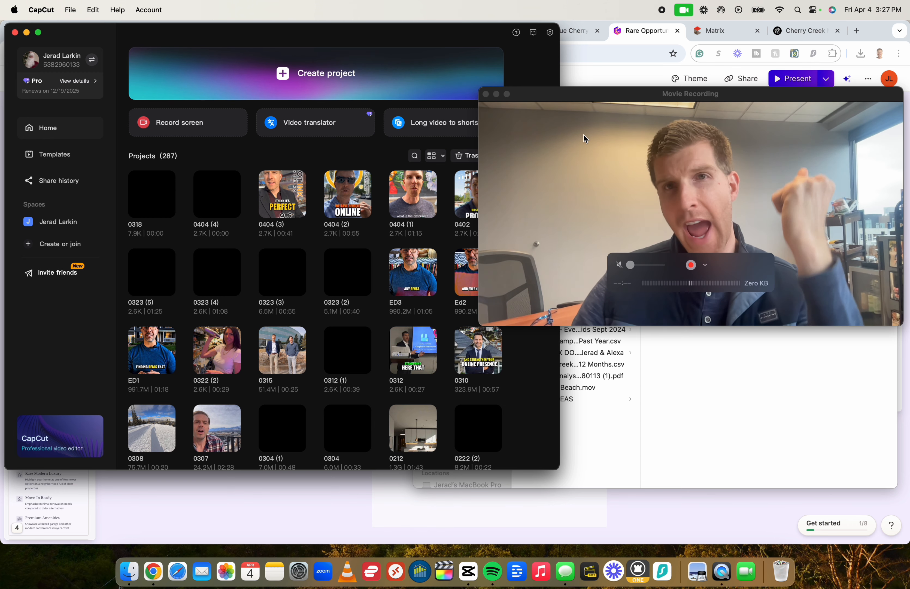
drag(583, 135, 628, 133)
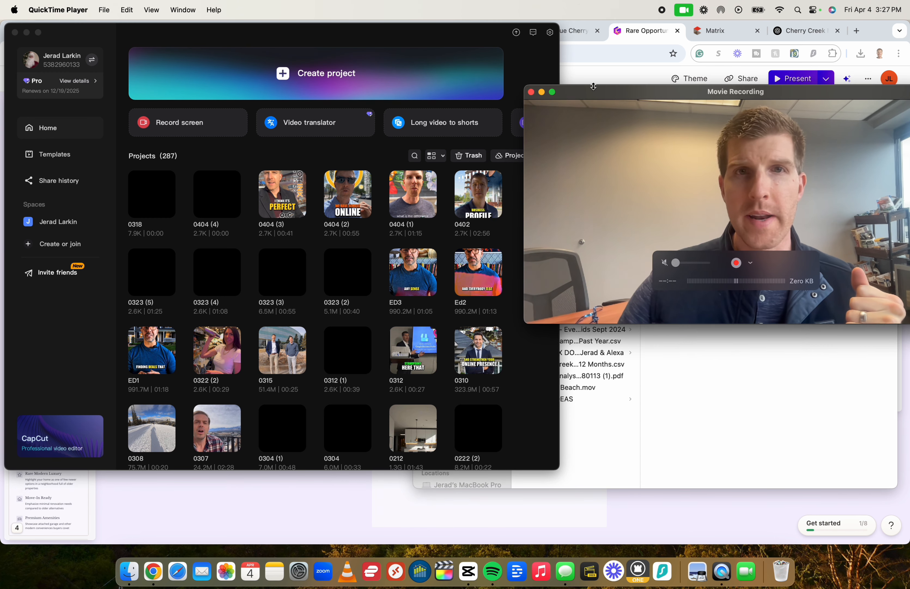
drag(599, 87, 636, 137)
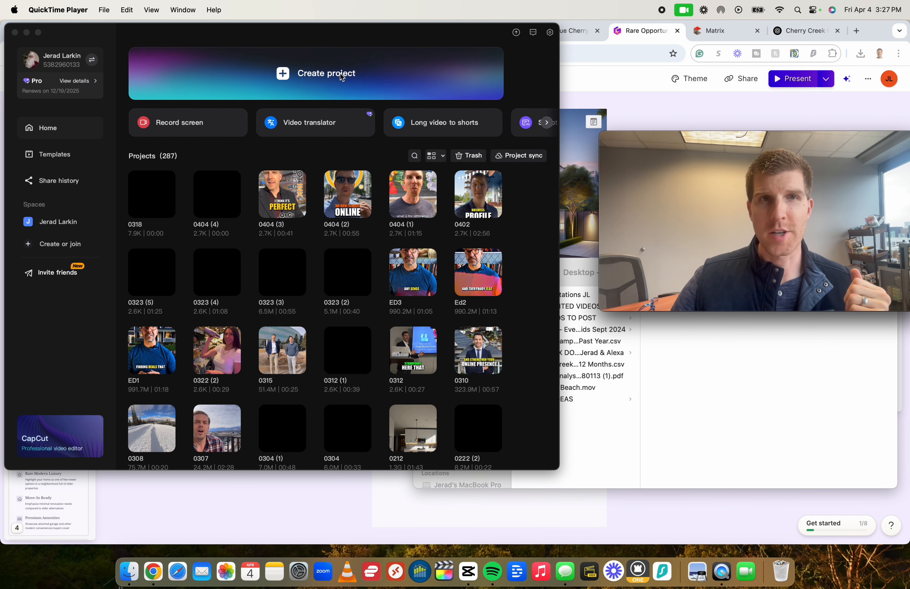
click(330, 73)
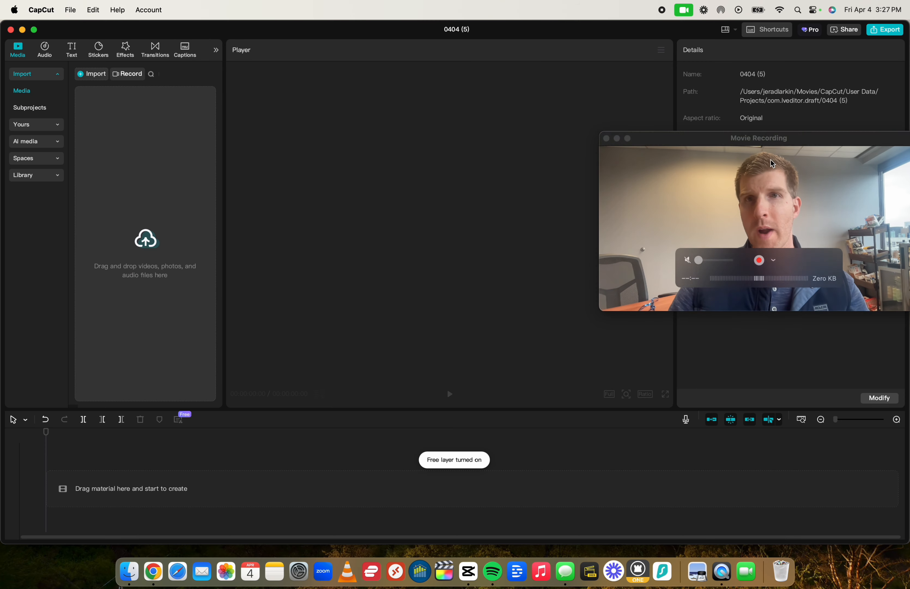
drag(747, 140, 698, 101)
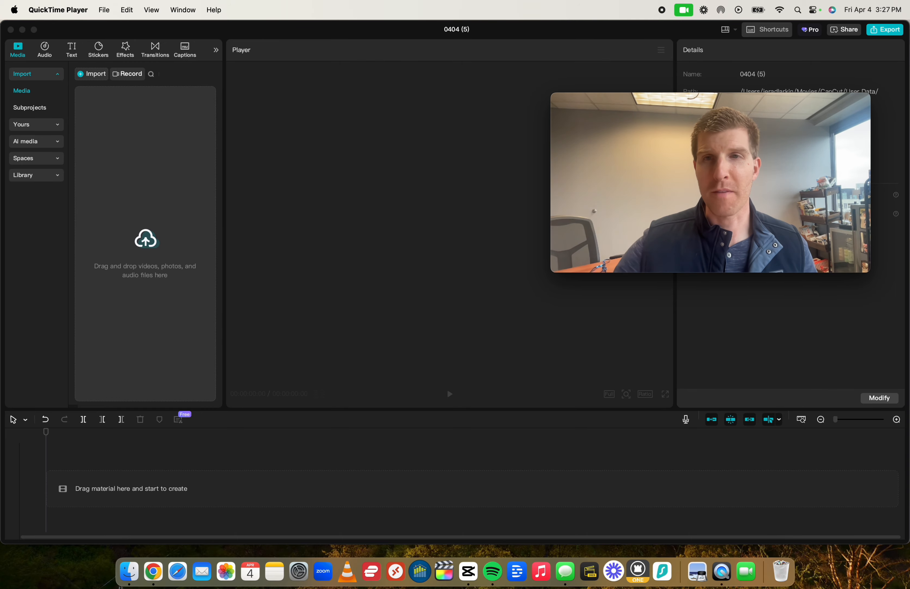
Step: Switch to the Finder window, open the MARKET STATS VIDEO folder in Downloads, and place the window clear of the camera preview
key(ctrl+Up)
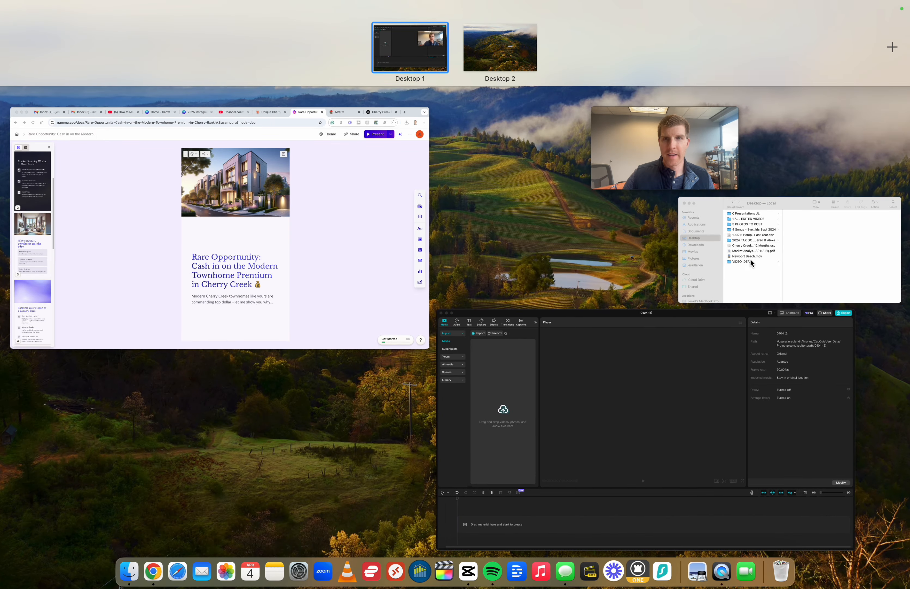
click(750, 258)
drag(503, 268, 188, 128)
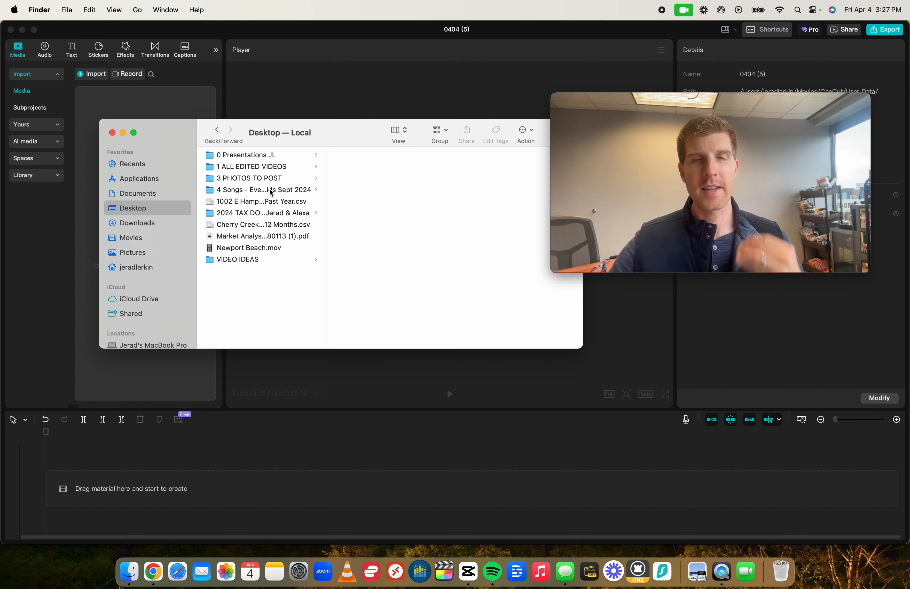
click(174, 223)
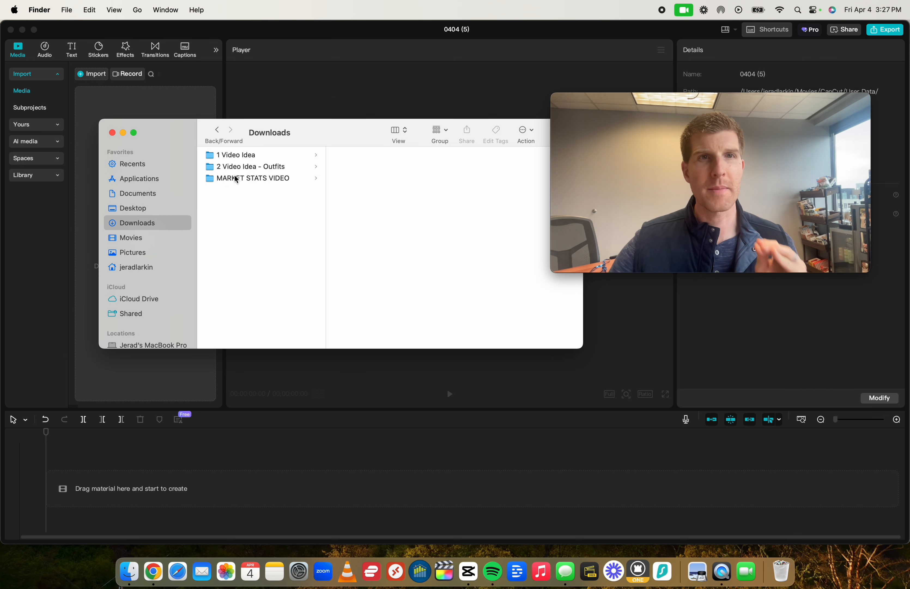
click(257, 168)
key(Down)
key(Right)
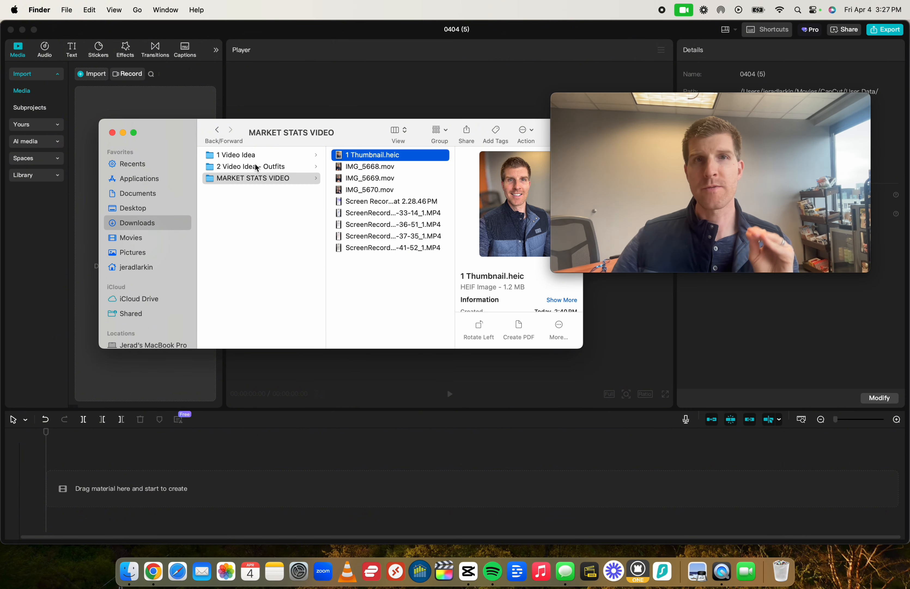
key(Down)
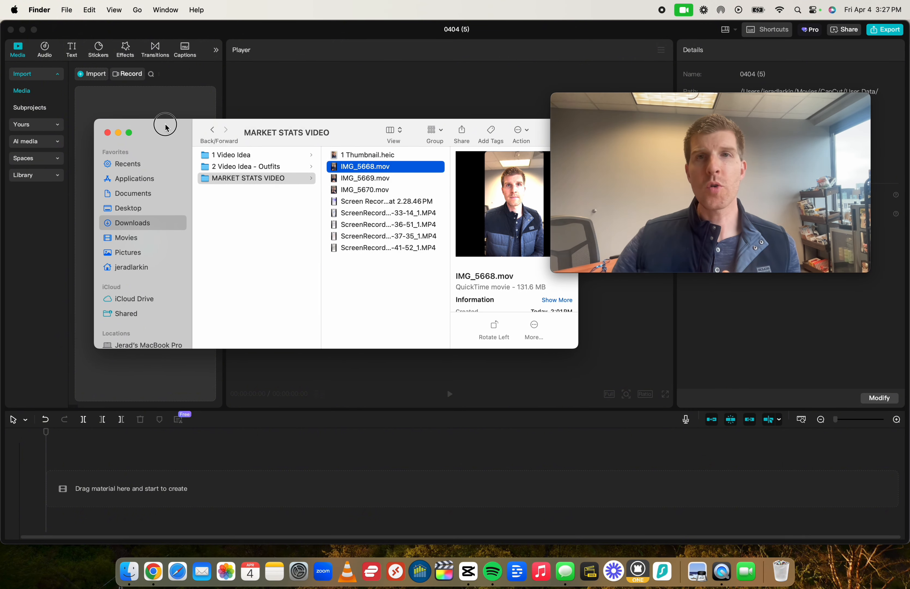
drag(172, 128, 159, 127)
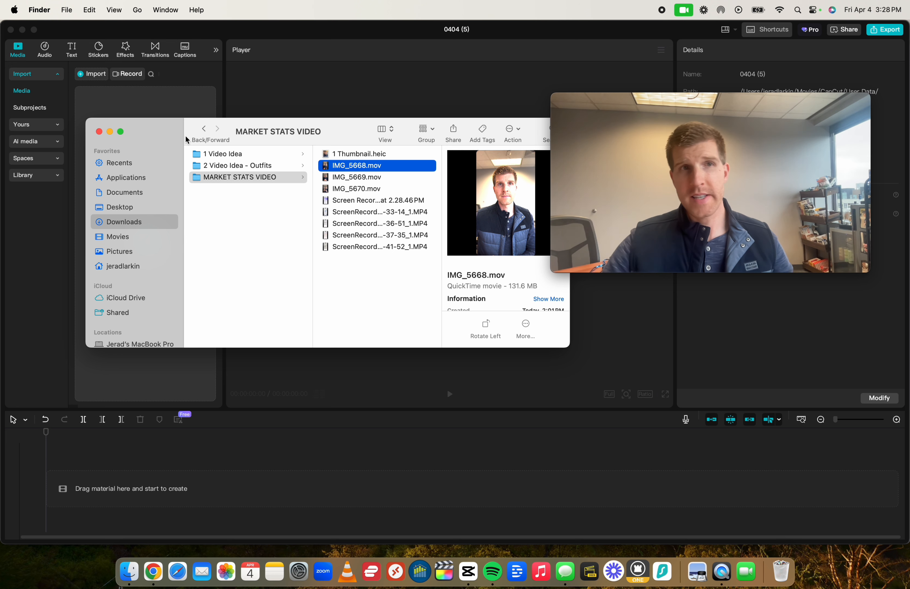
drag(187, 140, 118, 121)
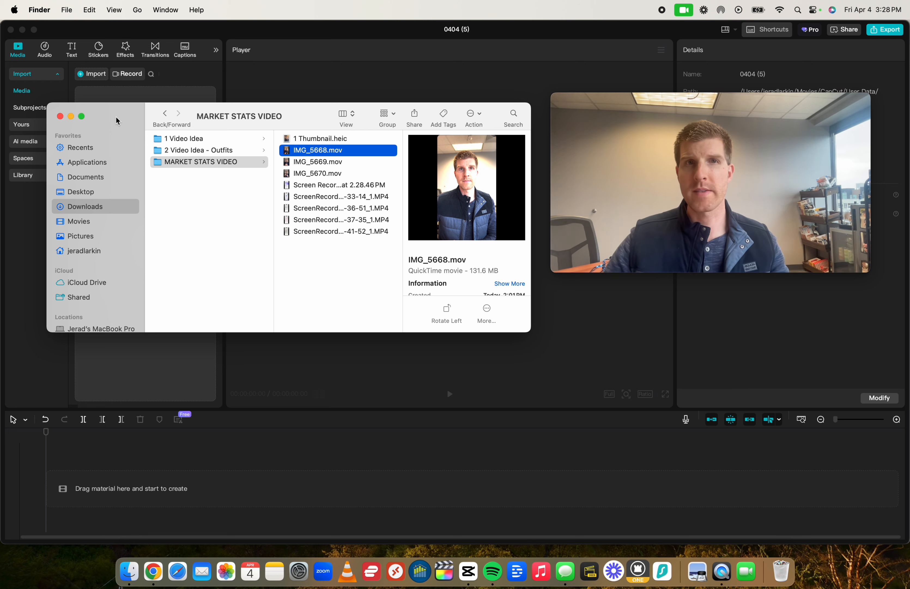
Step: Preview the screen recordings in the MARKET STATS VIDEO folder, from the 2.28.46 PM recording to the 14-41-52 one
key(Down)
key(Down)
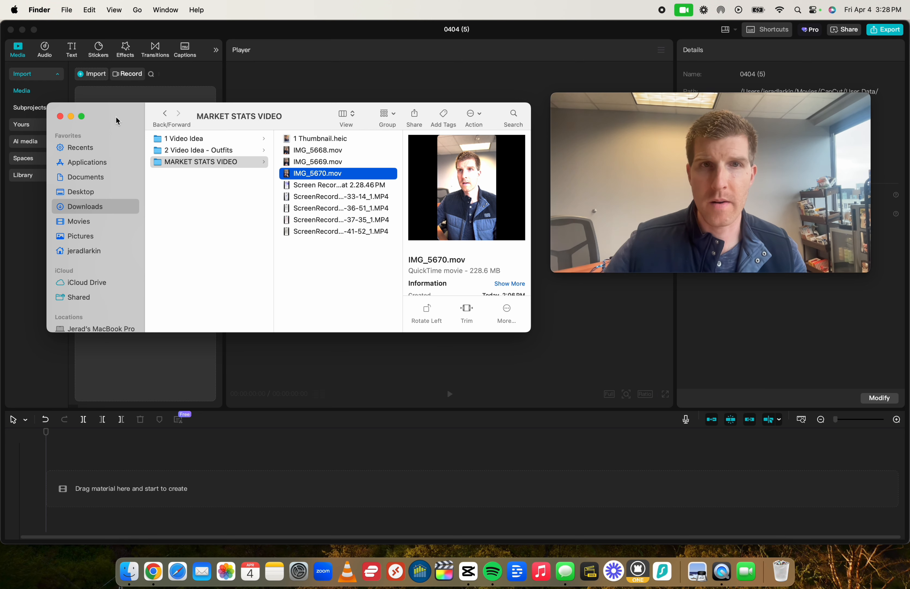
key(Down)
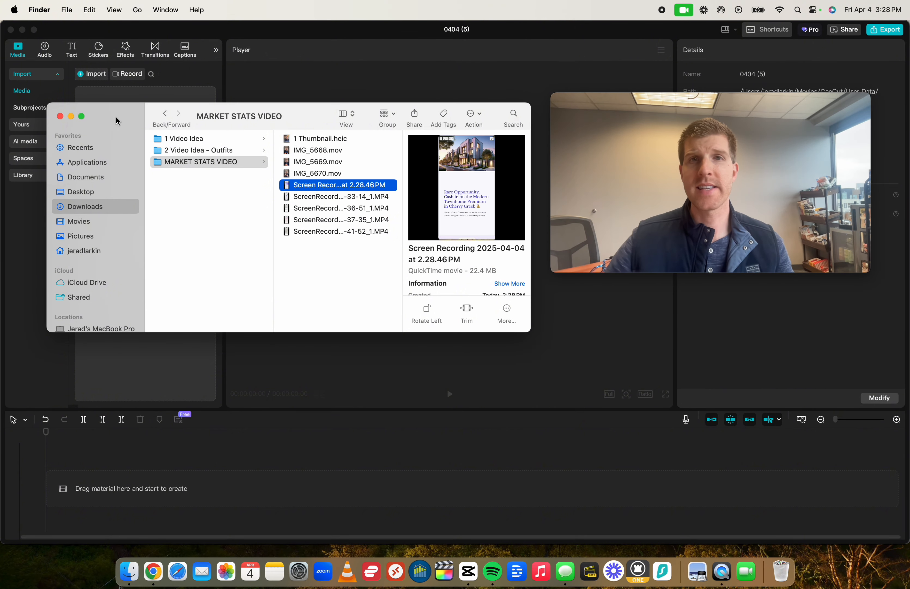
key(space)
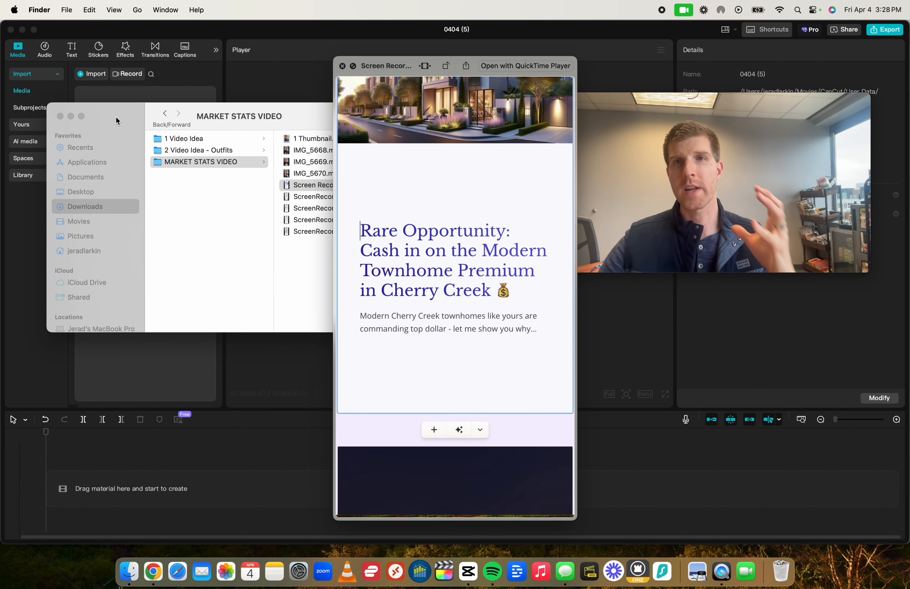
key(Down)
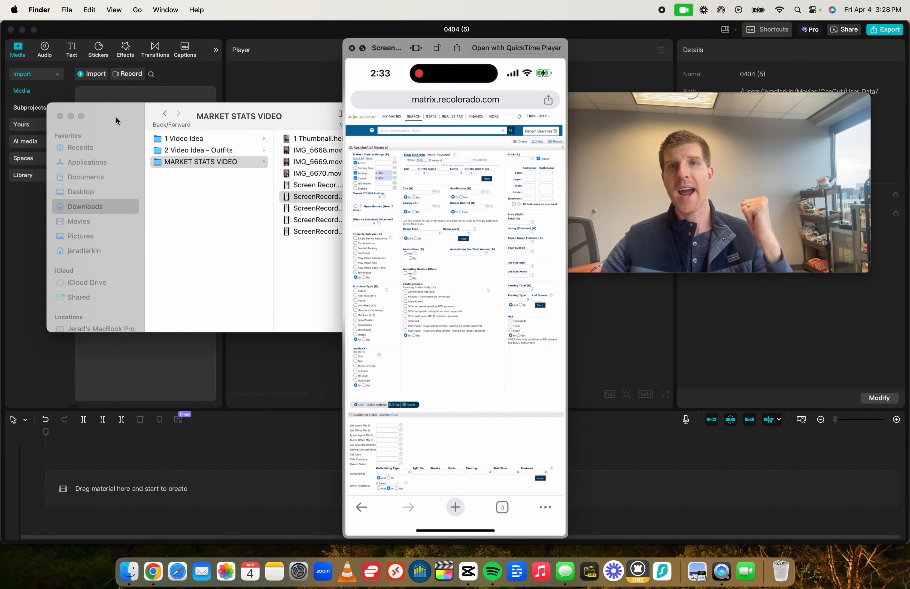
key(Down)
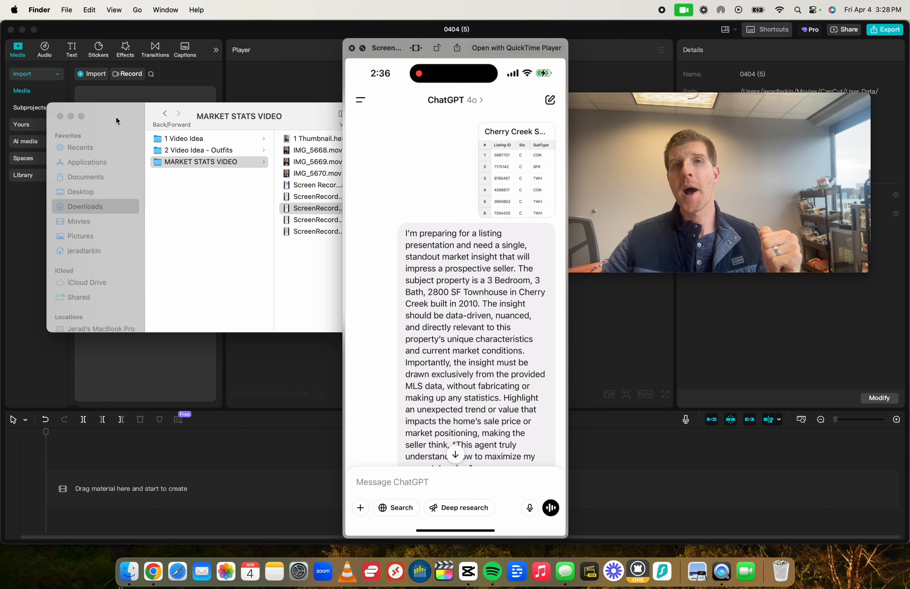
key(Down)
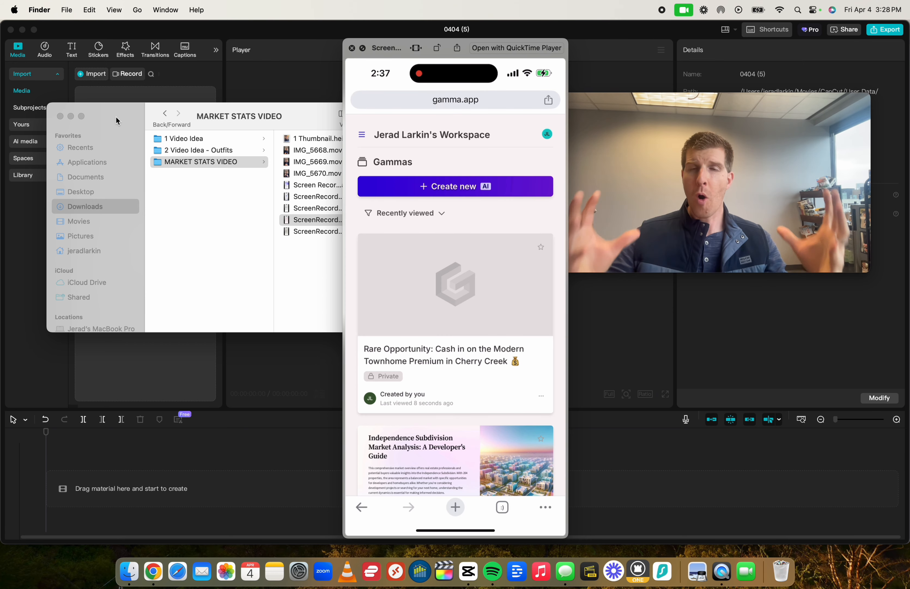
key(space)
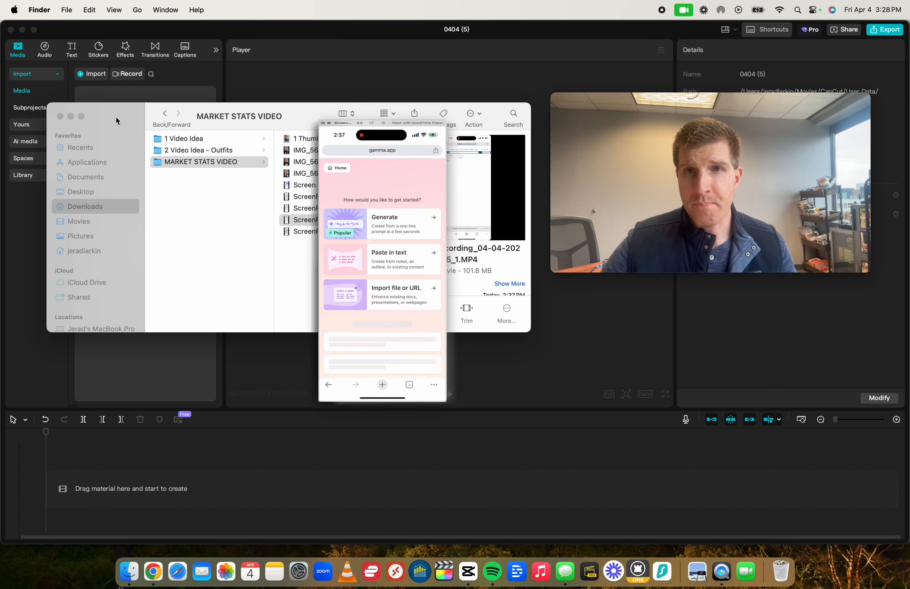
key(Down)
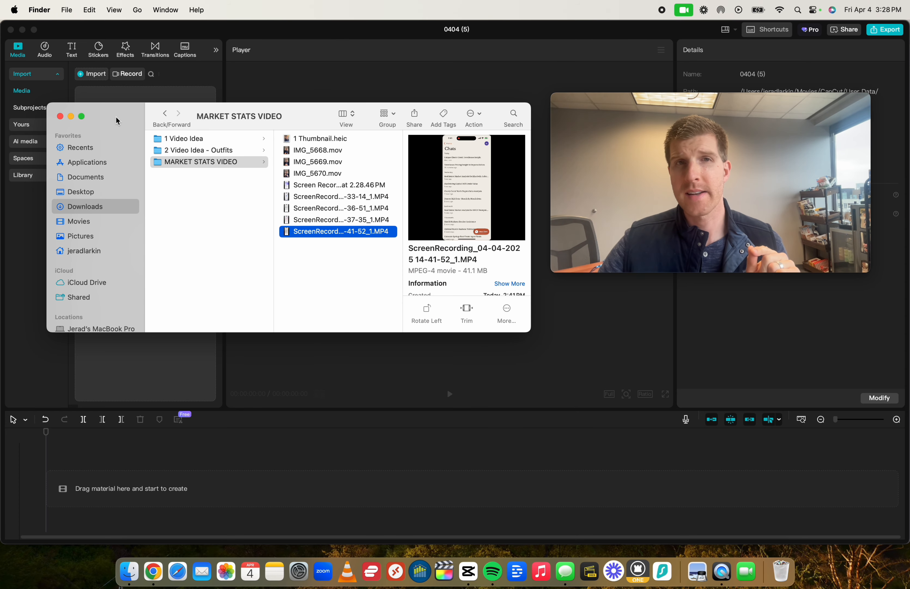
Step: Preview the image 1 Thumbnail.heic at full size
key(Left)
key(Right)
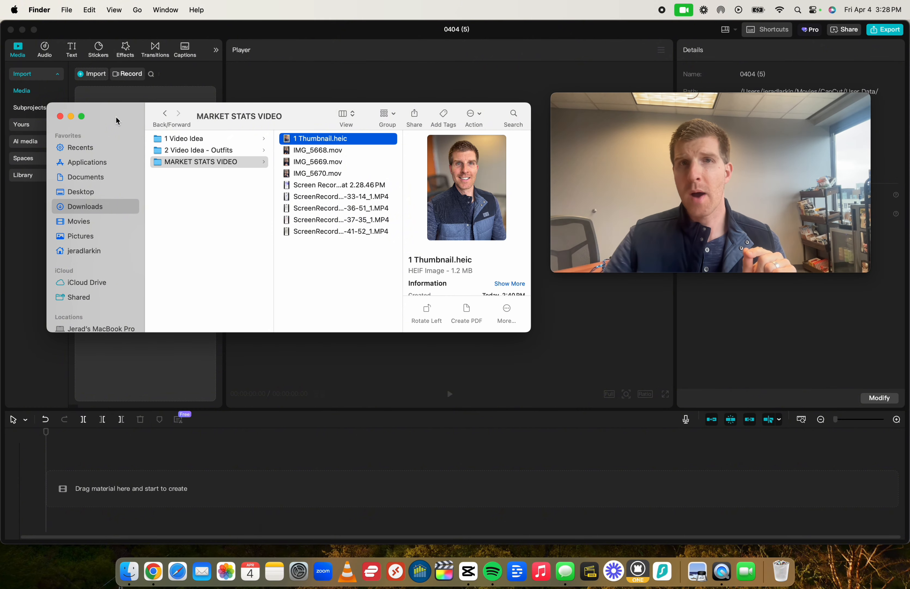
key(space)
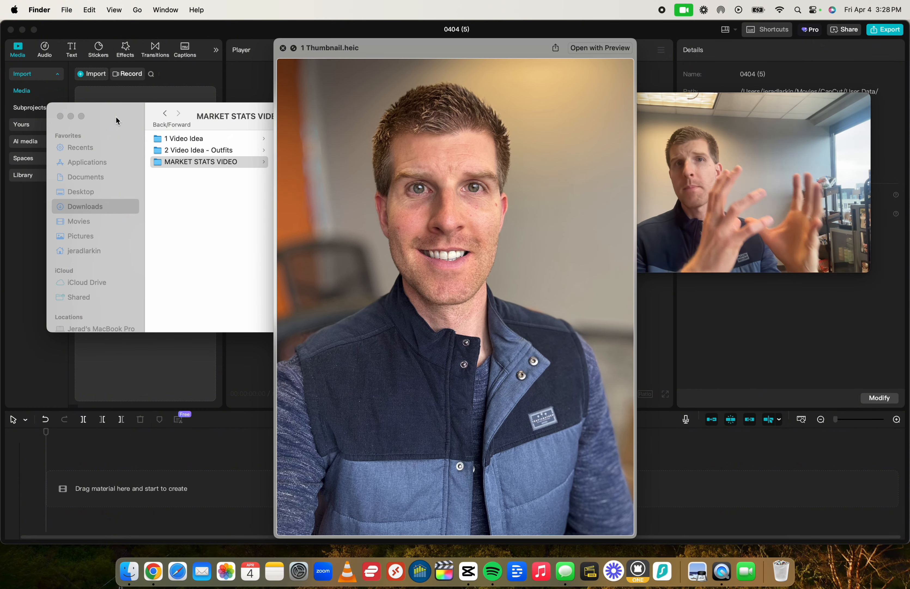
key(space)
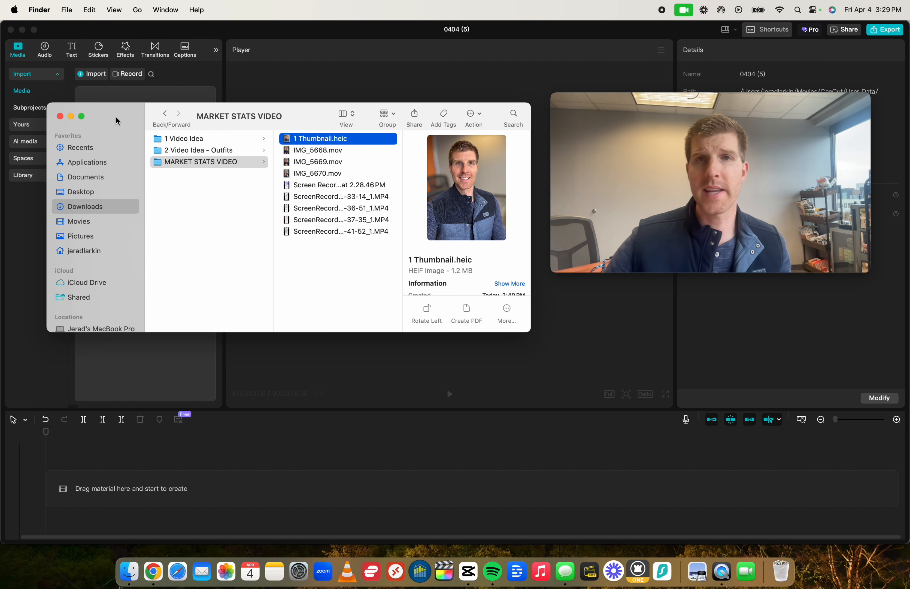
key(space)
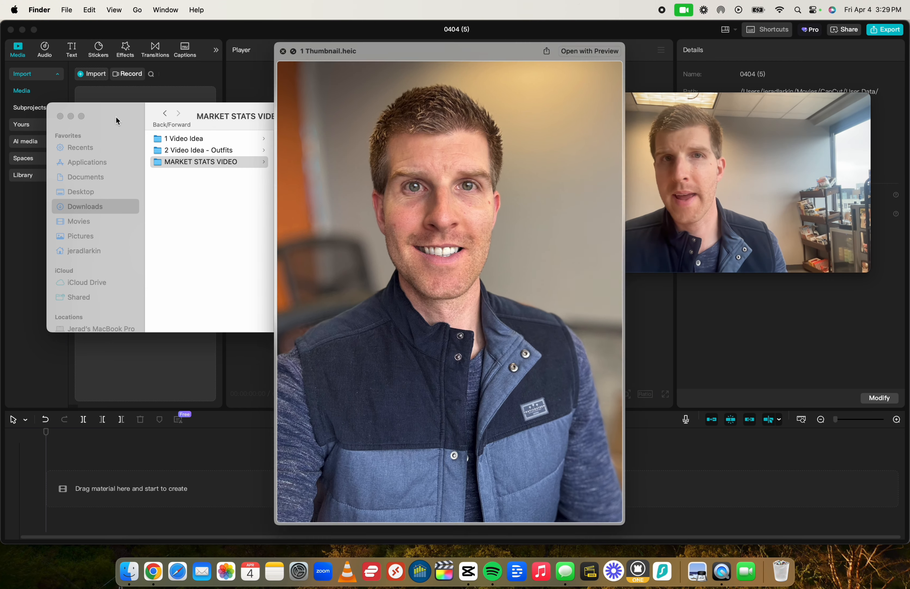
key(space)
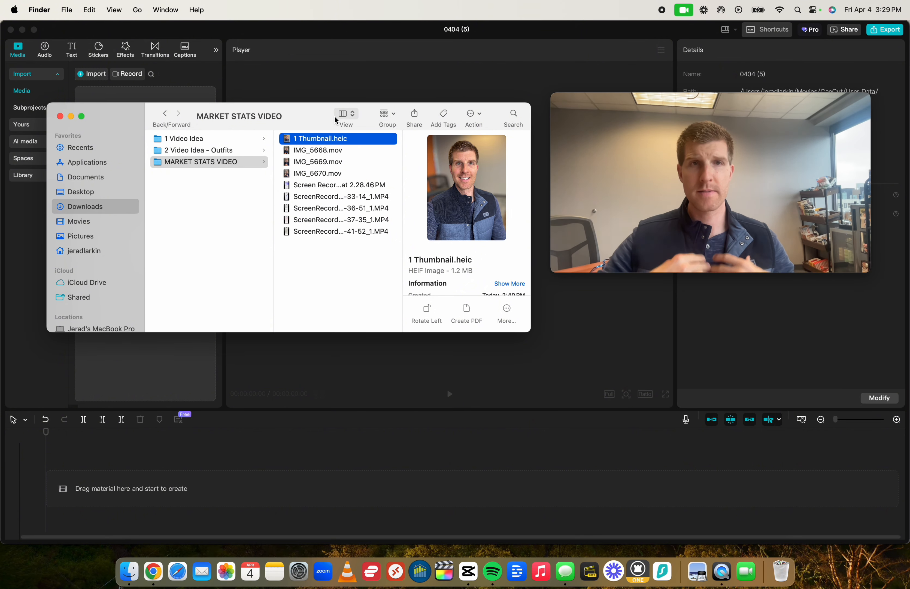
Step: Look through the IMG clips and screen recordings in the folder one by one
key(Down)
key(Down)
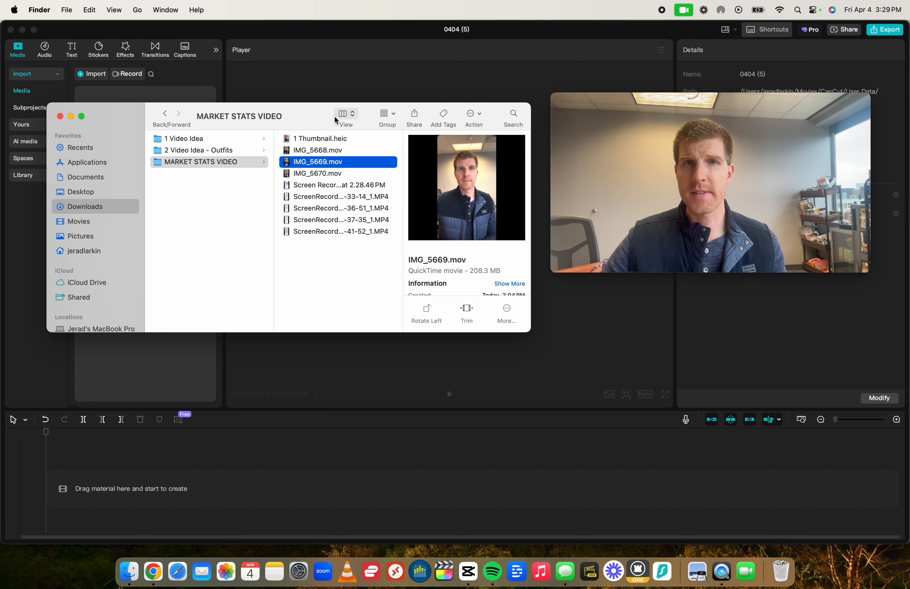
key(Down)
key(Down)
key(Down)
key(Down)
key(Up)
key(Up)
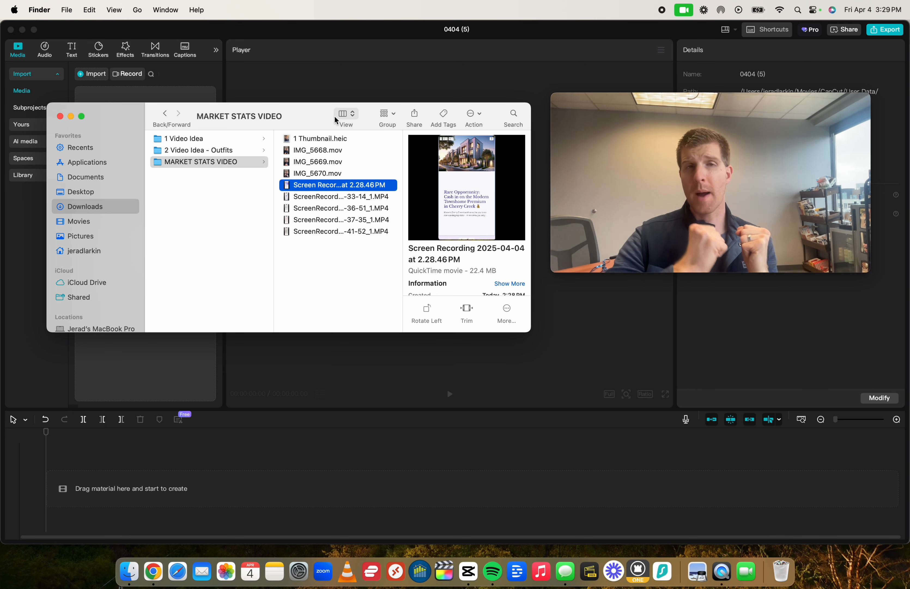
Step: Add all clips from IMG_5668.mov through the 14-41-52 screen recording to the CapCut timeline and adapt them to the SDR color space
key(Up)
key(Up)
key(Up)
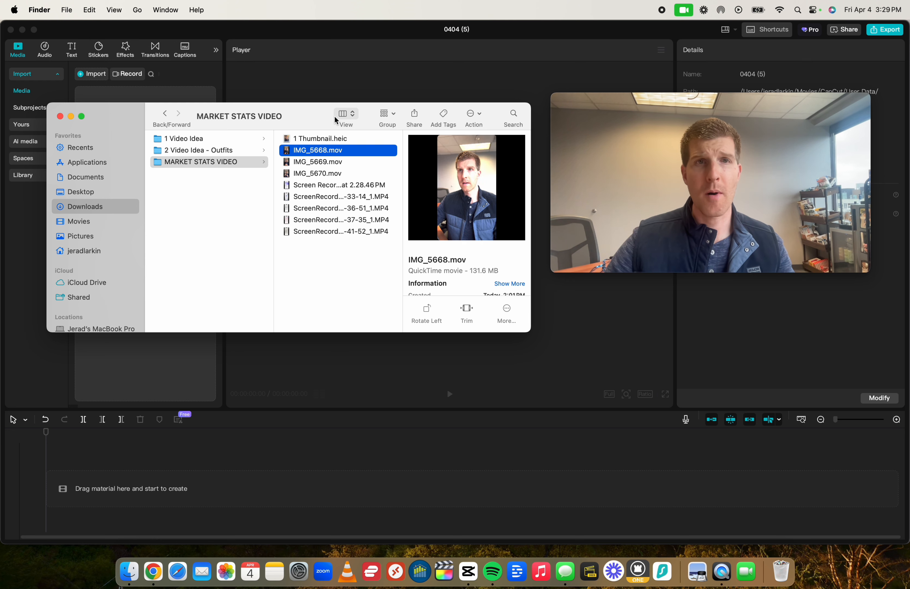
shift+click(307, 230)
drag(313, 187, 170, 484)
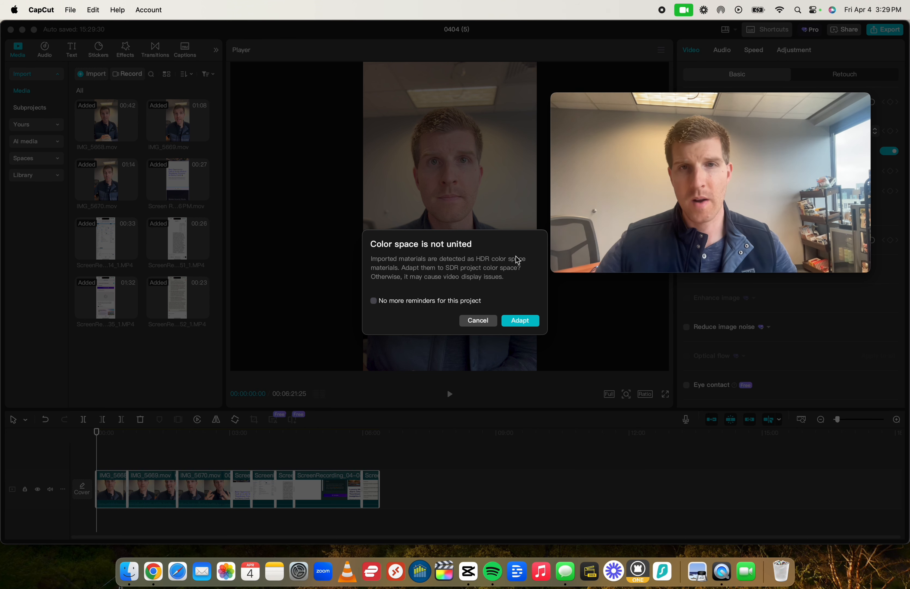
click(524, 326)
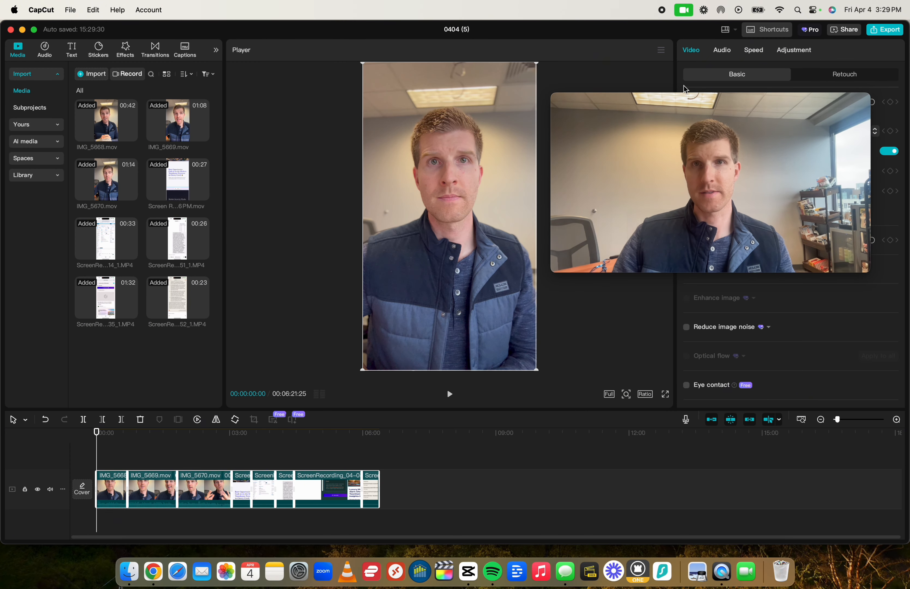
Step: Shrink the Movie Recording window and move it off the video settings, then enlarge the timeline scale with the playhead at the start
drag(630, 98, 657, 362)
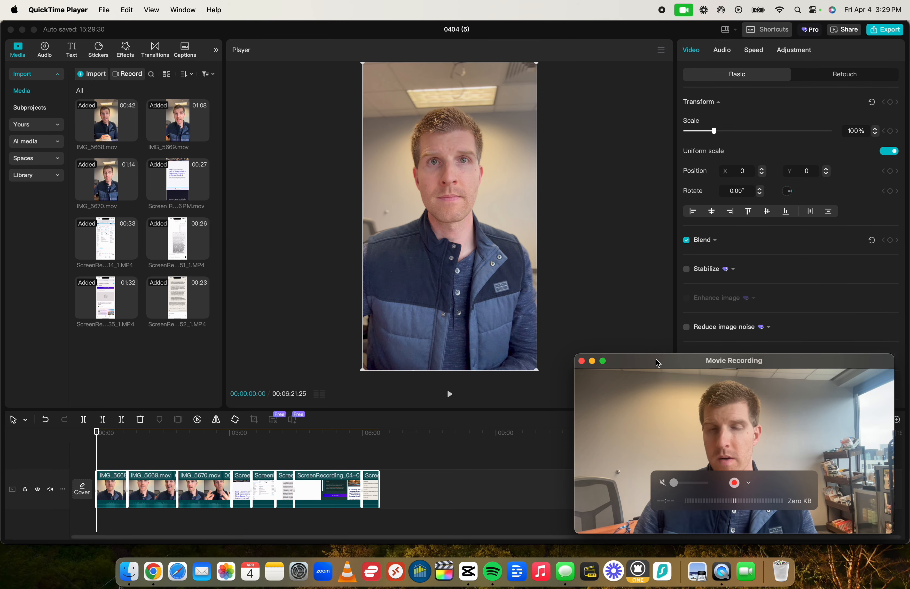
drag(575, 355, 790, 440)
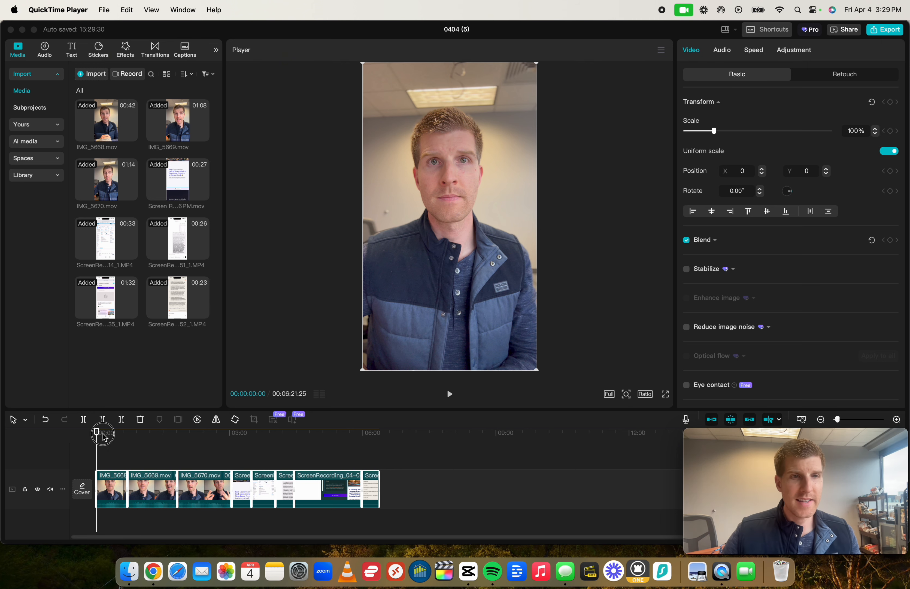
drag(103, 434, 80, 447)
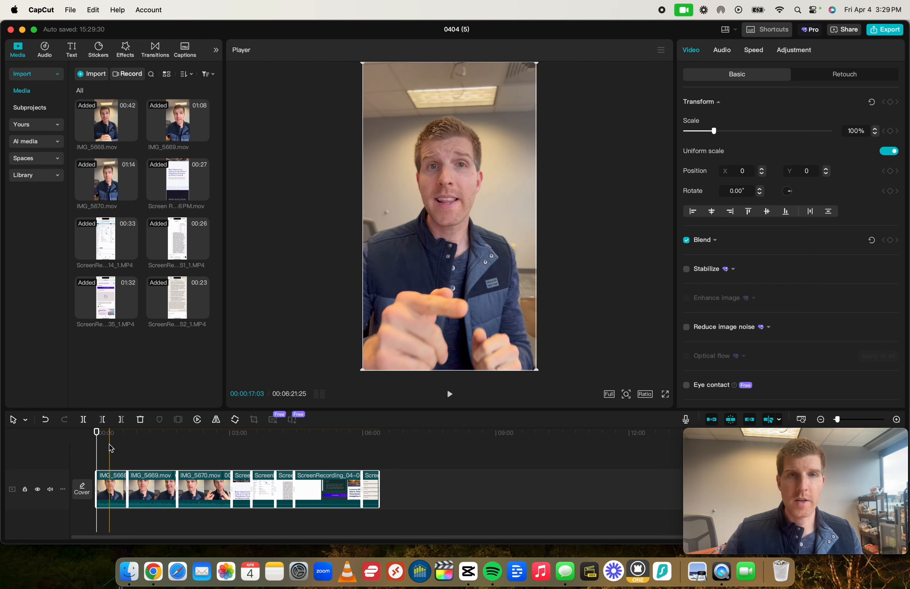
scroll(134, 442, up, 2)
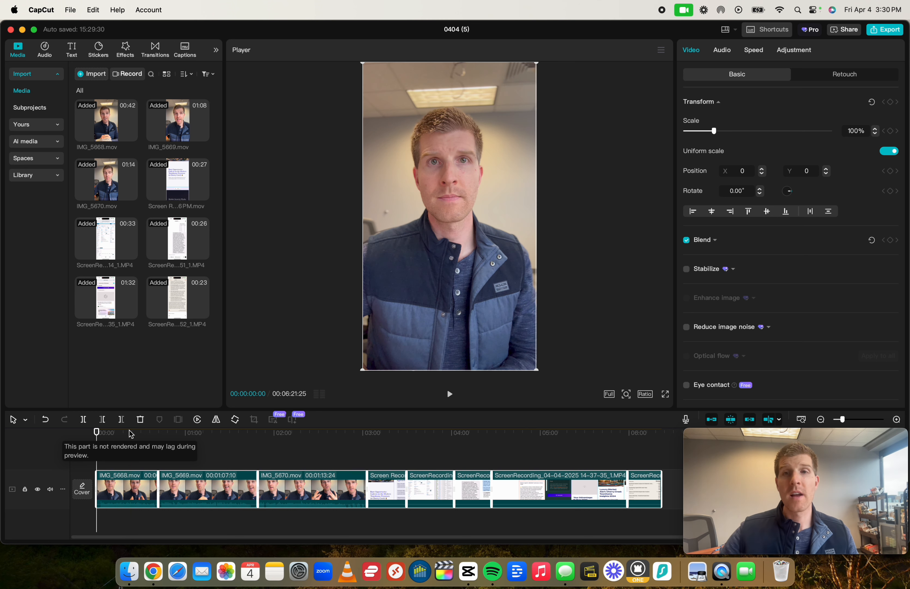
Step: Raise the system volume and play the first seconds of IMG_5668.mov to find where the speech begins
key(F12)
key(F12)
key(F12)
key(F12)
key(F12)
key(F12)
key(space)
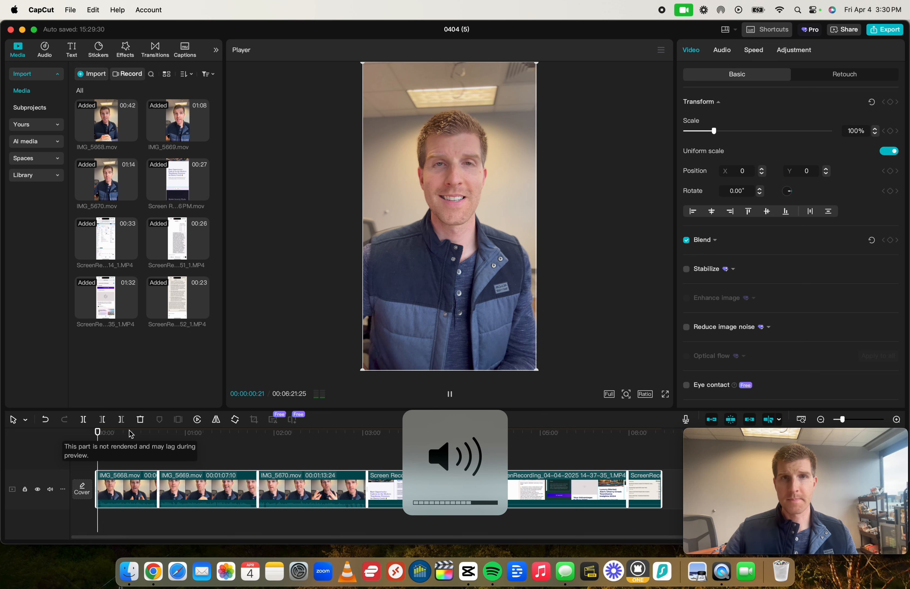
scroll(130, 433, up, 5)
key(space)
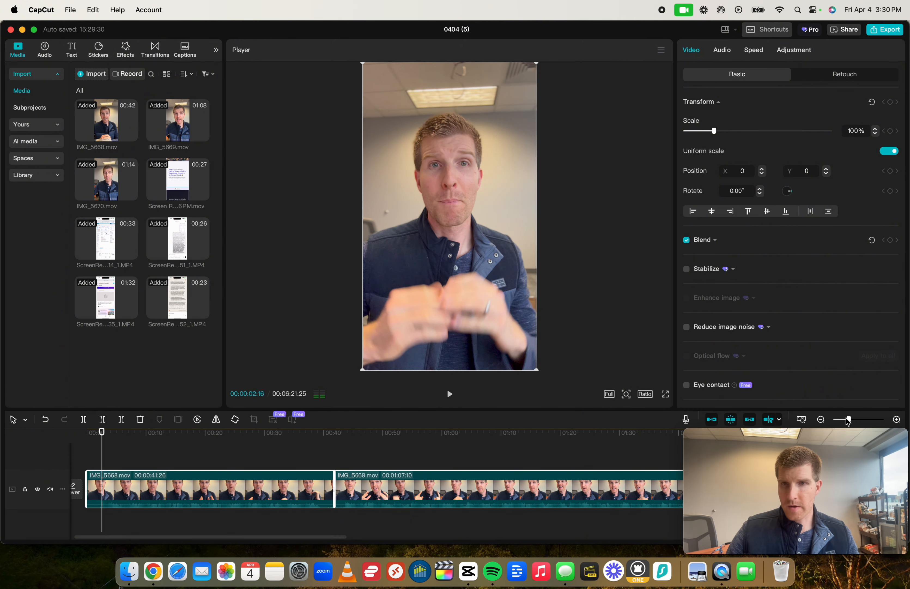
Step: Split IMG_5668.mov at 00:00:02:13 and delete the section before the cut
drag(848, 421, 846, 421)
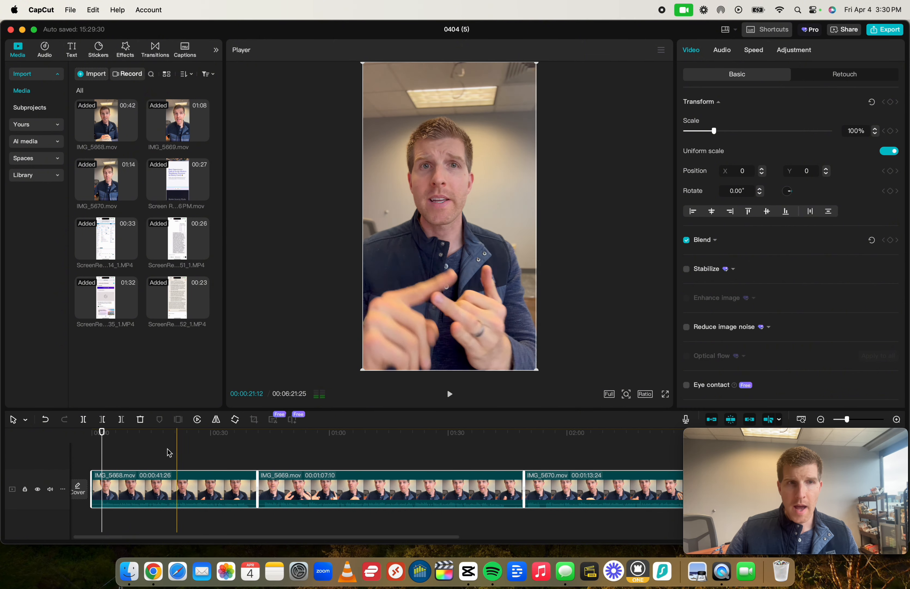
scroll(98, 447, up, 2)
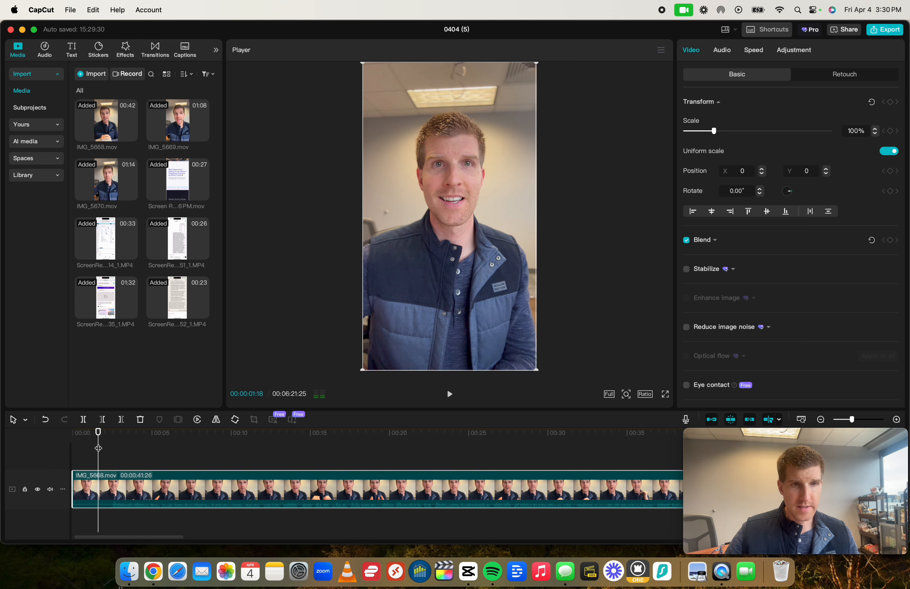
click(111, 455)
scroll(111, 455, up, 3)
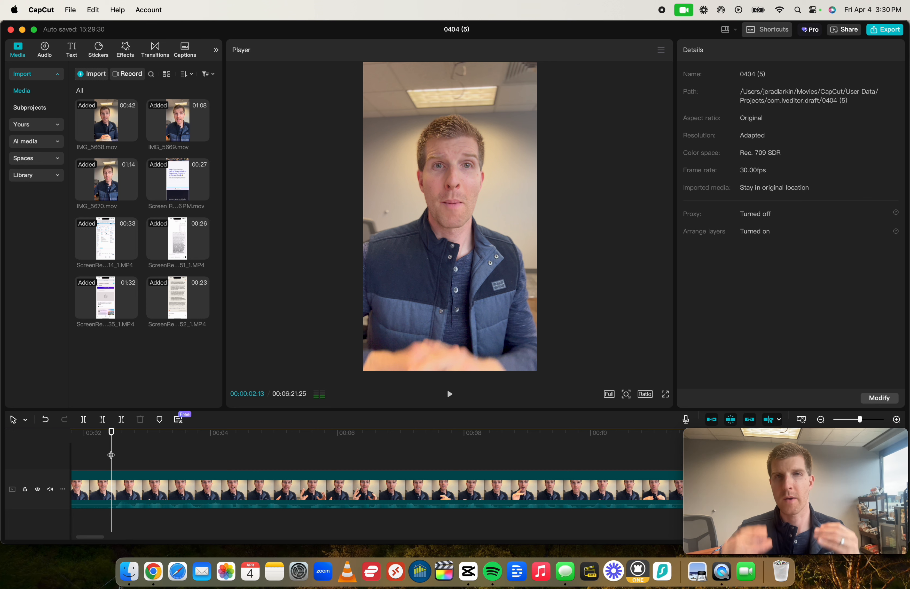
click(116, 488)
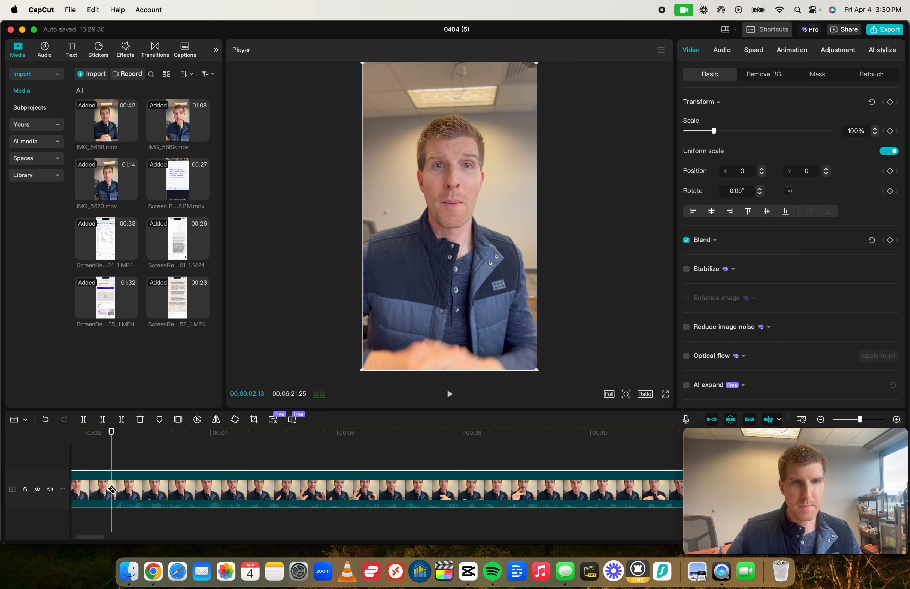
click(112, 489)
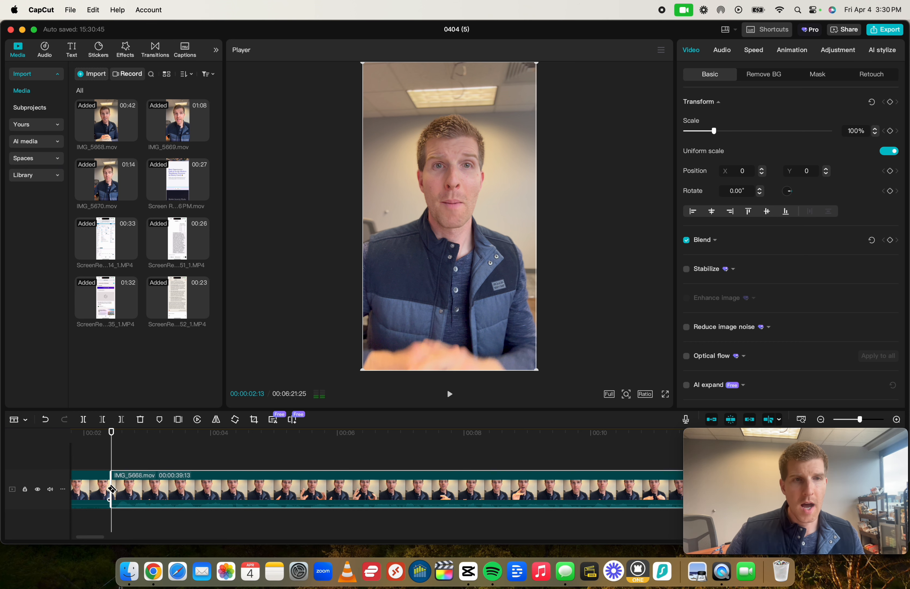
click(101, 485)
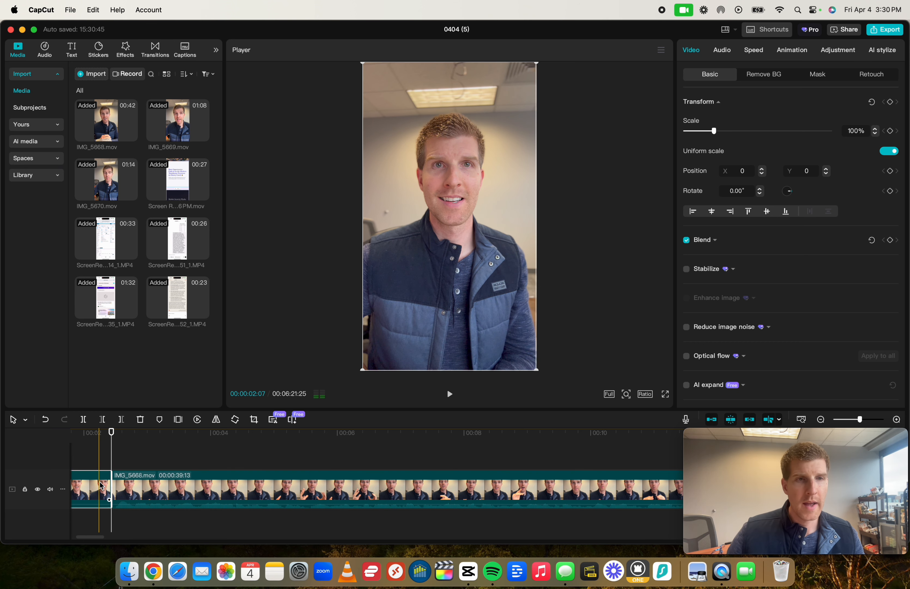
key(BackSpace)
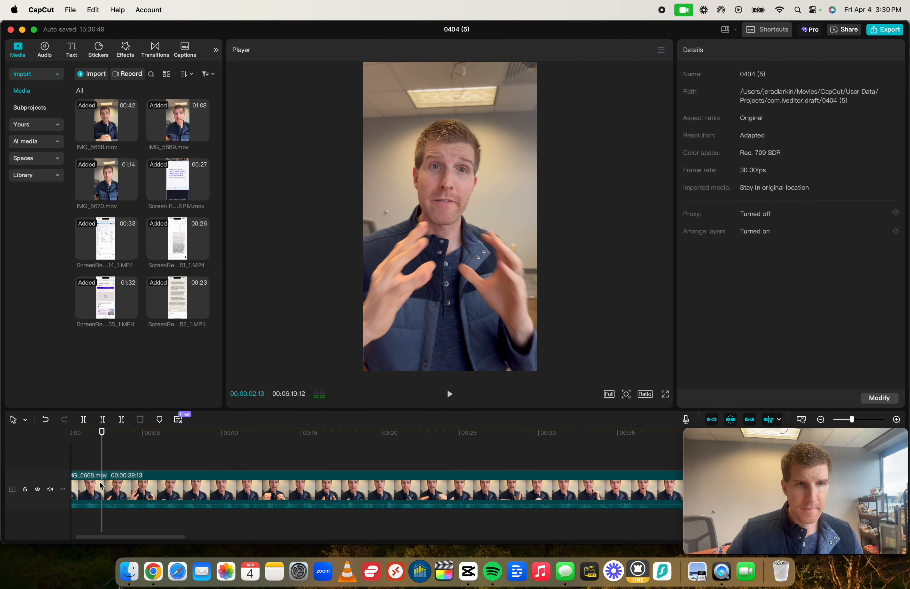
Step: Raise the system volume to maximum and play back the trimmed opening from the start of the timeline
key(XF86AudioRaiseVolume)
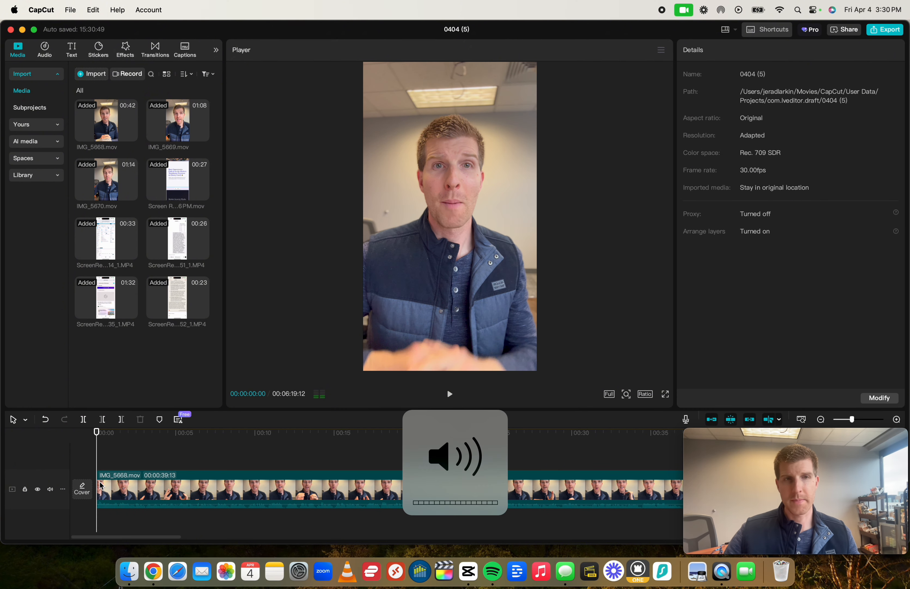
key(space)
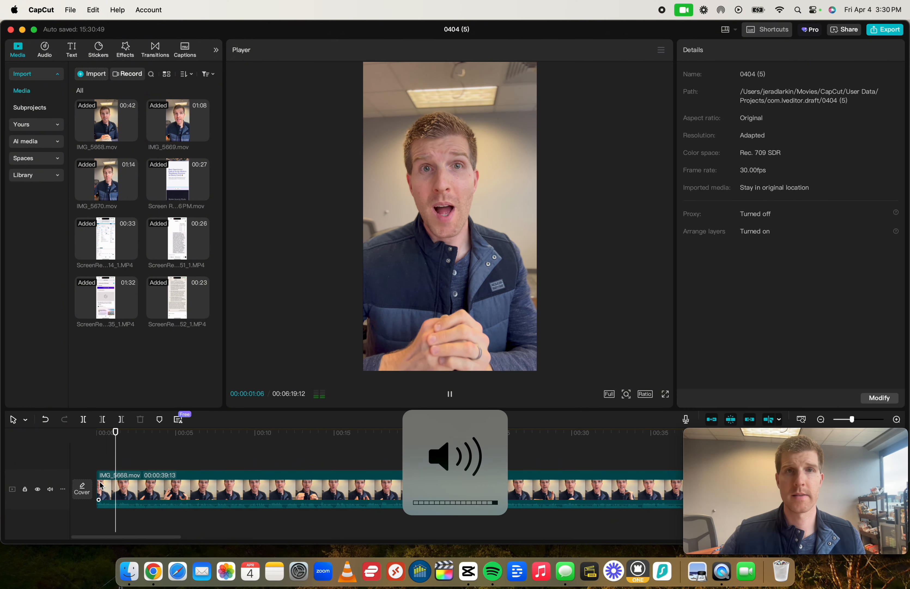
key(super+minus)
key(super+minus)
key(super+equal)
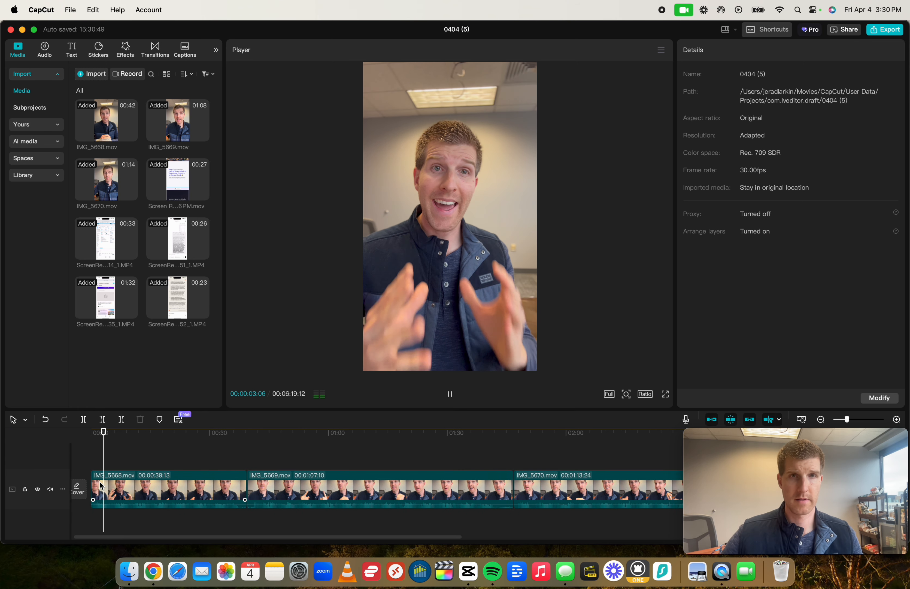
key(super+equal)
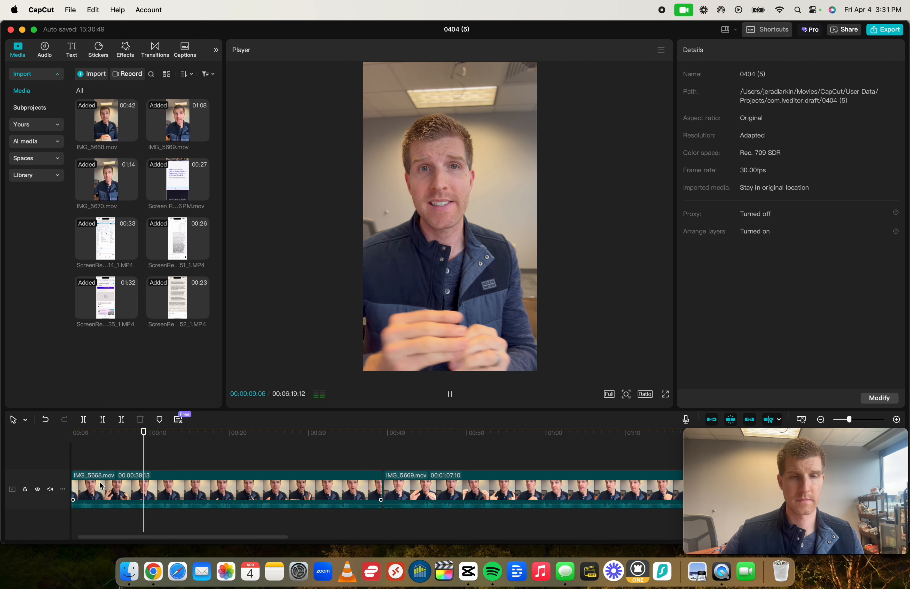
key(space)
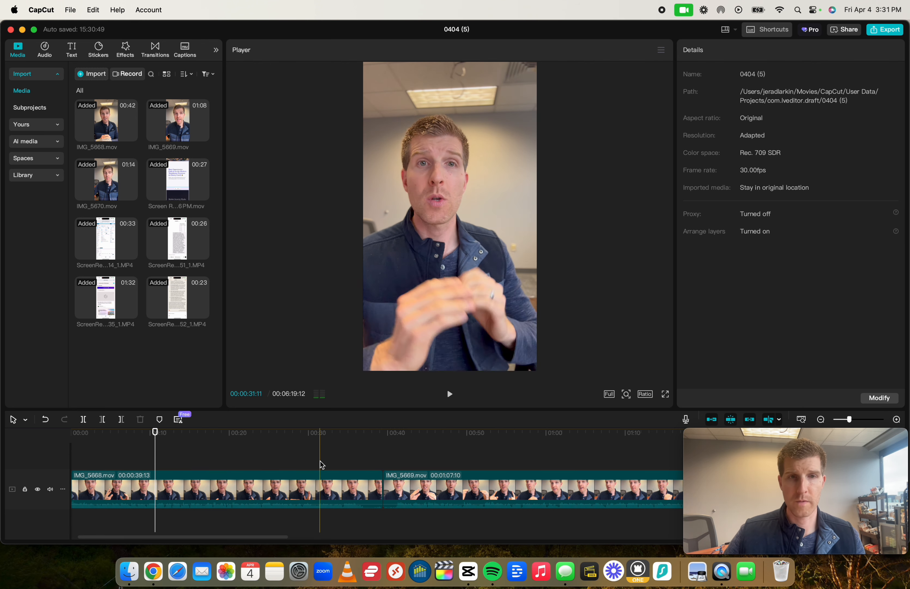
Step: Play the end of IMG_5668.mov, split it at 00:00:37:03 and delete the leftover tail
click(348, 461)
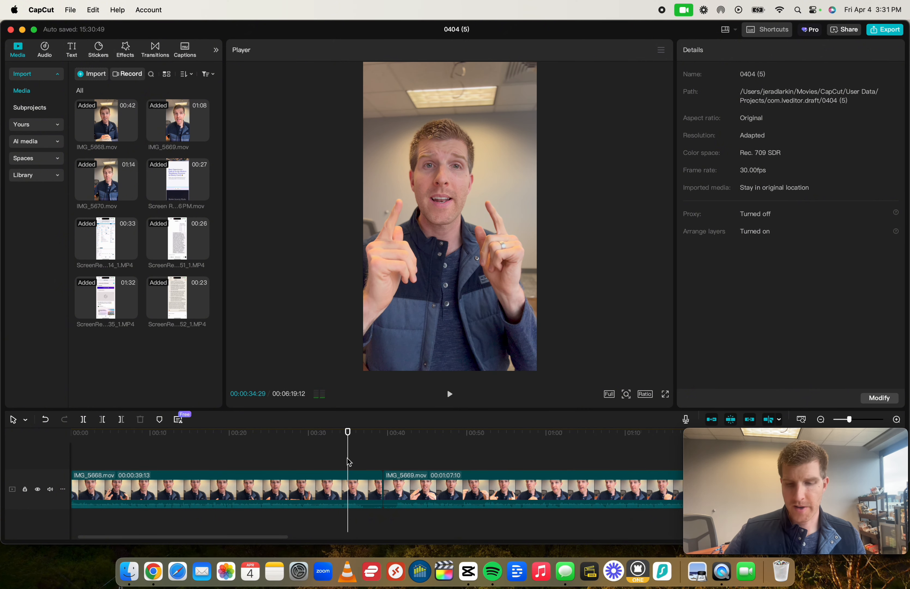
key(space)
key(super+equal)
key(super+equal)
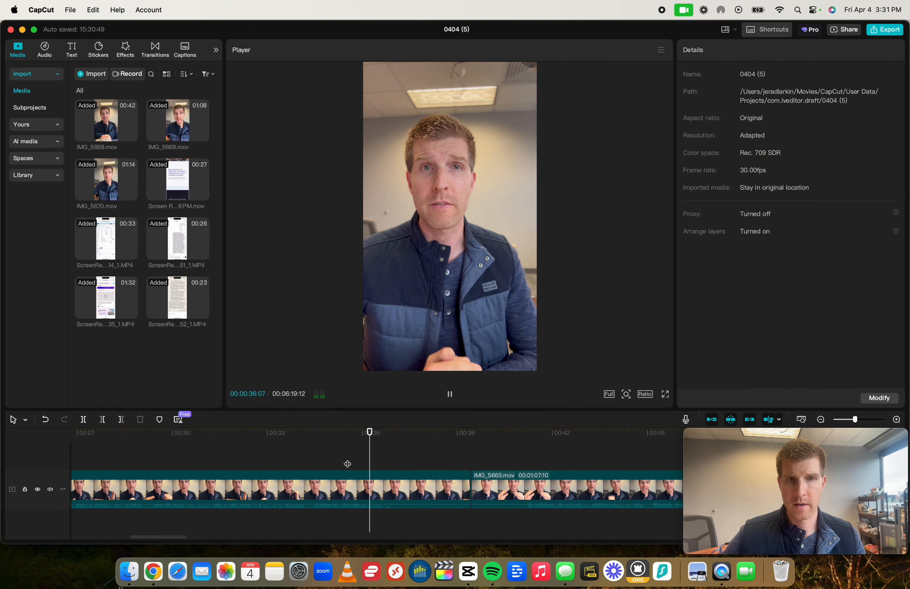
key(space)
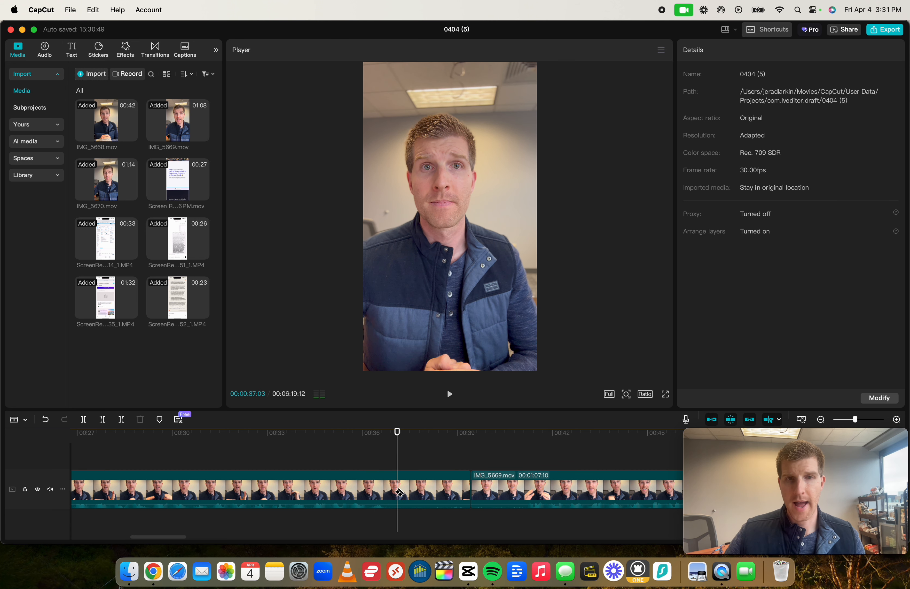
click(398, 488)
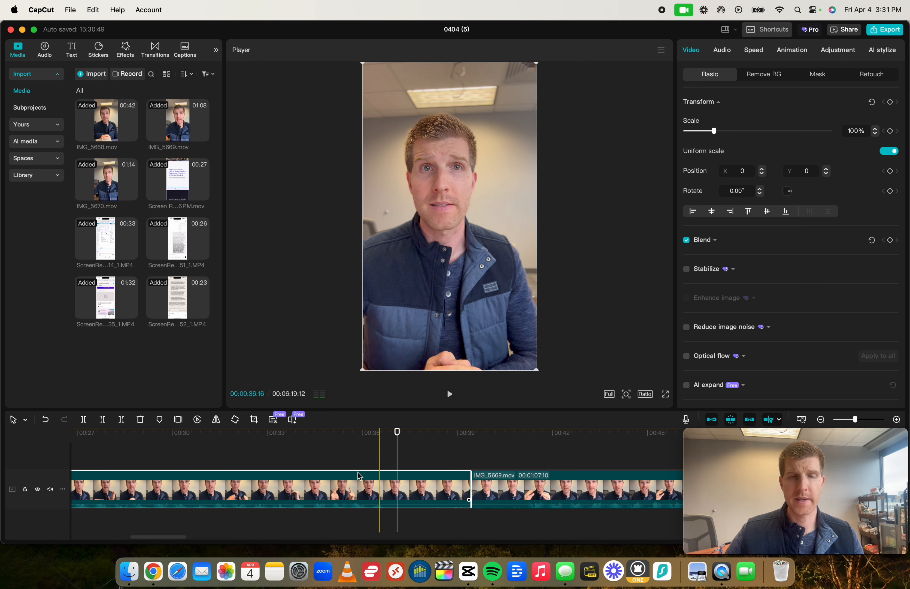
click(84, 420)
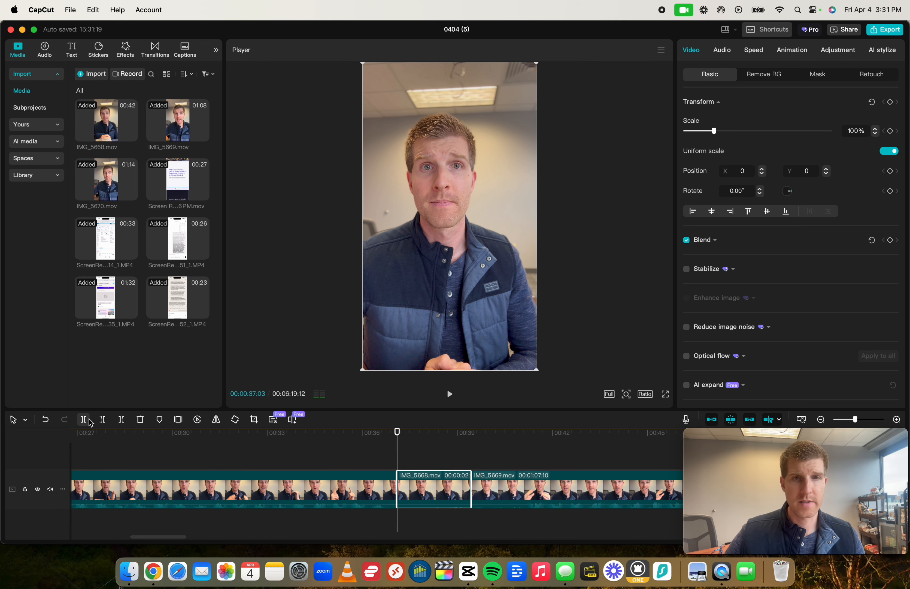
key(Delete)
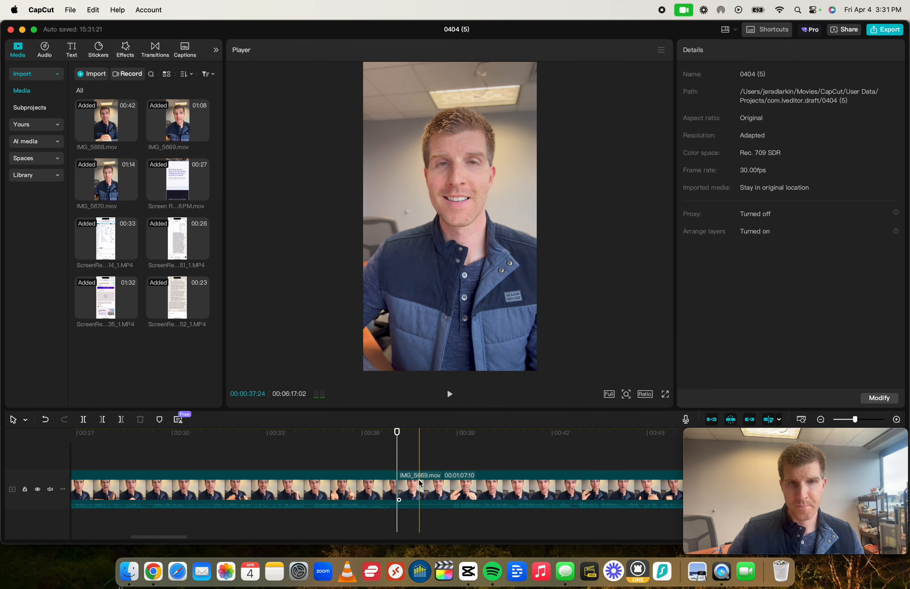
Step: Trim away the beginning of IMG_5669.mov up to 00:00:38:23 with Delete left
click(449, 460)
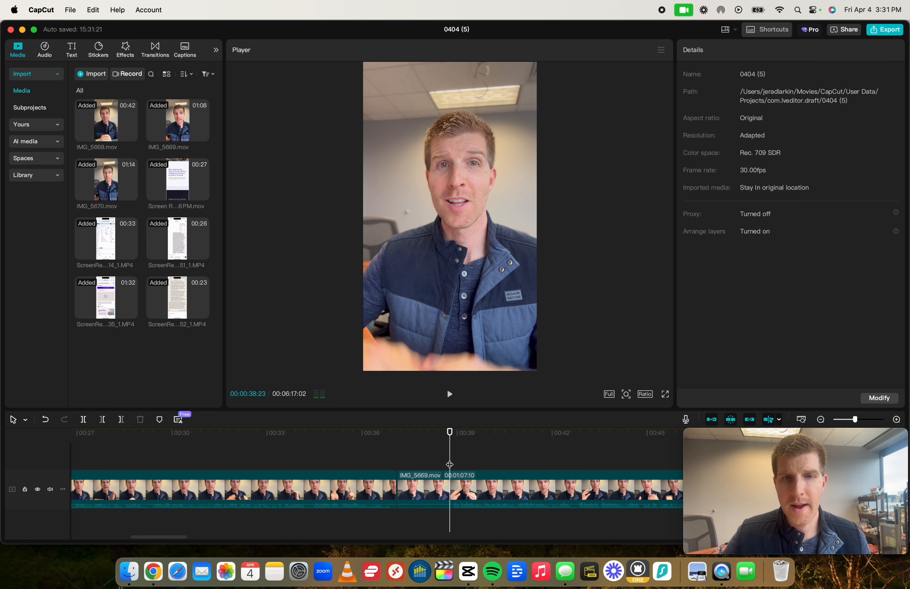
click(453, 493)
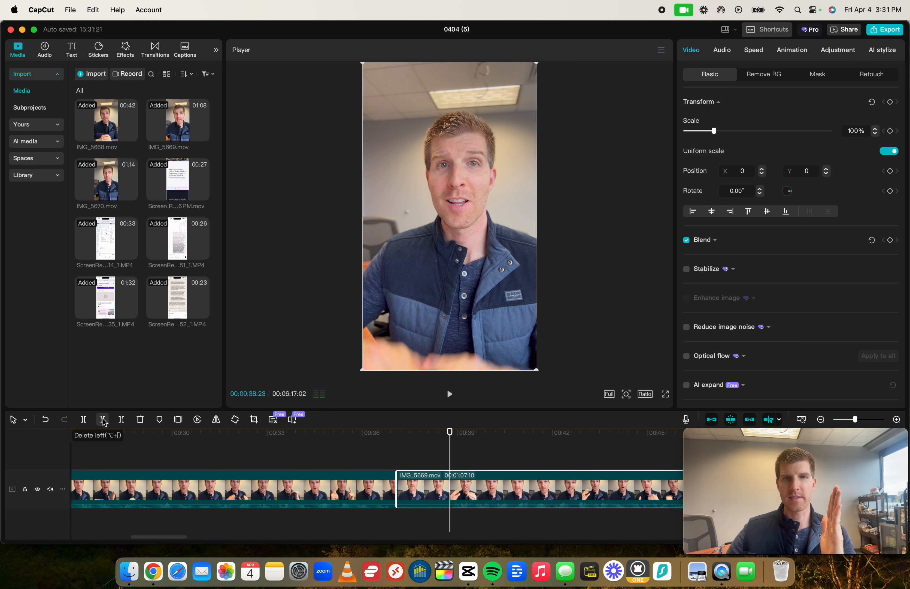
click(104, 420)
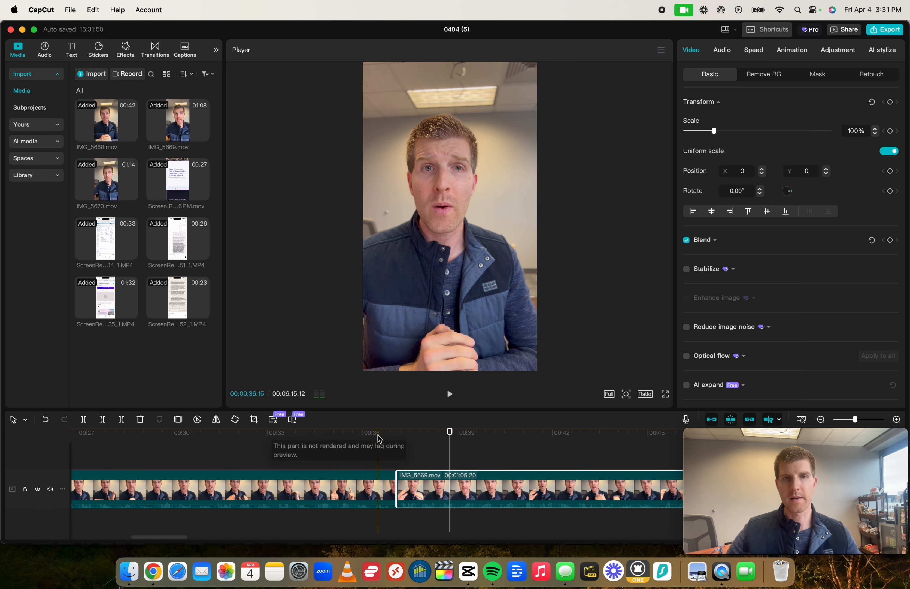
Step: Play back the transition from IMG_5668.mov into IMG_5669.mov and continue reviewing the second clip
click(373, 435)
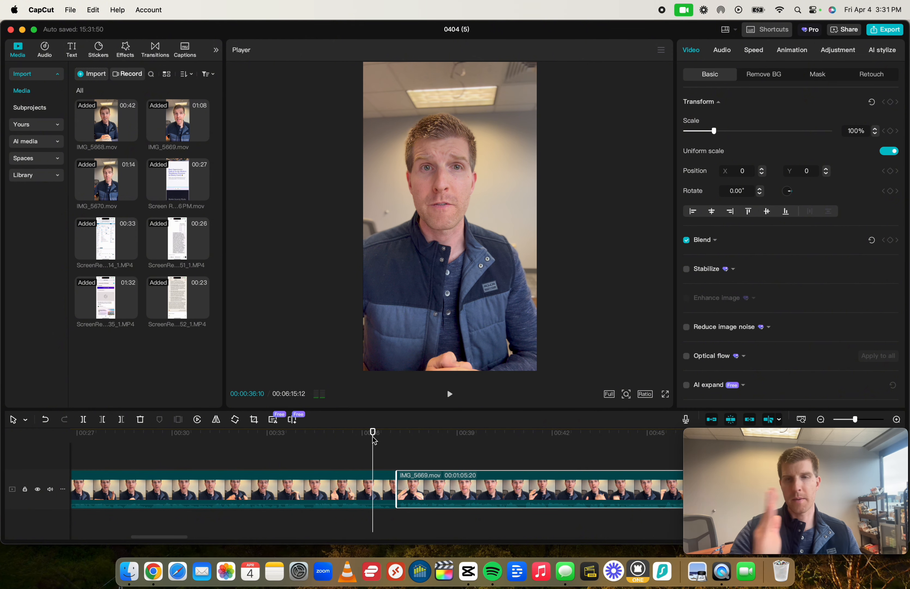
key(space)
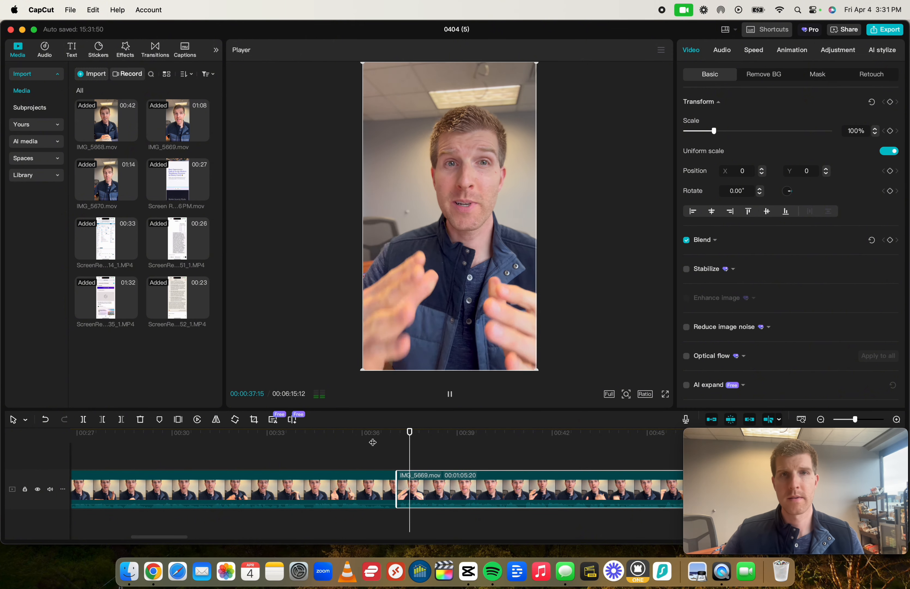
click(347, 435)
key(space)
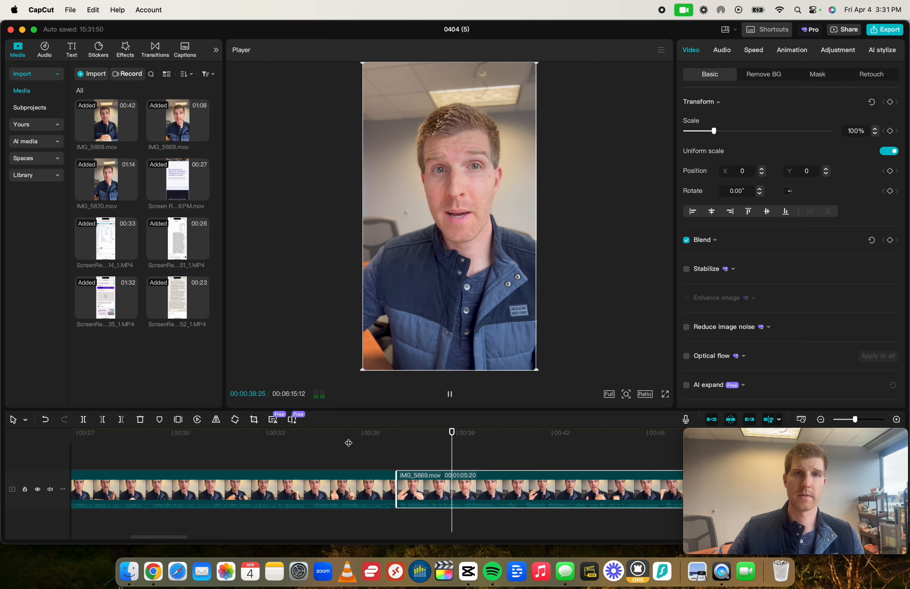
key(super+minus)
scroll(444, 471, right, 10)
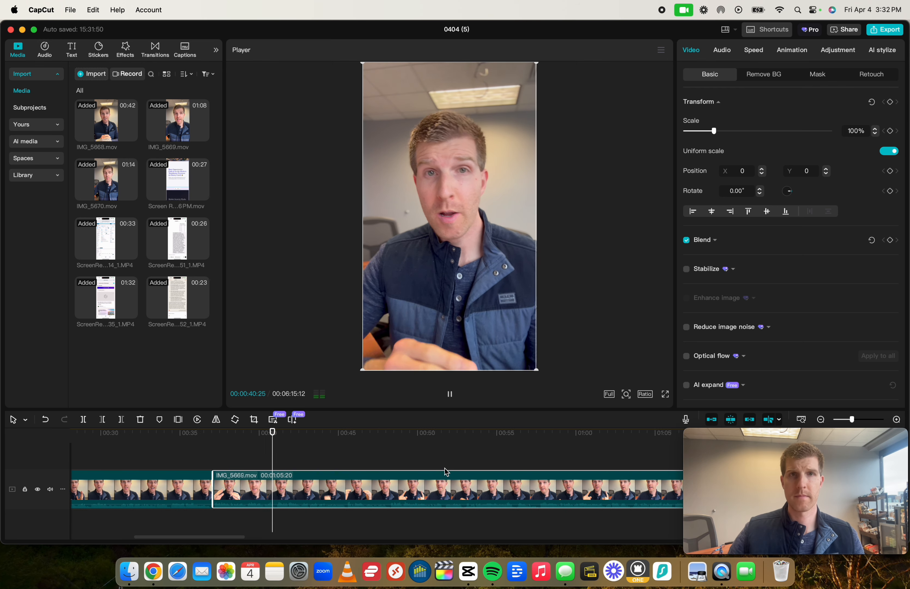
scroll(445, 468, left, 2)
key(super+minus)
key(super+minus)
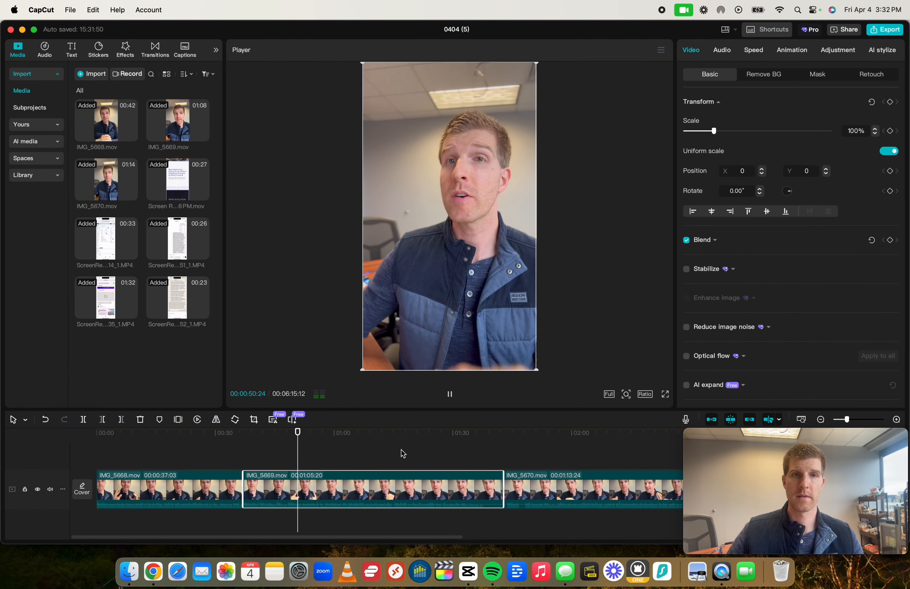
Step: Replay IMG_5669.mov forwards and backwards between about 00:00:48 and 00:00:50 to locate the cut point at 00:00:48:27
click(290, 455)
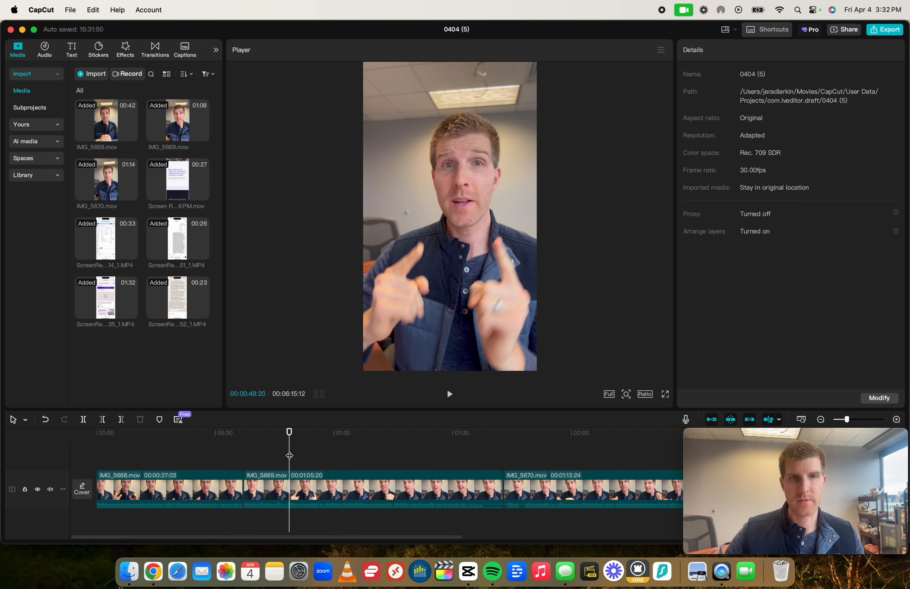
key(space)
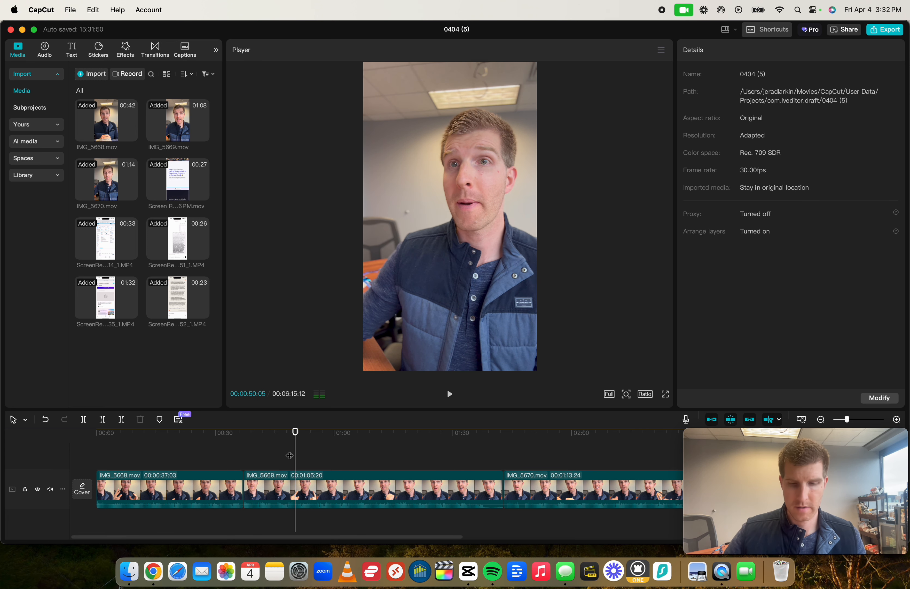
scroll(289, 454, up, 3)
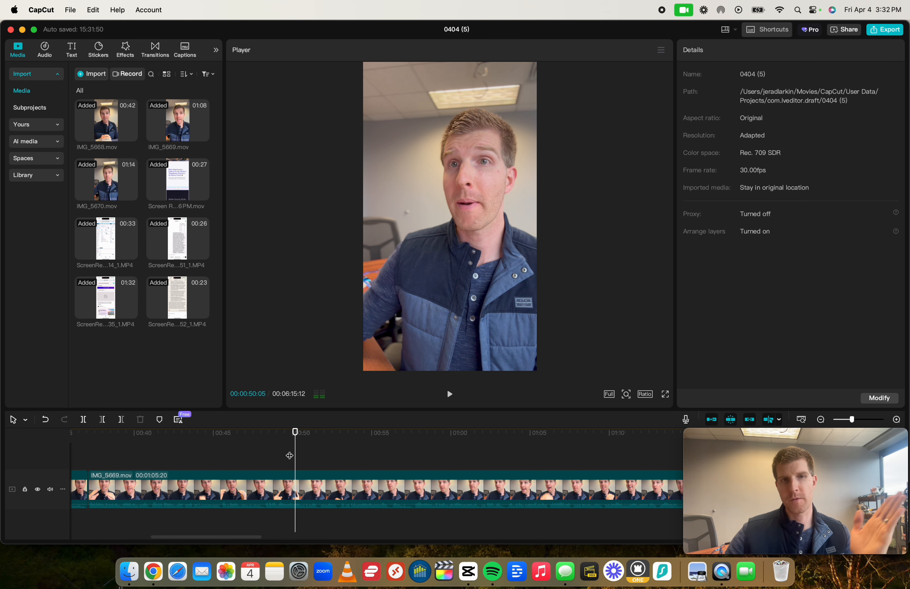
key(j)
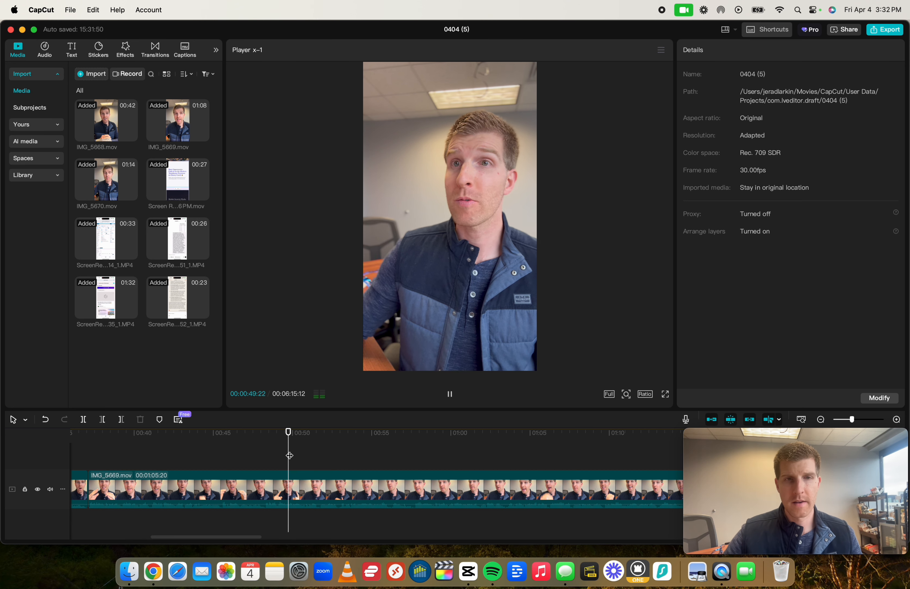
key(space)
key(space)
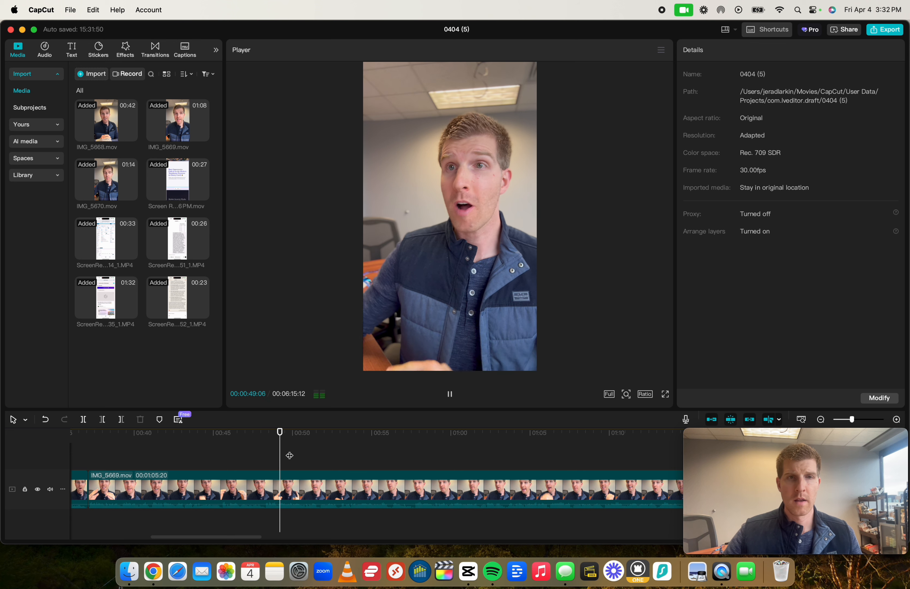
key(space)
key(j)
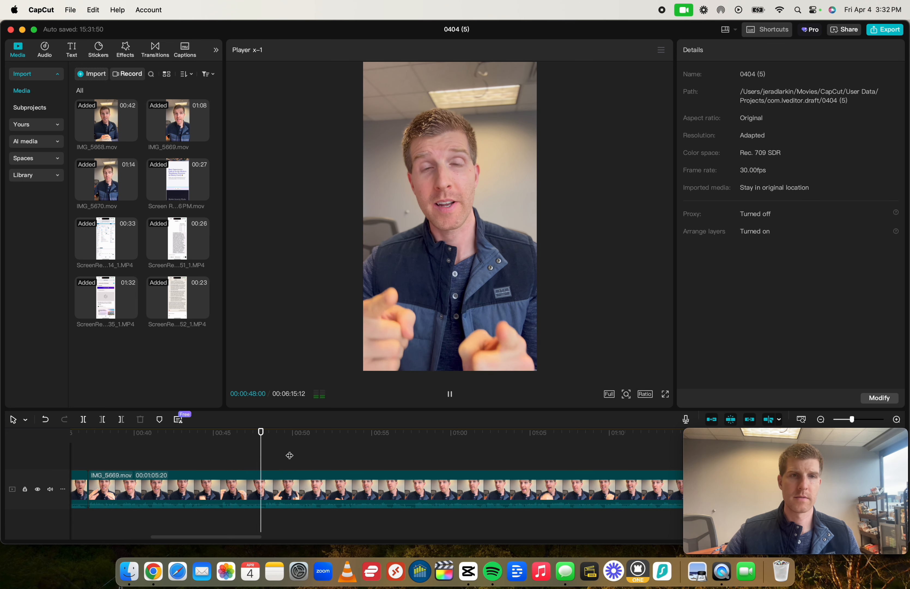
key(space)
key(space)
key(space)
key(space)
key(space)
key(space)
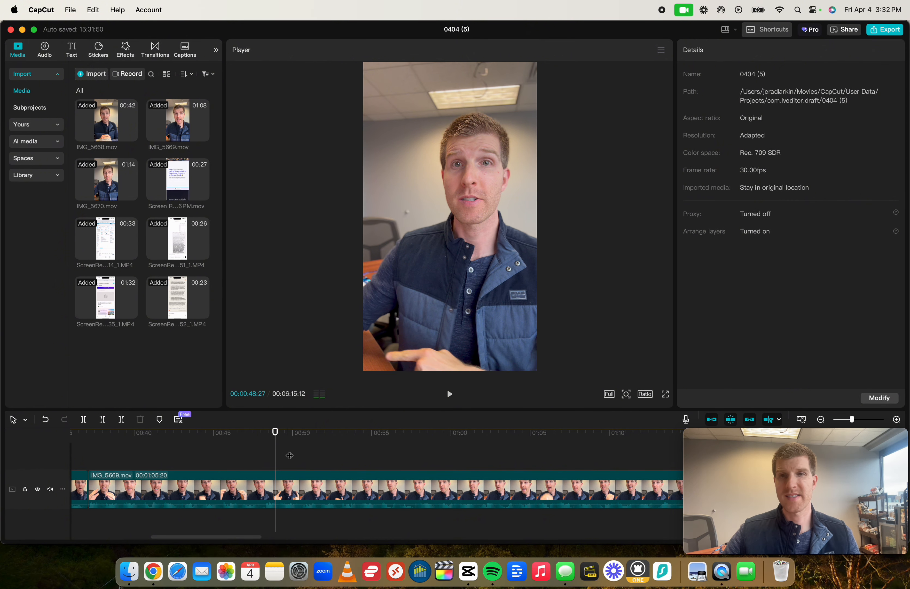
Step: Add a marker at 00:00:48:27 over IMG_5669.mov and continue playing the clip from there
click(278, 490)
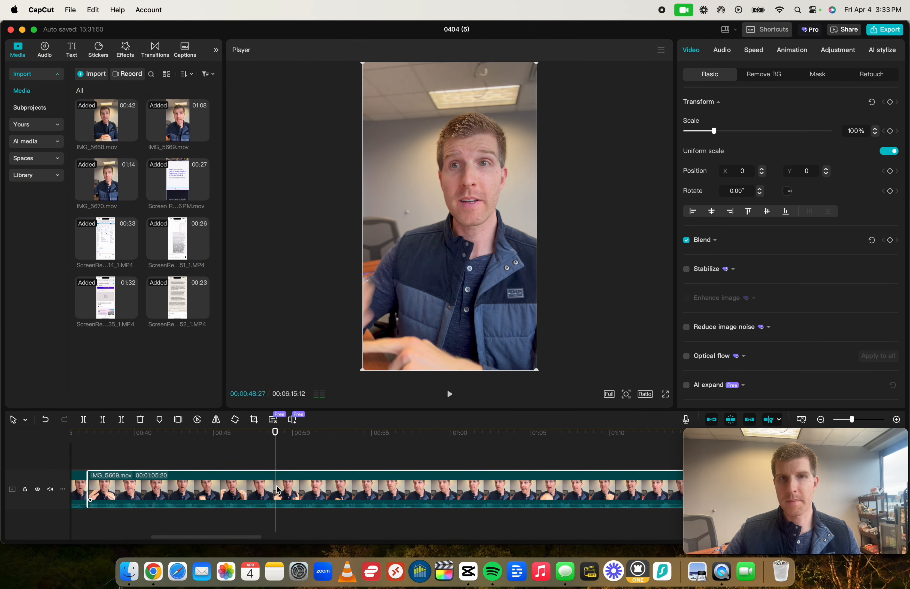
key(m)
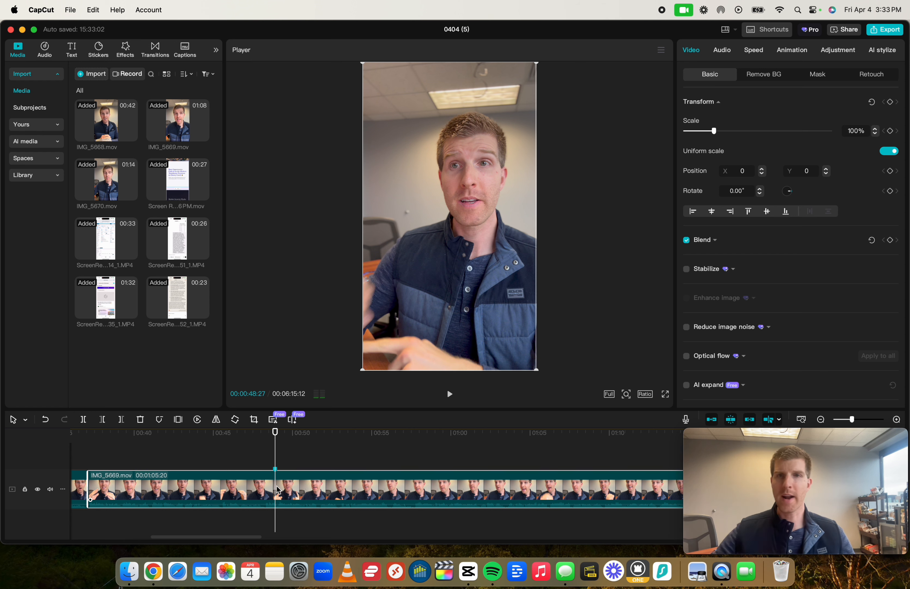
key(space)
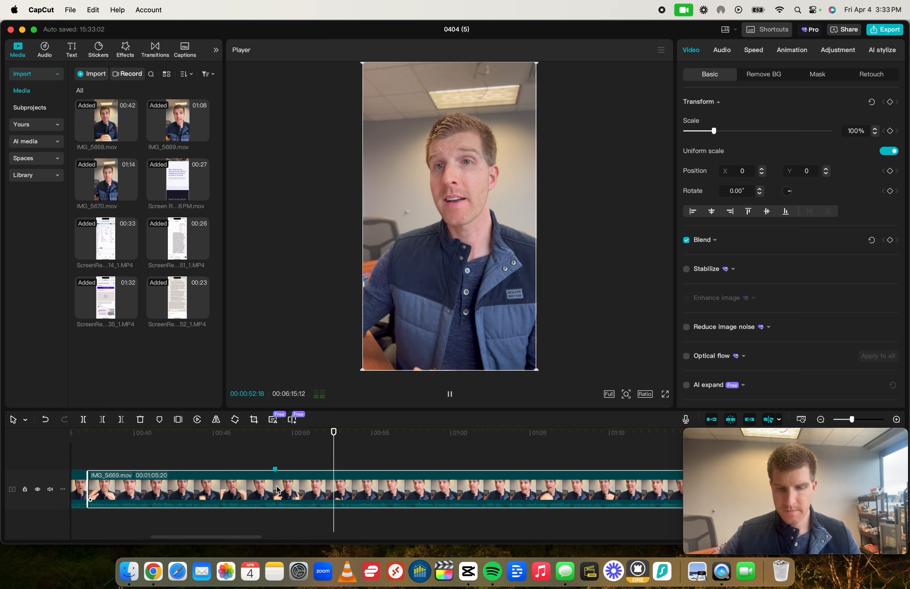
key(super+minus)
key(space)
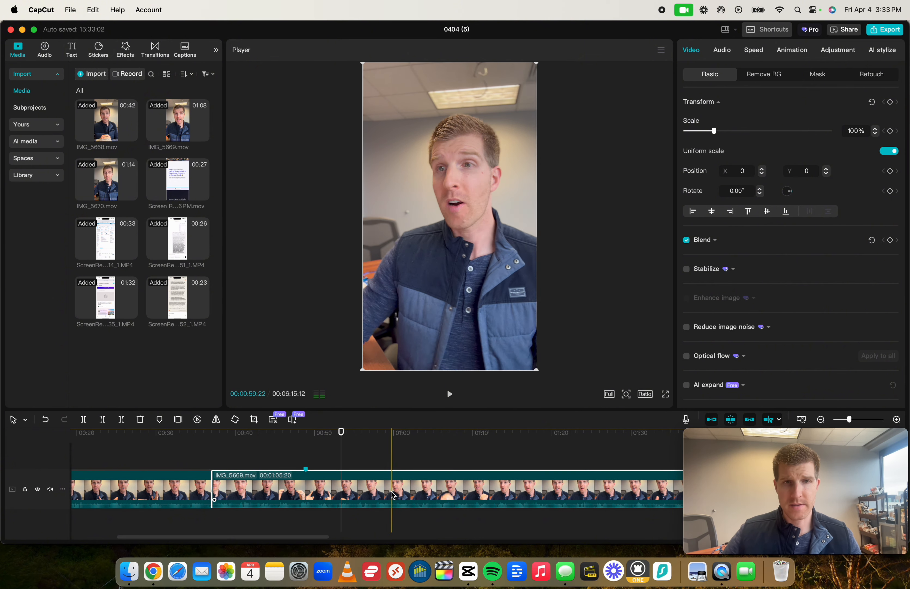
Step: Play the end of IMG_5669.mov, split it at 00:01:37:24 and delete the leftover tail
scroll(397, 457, right, 5)
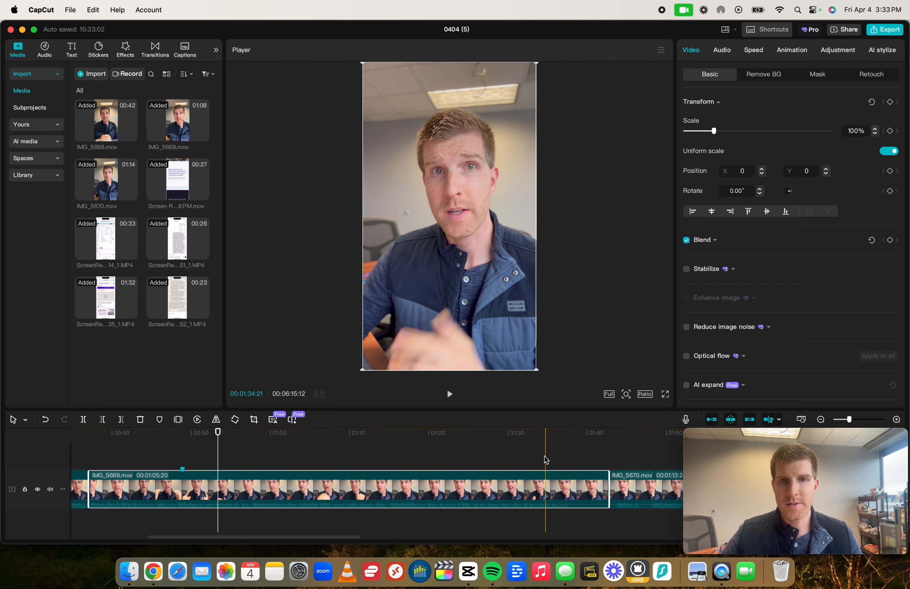
click(530, 458)
key(space)
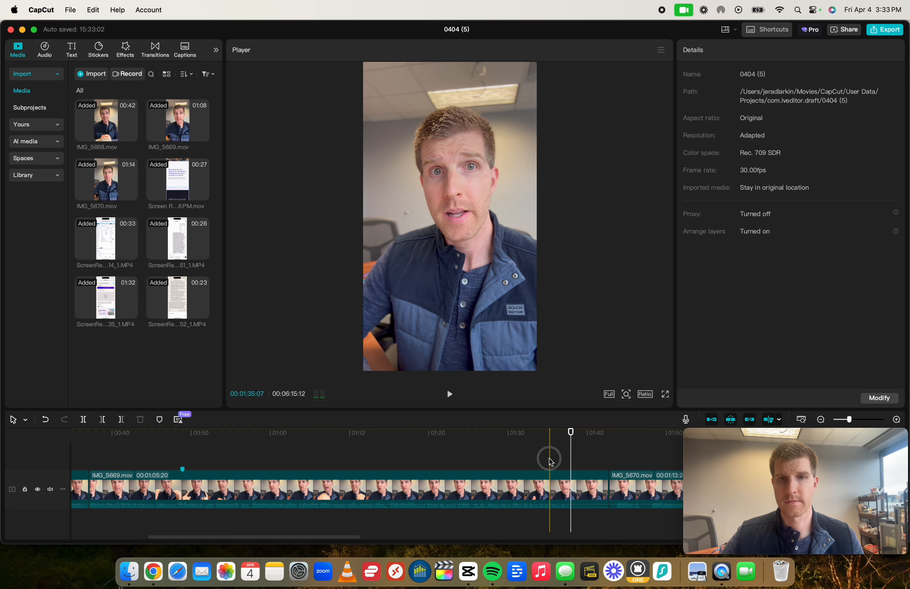
click(550, 464)
scroll(557, 463, right, 2)
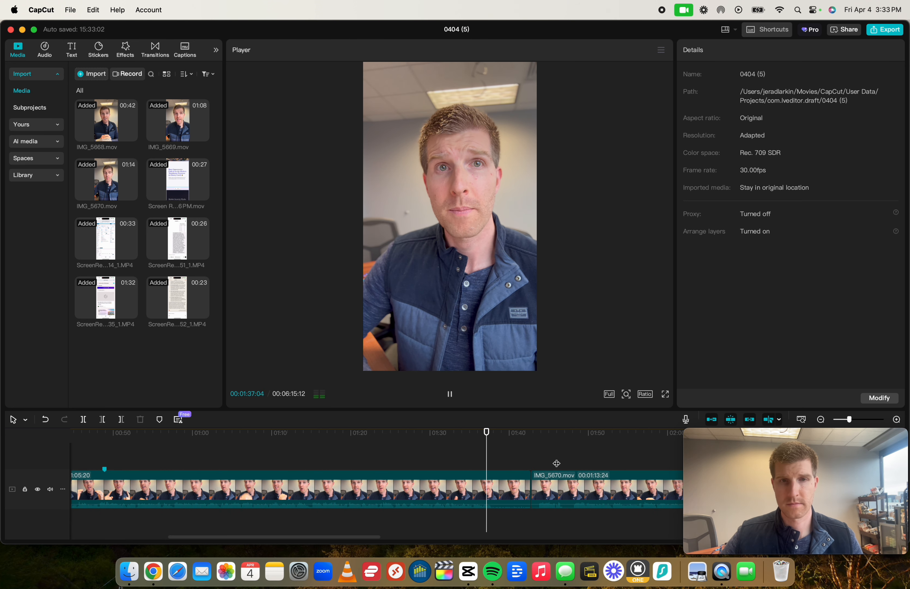
key(space)
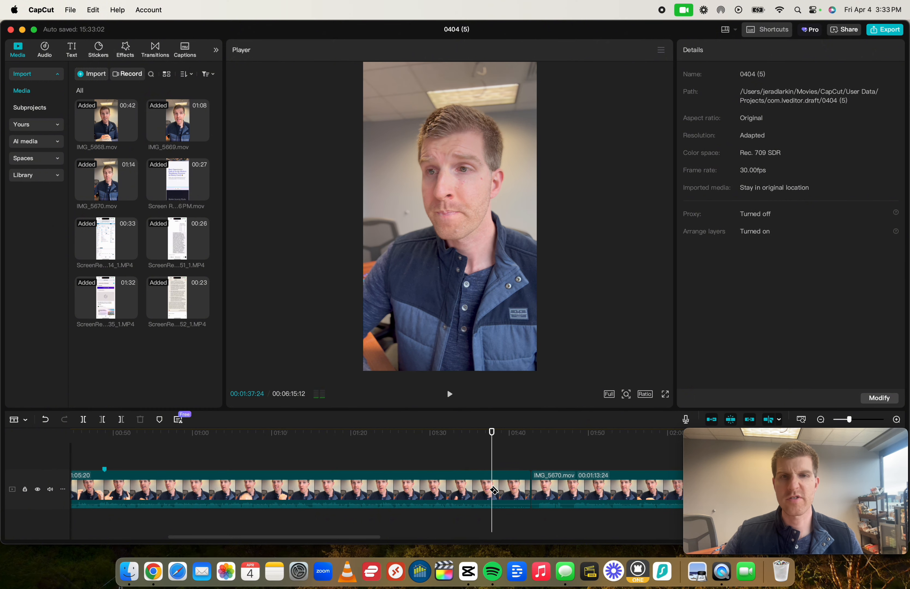
click(494, 490)
click(512, 489)
key(BackSpace)
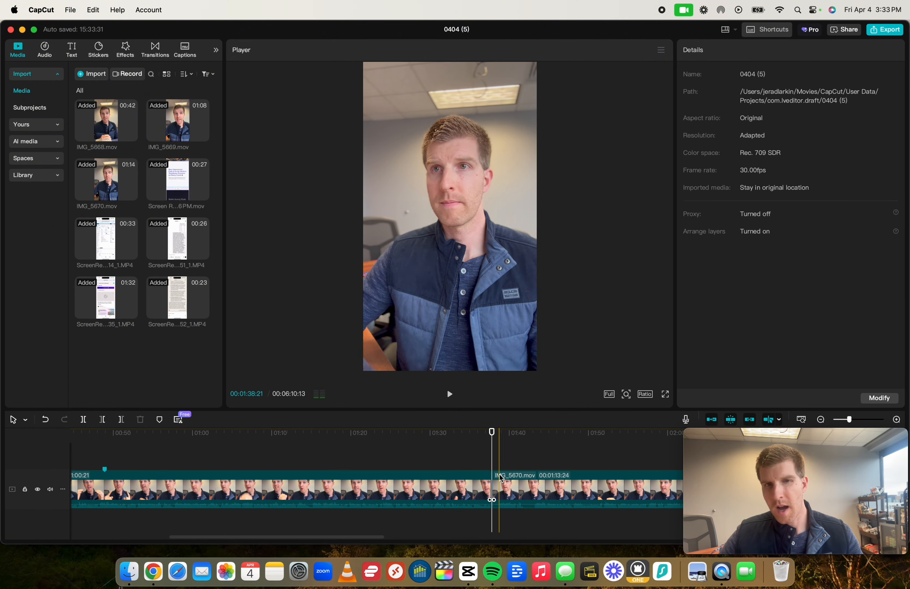
Step: Play the start of IMG_5670.mov and trim away its beginning up to 00:01:38:21
key(space)
scroll(502, 466, right, 5)
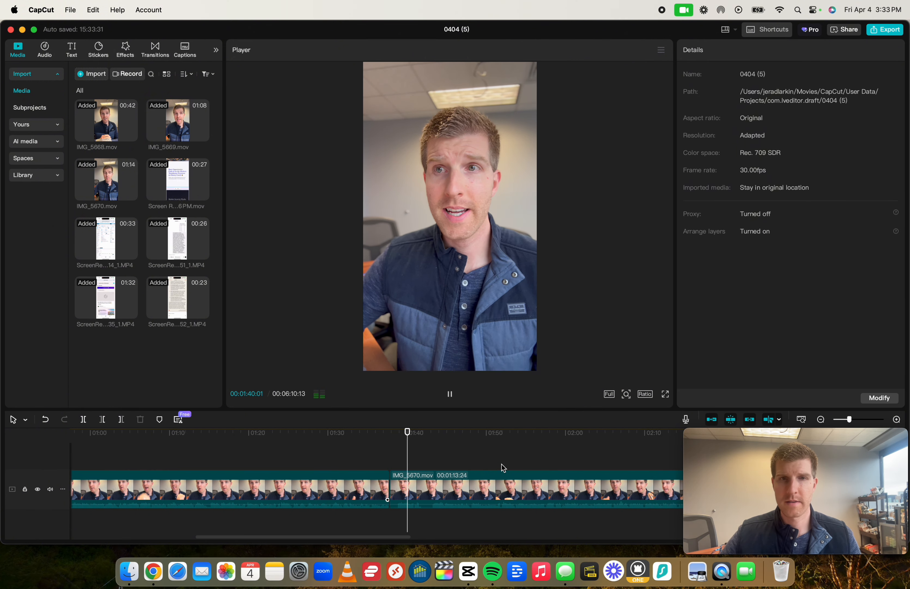
click(375, 457)
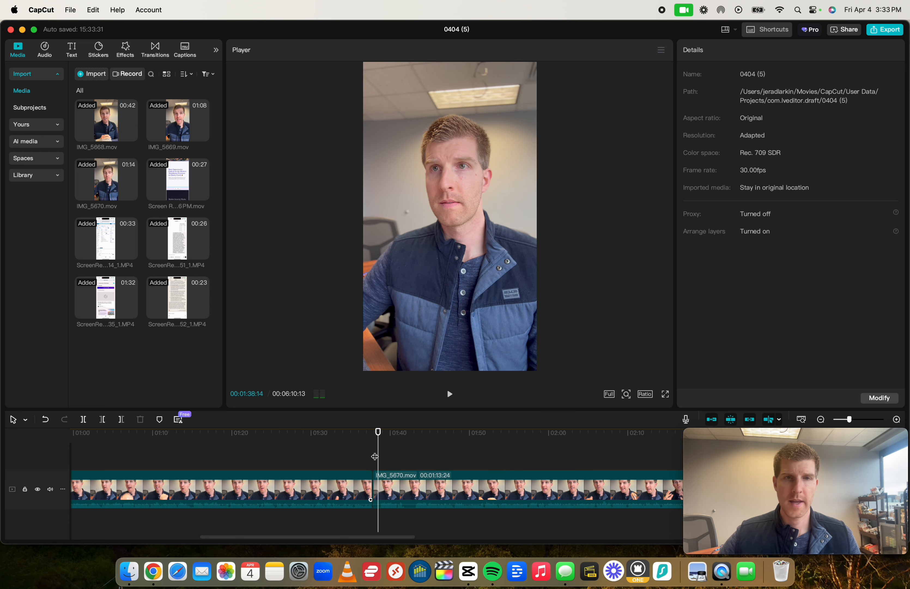
key(space)
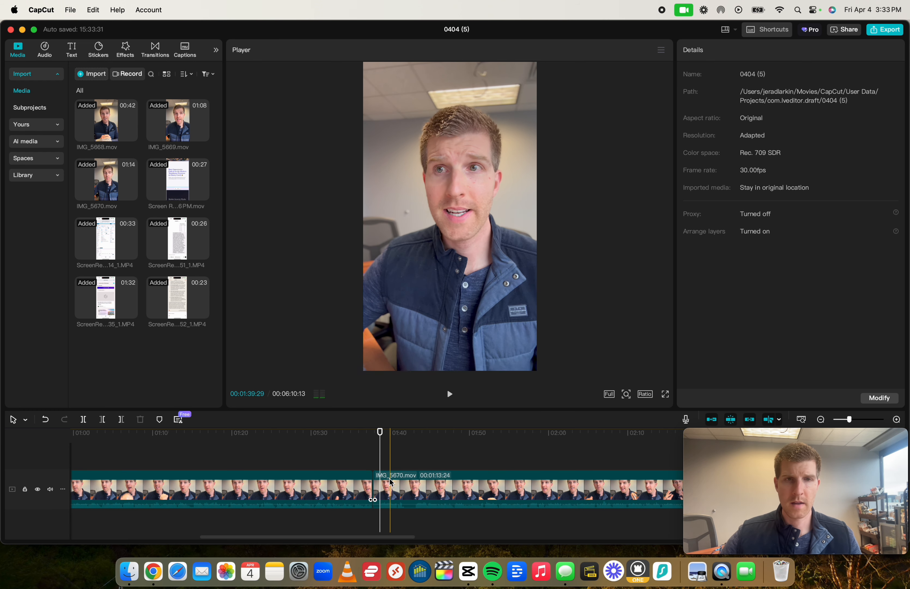
click(378, 318)
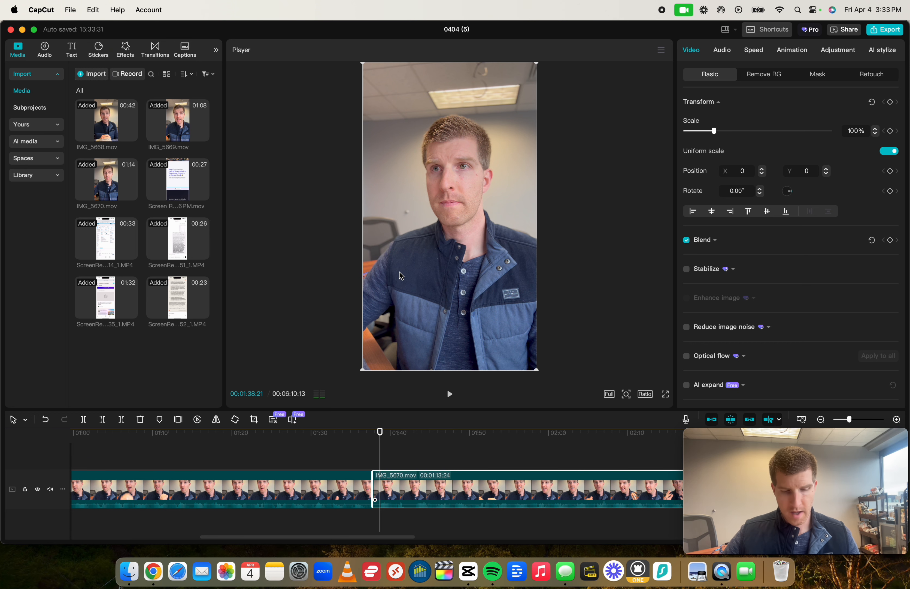
Step: Play on in IMG_5670.mov and remove everything before 00:01:42:04 with Delete left
key(space)
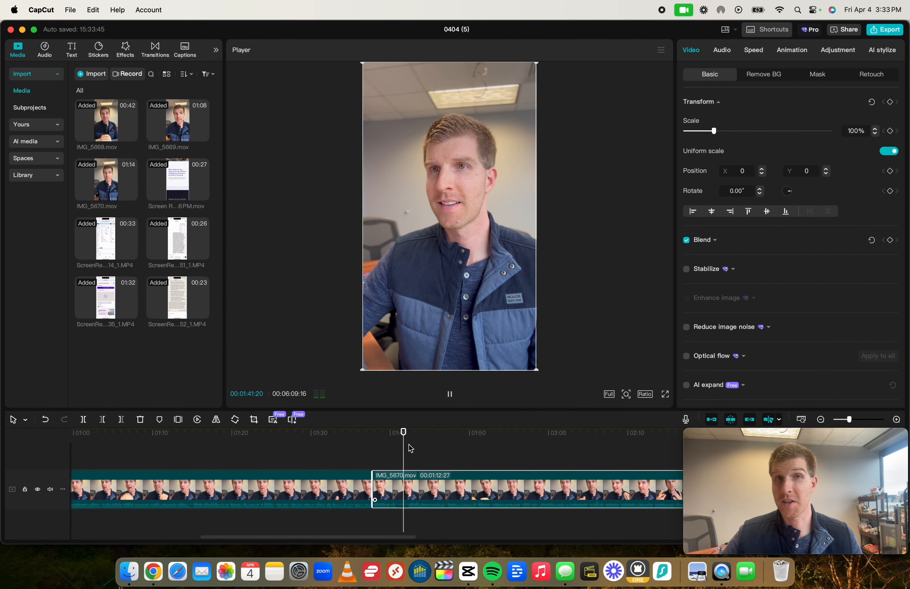
click(408, 455)
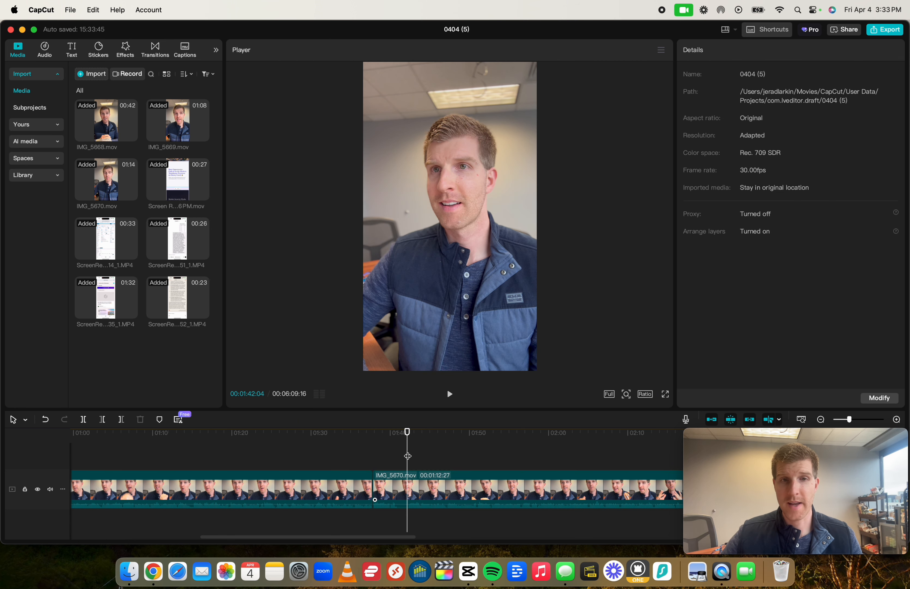
click(409, 489)
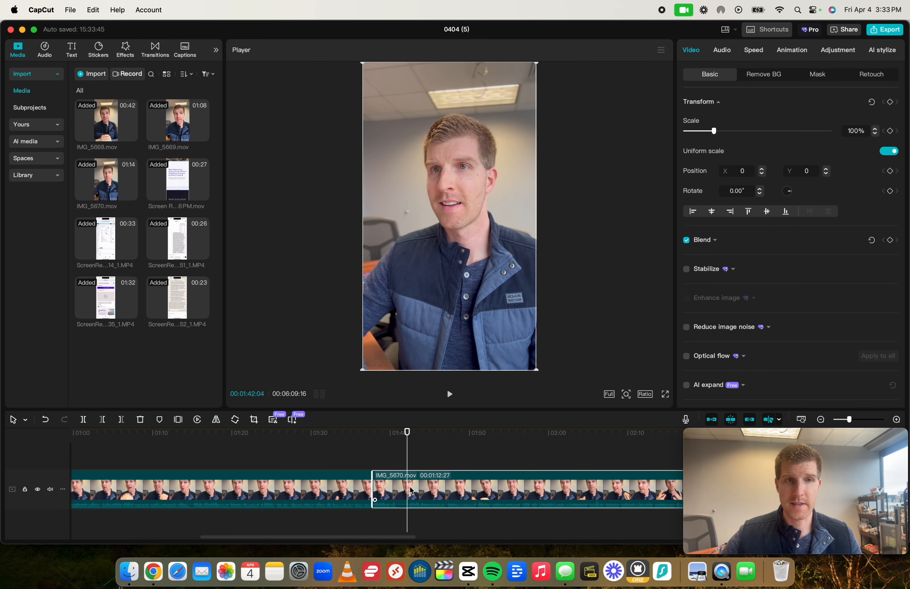
click(103, 419)
Step: Play back the cut from IMG_5669.mov into IMG_5670.mov and check the end of the clip around 00:02:32:22
click(361, 445)
key(space)
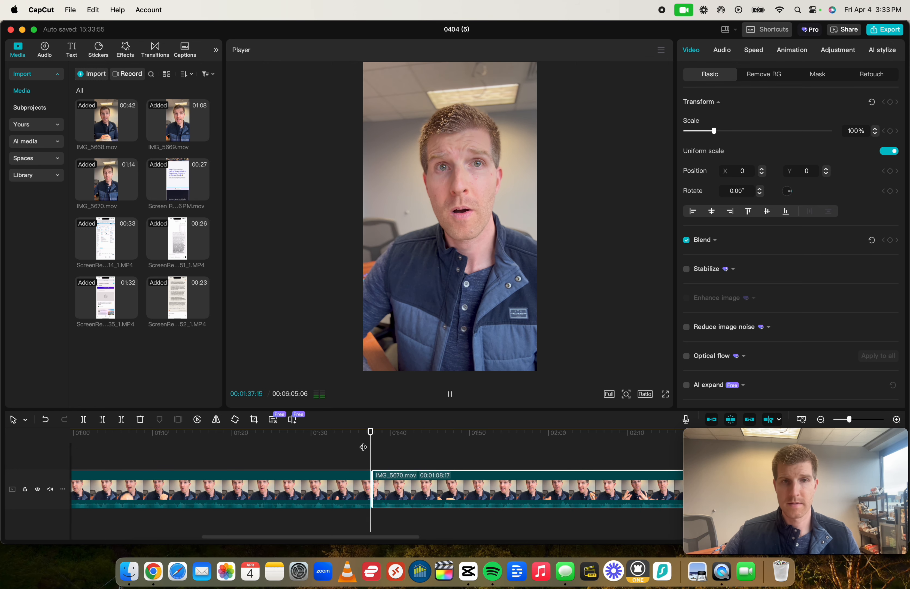
key(space)
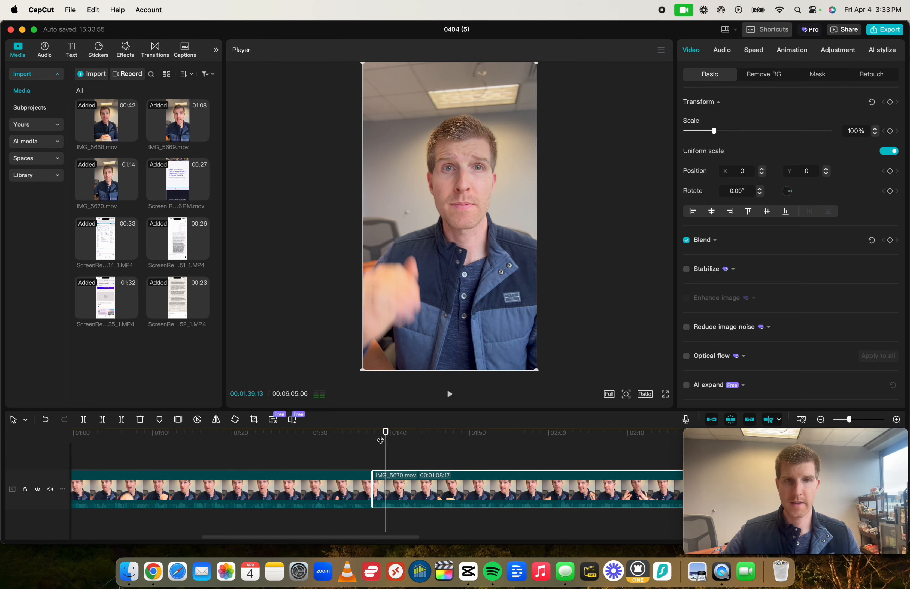
scroll(381, 440, down, 2)
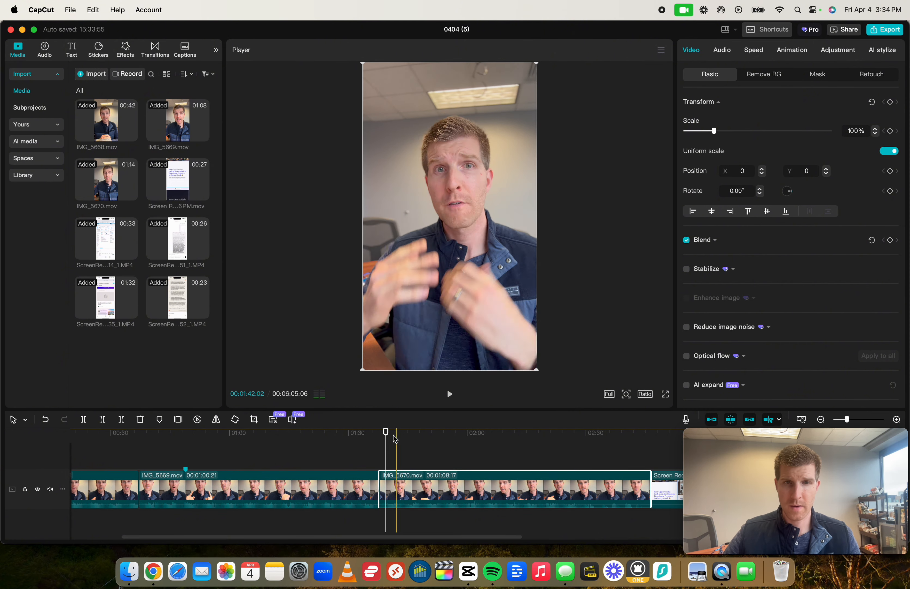
scroll(631, 451, right, 5)
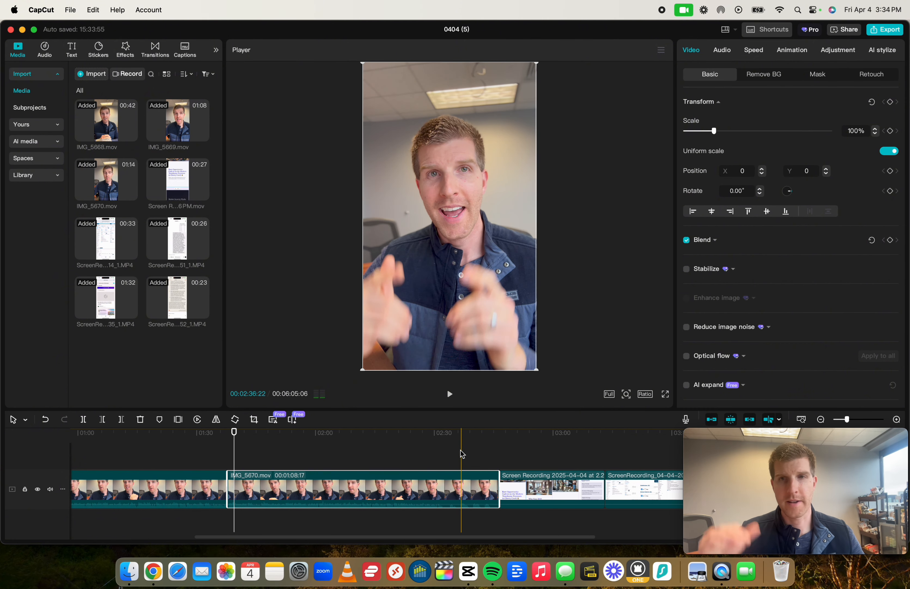
scroll(445, 452, left, 1)
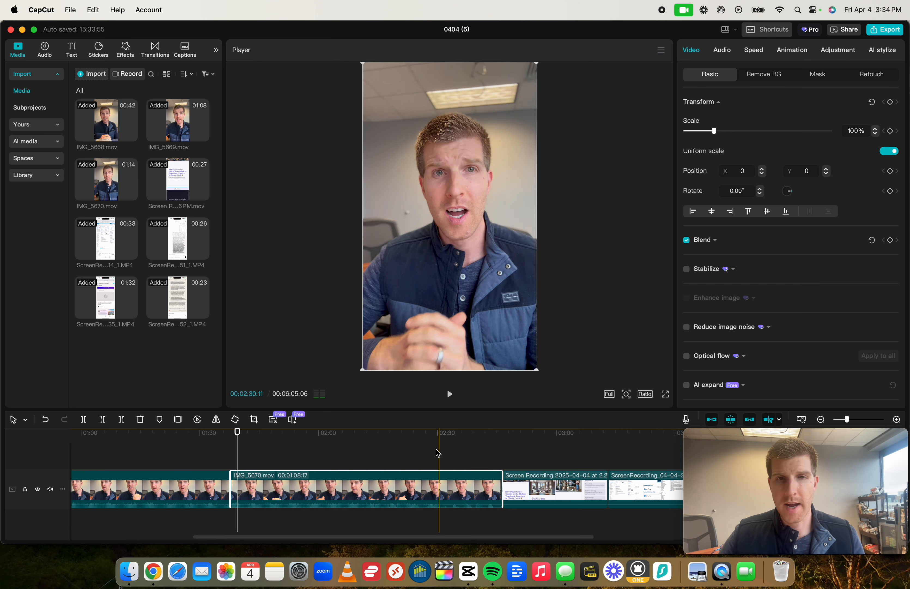
click(448, 453)
Step: Select IMG_5668.mov, IMG_5669.mov and IMG_5670.mov together and turn on Normalize loudness and Enhance voice
scroll(448, 453, down, 3)
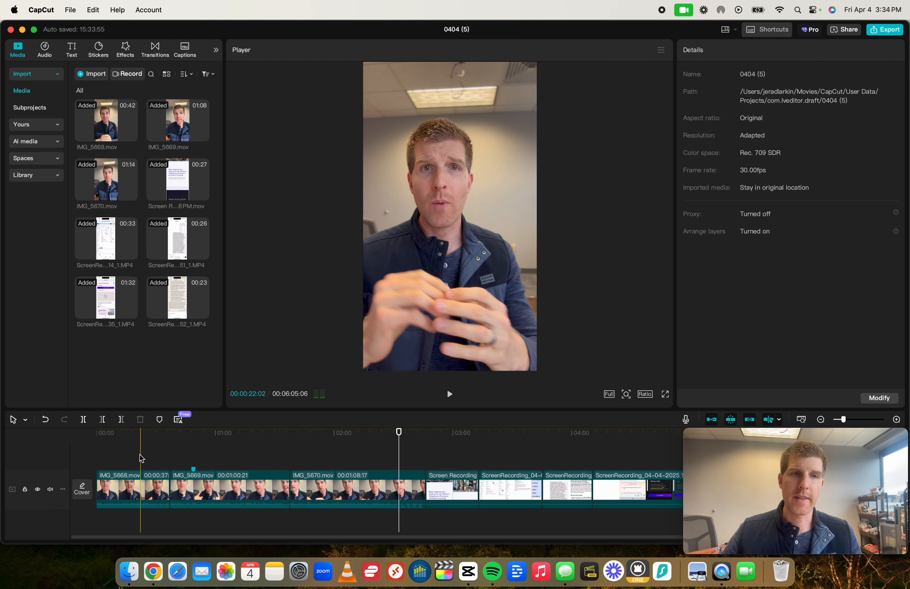
click(365, 493)
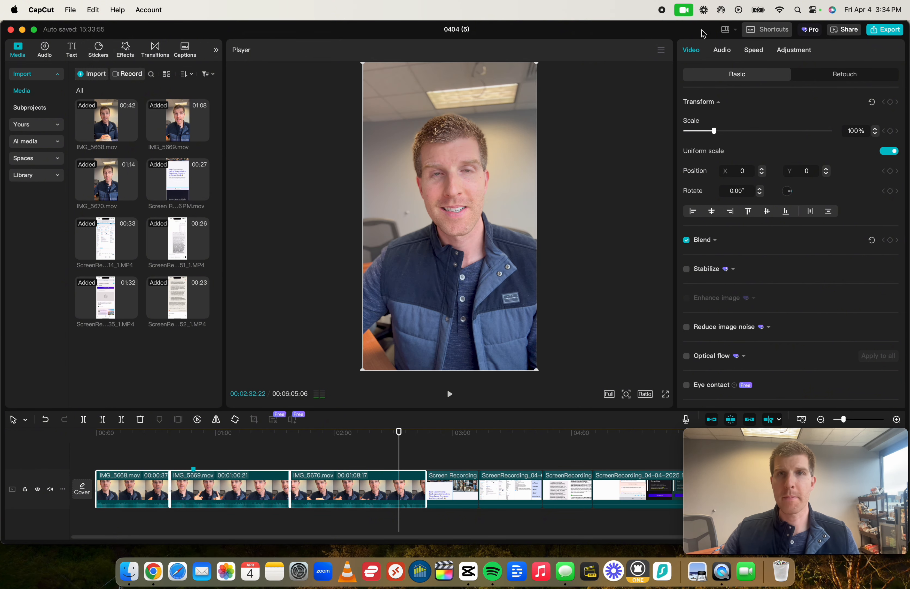
click(724, 50)
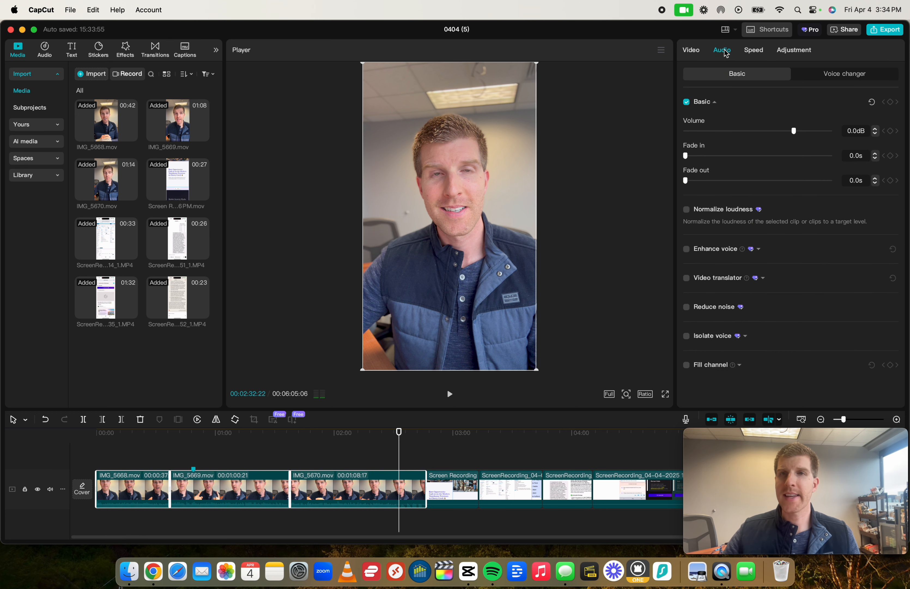
click(686, 210)
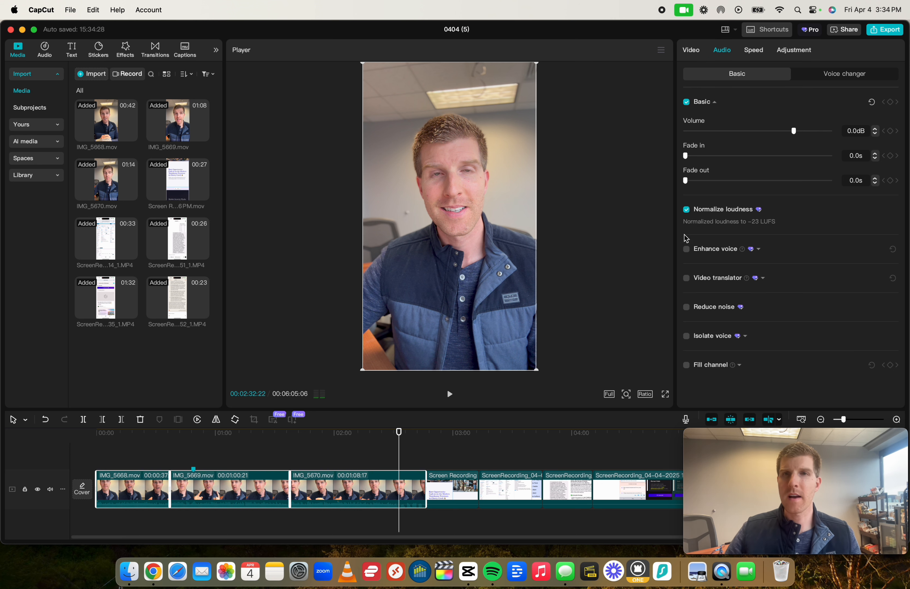
click(686, 250)
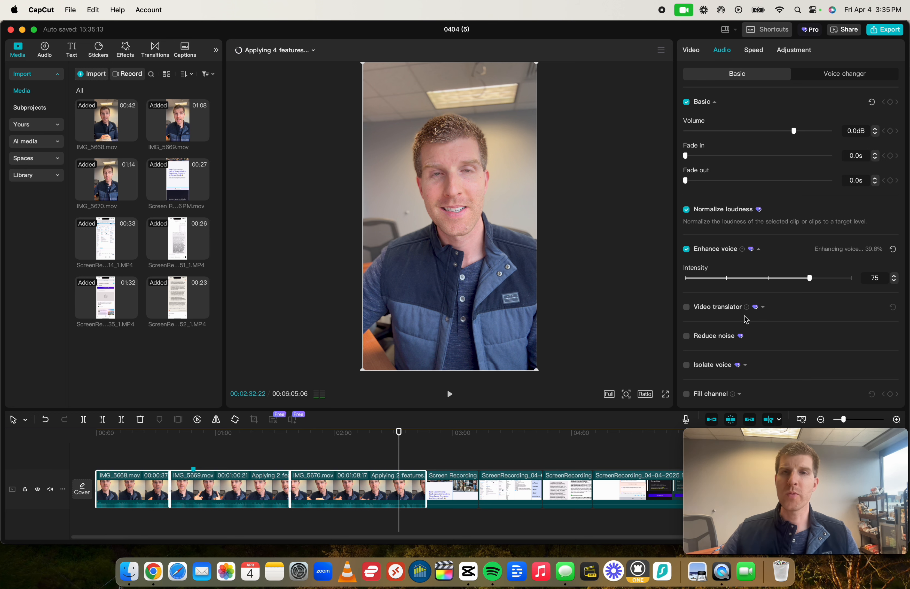
scroll(743, 321, down, 1)
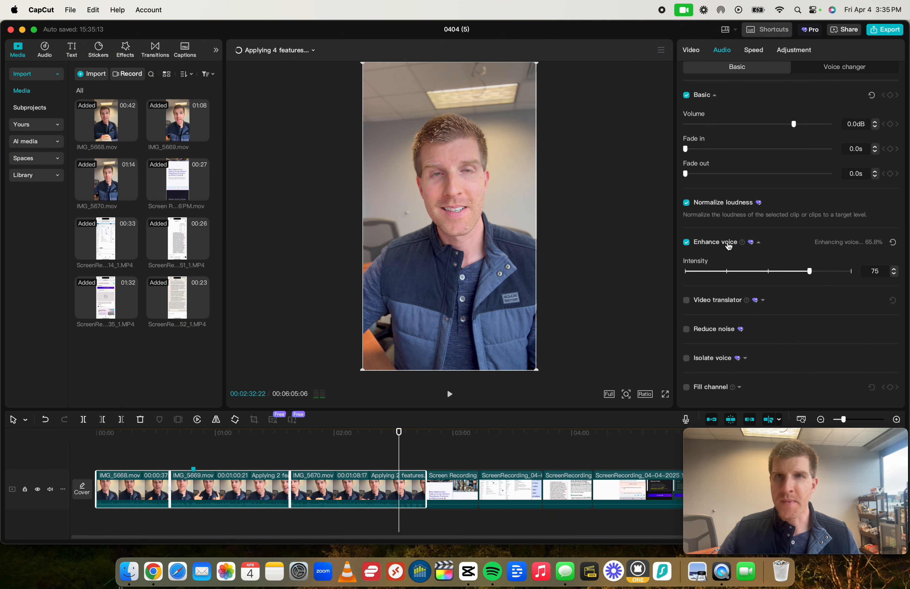
click(689, 52)
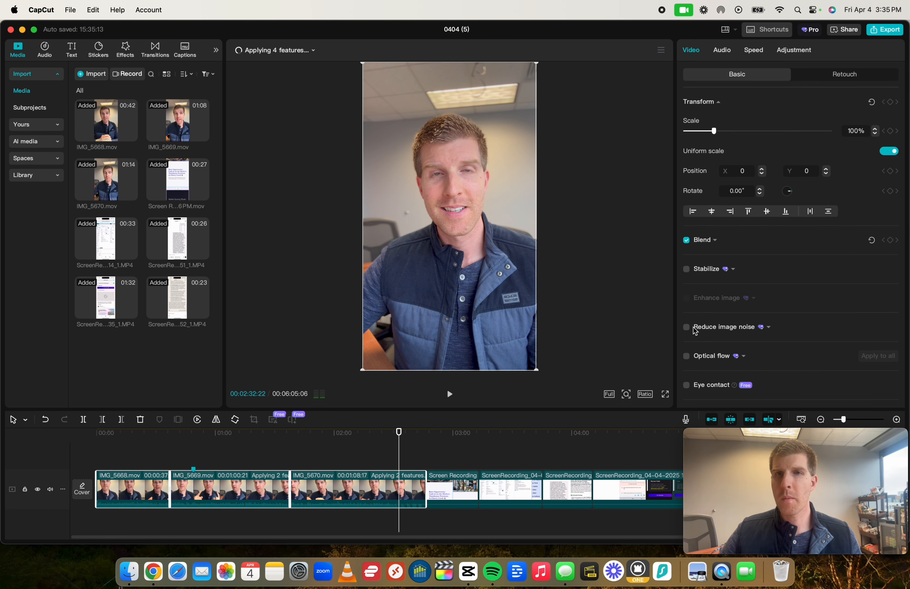
scroll(711, 293, down, 5)
scroll(711, 293, up, 5)
scroll(711, 294, down, 5)
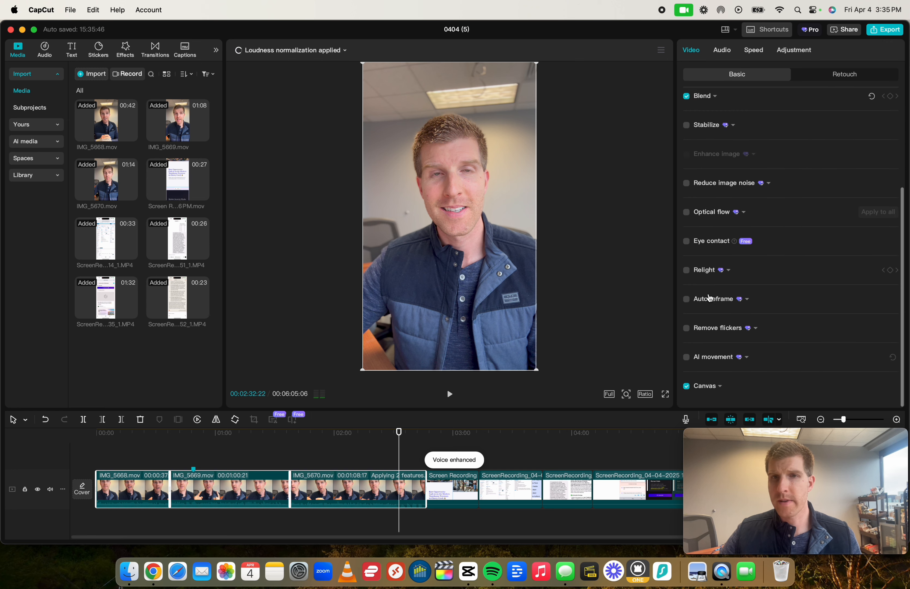
scroll(711, 304, up, 4)
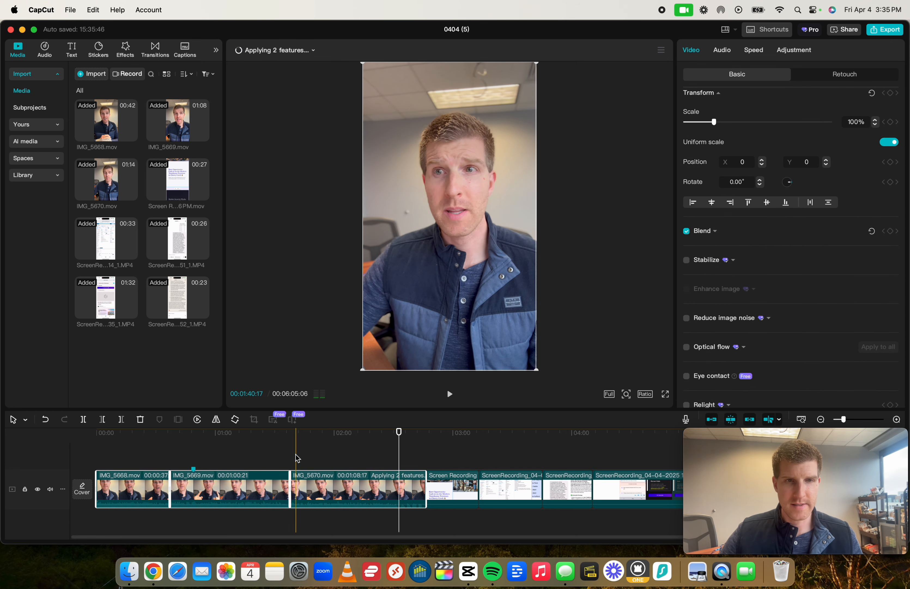
Step: Play the opening of IMG_5670.mov and select the clip
click(291, 460)
key(space)
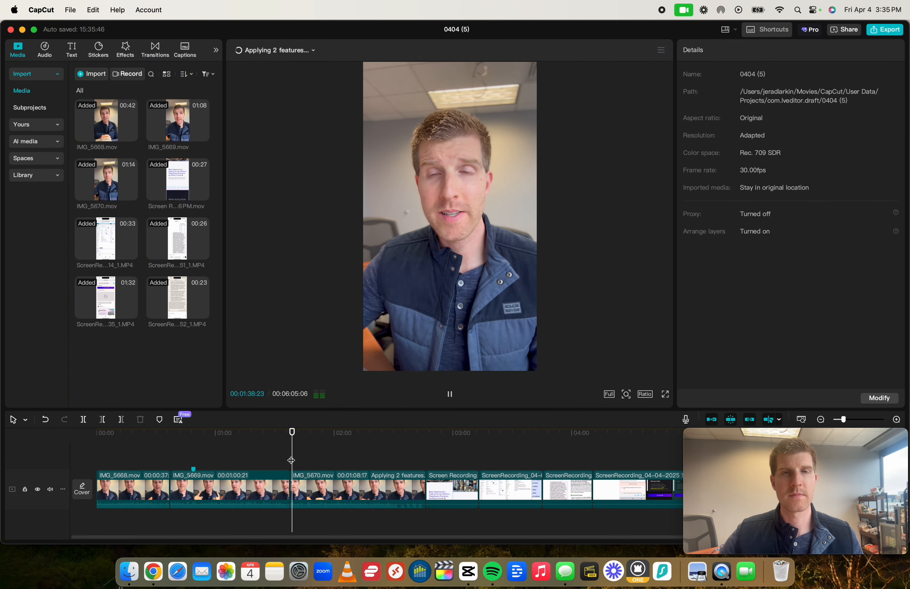
click(296, 489)
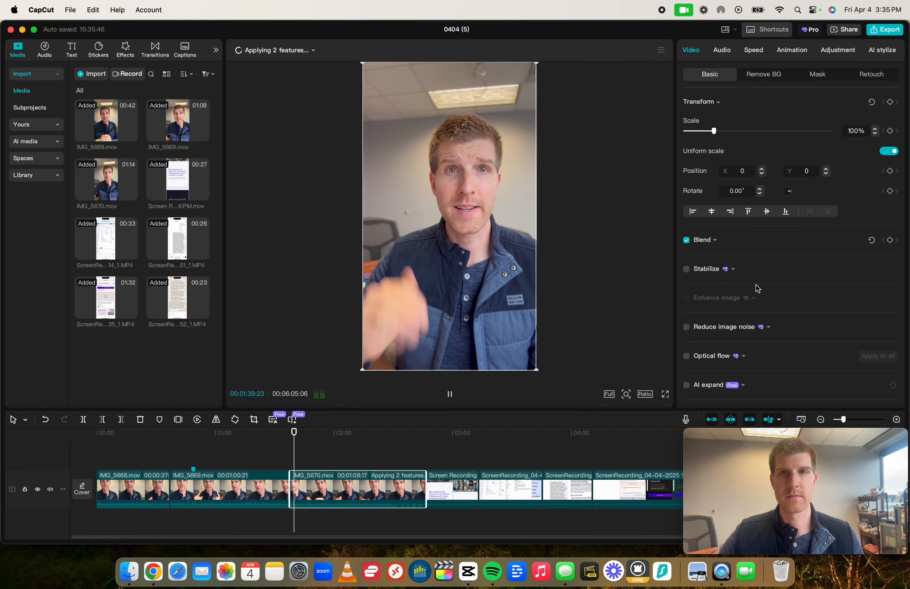
key(space)
Step: Go through the audio, speed and animation settings of IMG_5670.mov and open its Adjustment settings
click(720, 53)
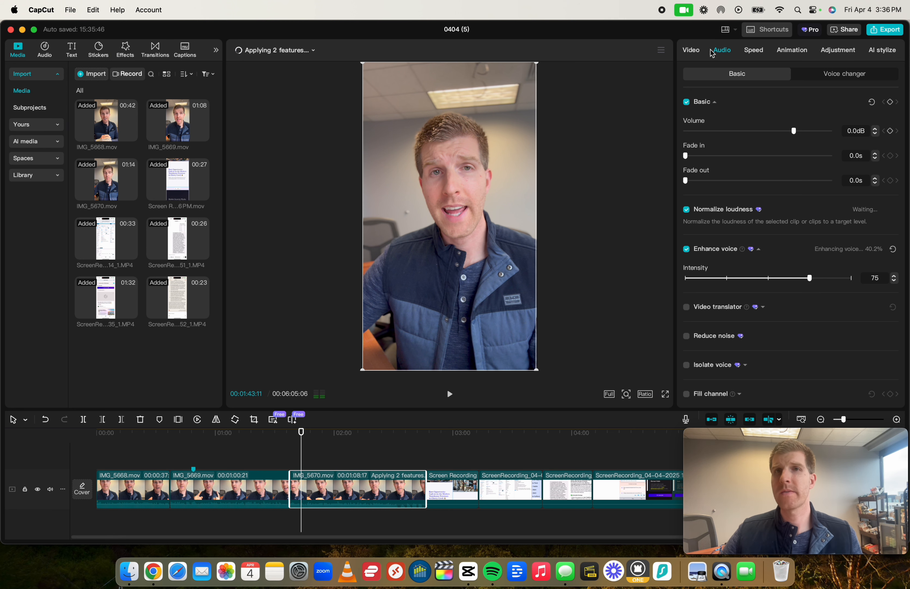
click(753, 51)
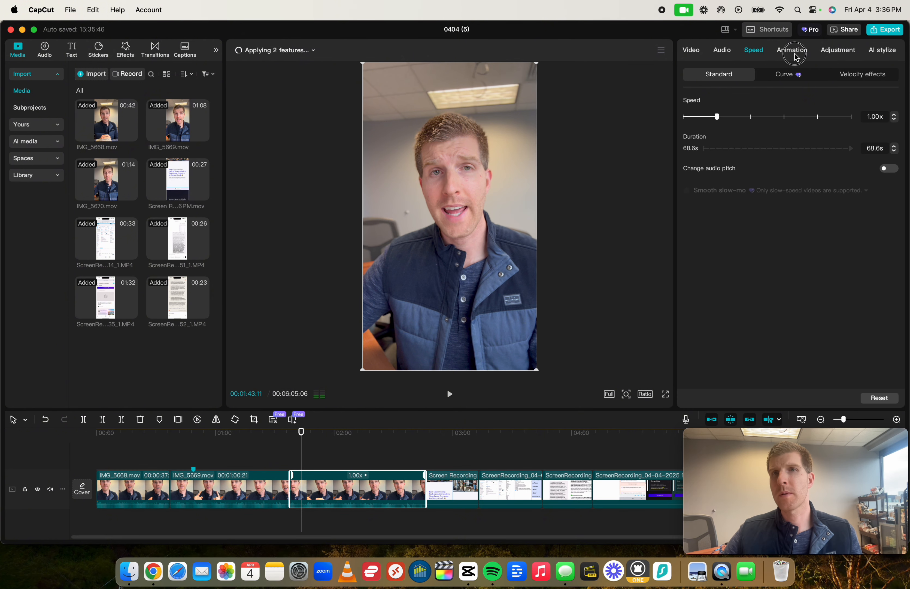
click(793, 51)
click(827, 54)
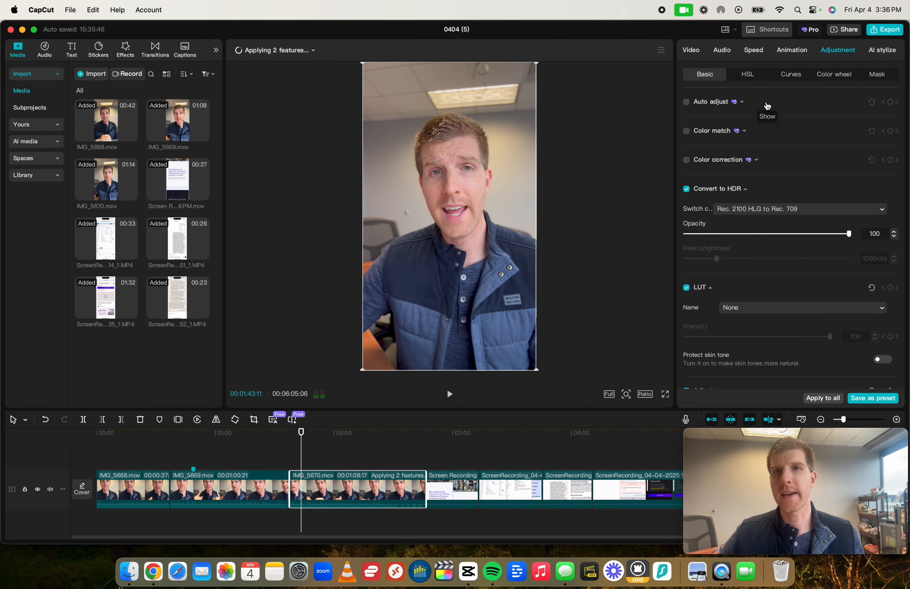
Step: Look through the adjustment and basic video settings of IMG_5670.mov and open its background removal options
scroll(772, 157, down, 10)
scroll(775, 147, up, 10)
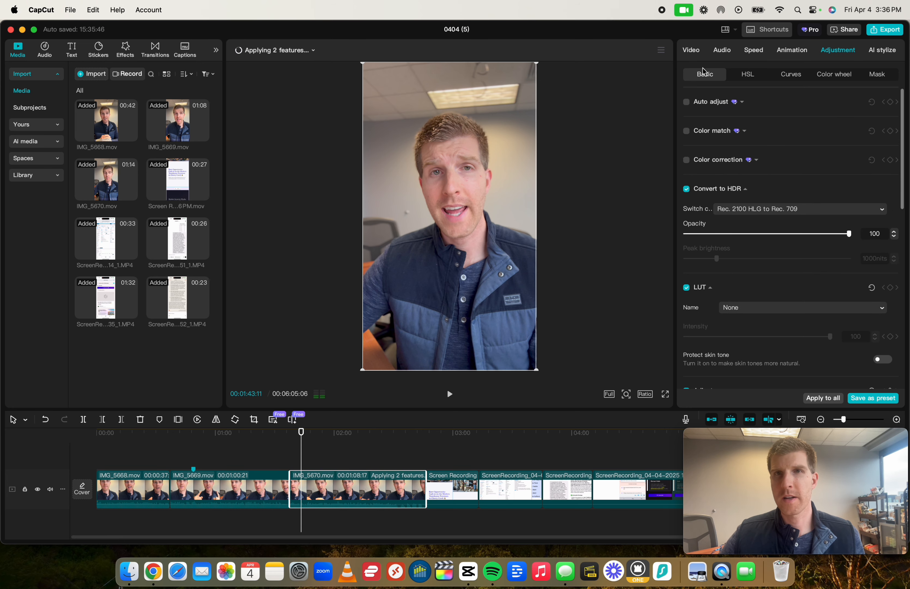
click(692, 50)
scroll(781, 193, down, 15)
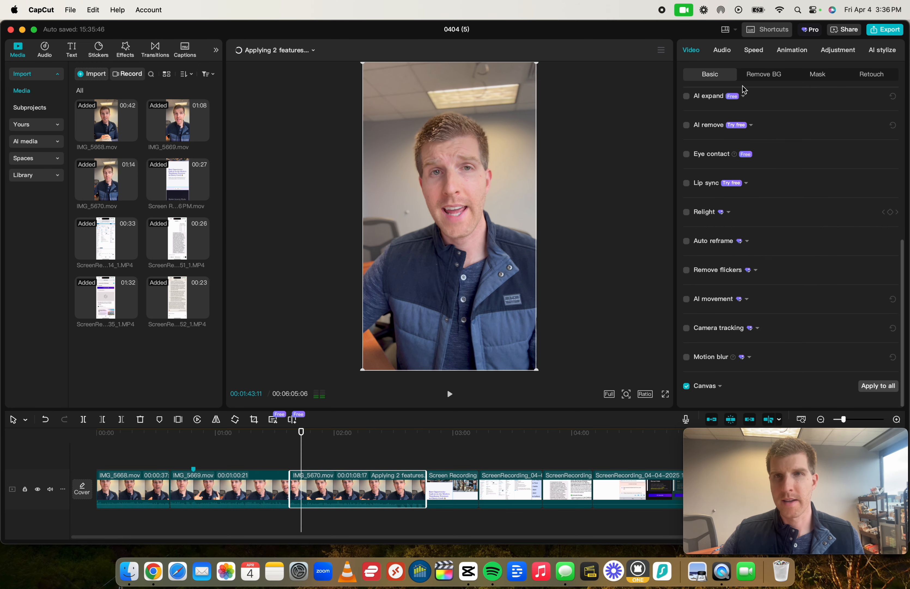
scroll(710, 68, up, 15)
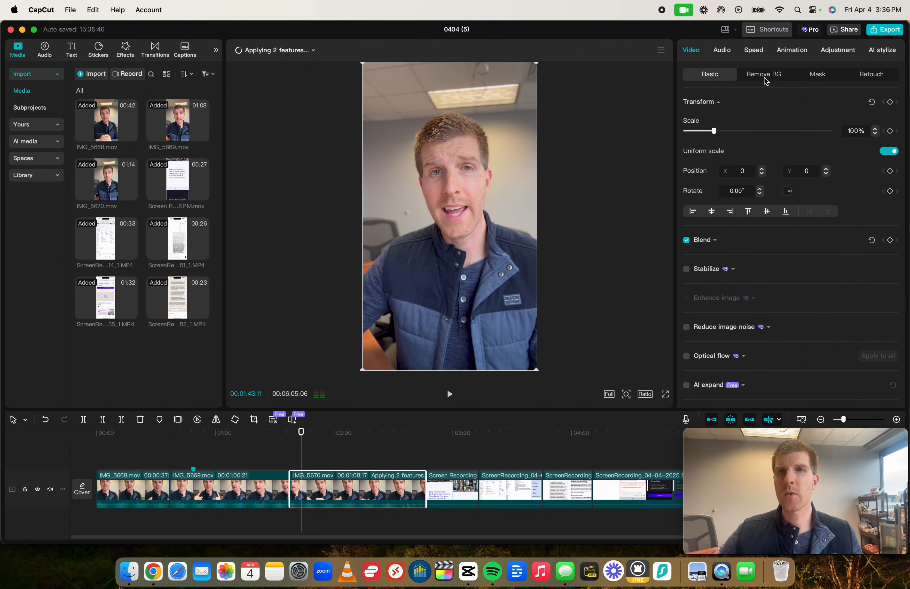
click(776, 78)
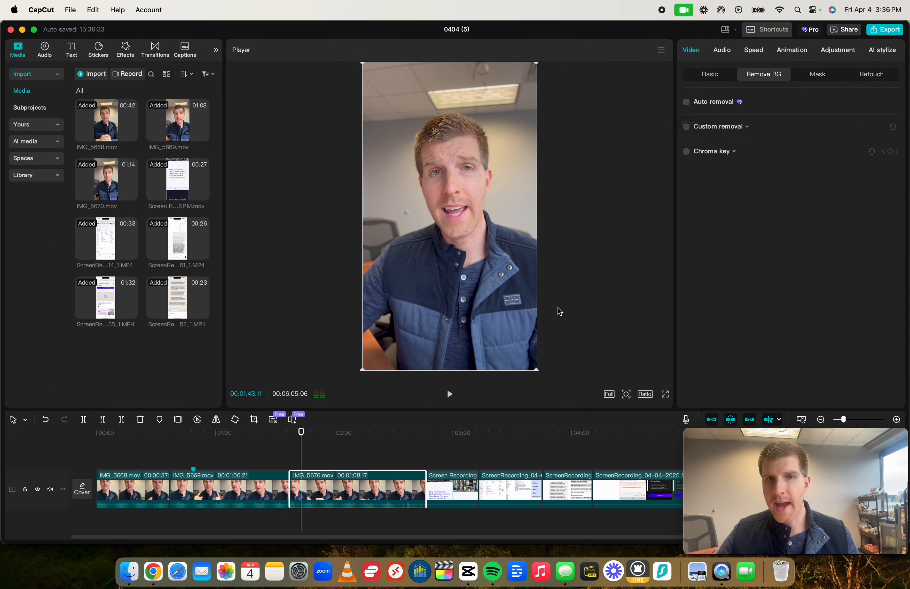
Step: Play back the start of IMG_5670.mov, then step back through the earlier cuts and play from the project's beginning
click(298, 435)
key(space)
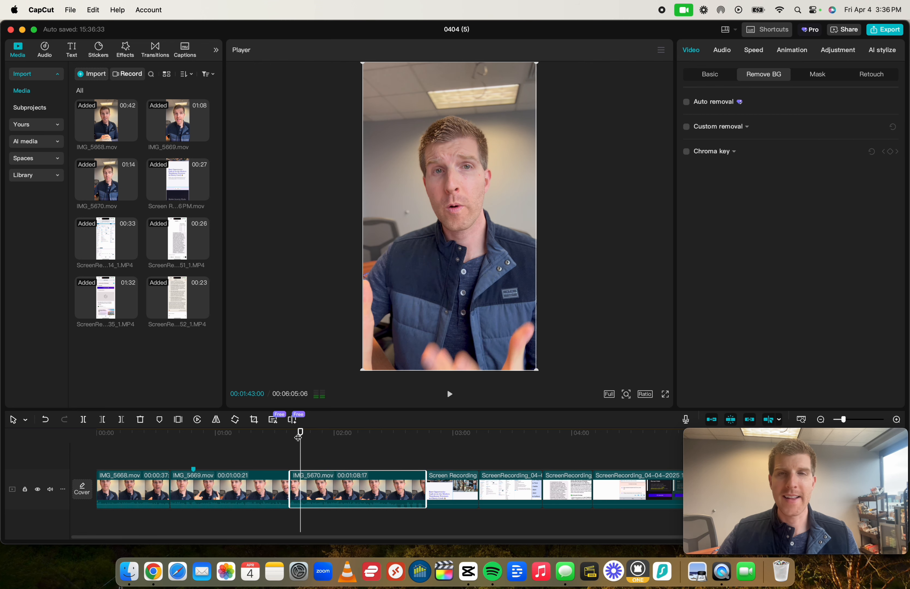
key(Up)
key(space)
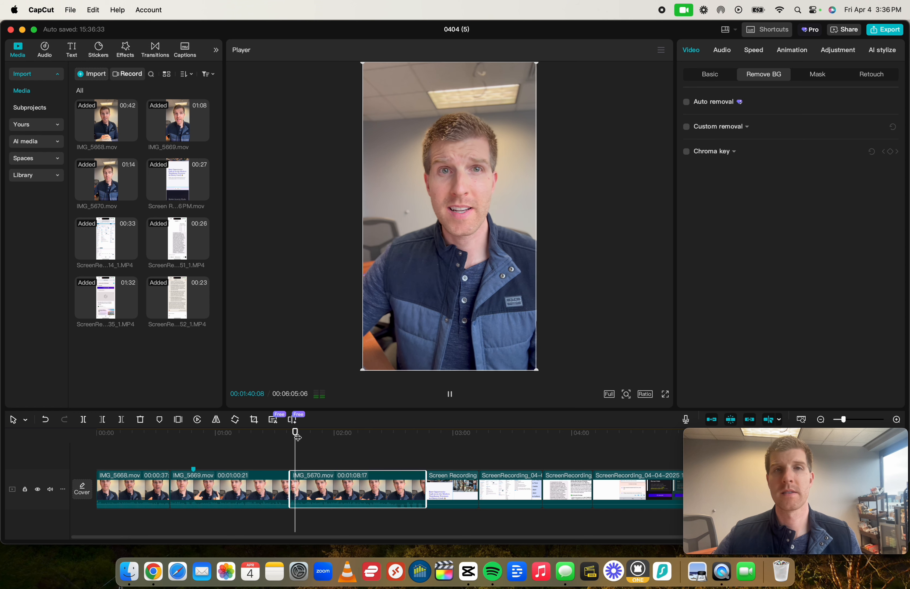
key(space)
key(Up)
key(Up)
key(space)
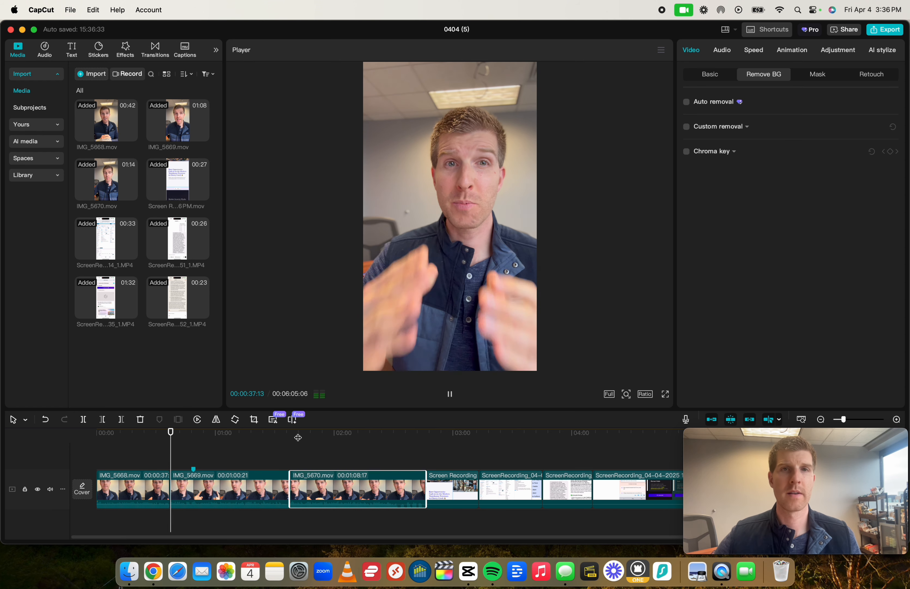
key(Up)
key(Up)
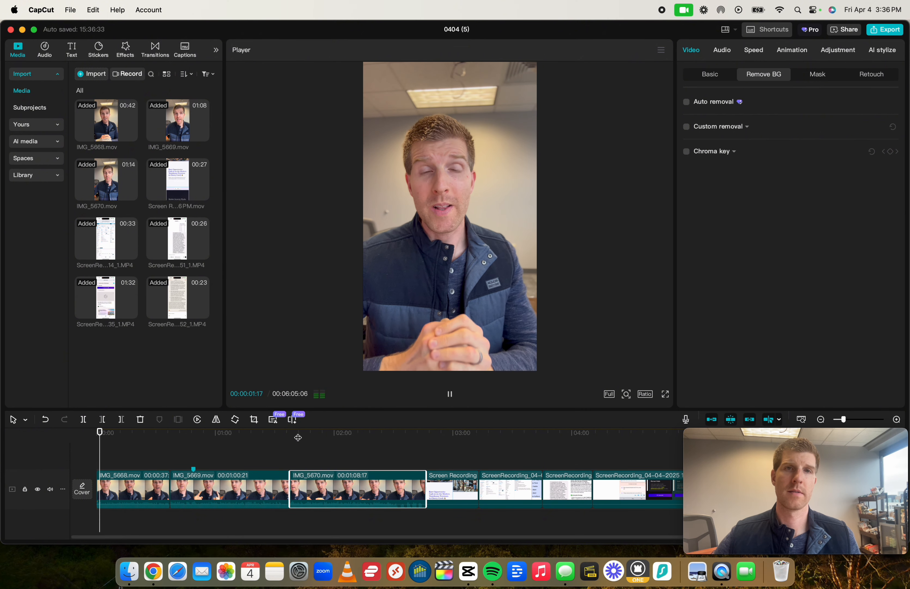
key(space)
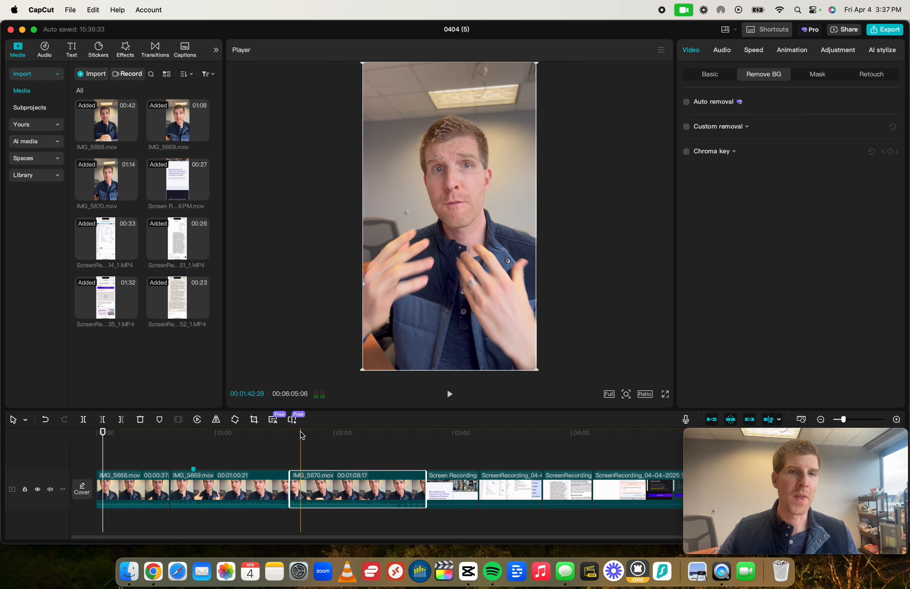
Step: Turn on Auto removal of the background for IMG_5670.mov and play the clip's opening
click(336, 447)
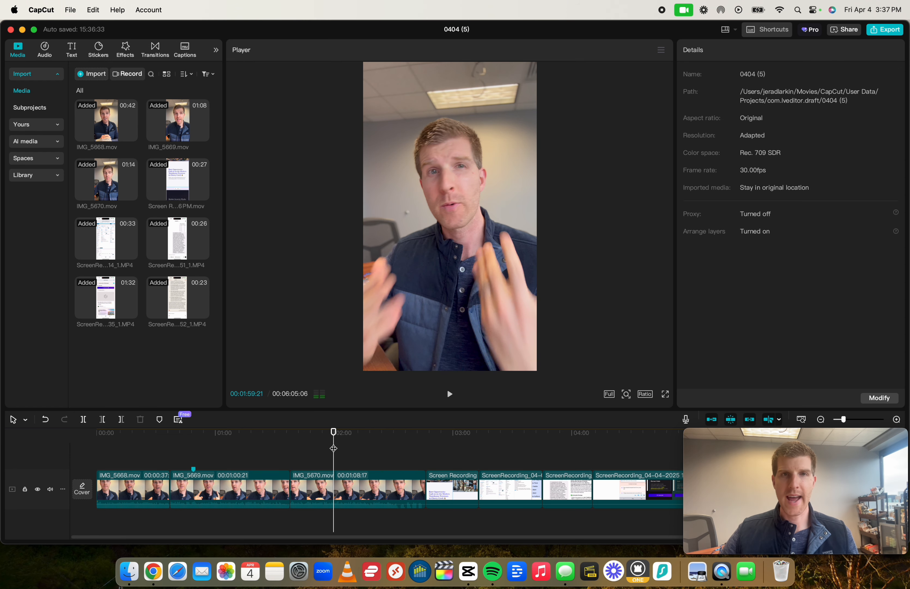
click(306, 450)
key(space)
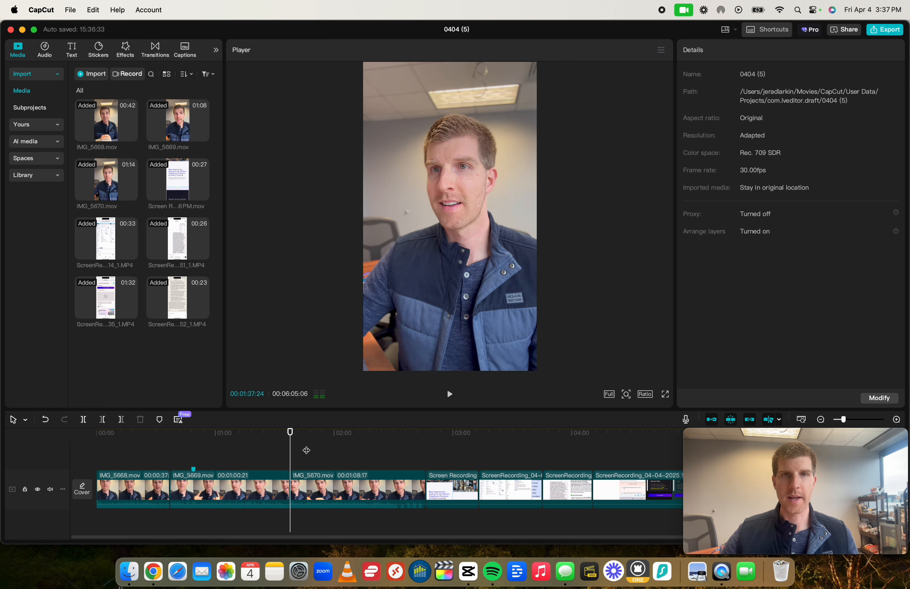
click(310, 490)
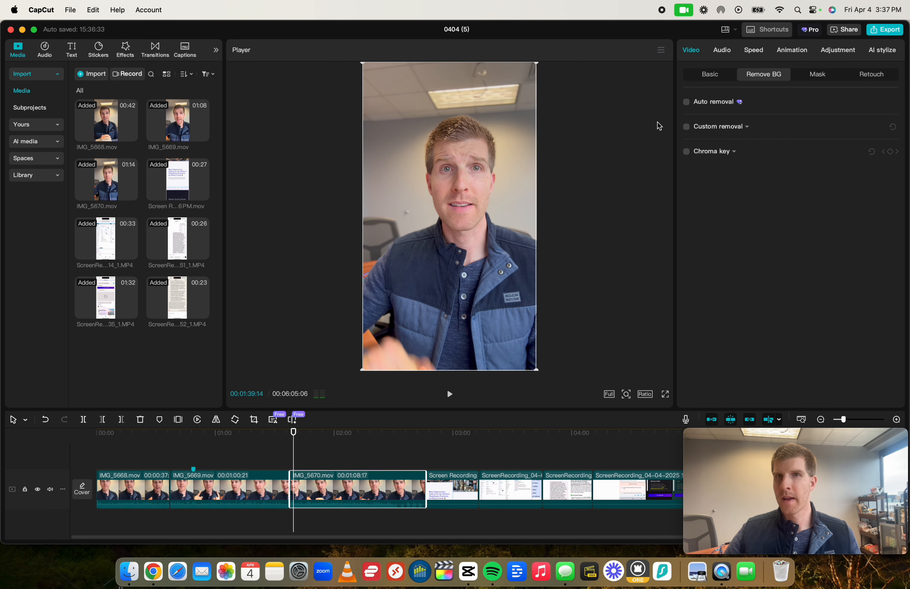
click(686, 102)
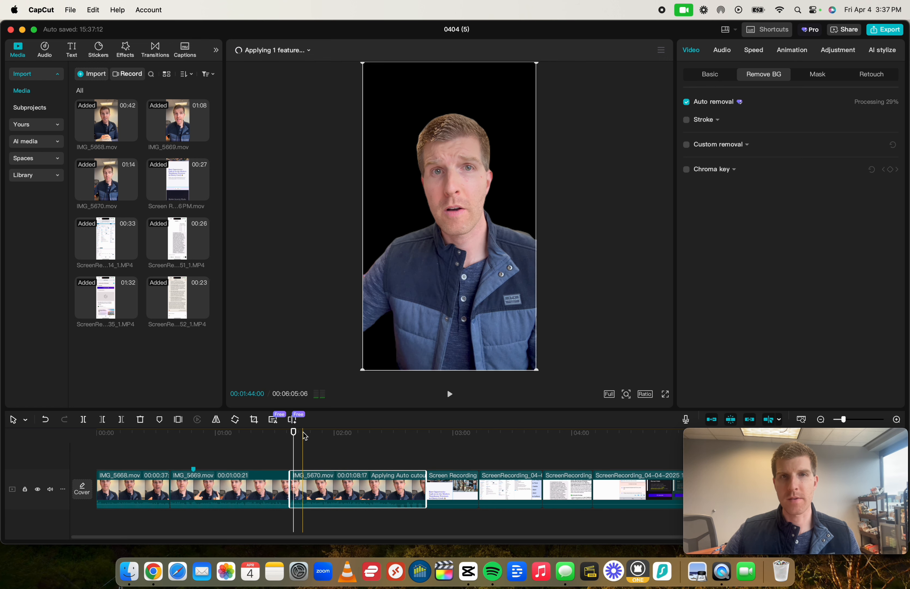
click(291, 442)
key(space)
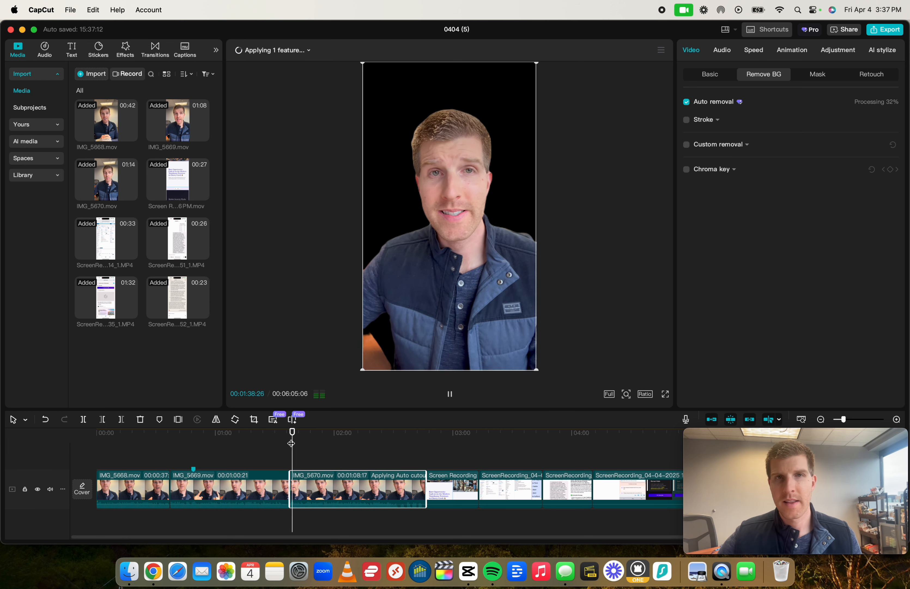
key(space)
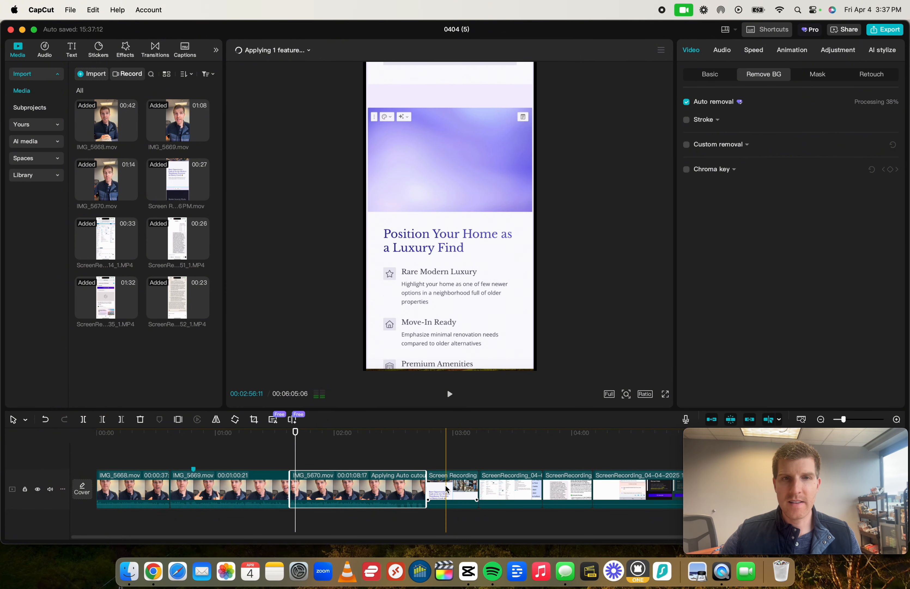
Step: Move the Screen Recording clip onto a track above the start of IMG_5670.mov and try to lift IMG_5670.mov over it
drag(446, 489, 314, 468)
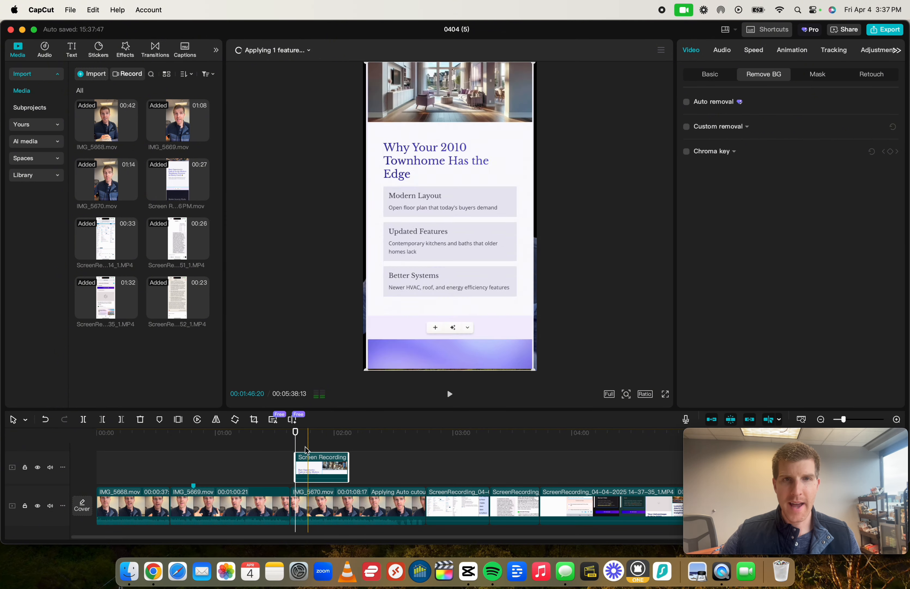
scroll(318, 469, down, 1)
mouse_move(318, 470)
mouse_down()
mouse_move(313, 527)
mouse_move(316, 455)
mouse_up()
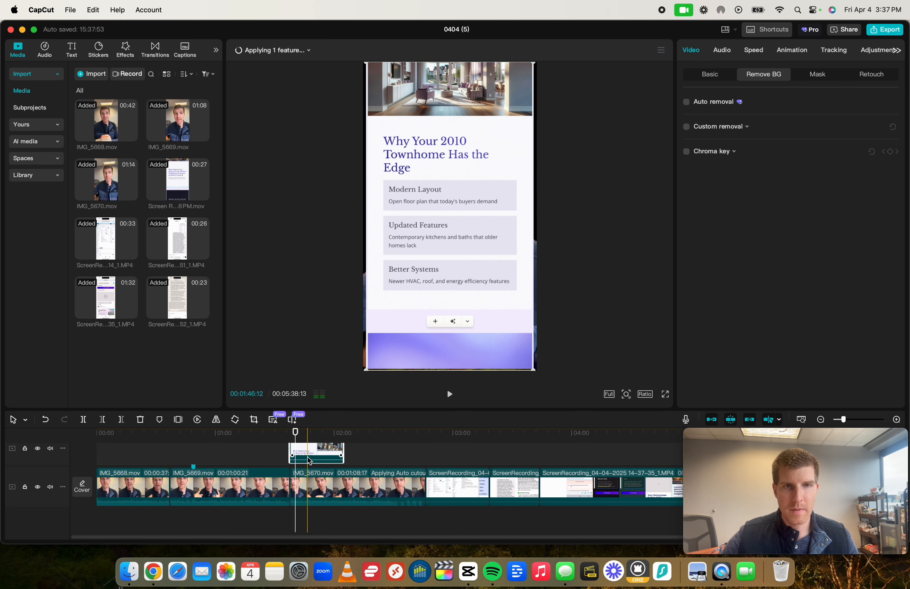
click(310, 484)
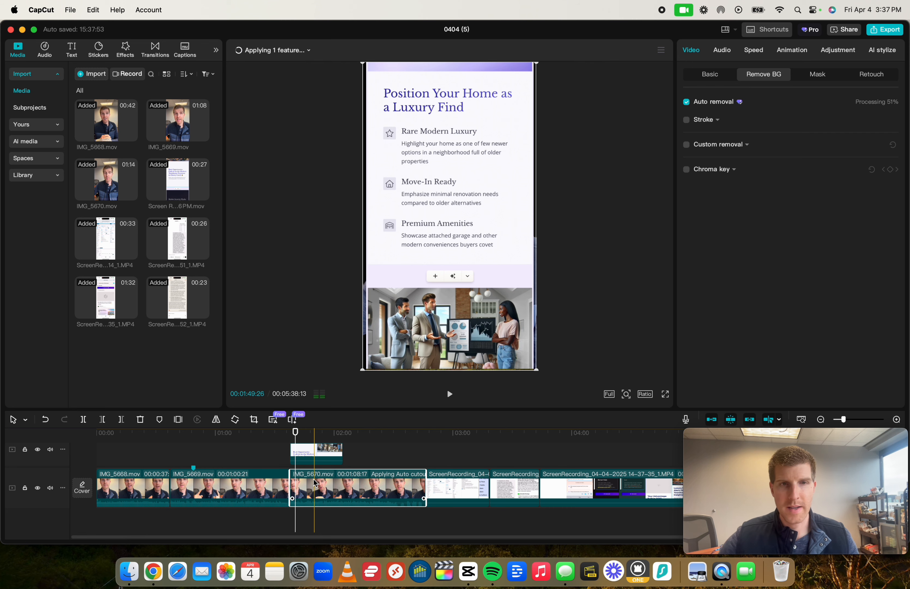
drag(315, 484, 319, 467)
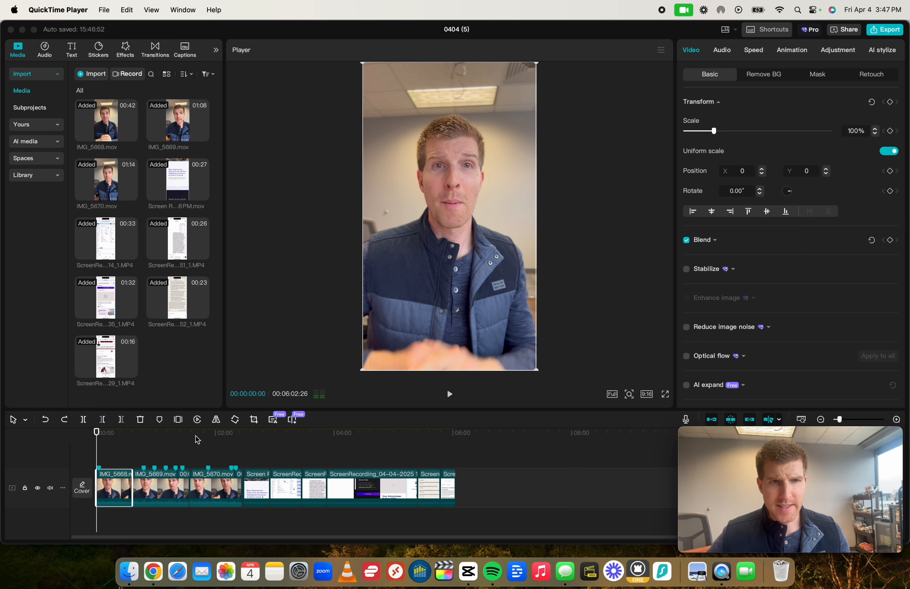
Step: Check the cut between the end of IMG_5670.mov and the Screen Recording clip, then return to the project's beginning
drag(197, 436, 224, 439)
key(super+equal)
key(super+equal)
key(Down)
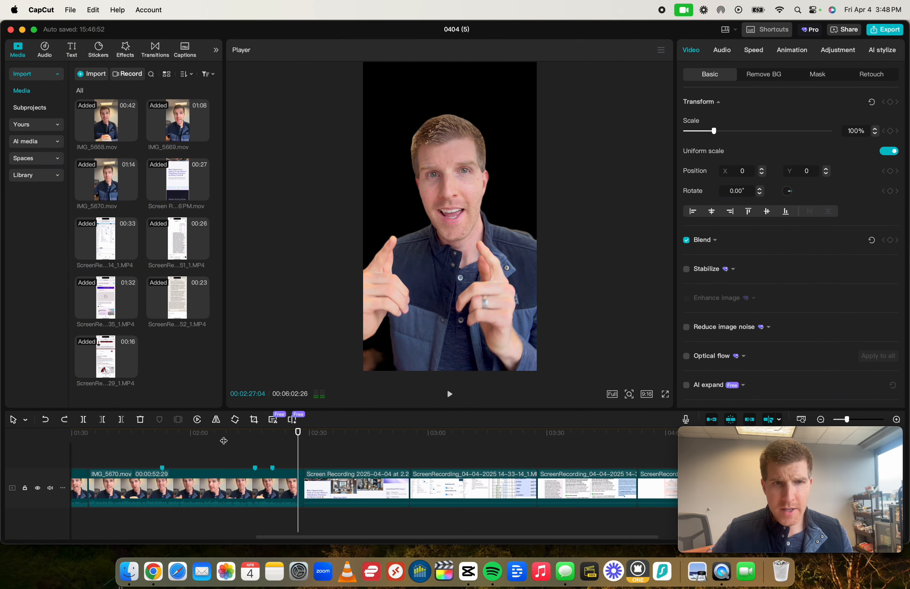
key(Down)
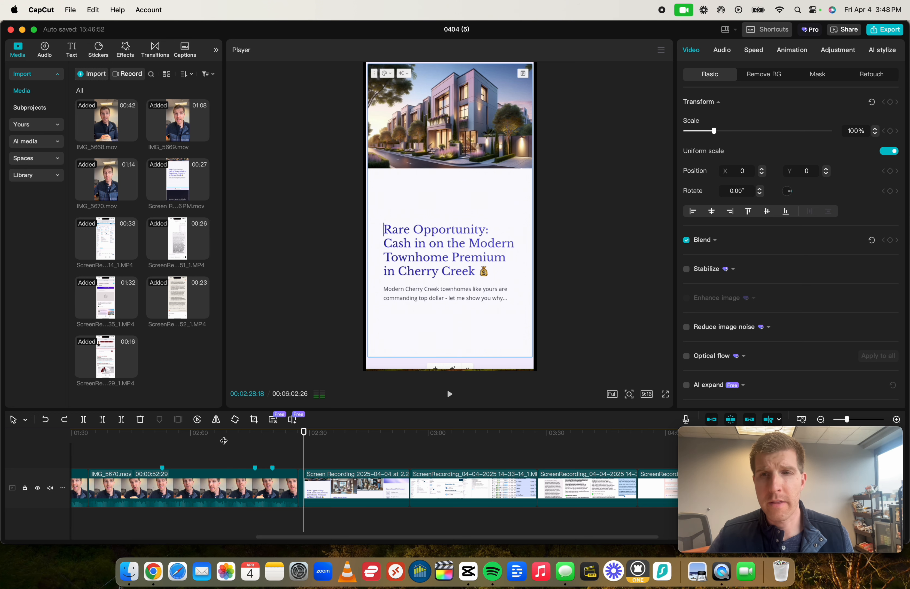
key(Up)
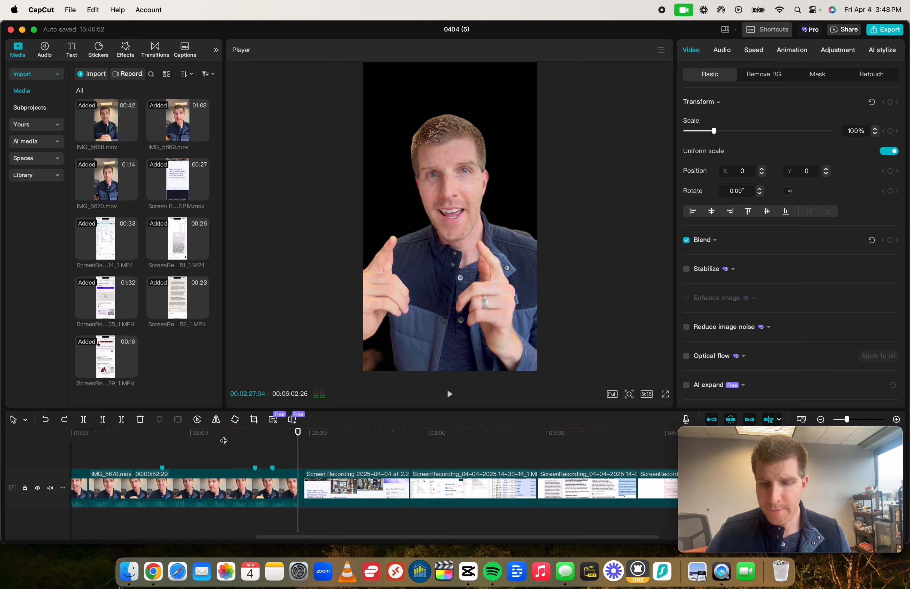
key(super+minus)
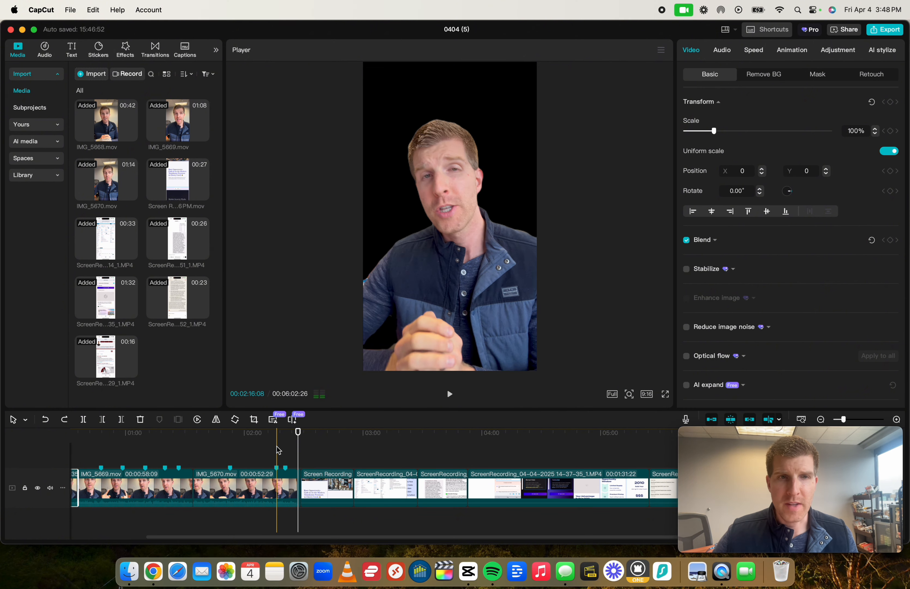
scroll(278, 449, up, 2)
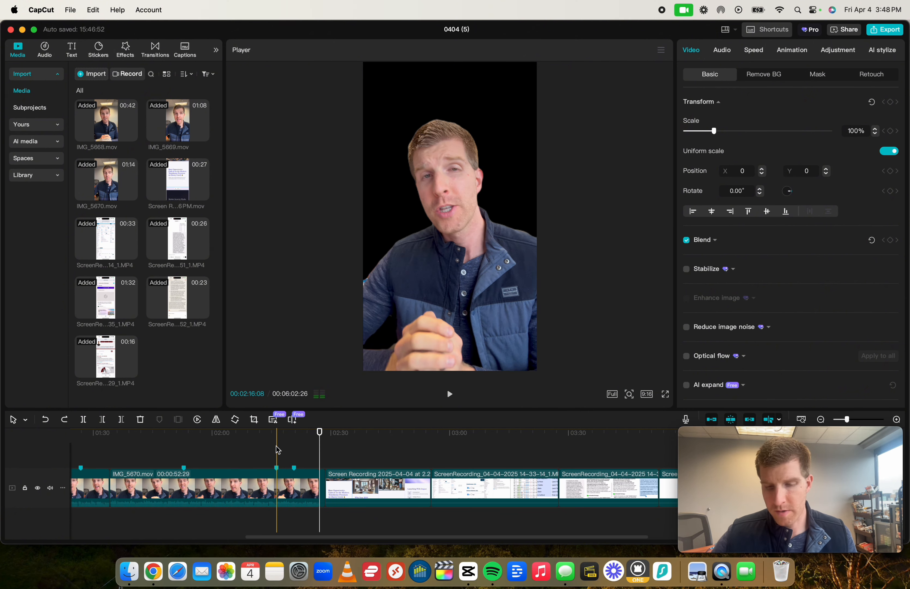
scroll(277, 449, left, 10)
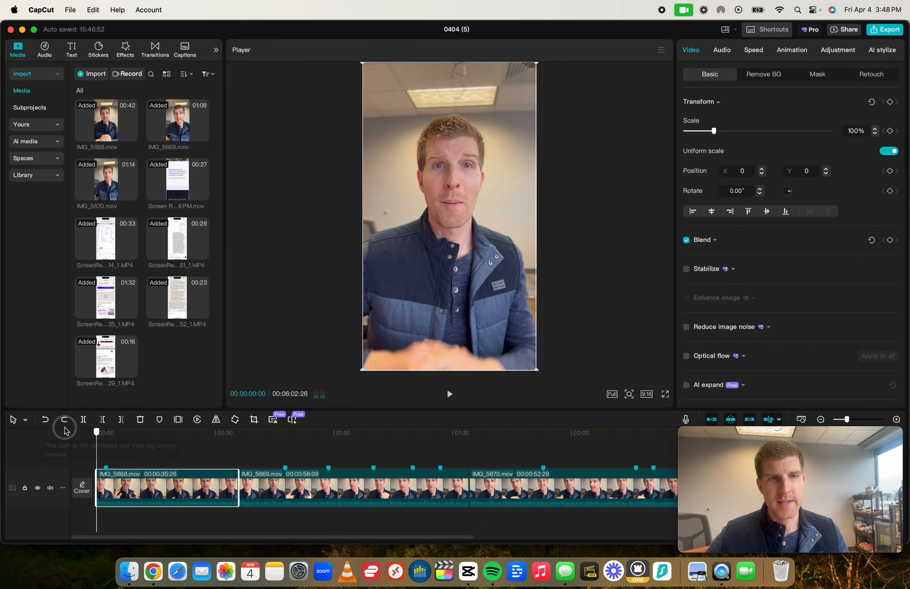
Step: Play the opening of IMG_5668.mov to about 00:00:06:00
key(space)
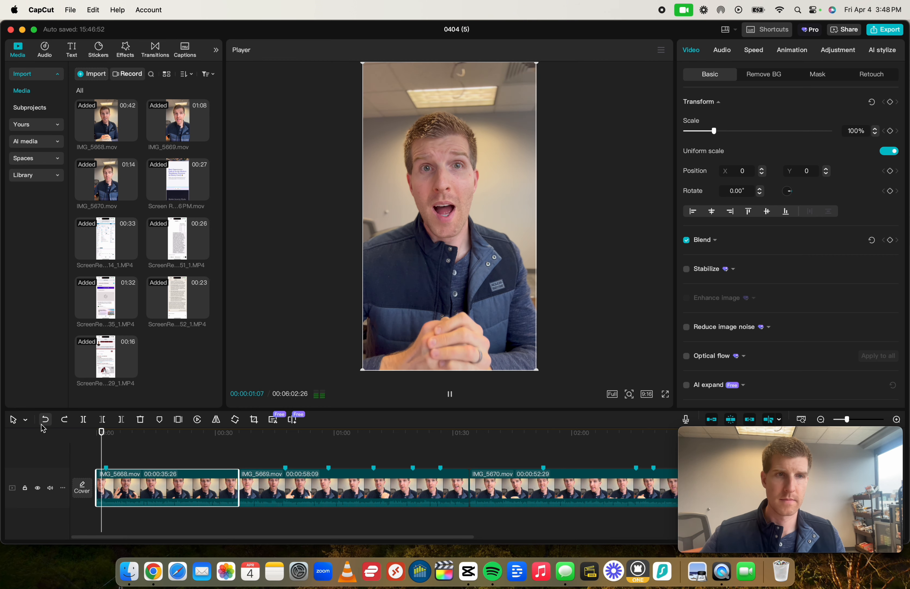
key(super+equal)
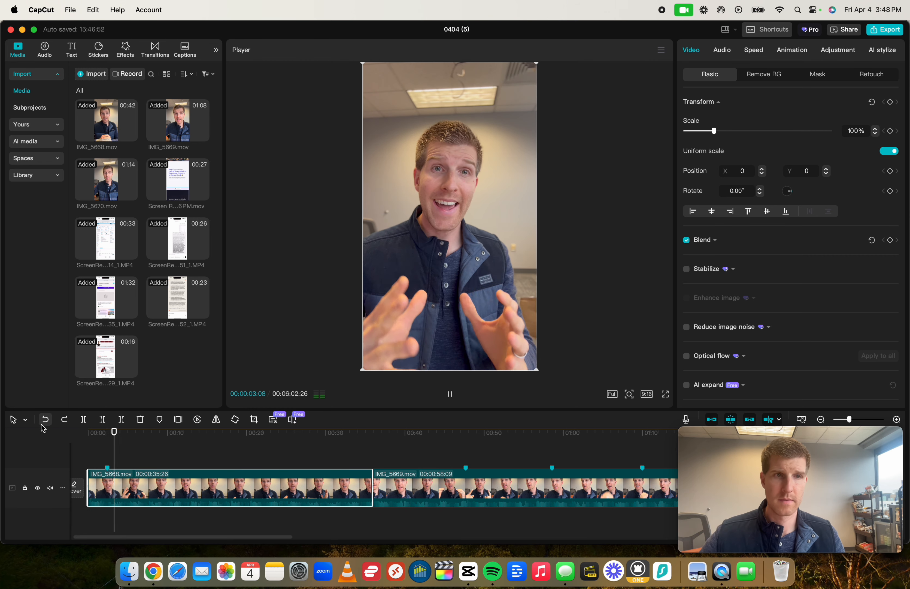
key(super+equal)
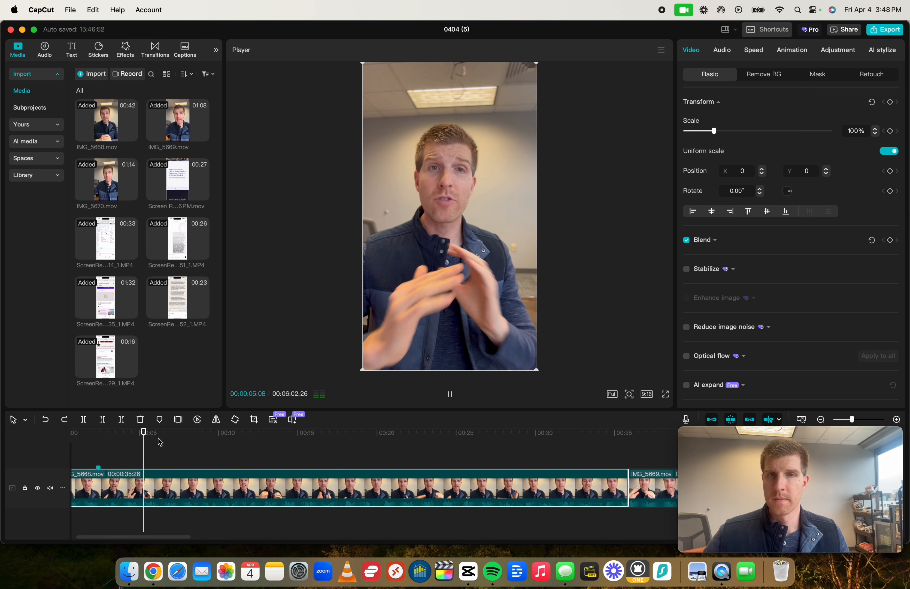
key(space)
key(super+minus)
key(super+minus)
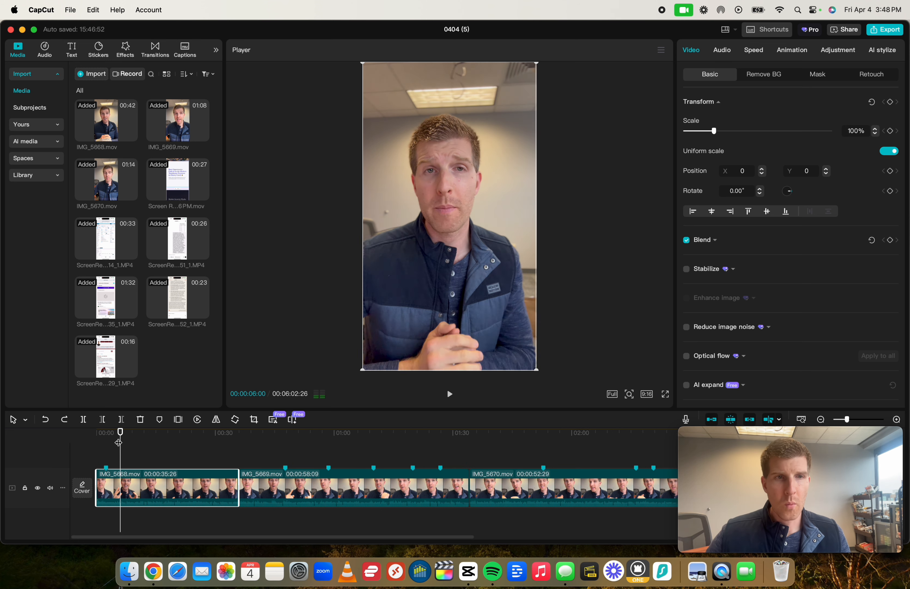
Step: Split IMG_5668.mov at the 00:00:02:12 marker and turn on Auto removal of the background for the second part
drag(120, 433, 106, 433)
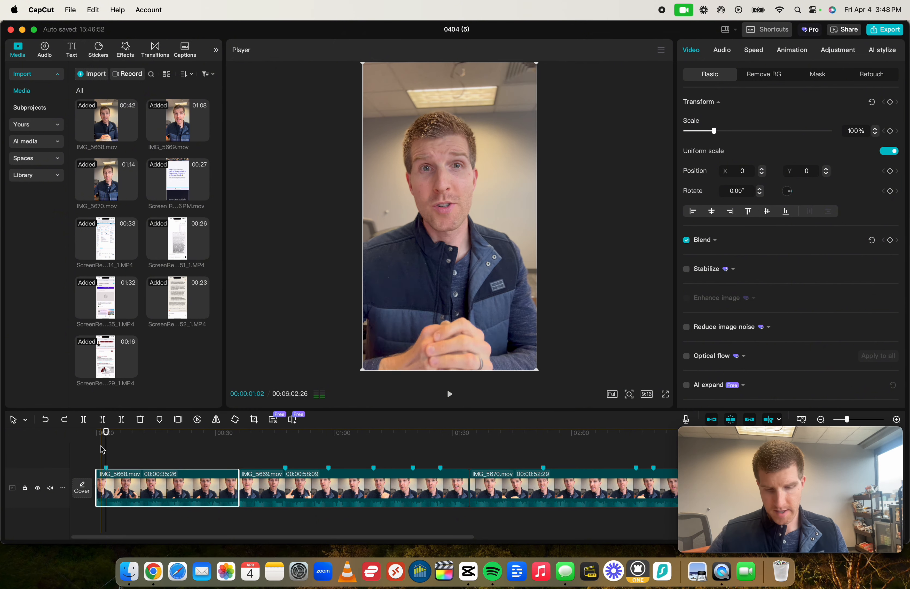
key(b)
click(107, 486)
key(a)
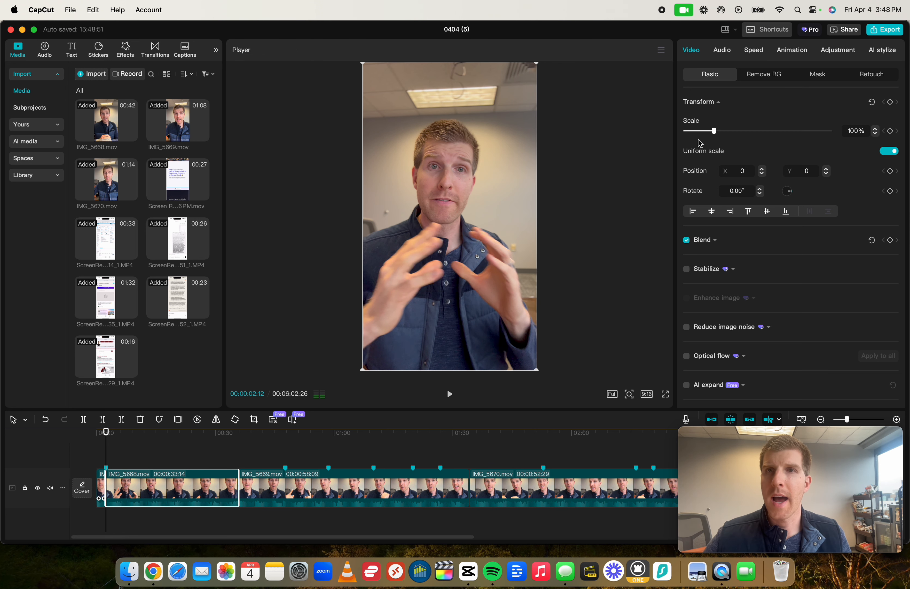
click(762, 76)
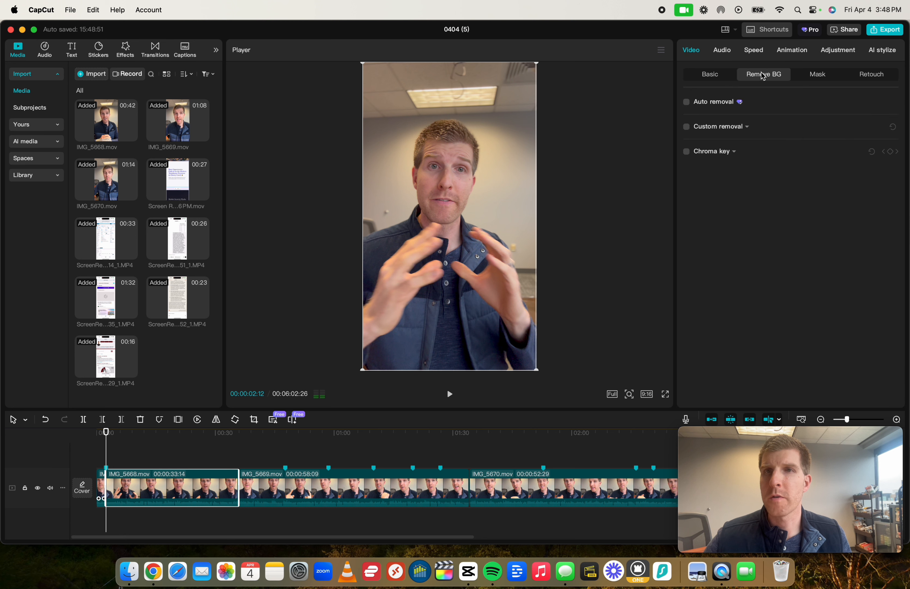
click(686, 102)
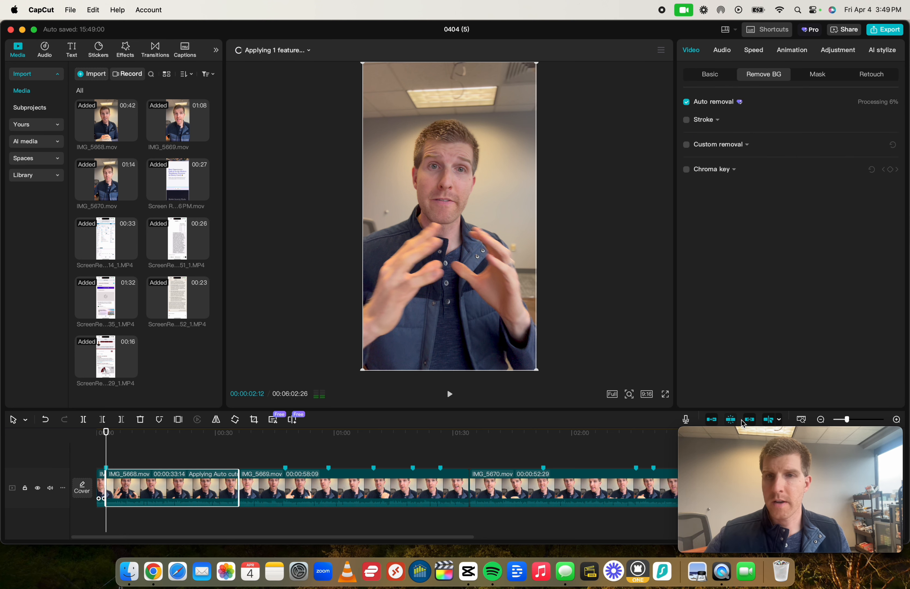
Step: Enlarge the Screen Recording 2025-04-04 clip after IMG_5670.mov so its picture fills the vertical frame
mouse_move(743, 434)
drag(743, 432, 749, 217)
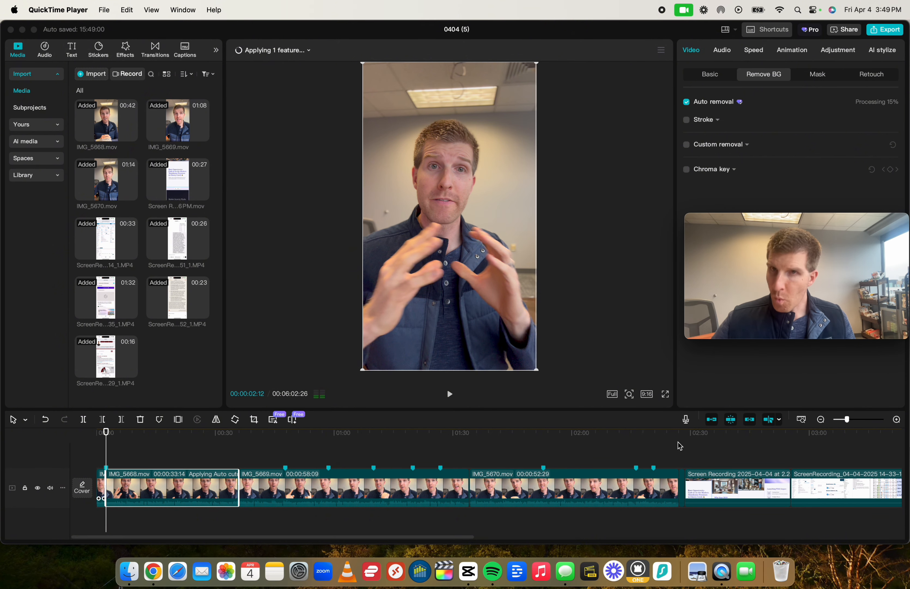
click(687, 451)
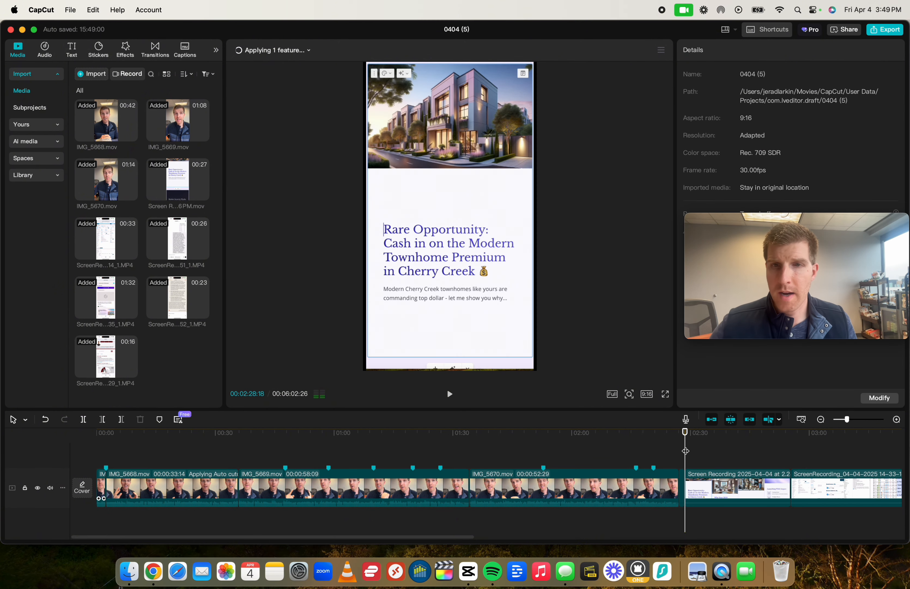
scroll(736, 445, right, 10)
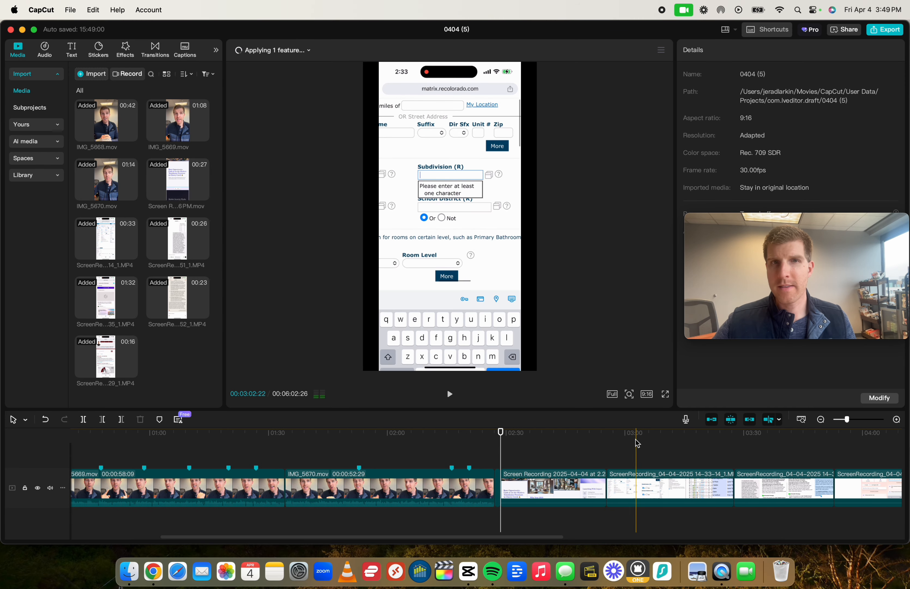
scroll(636, 443, right, 12)
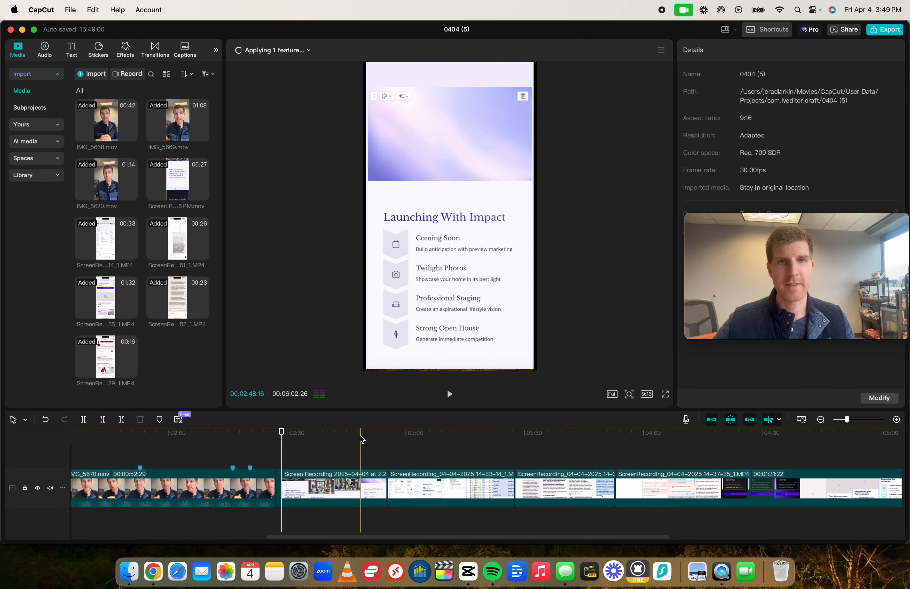
click(312, 480)
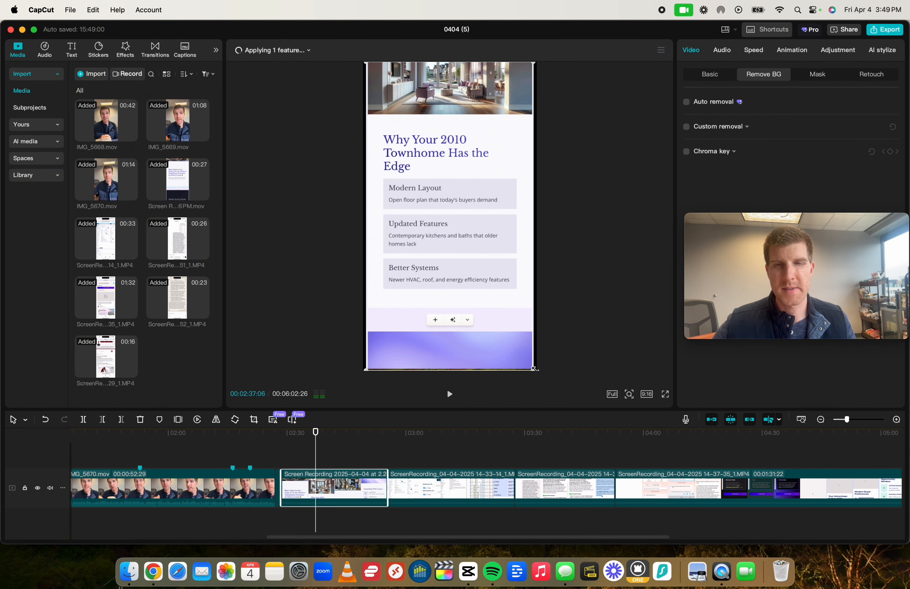
drag(535, 368, 532, 376)
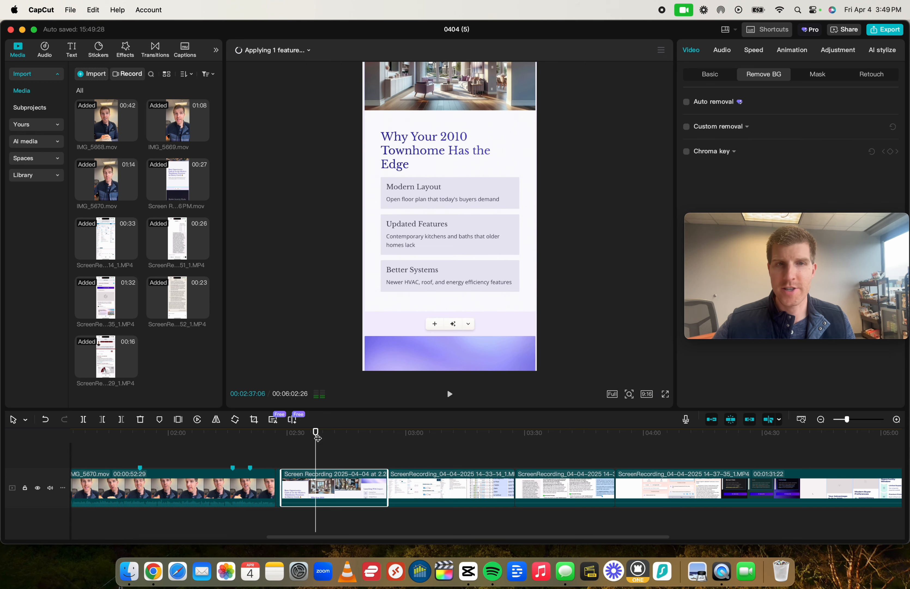
click(405, 432)
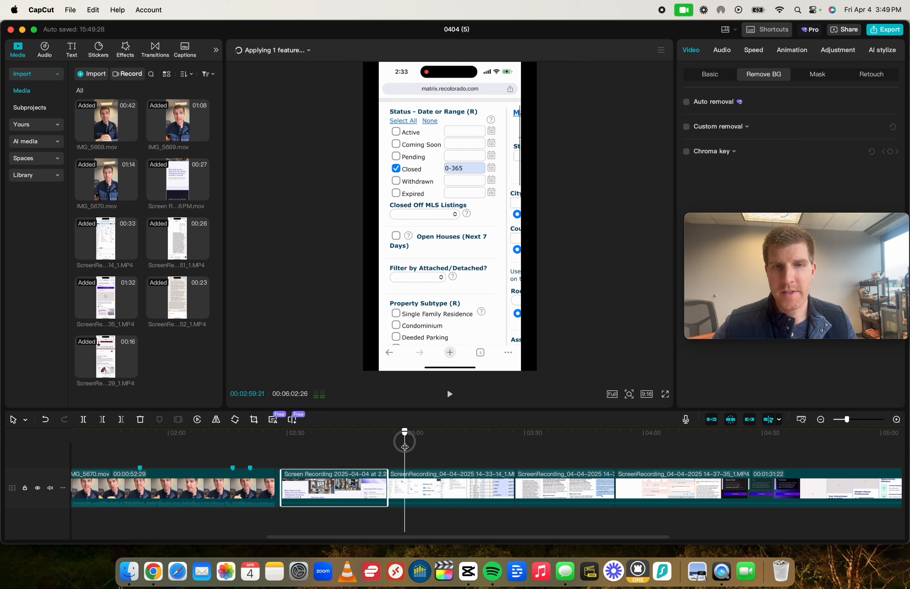
click(408, 490)
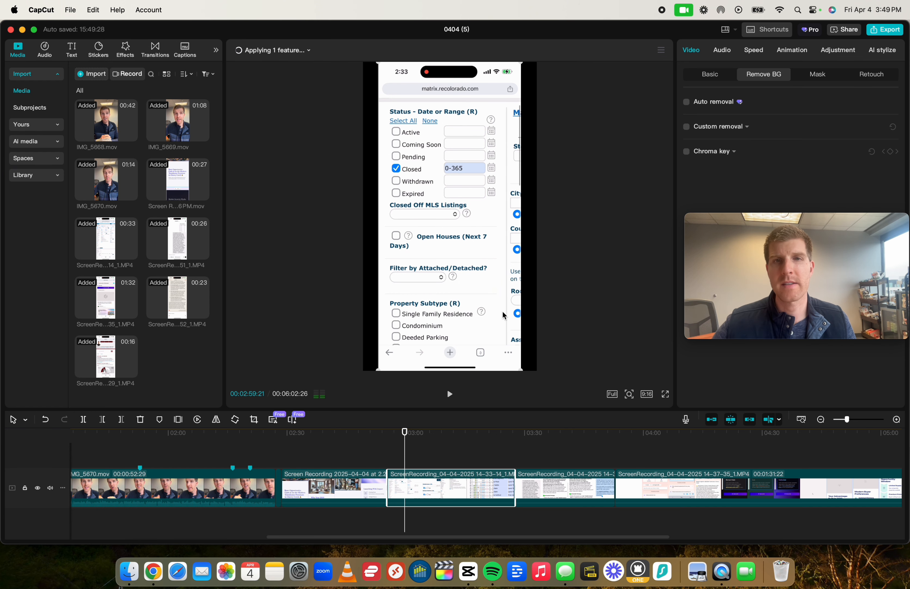
drag(520, 369, 548, 411)
click(554, 469)
click(554, 469)
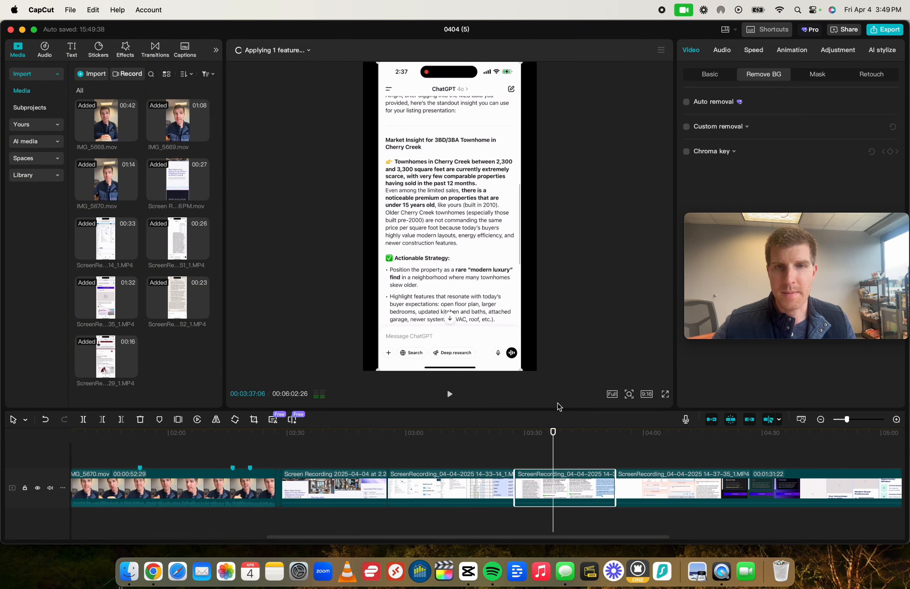
drag(520, 370, 541, 405)
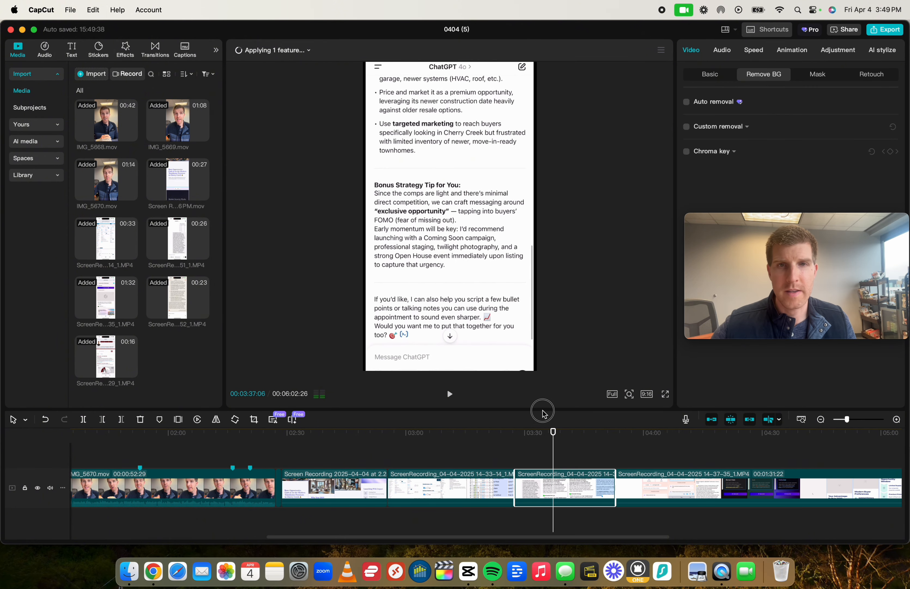
scroll(576, 443, right, 5)
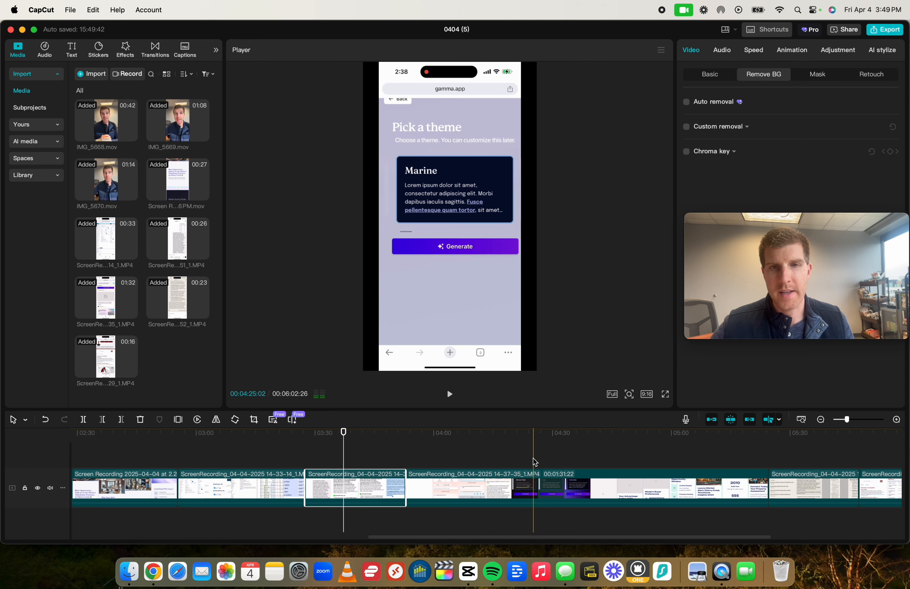
scroll(536, 463, right, 5)
click(350, 457)
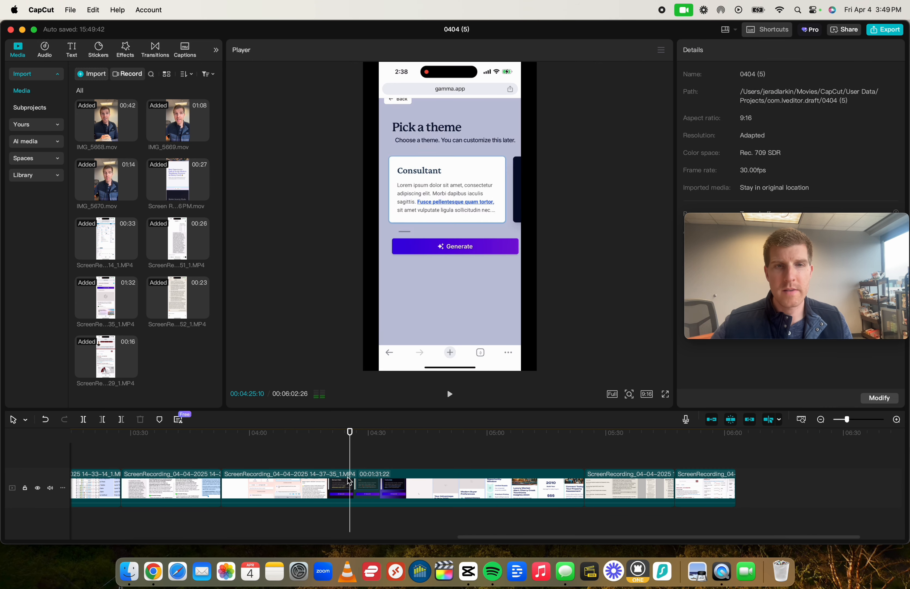
click(350, 474)
drag(524, 375, 550, 409)
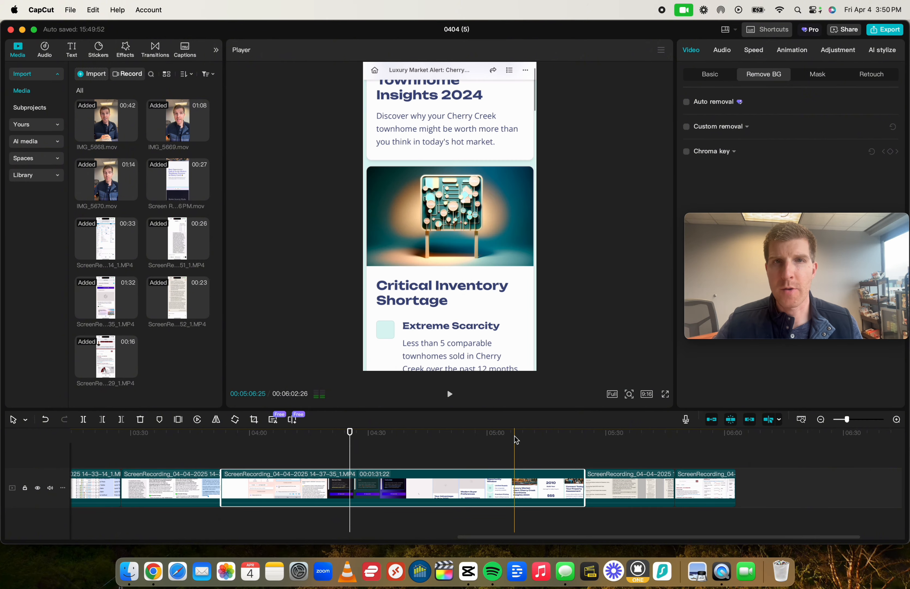
Step: Enlarge the last two clips, the Claude recording and the market report recording, to fill the frame
click(598, 444)
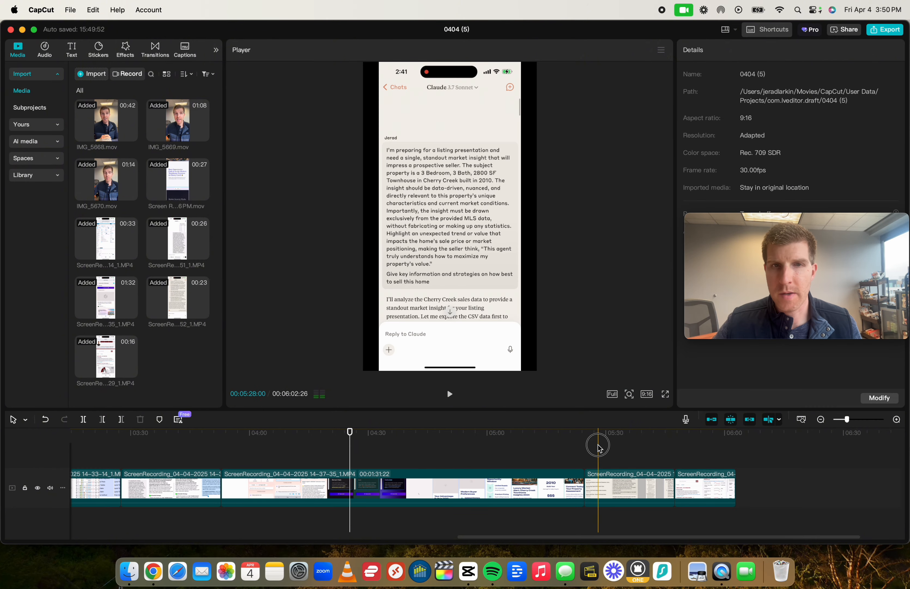
click(616, 492)
drag(522, 369, 544, 415)
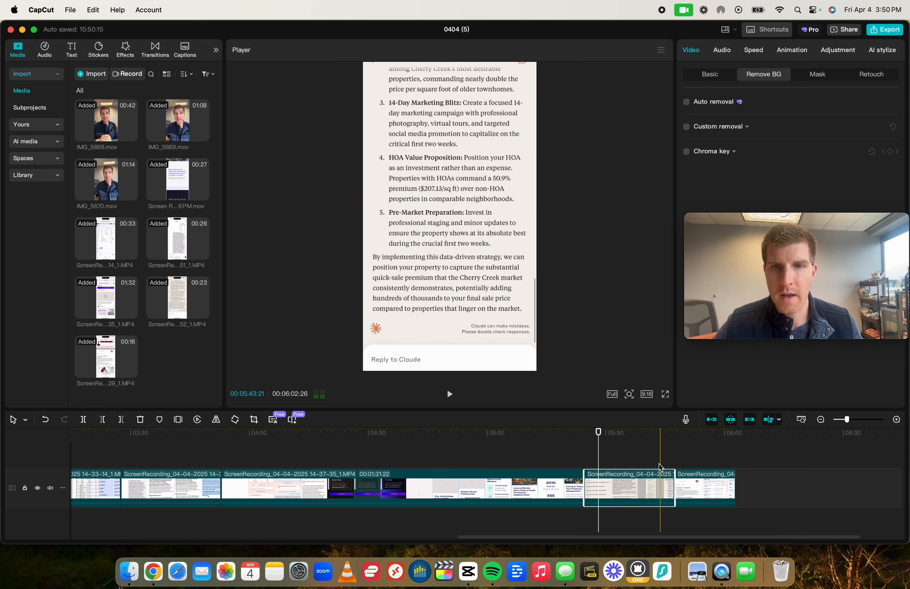
click(701, 453)
click(704, 487)
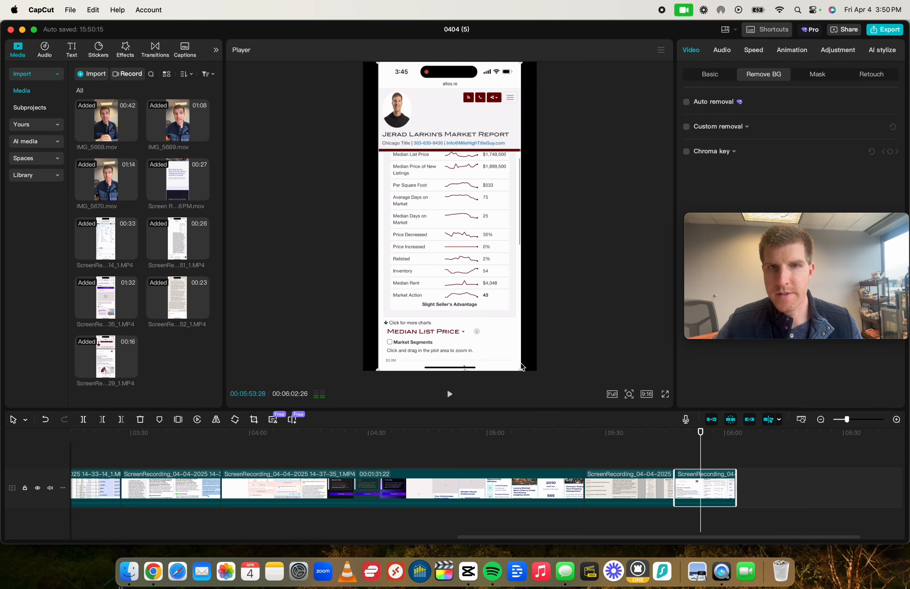
drag(520, 368, 554, 407)
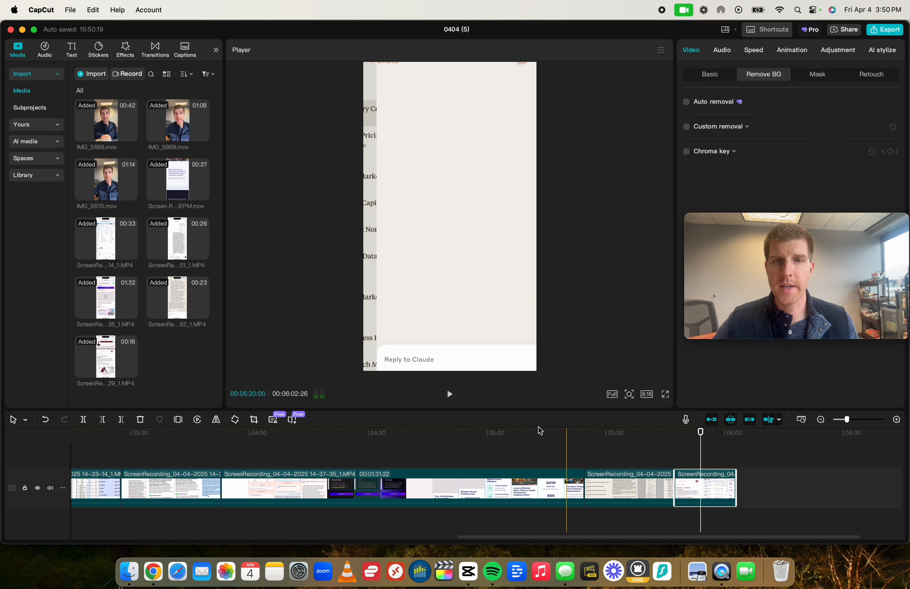
click(516, 434)
click(604, 454)
click(346, 440)
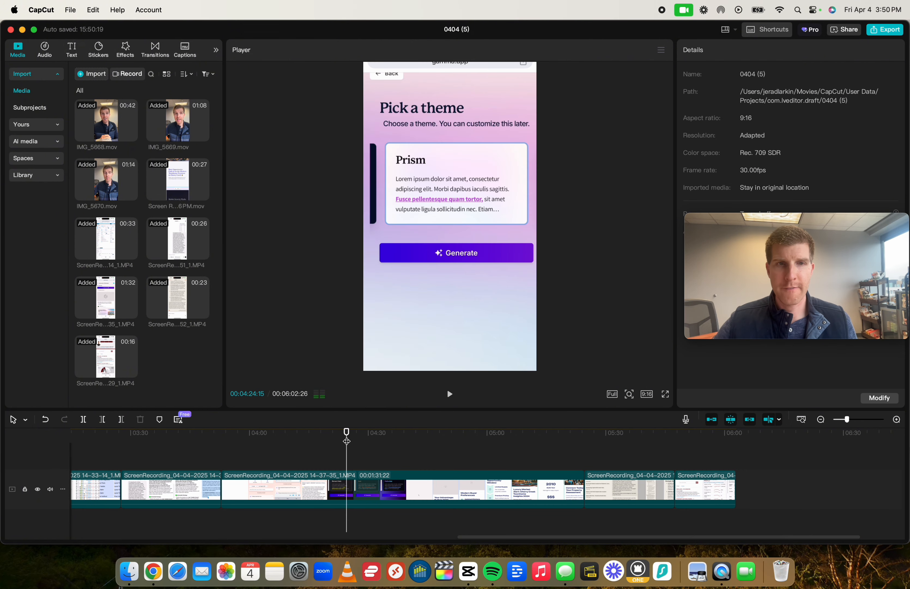
key(Up)
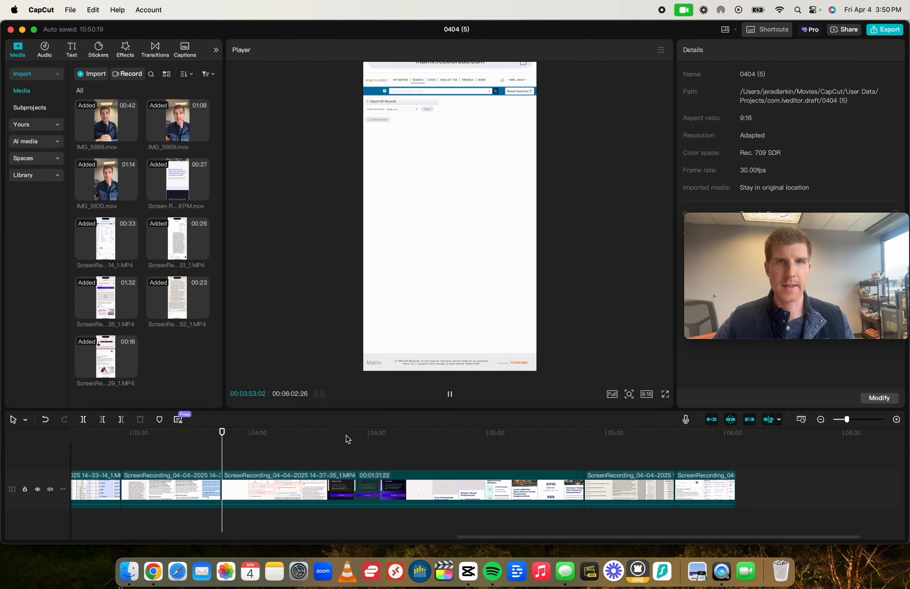
key(space)
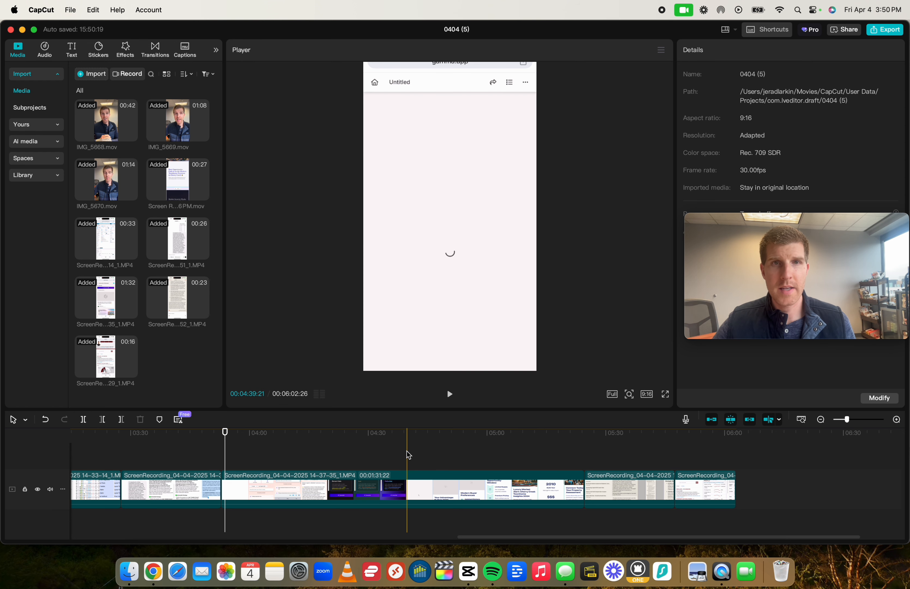
click(408, 456)
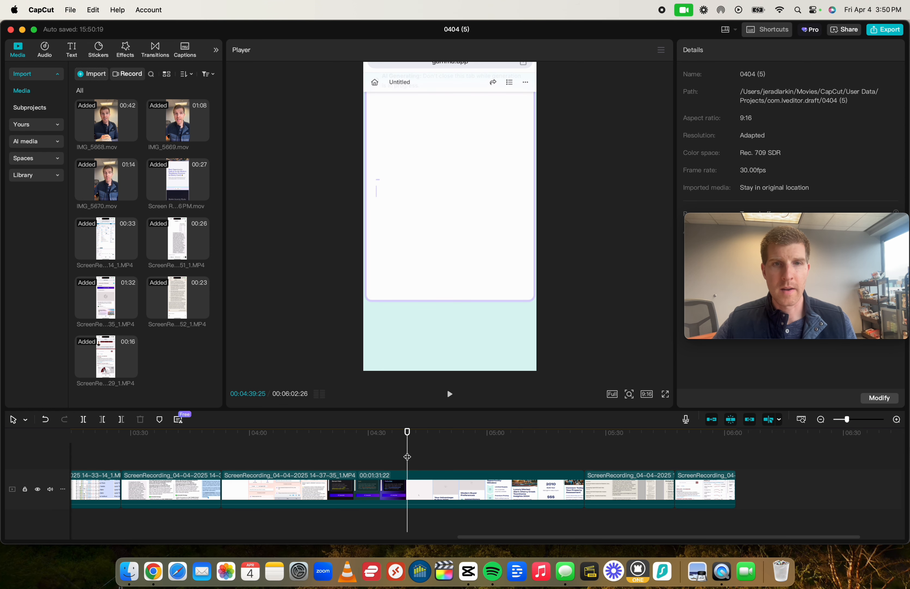
click(407, 482)
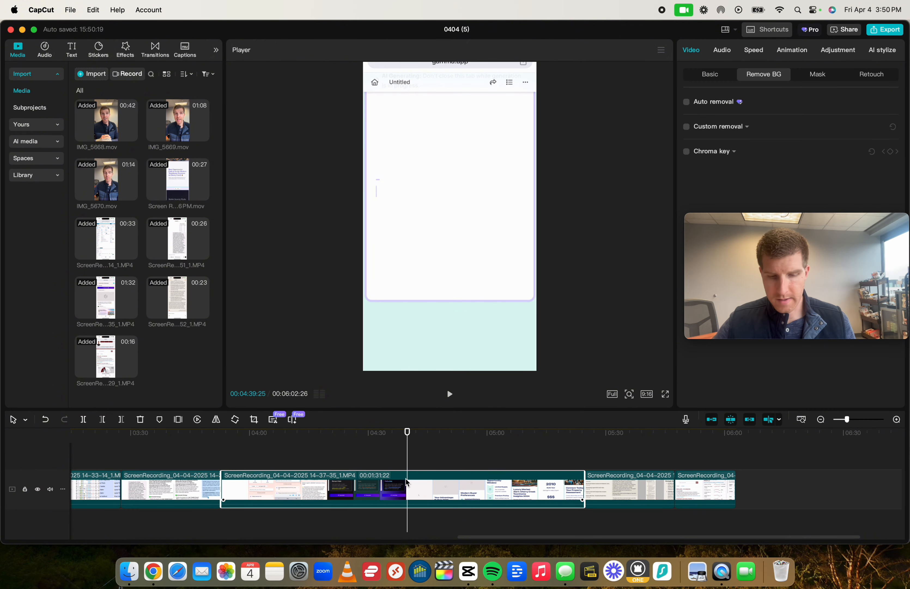
click(407, 492)
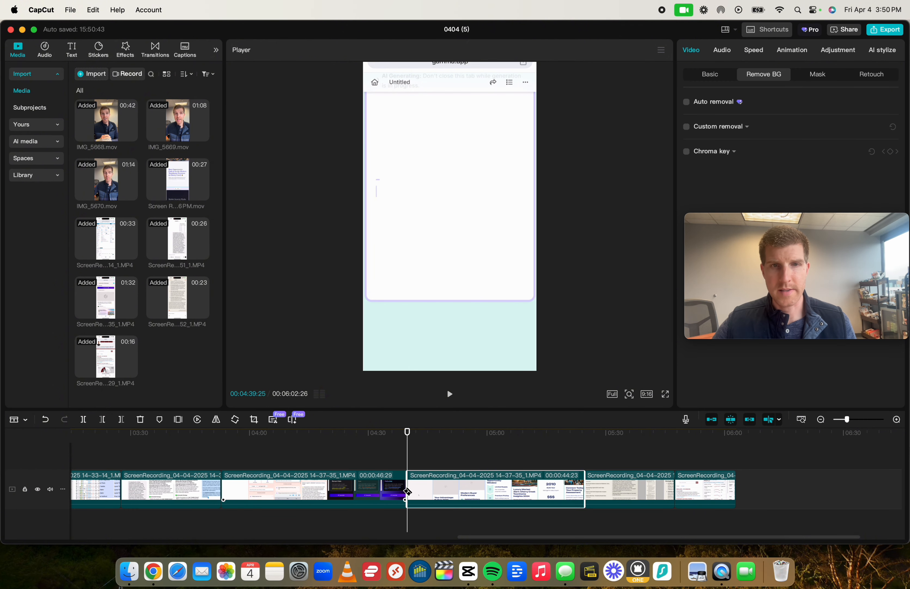
key(a)
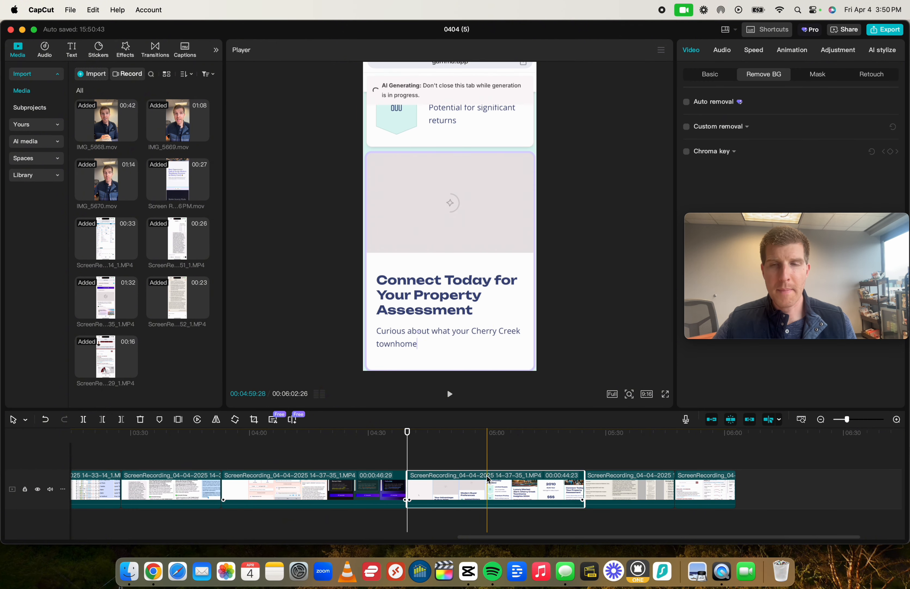
Step: Copy the second part of the split recording and paste it at the 00:00:02:12 marker above IMG_5668.mov
right_click(456, 480)
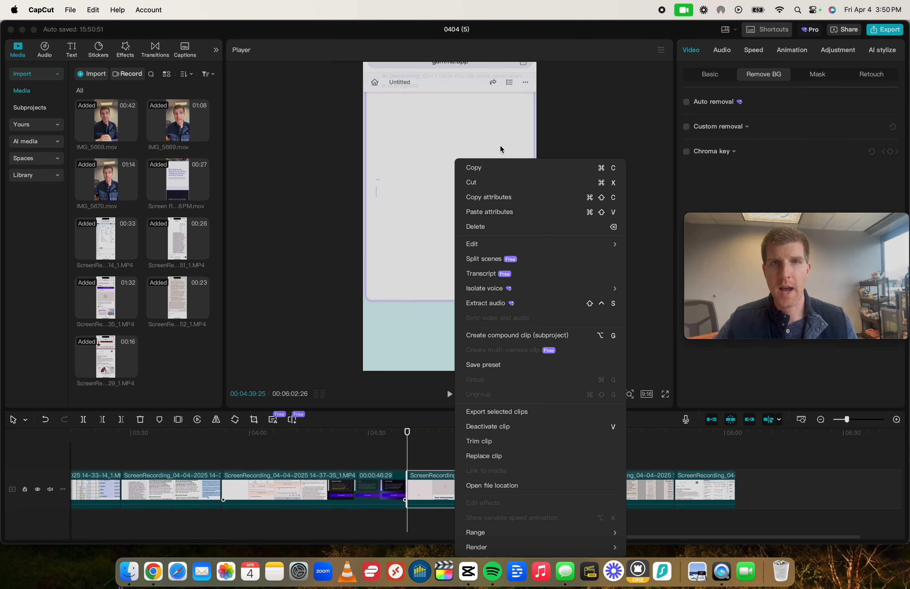
click(492, 168)
scroll(299, 506, left, 20)
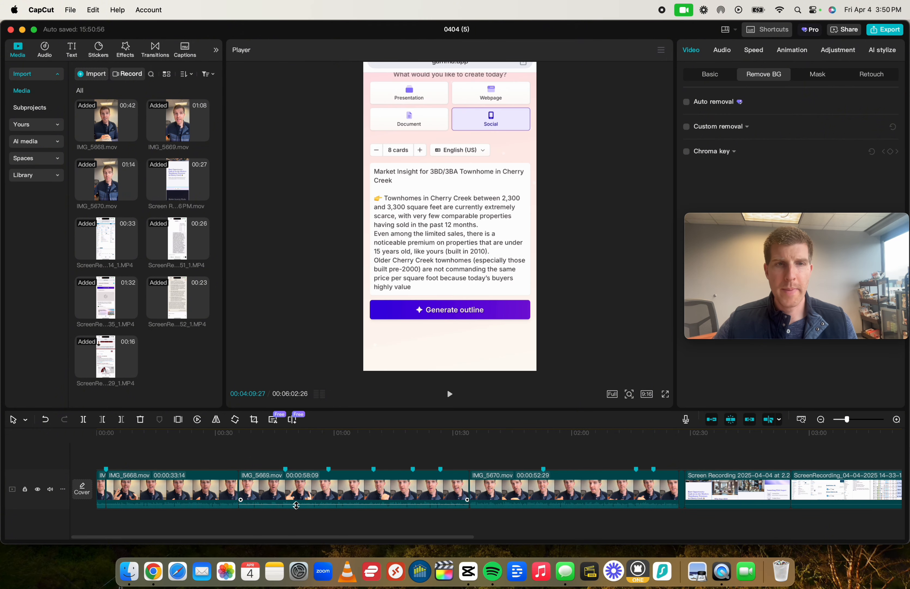
click(119, 434)
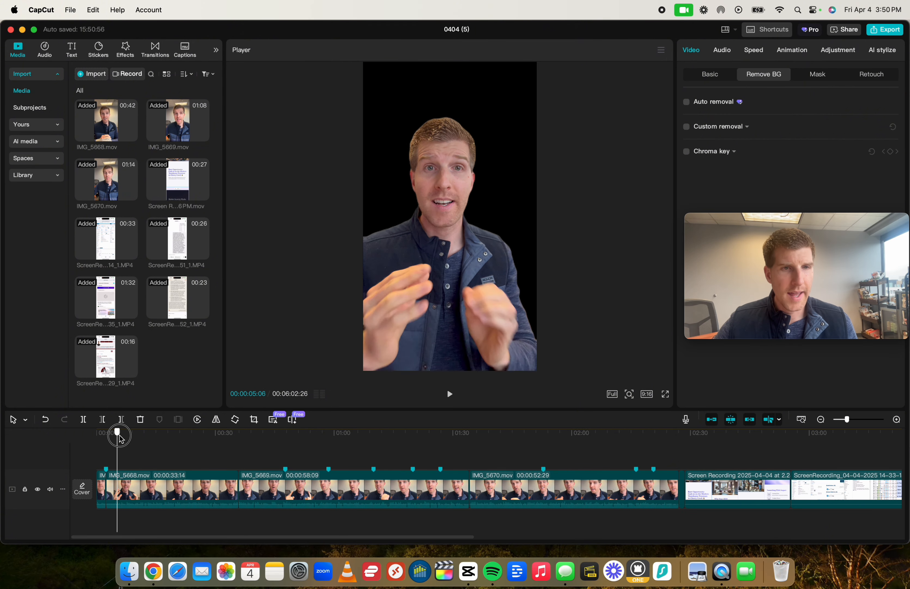
key(Up)
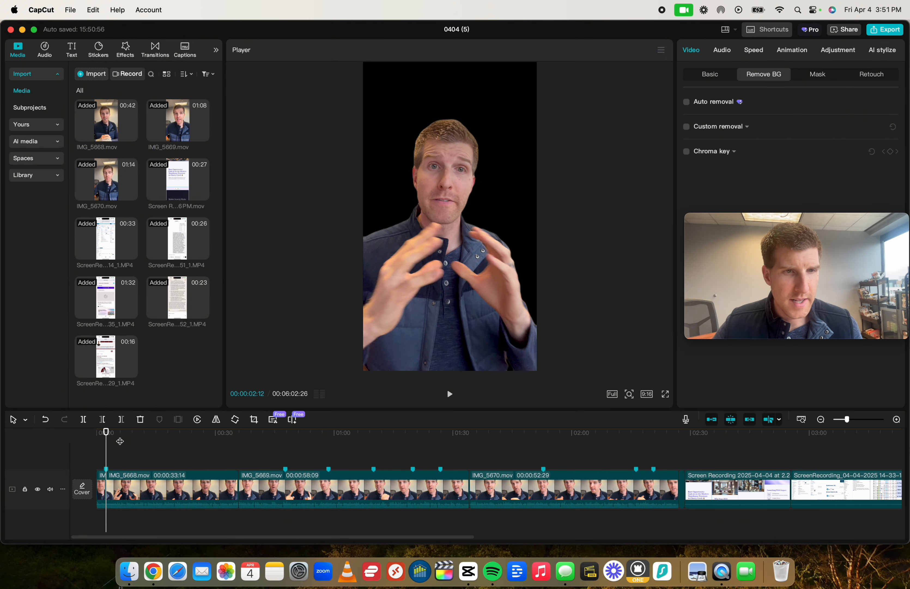
key(super+v)
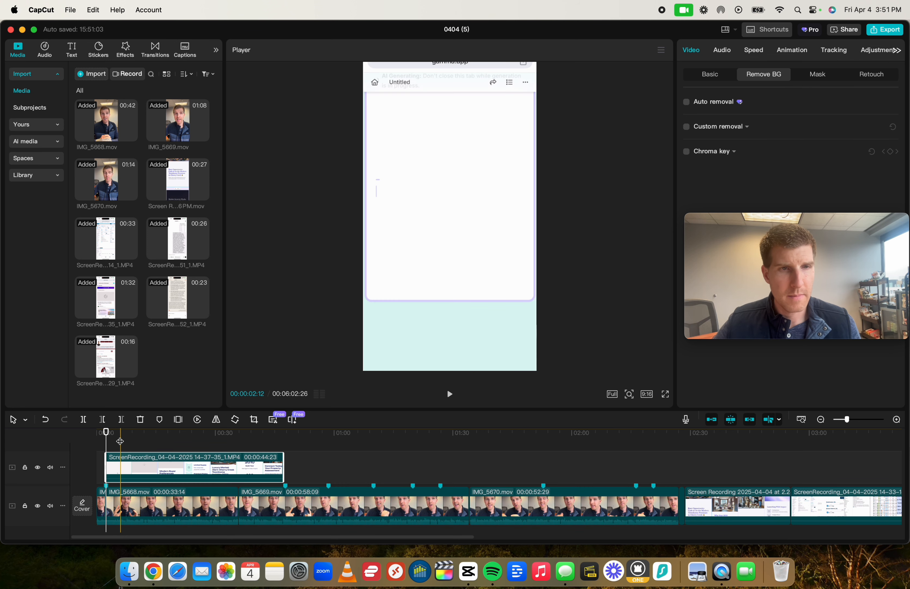
Step: Move the pasted recording onto the main track at 00:00:02:12 and place the background-removed IMG_5668.mov part on a track above it
scroll(147, 492, down, 2)
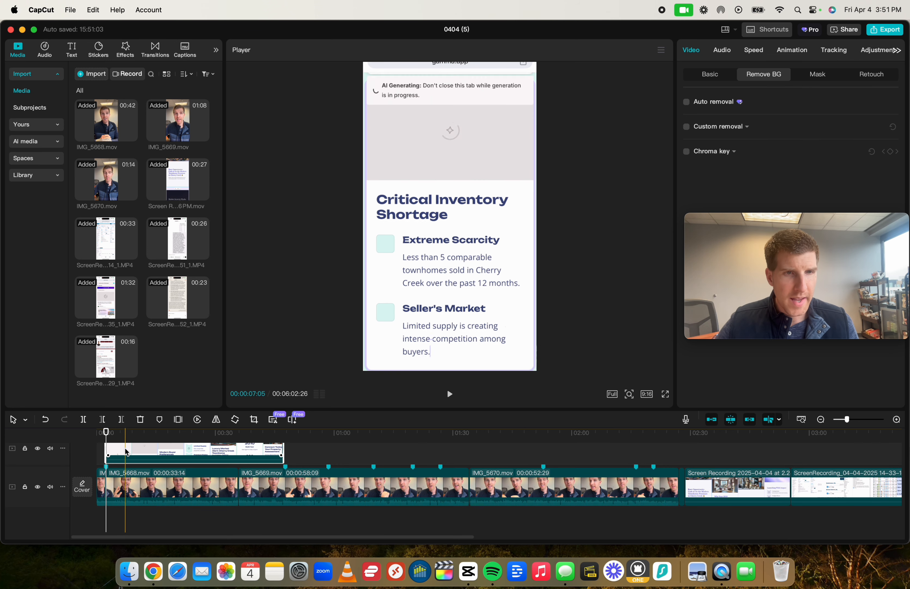
scroll(157, 473, up, 2)
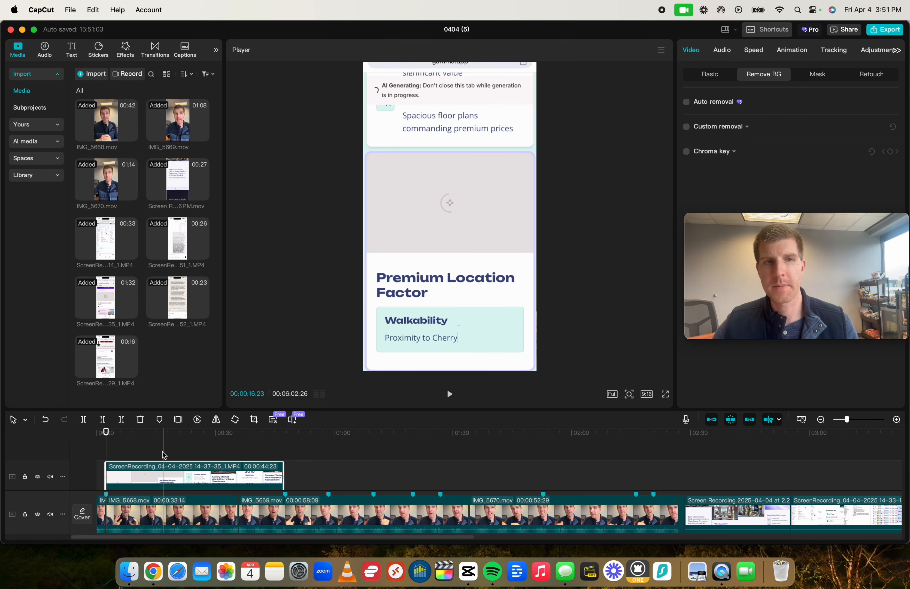
scroll(126, 466, down, 2)
scroll(124, 466, down, 1)
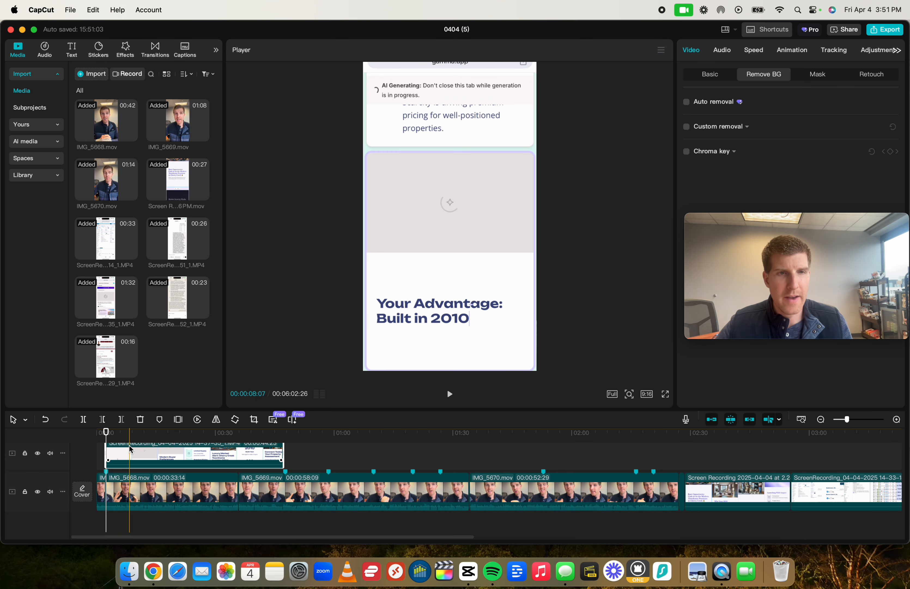
drag(130, 449, 130, 497)
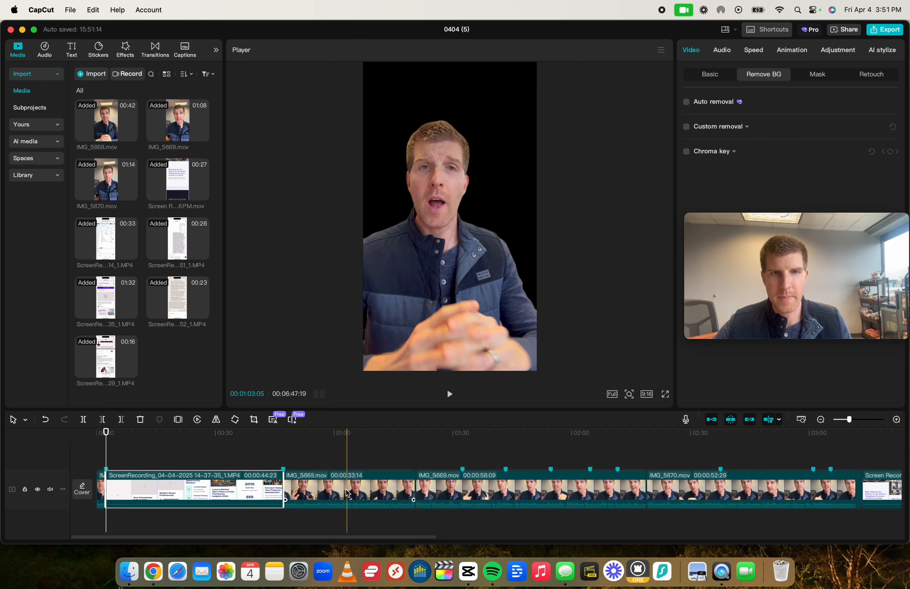
click(322, 491)
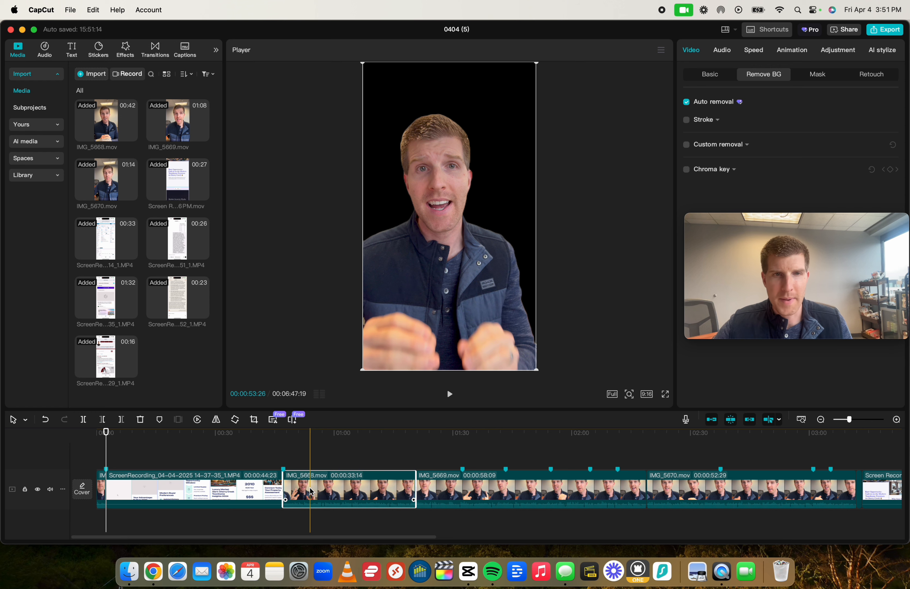
drag(311, 491, 138, 454)
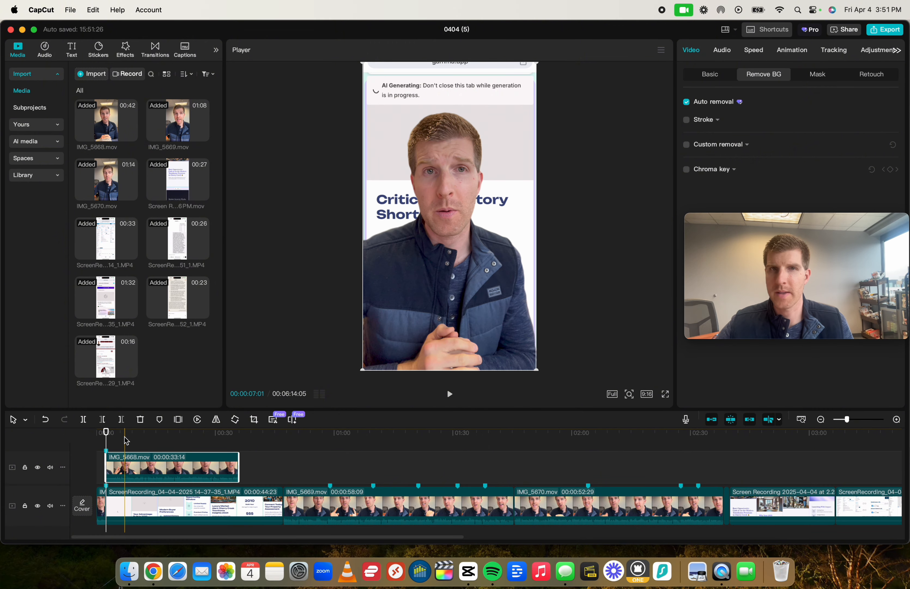
Step: Play the video from the start and add a marker on the IMG_5668.mov overlay at 00:00:06:21
drag(115, 432, 16, 431)
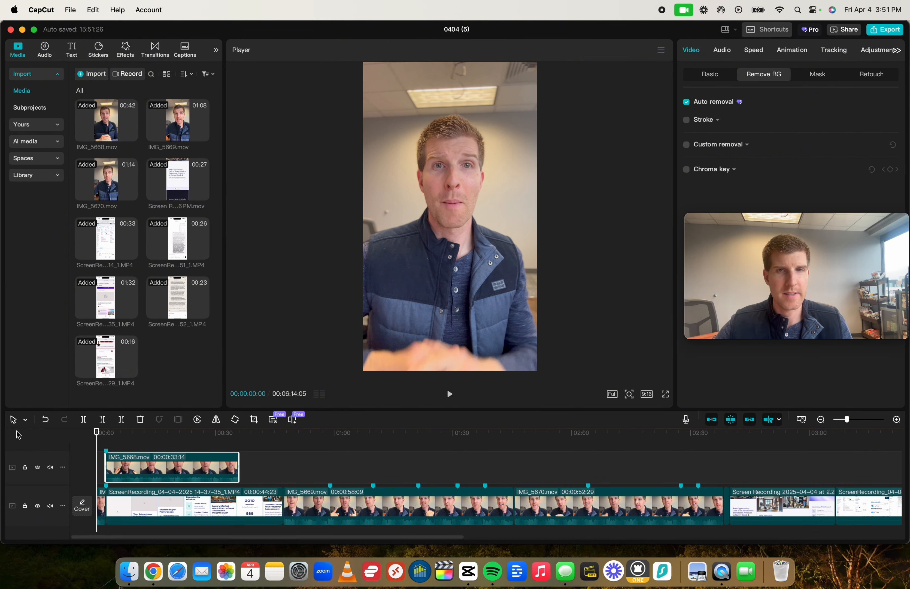
key(space)
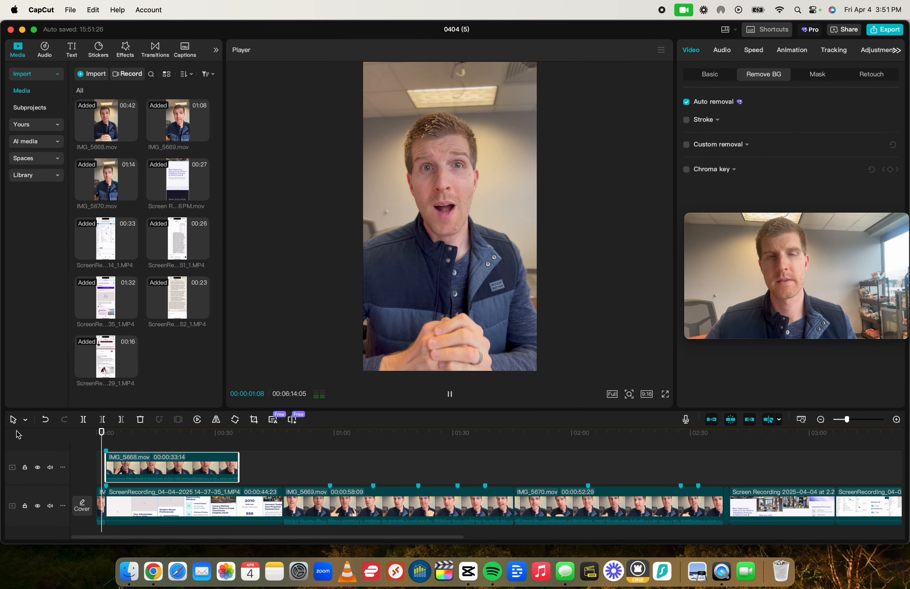
key(XF86AudioRaiseVolume)
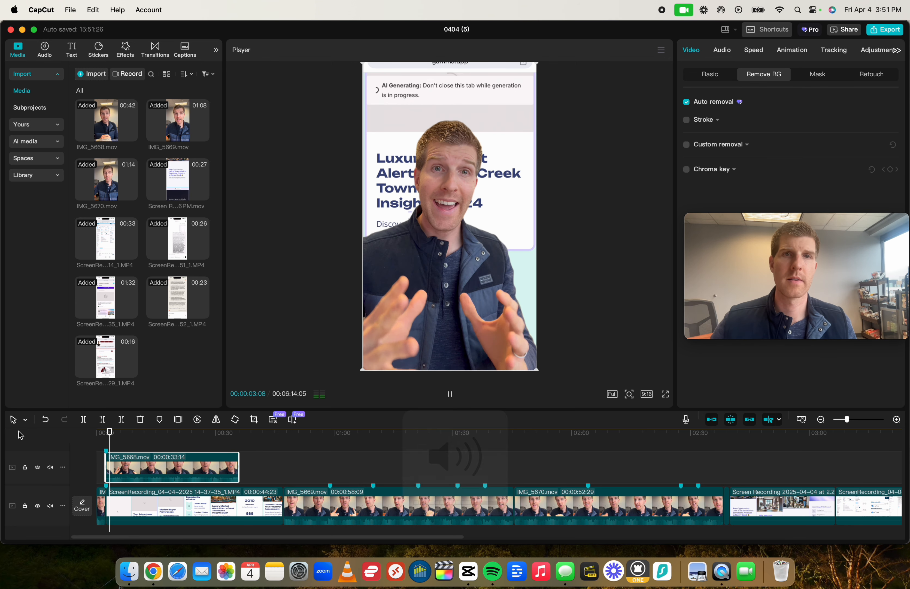
click(81, 434)
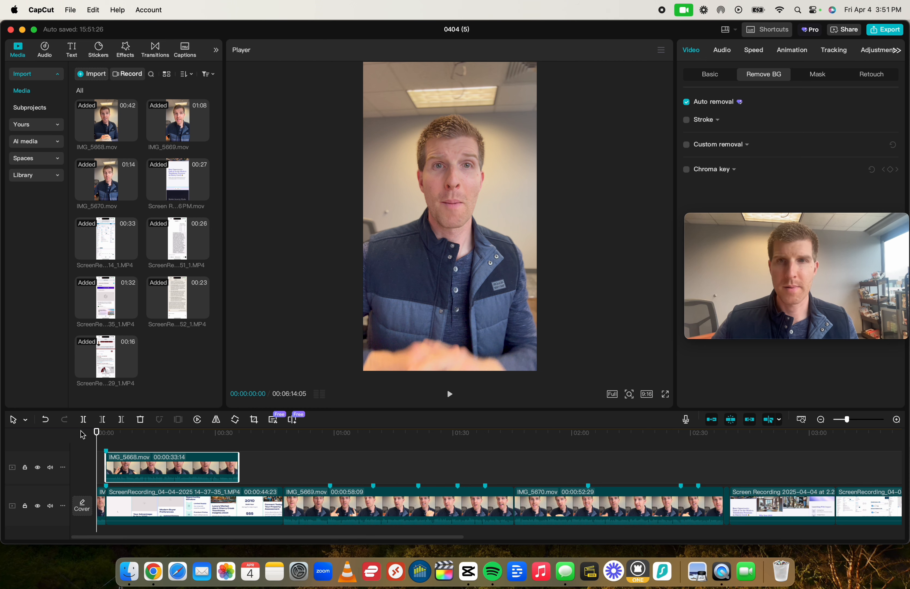
key(super+equal)
key(super+equal)
key(space)
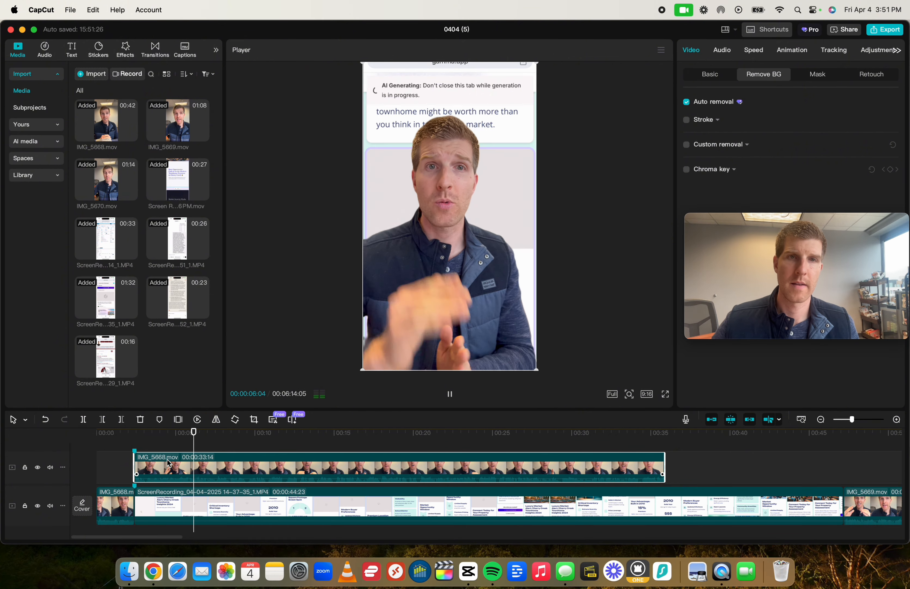
key(space)
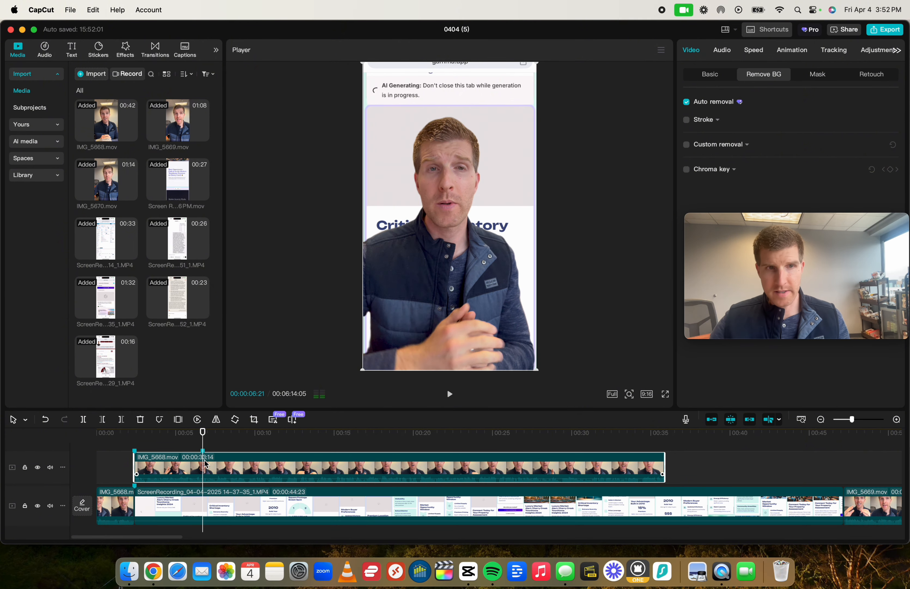
Step: Try to shrink the IMG_5668.mov overlay to 51% and move it aside at 00:00:06:21, and undo both changes
click(710, 74)
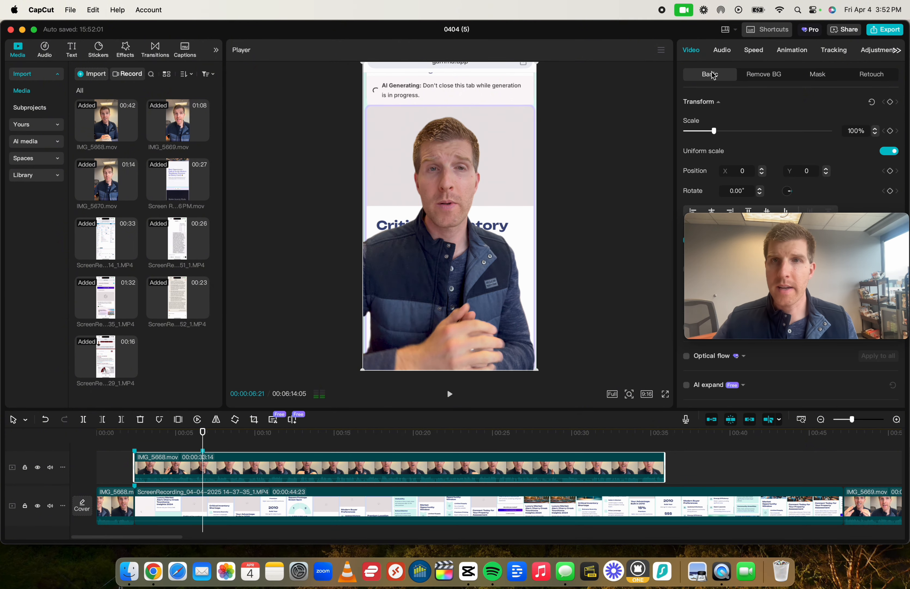
drag(537, 65, 539, 182)
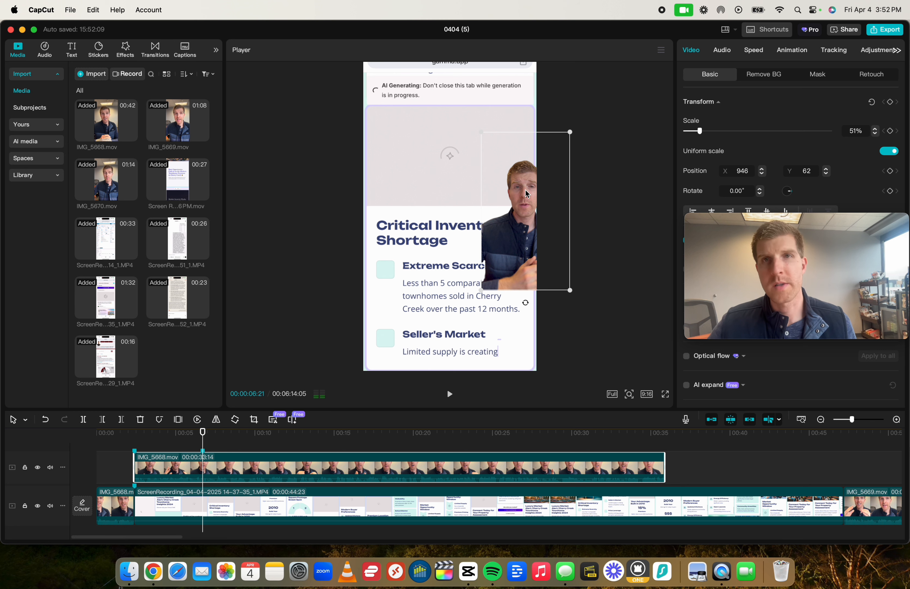
key(super+z)
key(super+z)
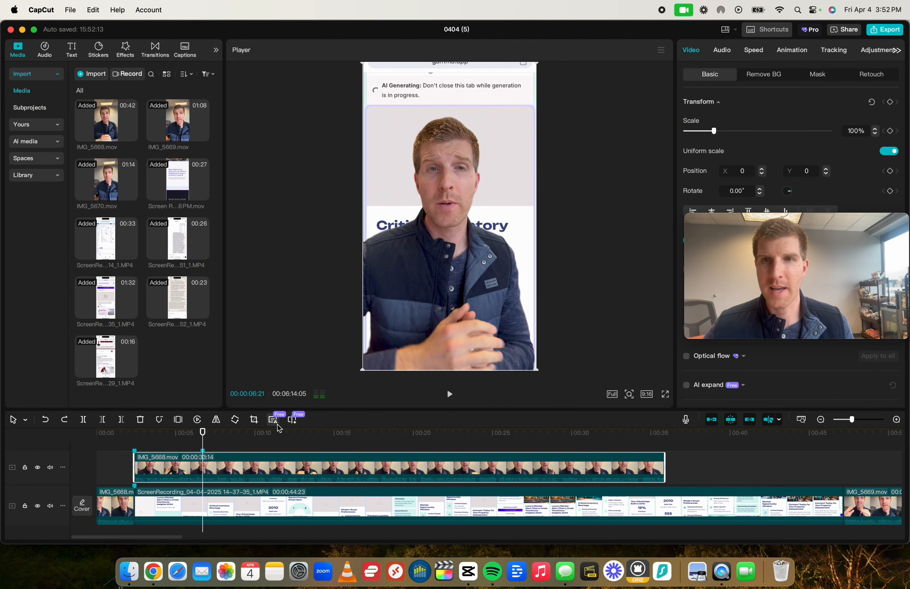
Step: Move the webcam window off the clip properties and add scale and position keyframes to the IMG_5668.mov overlay at 00:00:02:12
mouse_move(737, 218)
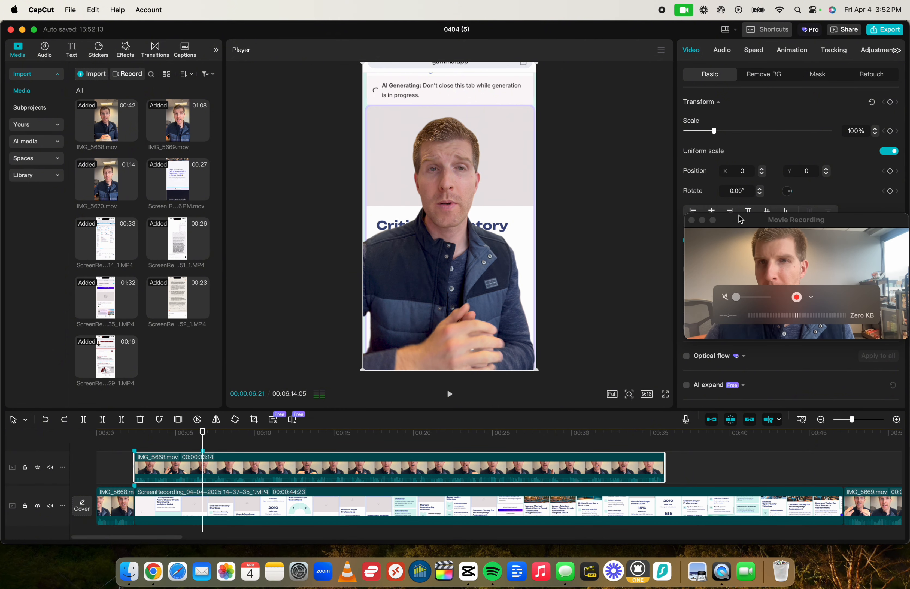
drag(741, 220, 737, 380)
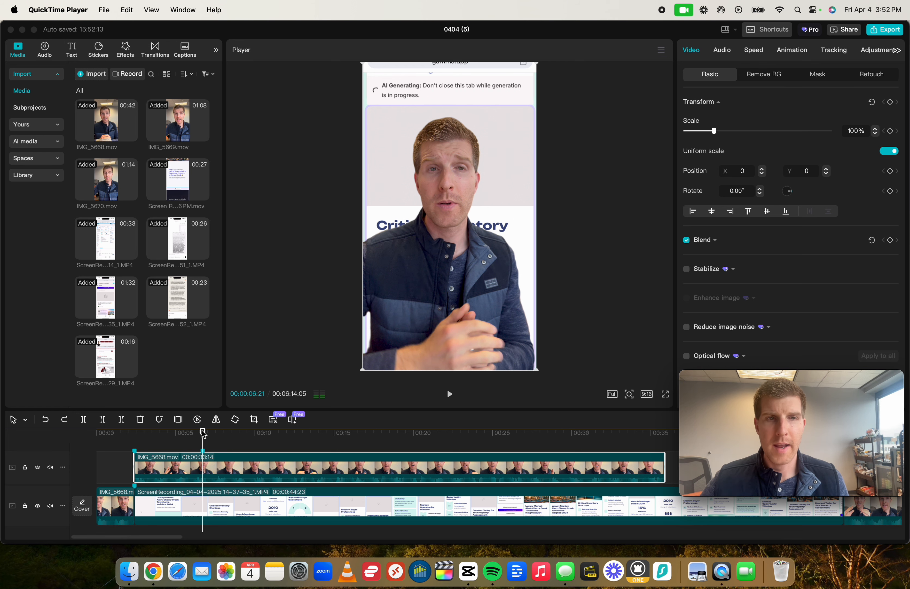
drag(203, 433, 133, 432)
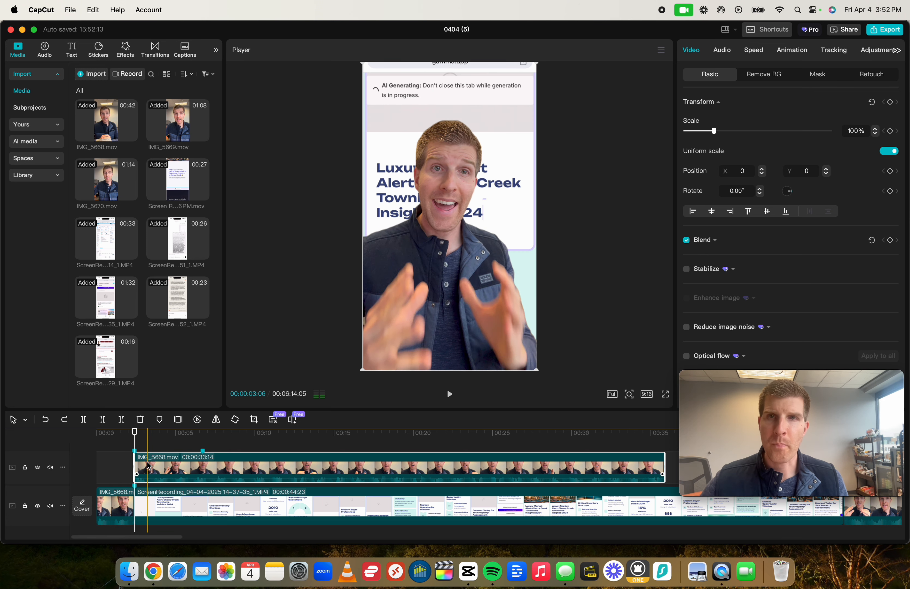
click(890, 131)
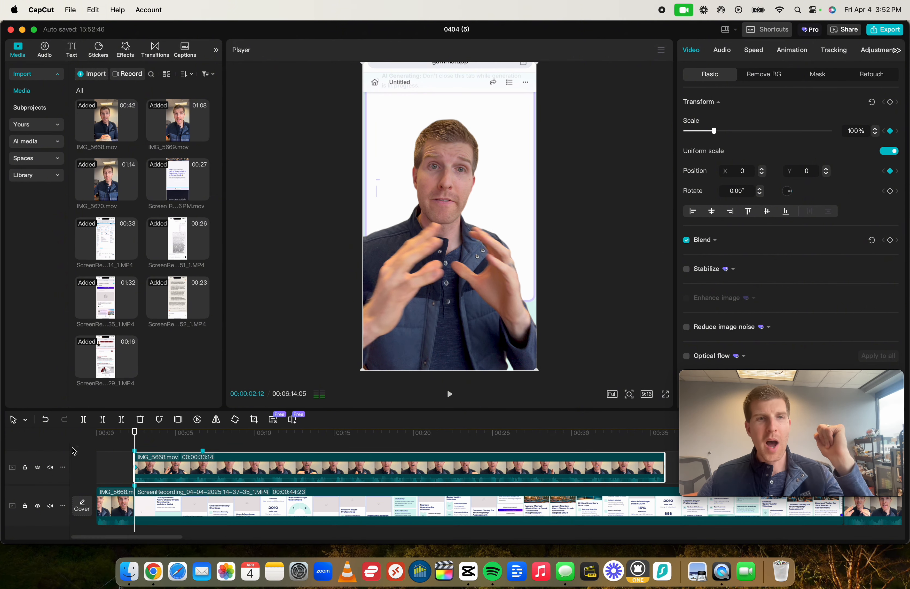
Step: At the 00:00:06:21 marker, shrink the overlay to 30% and place it in the frame's lower-left corner at X -754, Y -1339
drag(135, 432, 203, 435)
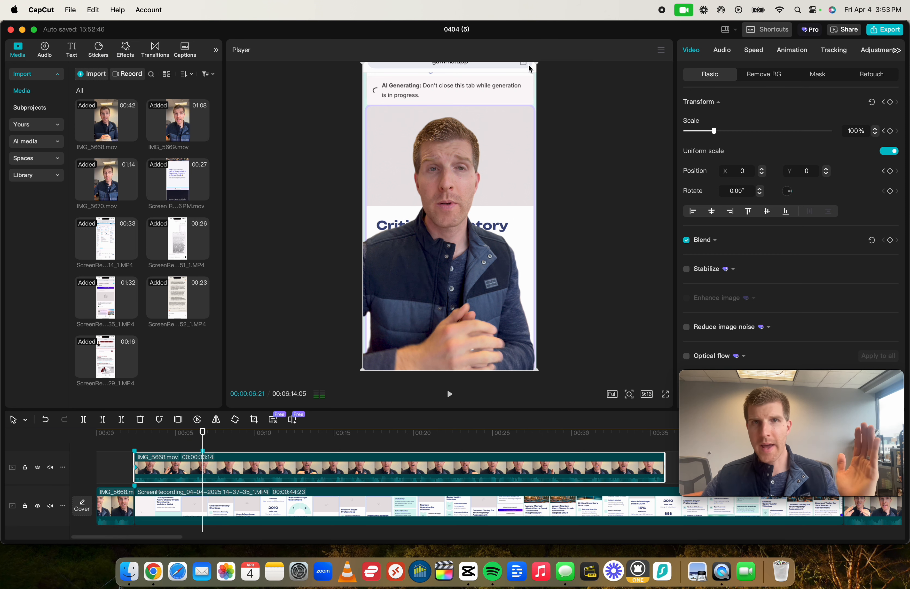
drag(536, 61, 404, 313)
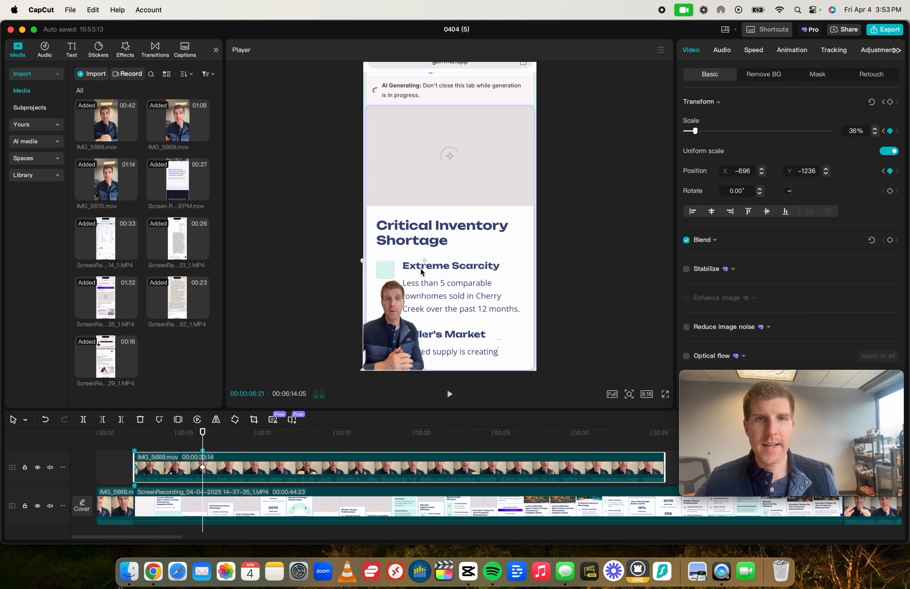
drag(424, 260, 402, 287)
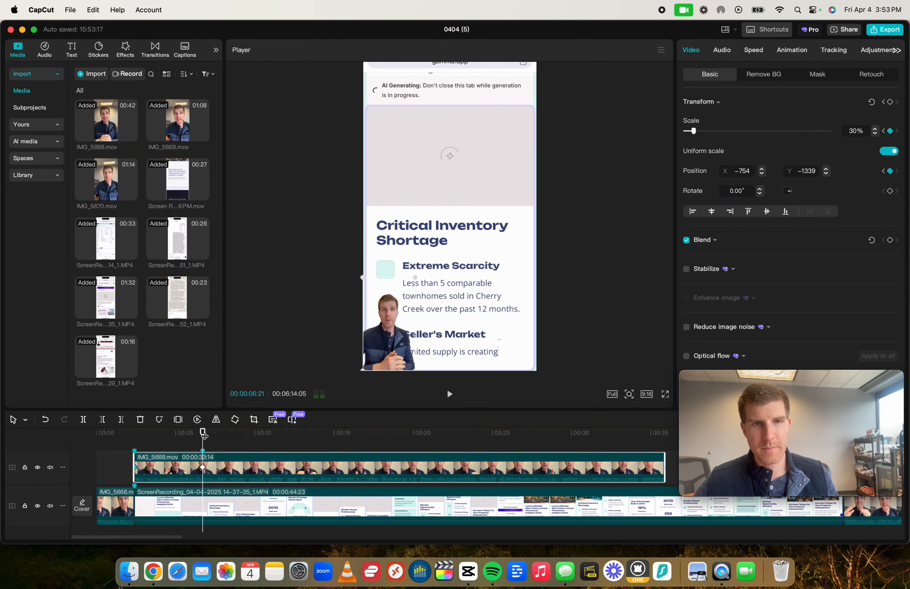
Step: Play the overlay's shrinking animation from 00:00:02:12 to check its timing against the screen recording
click(135, 433)
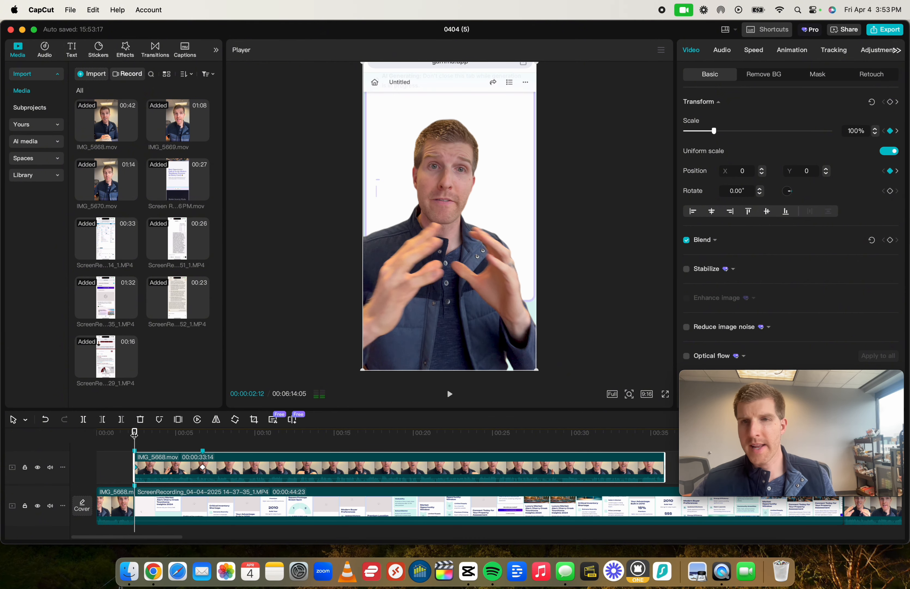
key(space)
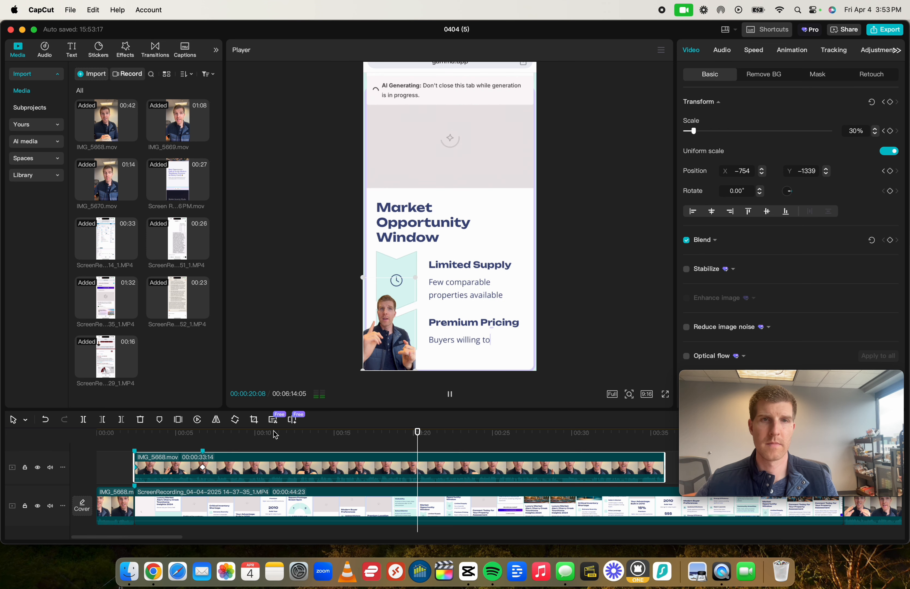
key(space)
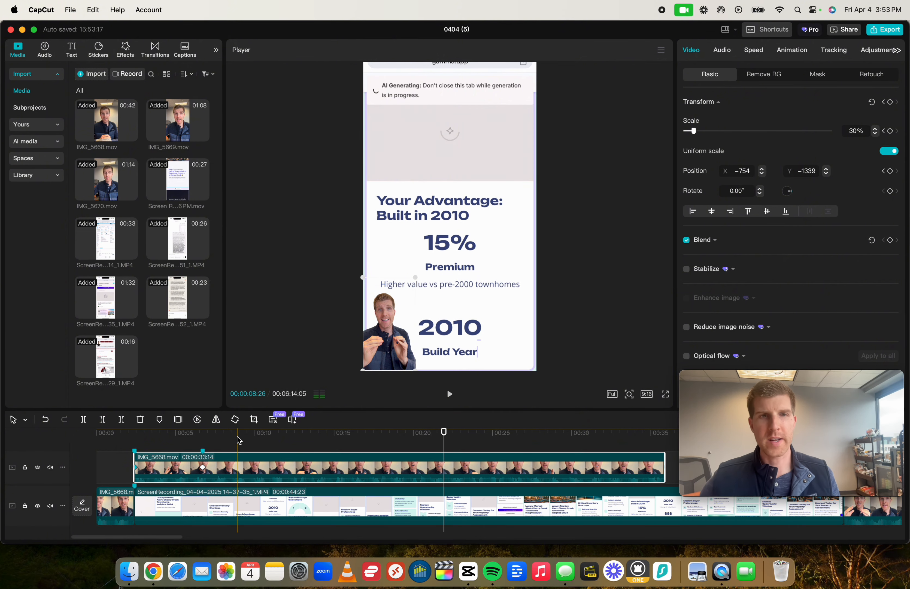
Step: Replay the passage after the shrink animation and add a marker on the IMG_5668.mov overlay at 00:00:12:01
click(225, 439)
key(space)
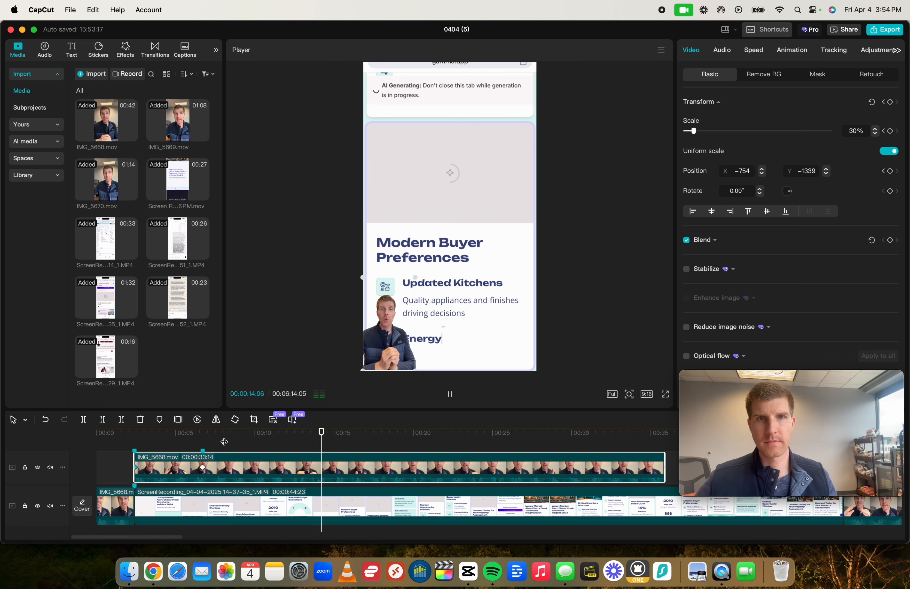
click(296, 433)
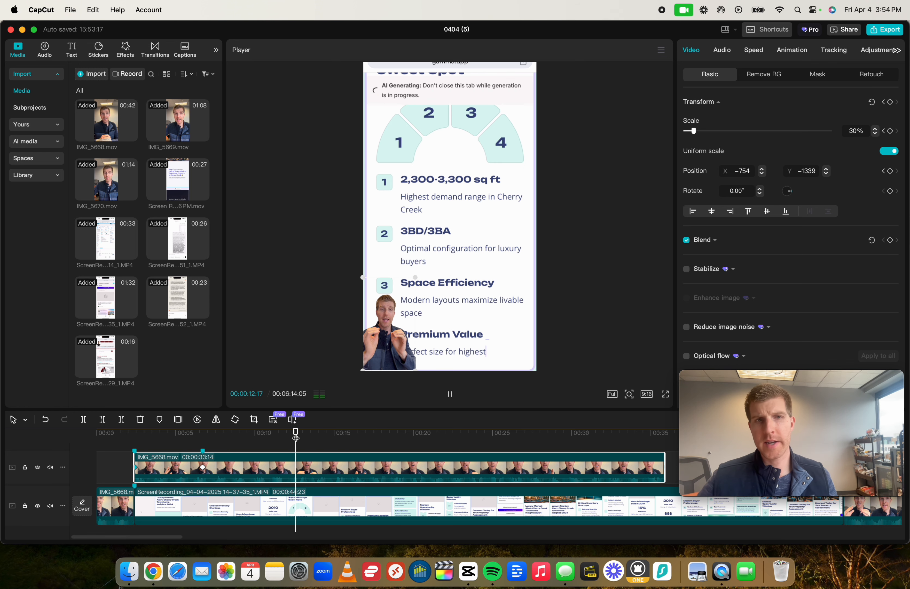
key(space)
click(281, 439)
key(space)
key(space)
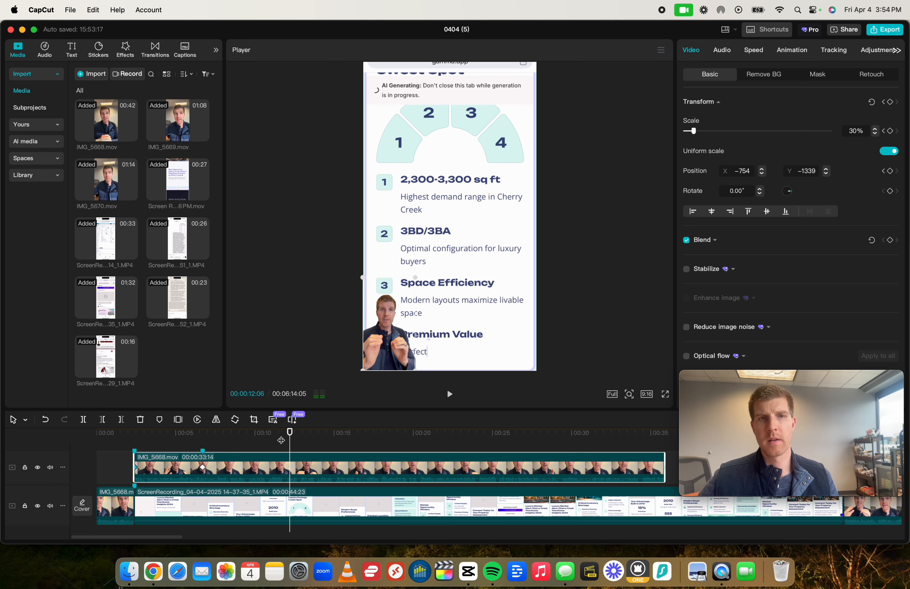
click(281, 440)
key(space)
key(space)
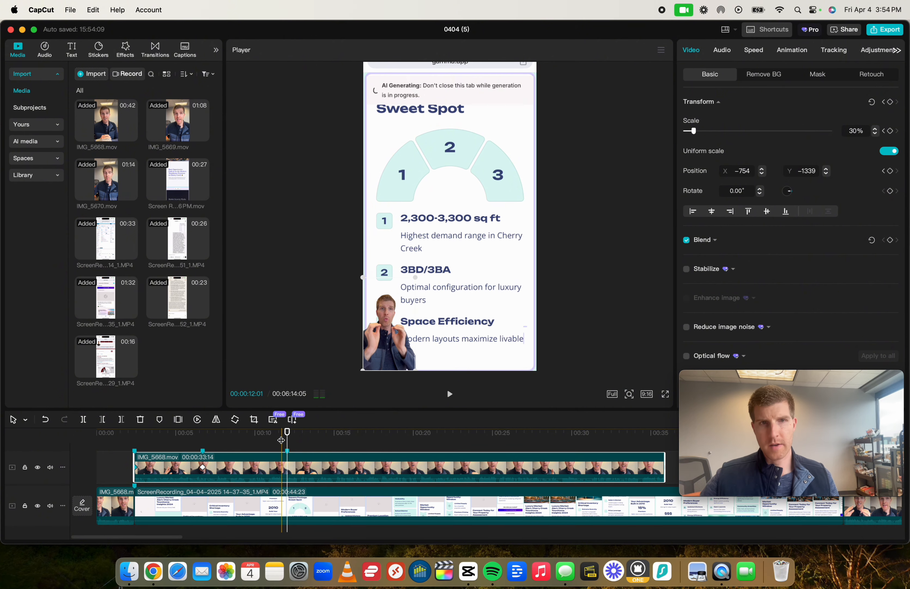
key(space)
key(space)
Step: Split the main-track screen recording at 00:00:26:18 and at the 00:00:12:01 marker, and delete the section between the cuts
scroll(294, 458, down, 3)
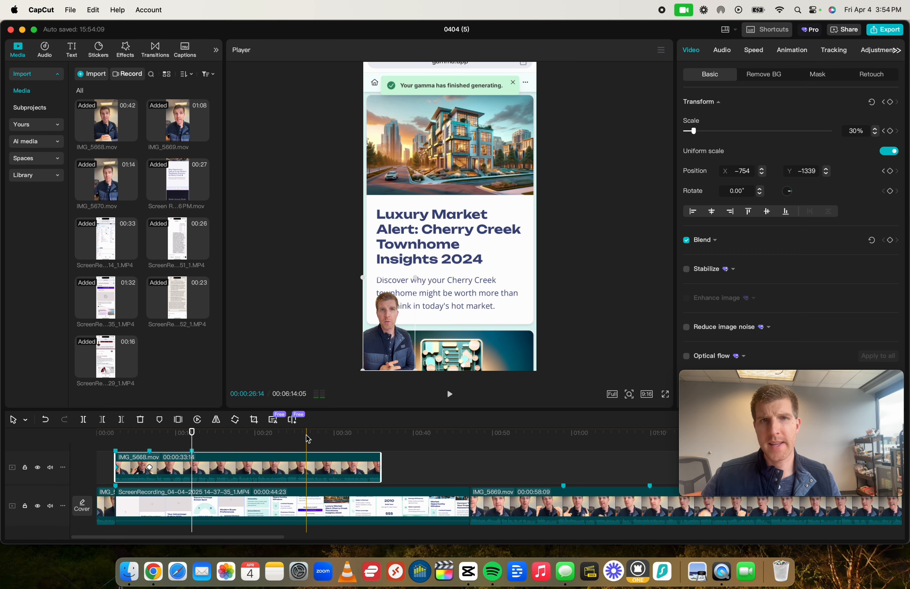
key(super+b)
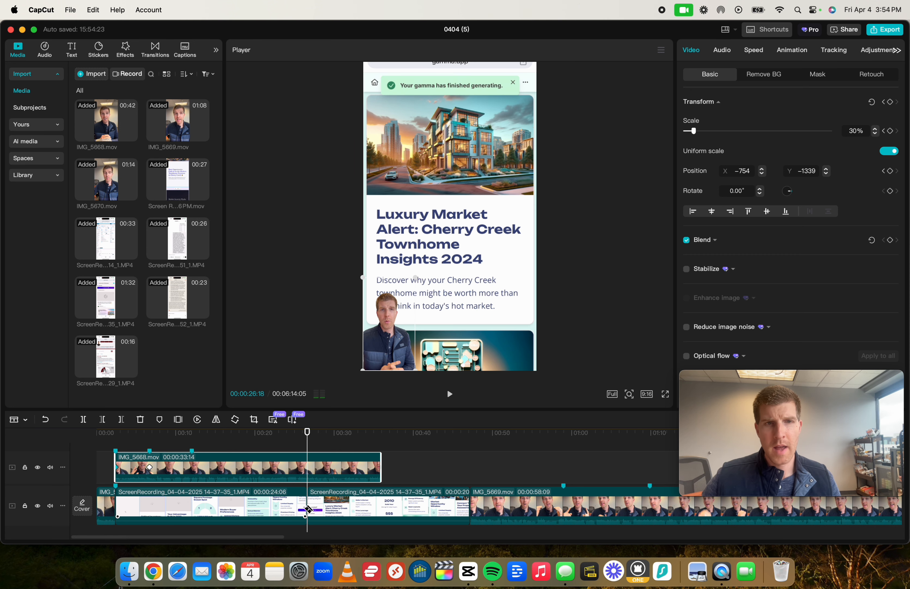
click(191, 504)
key(a)
click(260, 503)
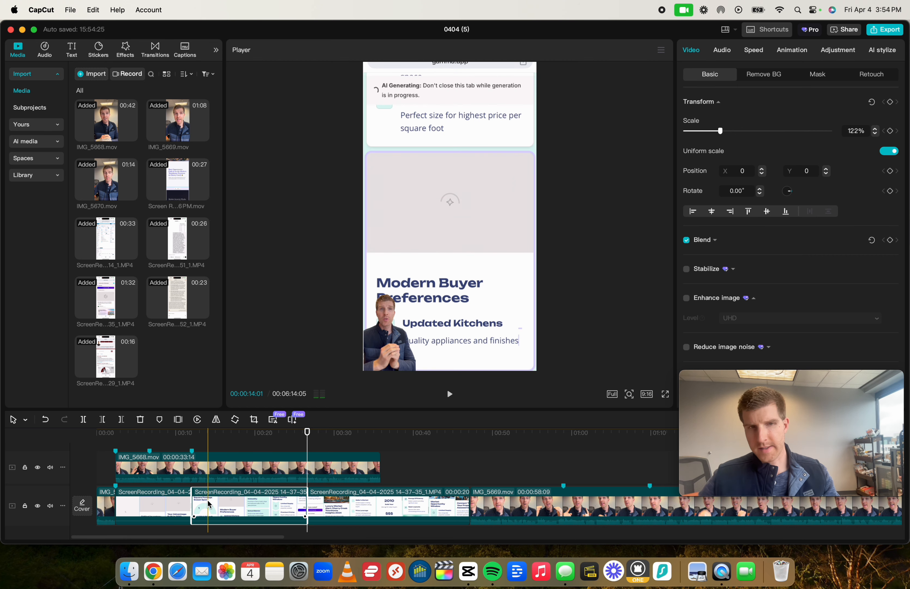
key(Delete)
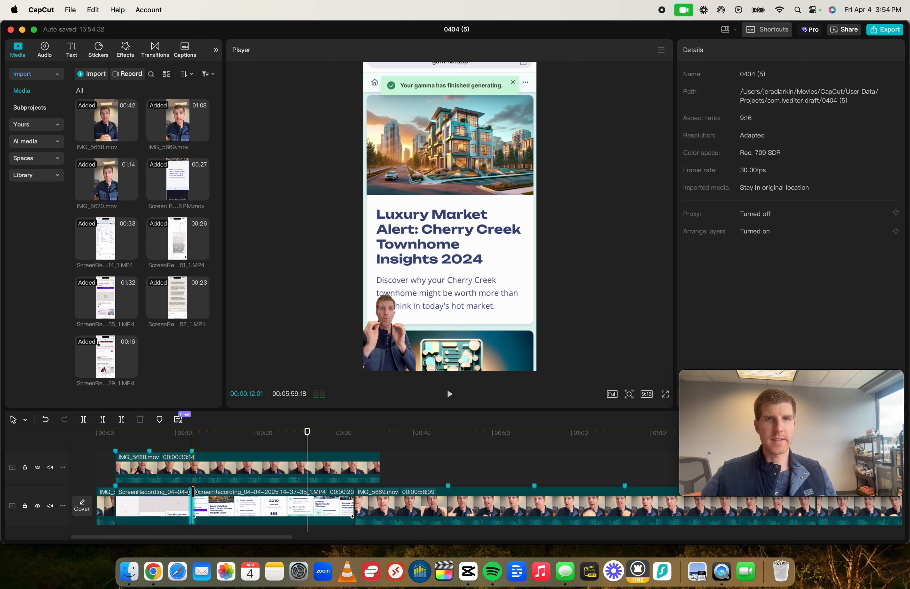
Step: Play across the new cut, split the second recording part at 00:00:13:22, and delete its opening section from 00:00:12:01
click(171, 445)
key(space)
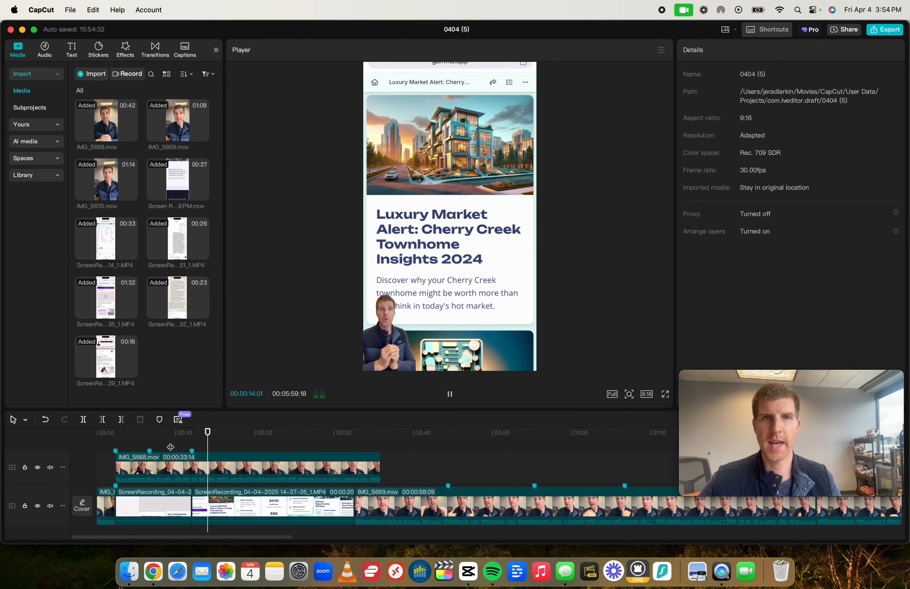
key(space)
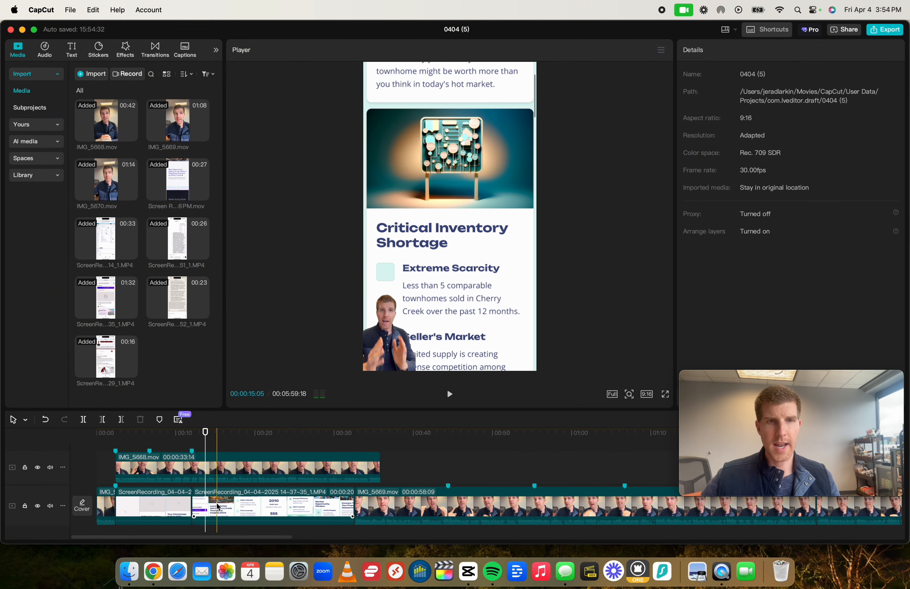
click(218, 506)
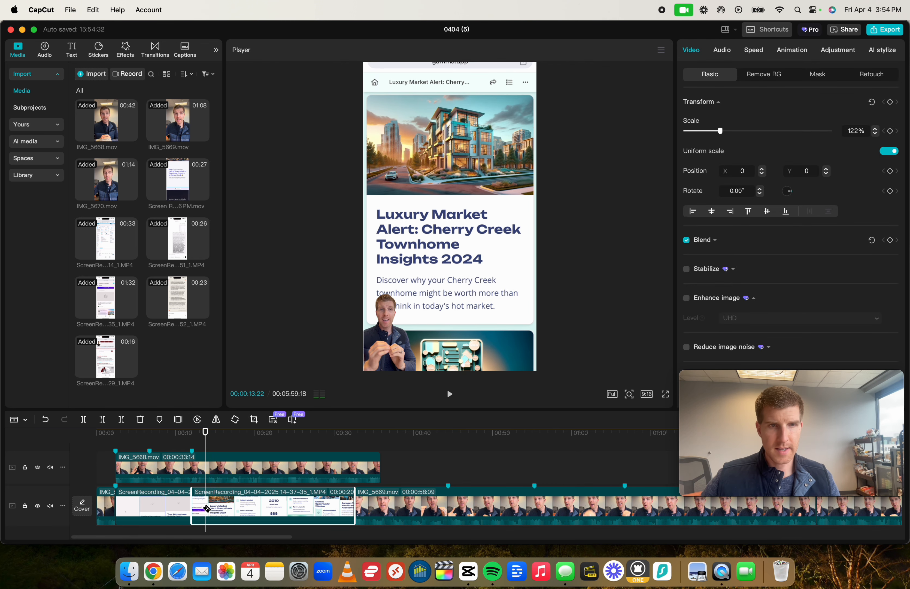
click(199, 506)
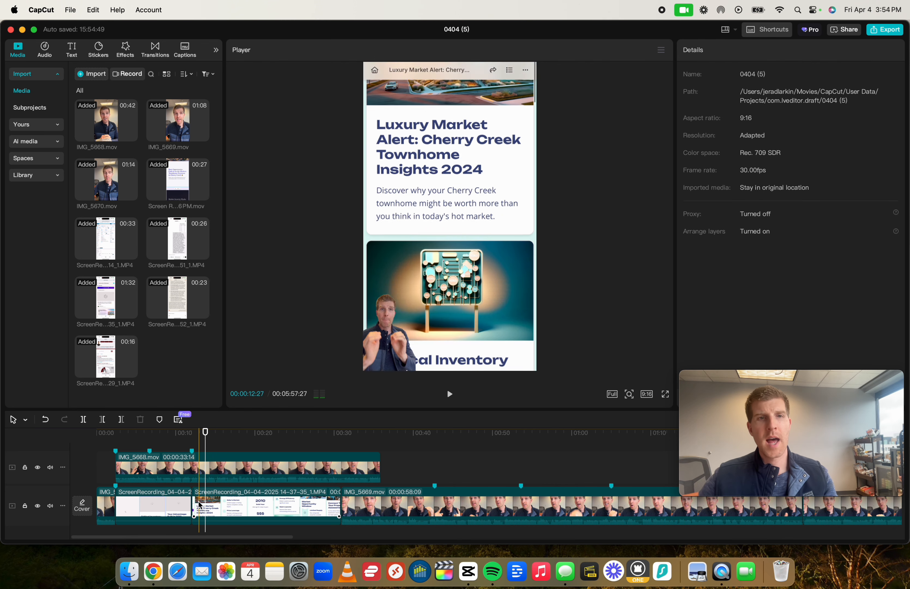
key(Delete)
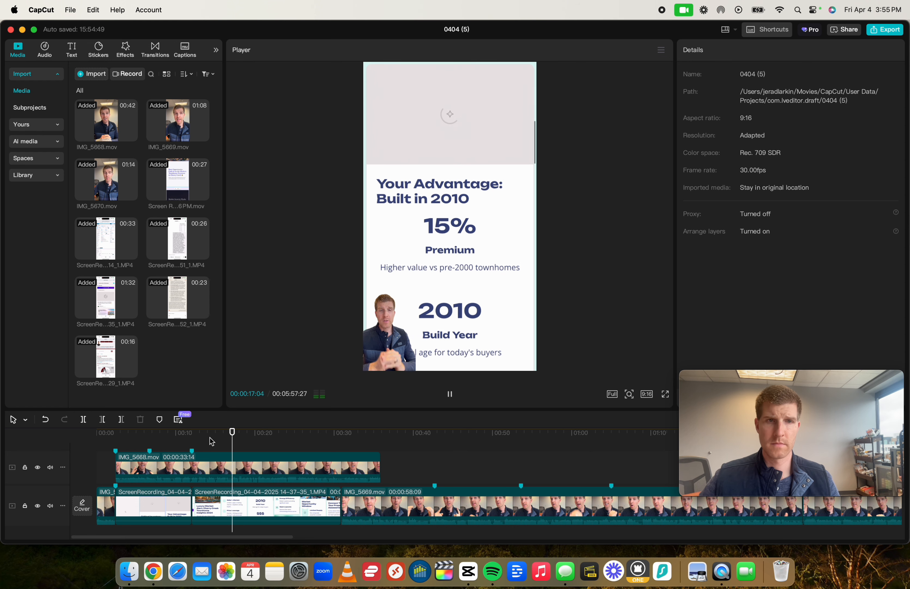
Step: Add a marker on the IMG_5668.mov overlay at 00:00:17:28 and play a little past it
click(231, 471)
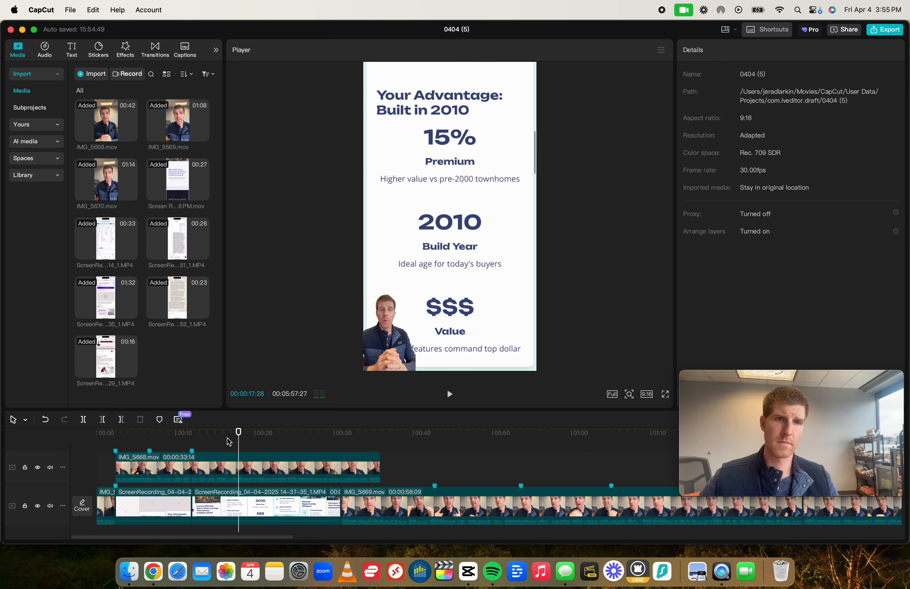
click(230, 467)
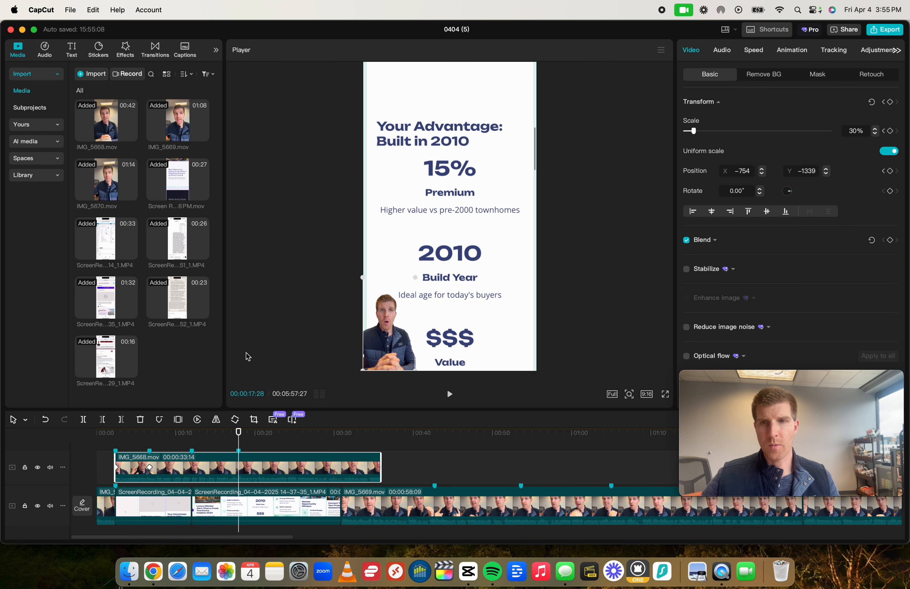
key(space)
key(space)
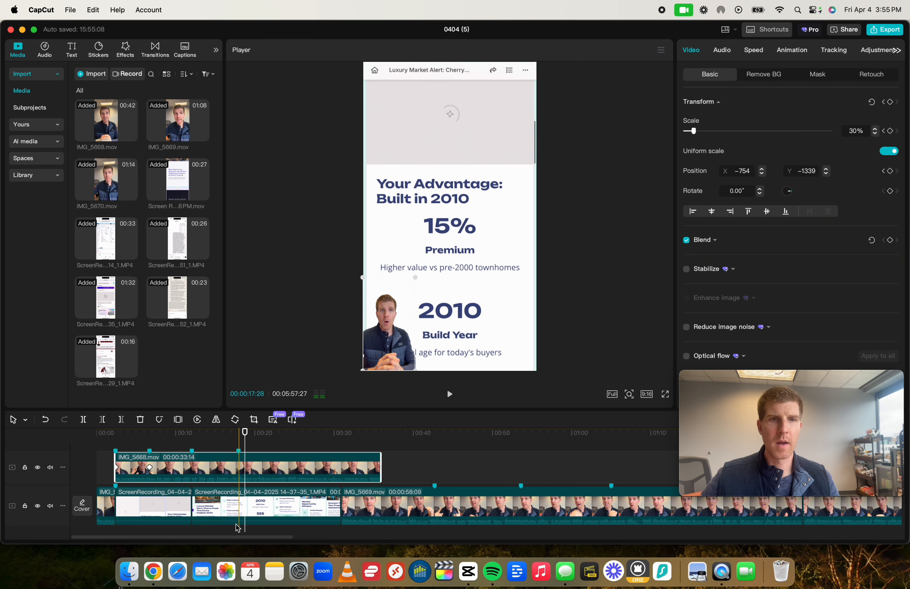
Step: Split the second screen recording part at the 00:00:17:28 marker and delete its section after the cut
key(space)
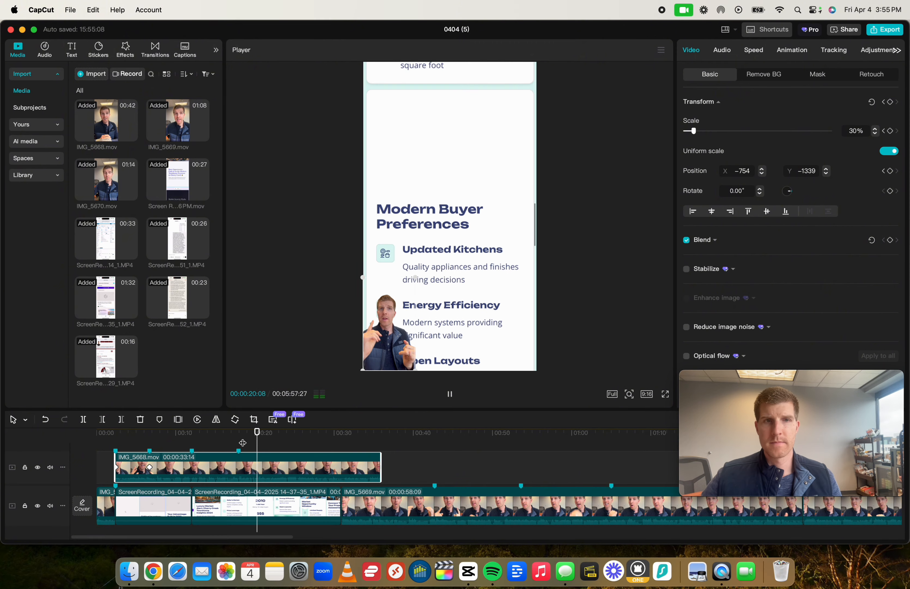
key(space)
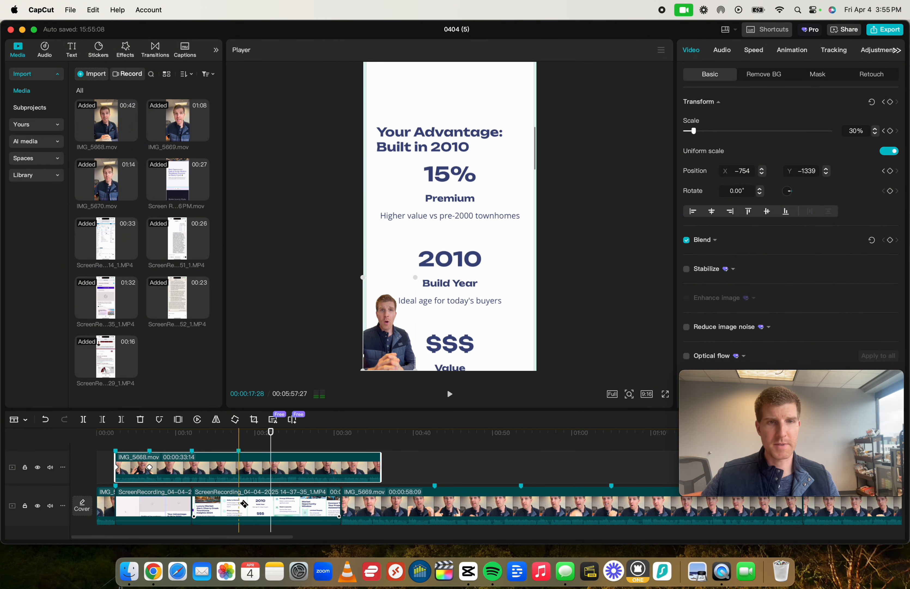
click(266, 510)
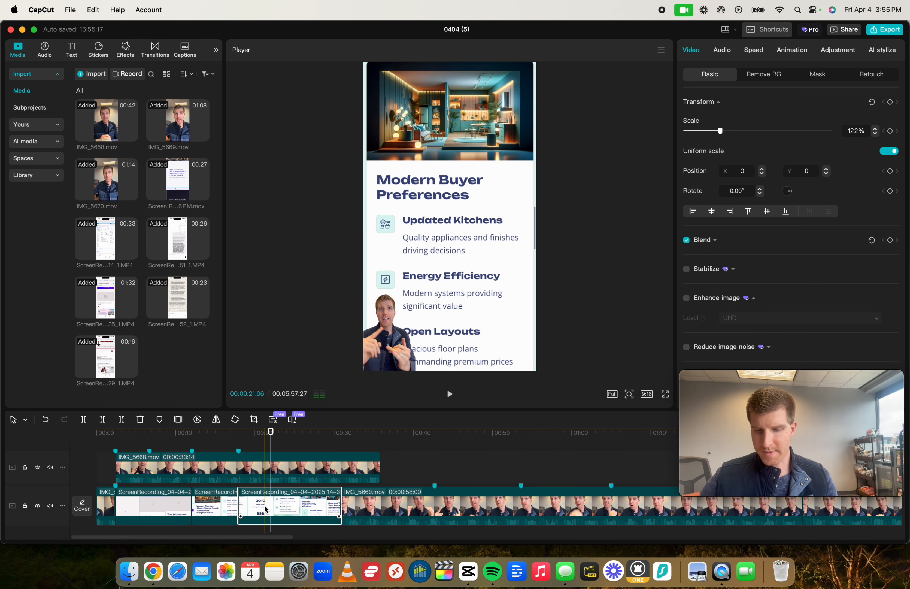
key(Delete)
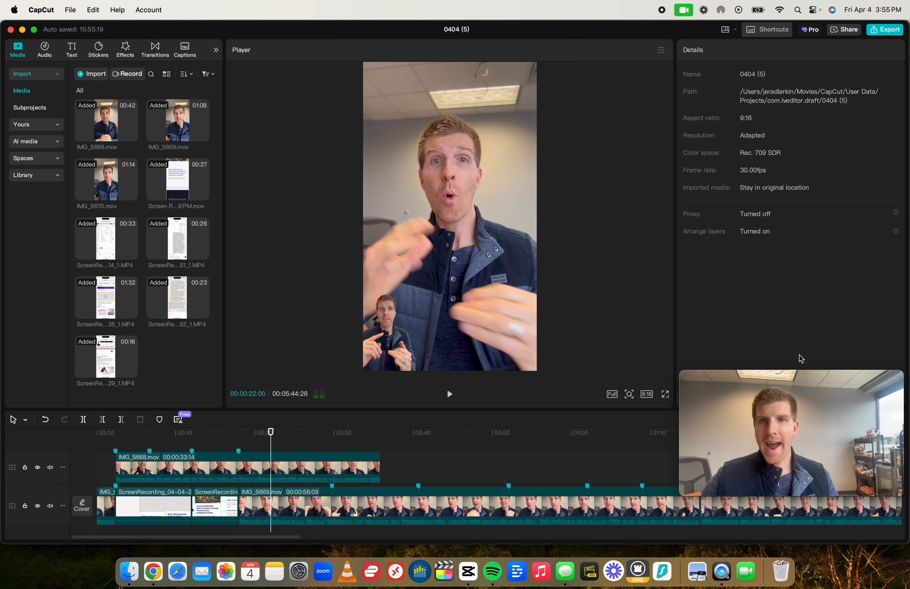
Step: Split the market report screen recording at the timeline's end just after its page starts scrolling, and delete its opening section
drag(770, 430, 768, 310)
scroll(551, 500, right, 10)
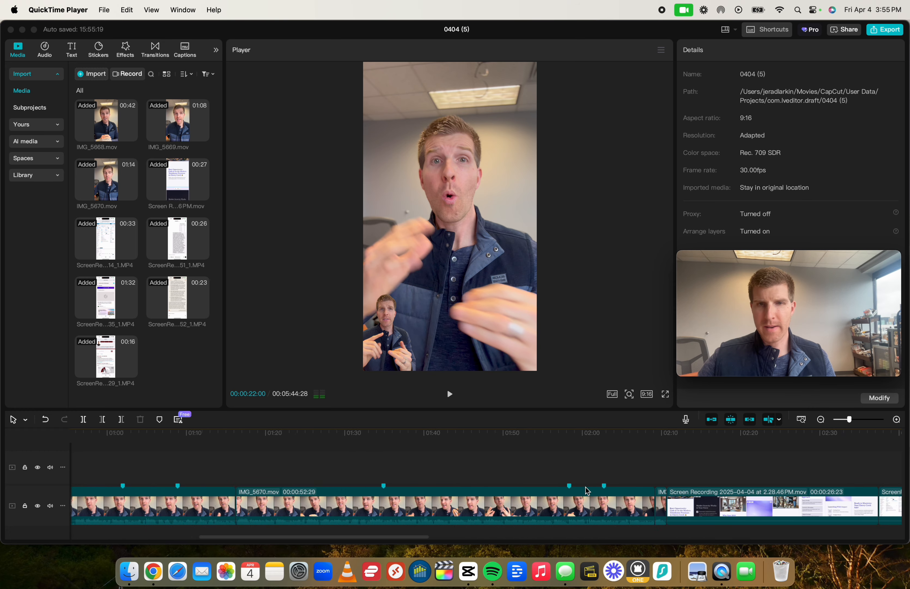
scroll(551, 500, right, 12)
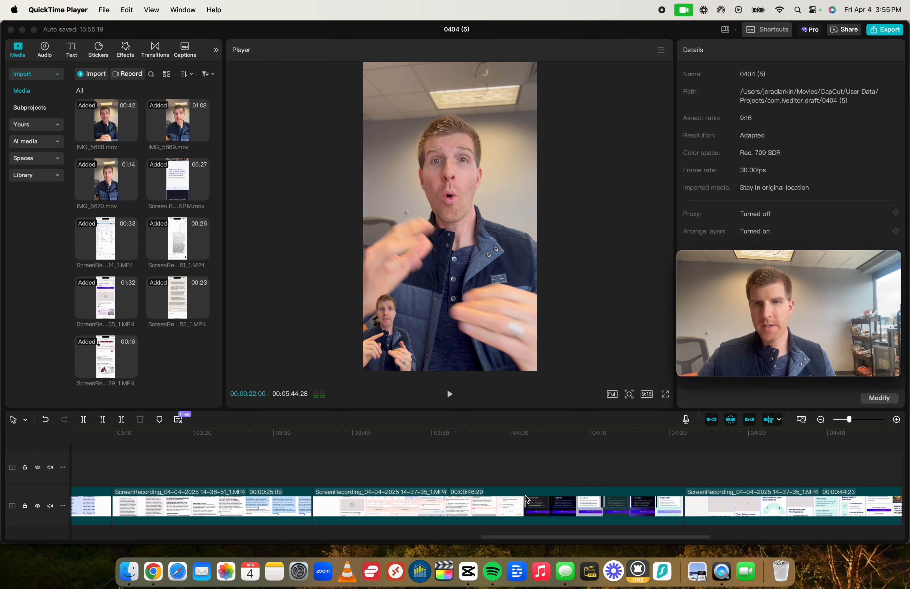
scroll(629, 477, right, 3)
click(610, 476)
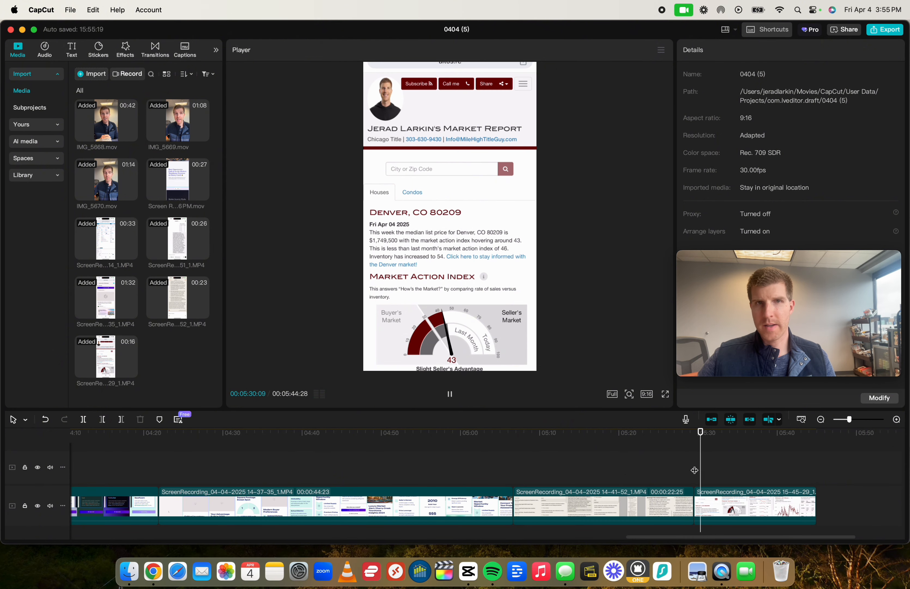
key(space)
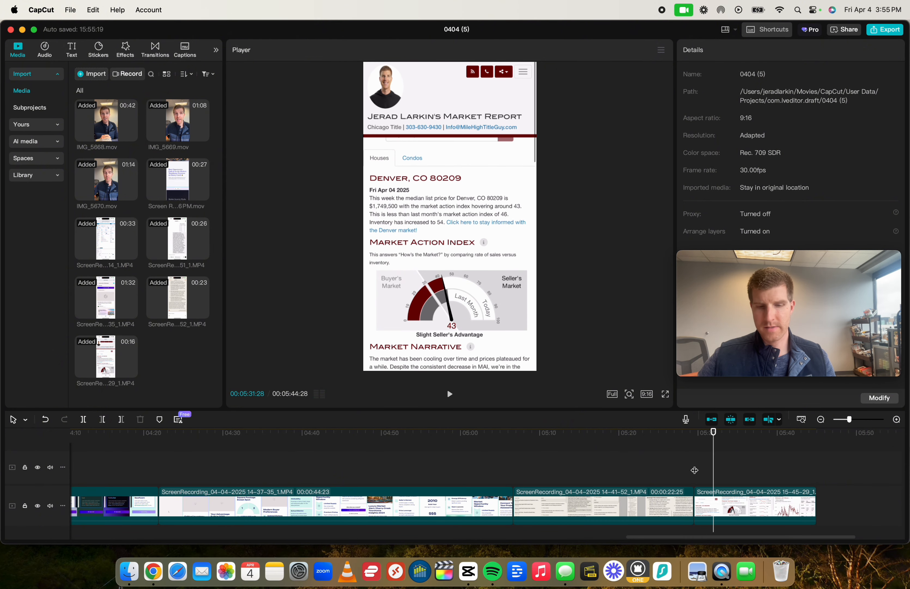
key(b)
click(710, 507)
click(703, 504)
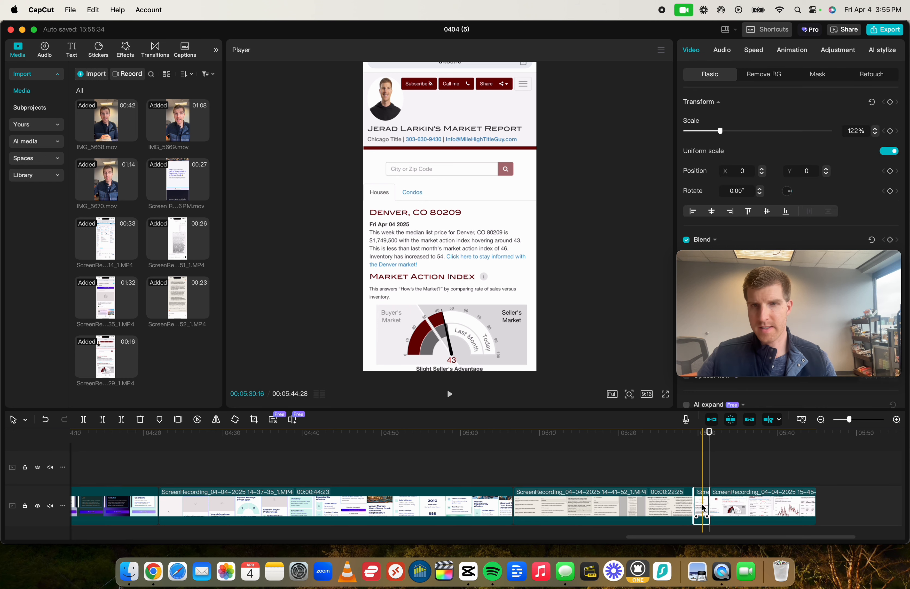
key(Delete)
Step: Cut the remaining market report recording and insert it on the main track at 00:00:17:28, before IMG_5669.mov
click(727, 499)
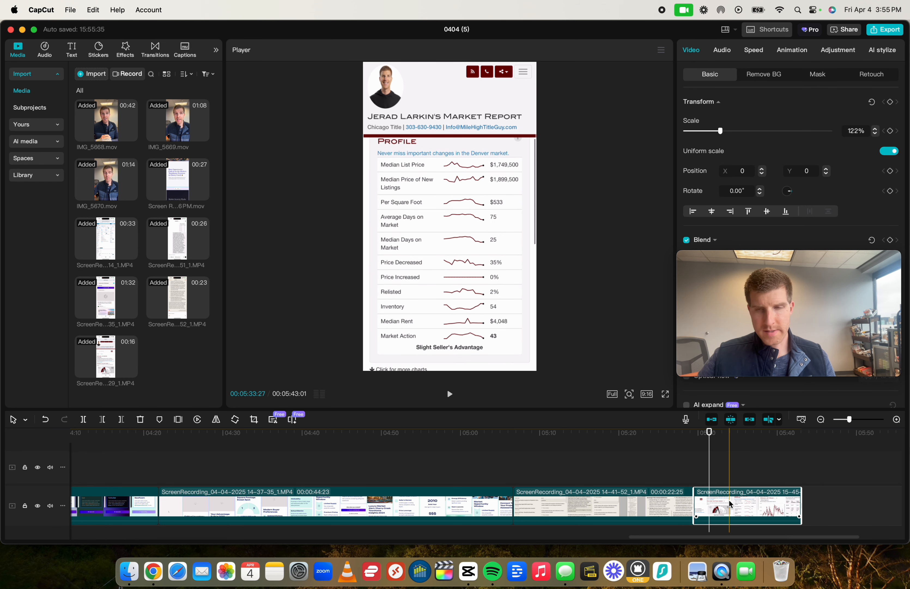
key(Delete)
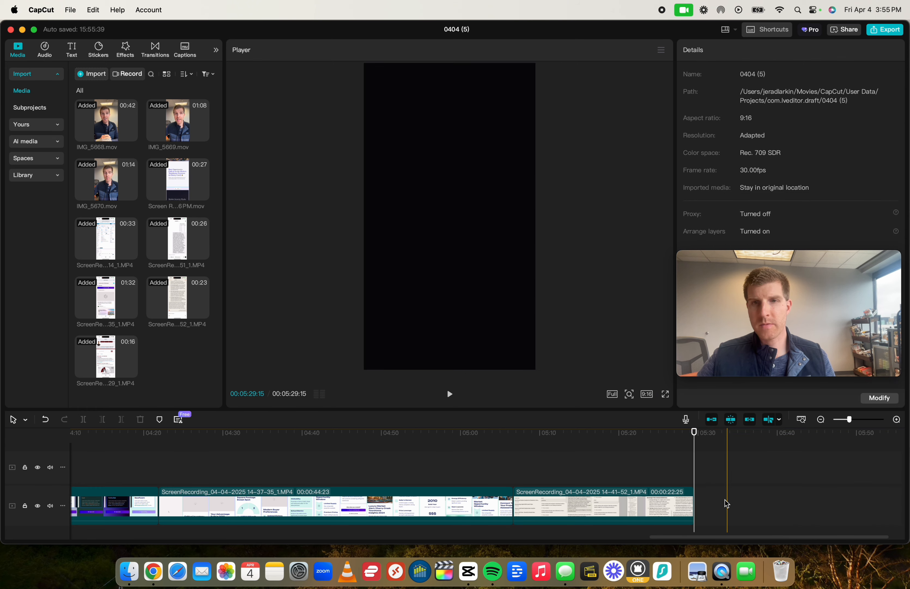
scroll(726, 498, left, 20)
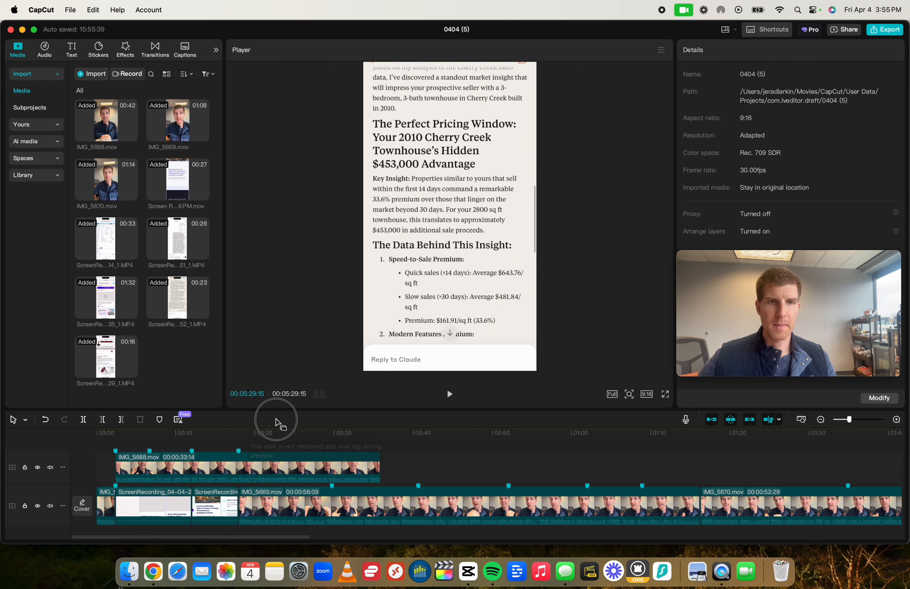
click(239, 432)
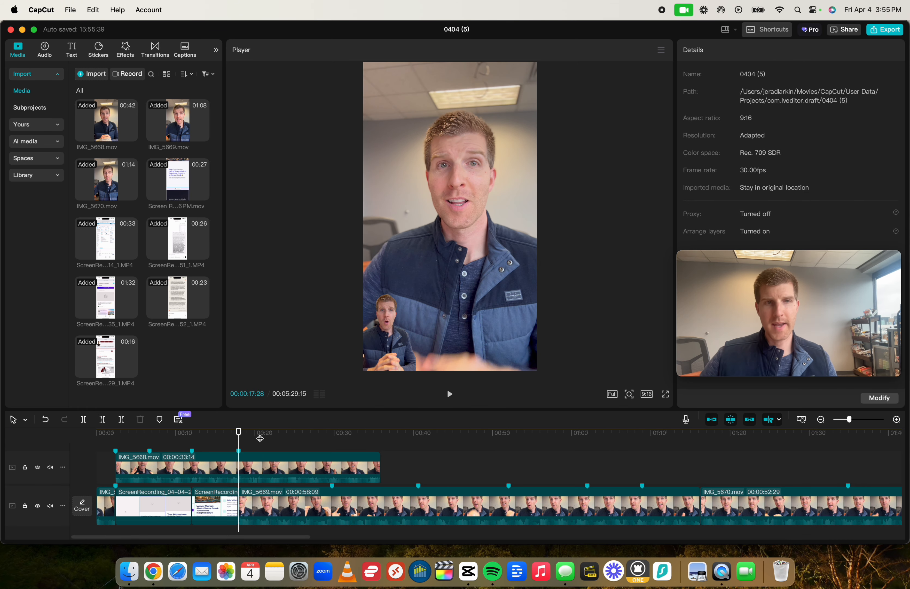
key(super+v)
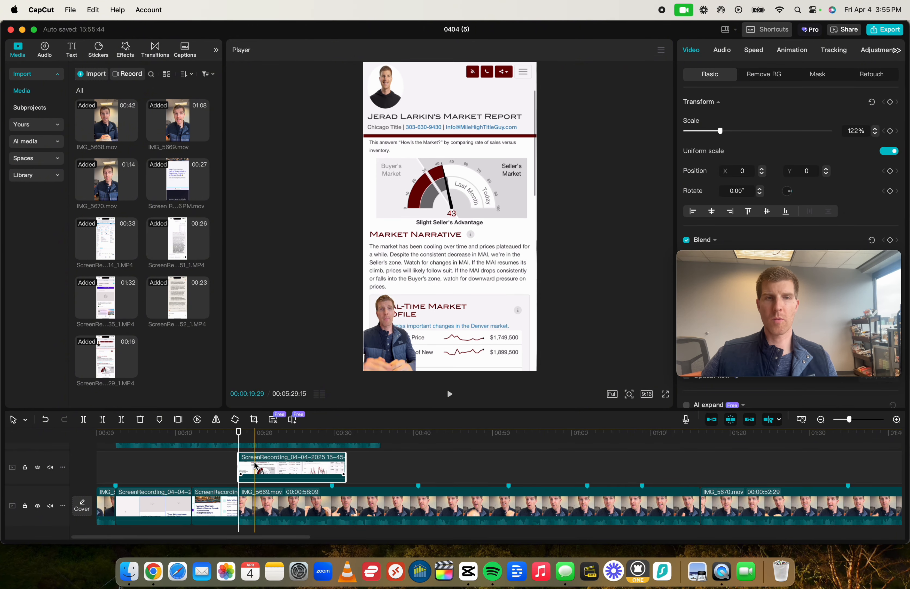
drag(254, 470, 252, 504)
Step: Play from 00:00:16:18 into the inserted market report recording and split it at 00:00:25:11
click(227, 447)
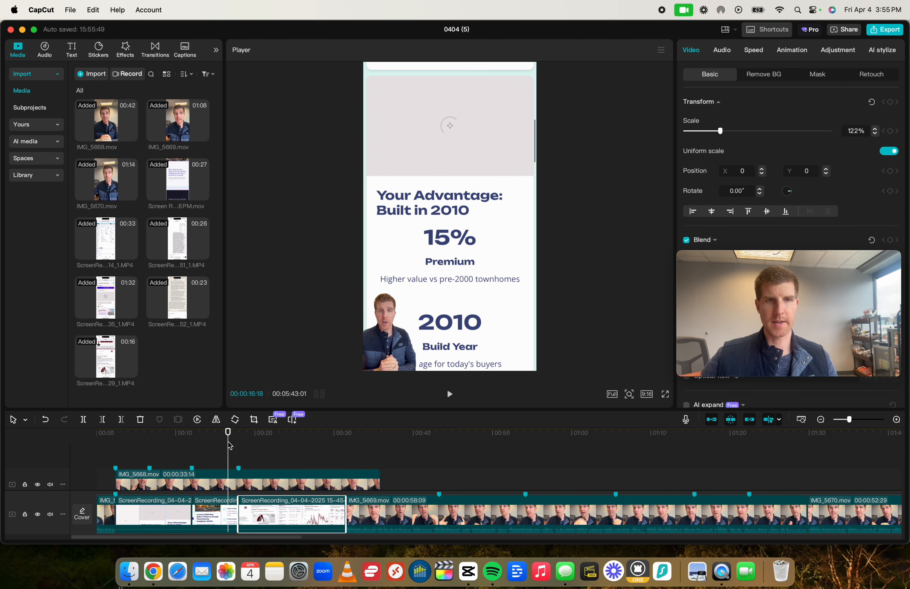
key(space)
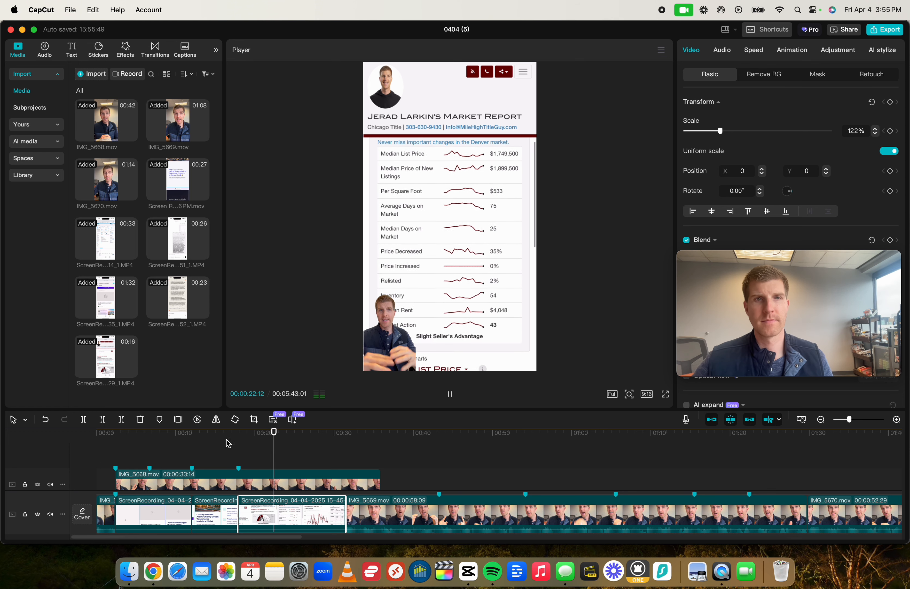
click(287, 452)
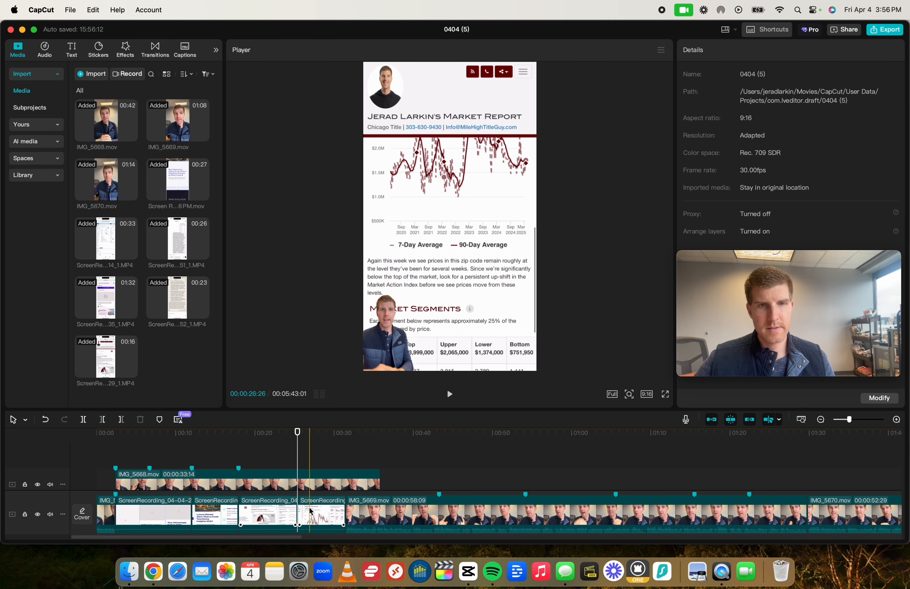
Step: Add a marker on the IMG_5668.mov overlay at 00:00:25:11 and delete the market report section after the cut
click(299, 488)
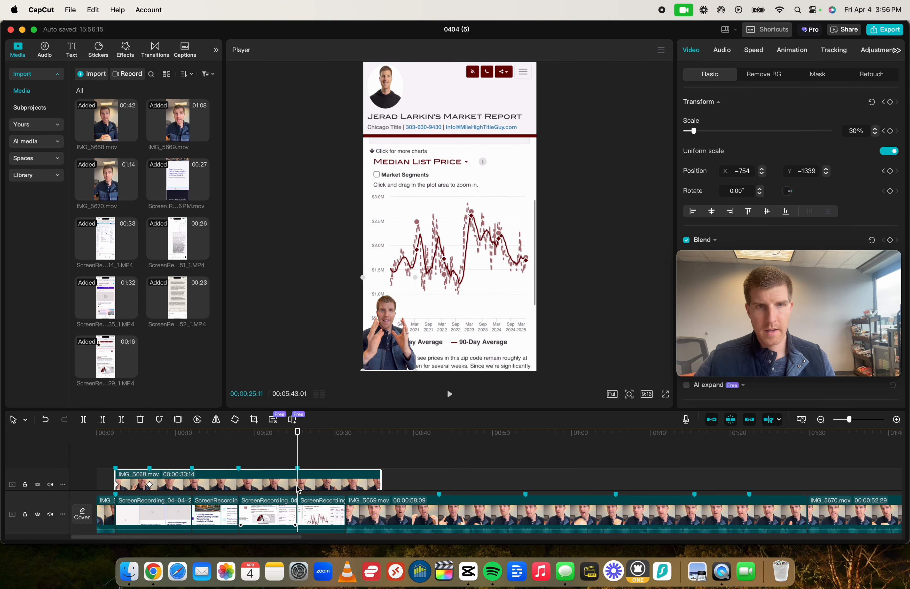
click(311, 510)
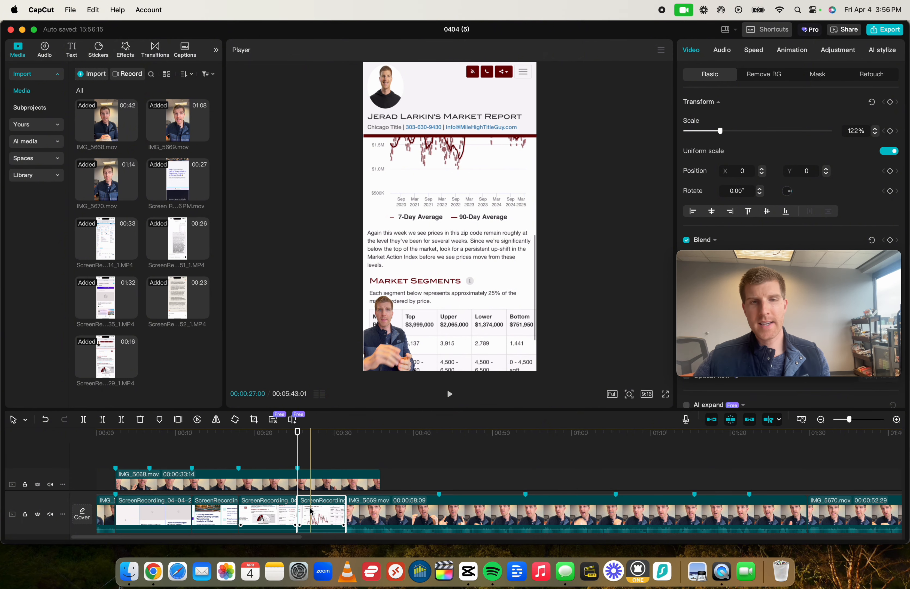
key(Delete)
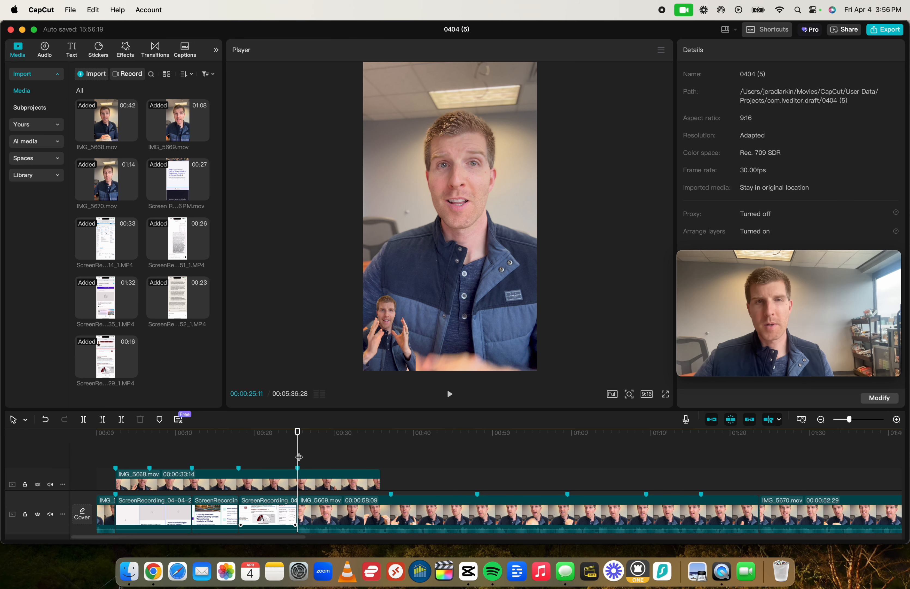
Step: Temporarily disable the IMG_5669.mov clip to play the overlay alone past 00:00:25:11, and enable the clip again
key(space)
key(space)
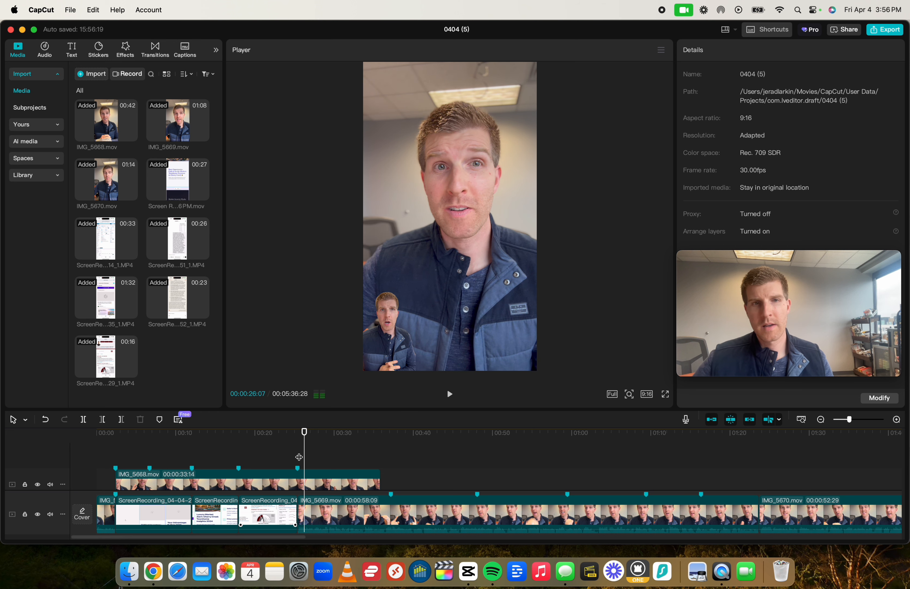
click(327, 507)
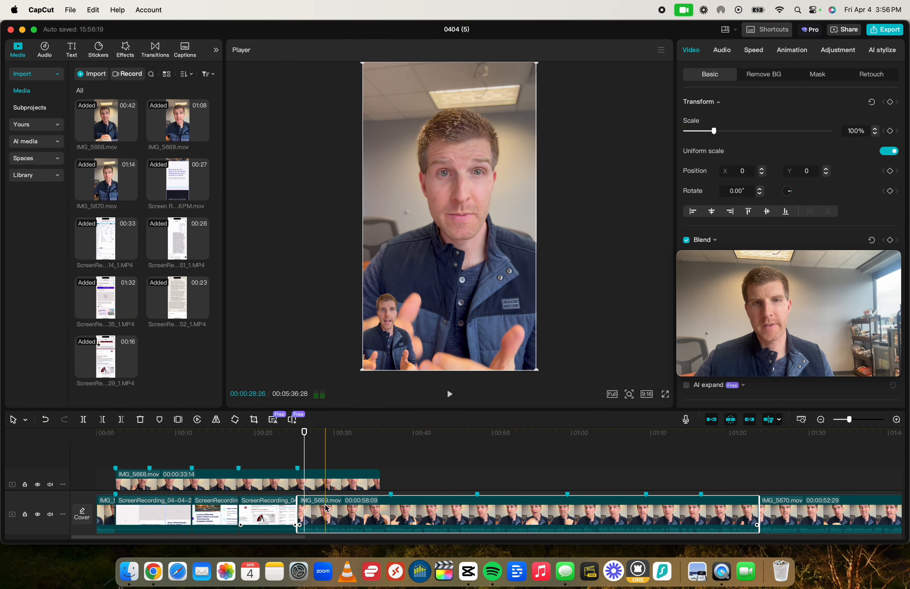
key(v)
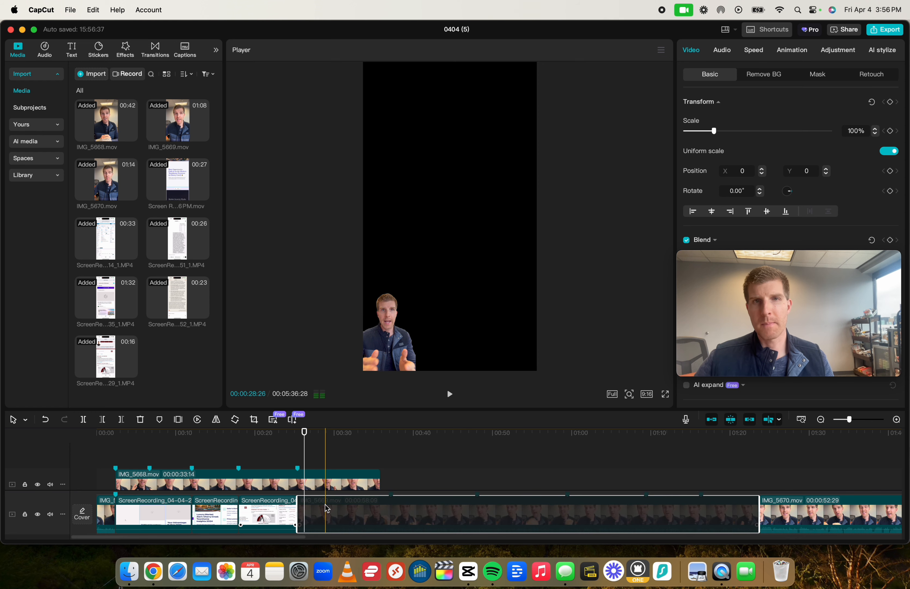
click(295, 463)
key(space)
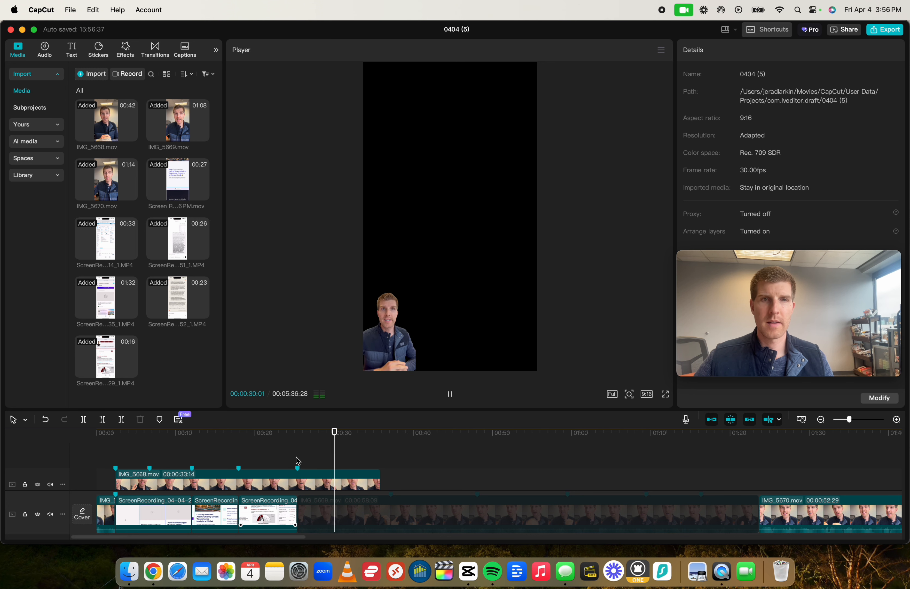
key(space)
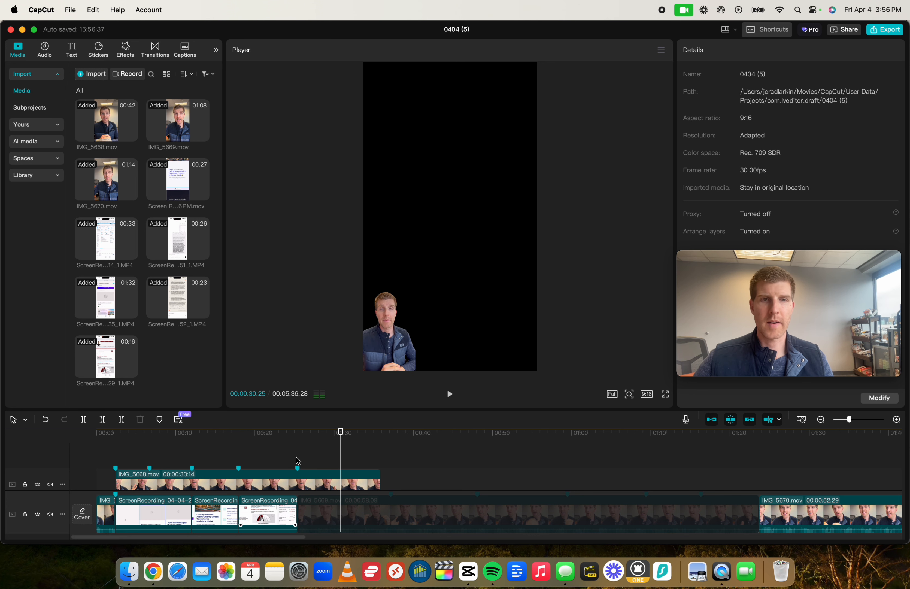
click(333, 512)
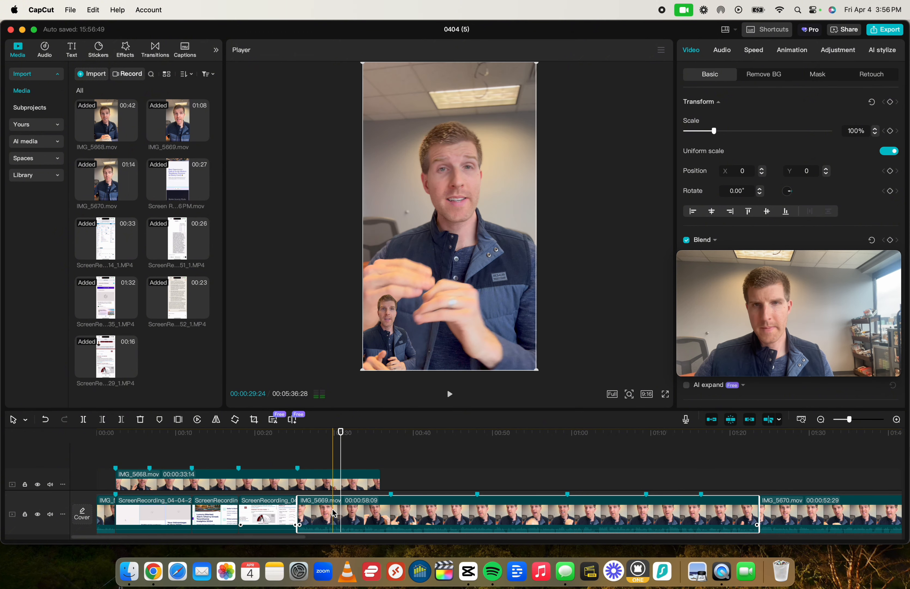
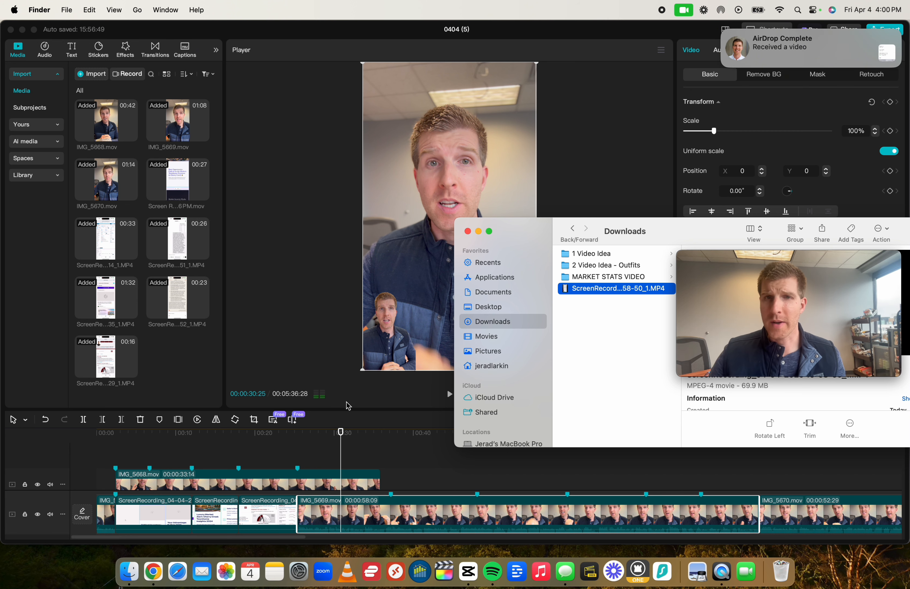
drag(603, 294, 592, 277)
drag(521, 232, 402, 212)
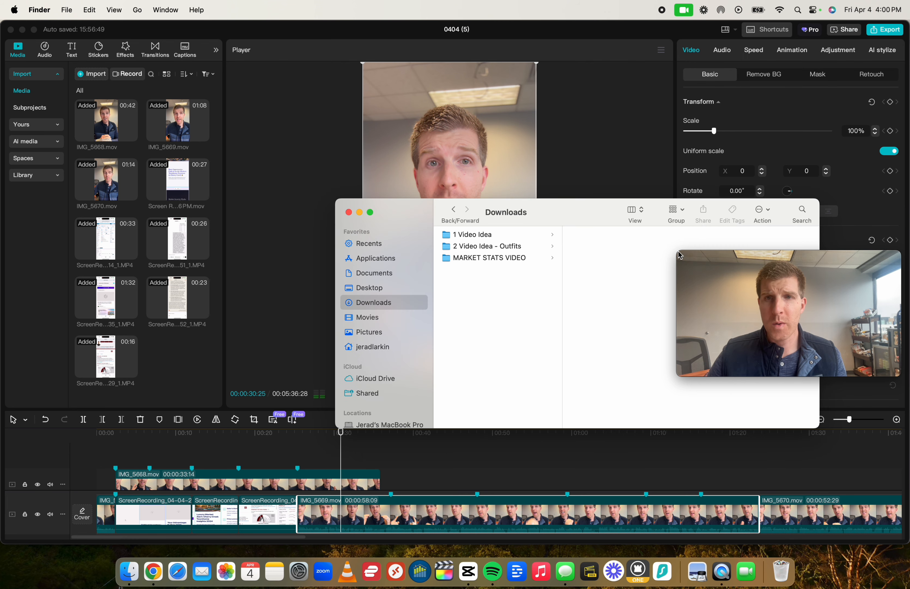
click(501, 234)
click(504, 257)
click(611, 350)
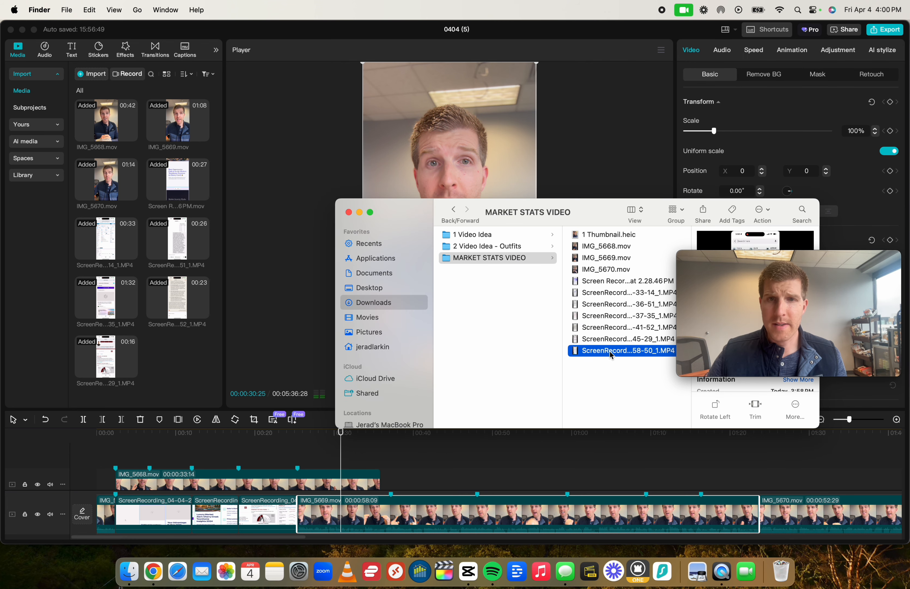
Step: Preview the selected 15-58-50 screen recording and add it to the CapCut timeline on an overlay track at 00:00:30:25
drag(431, 216, 232, 159)
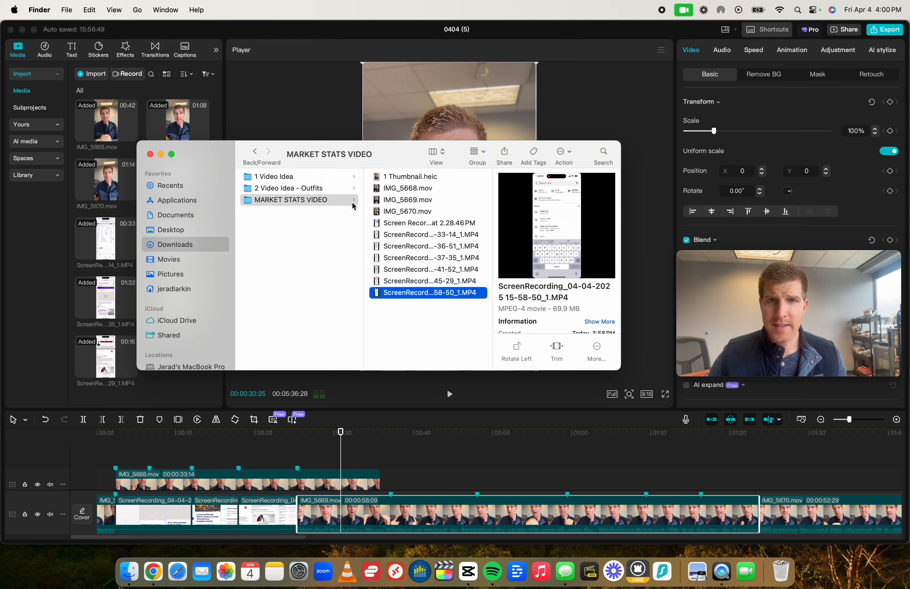
key(space)
key(space)
drag(398, 297, 353, 457)
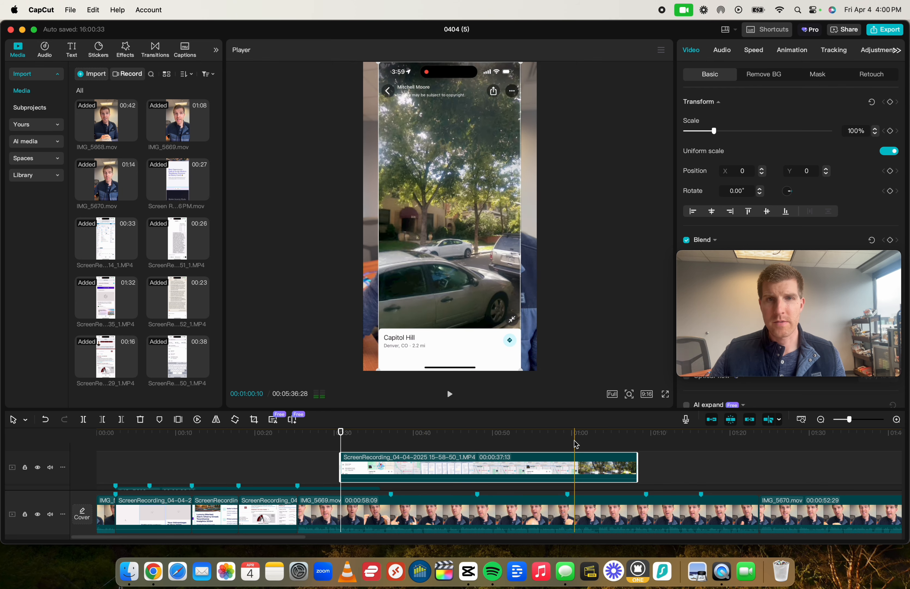
Step: Trim the Capitol Hill map recording's start to 00:00:32:21 and move it to the main track before IMG_5669.mov
click(355, 432)
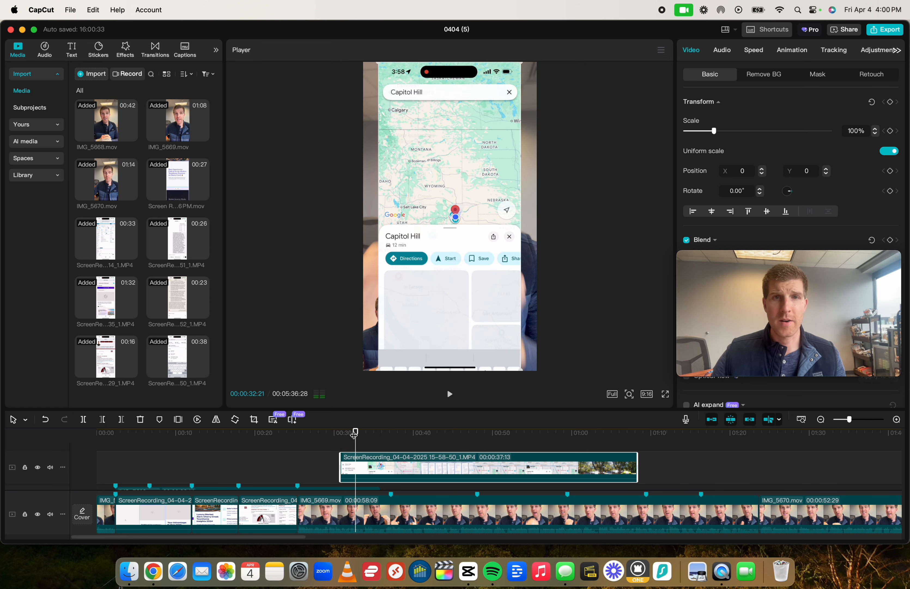
drag(341, 467, 315, 497)
scroll(306, 457, down, 2)
scroll(307, 457, up, 1)
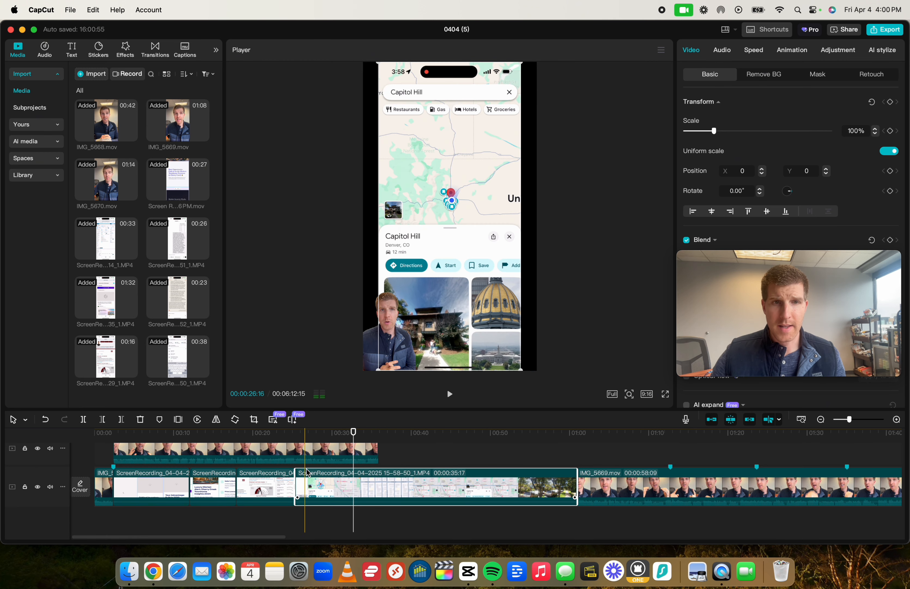
Step: Play into the map recording up to 00:00:28:22 and scale it to 122% with a Y position of 278
click(281, 437)
key(space)
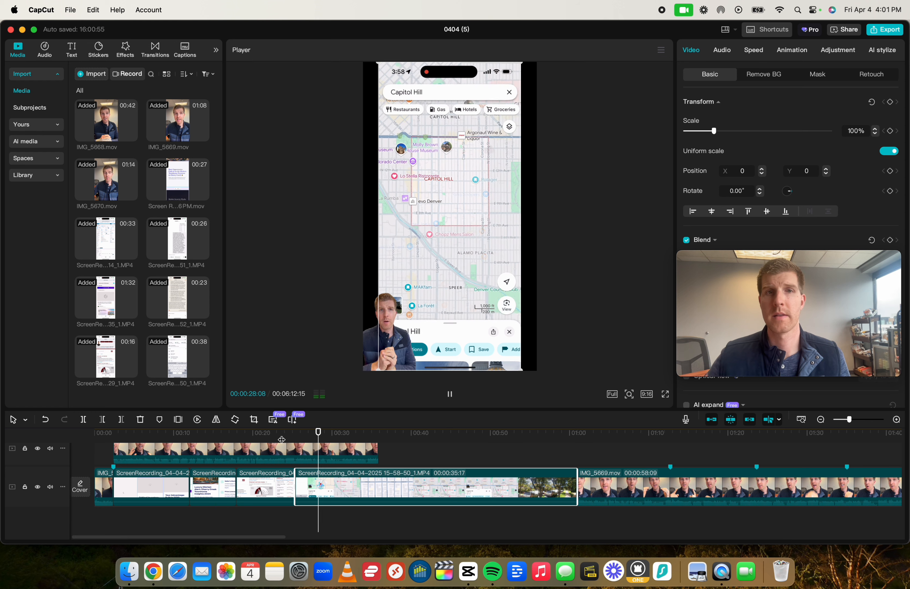
key(space)
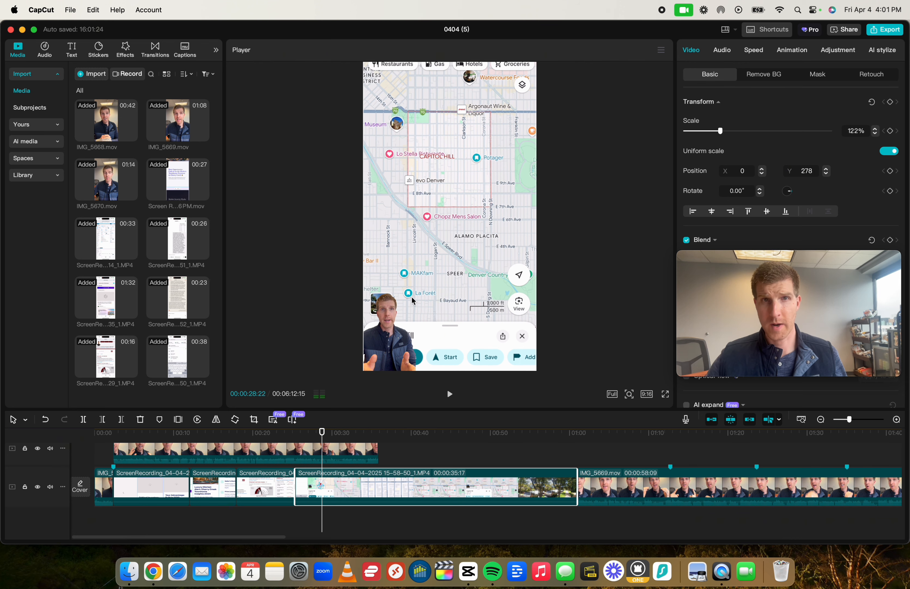
Step: Play through the Capitol Hill map recording, split it at the end of IMG_5668.mov, and delete the remaining portion
click(276, 433)
key(space)
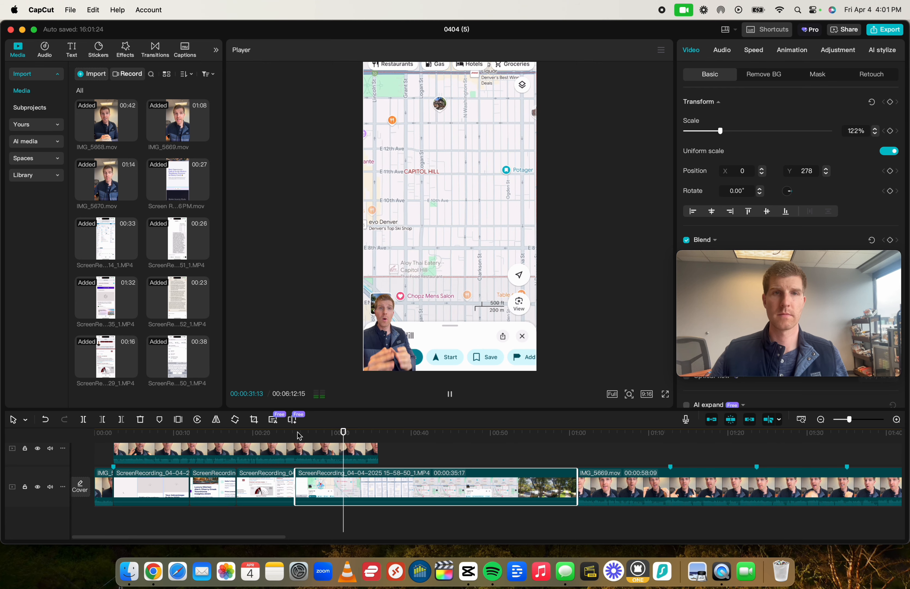
scroll(333, 454, up, 2)
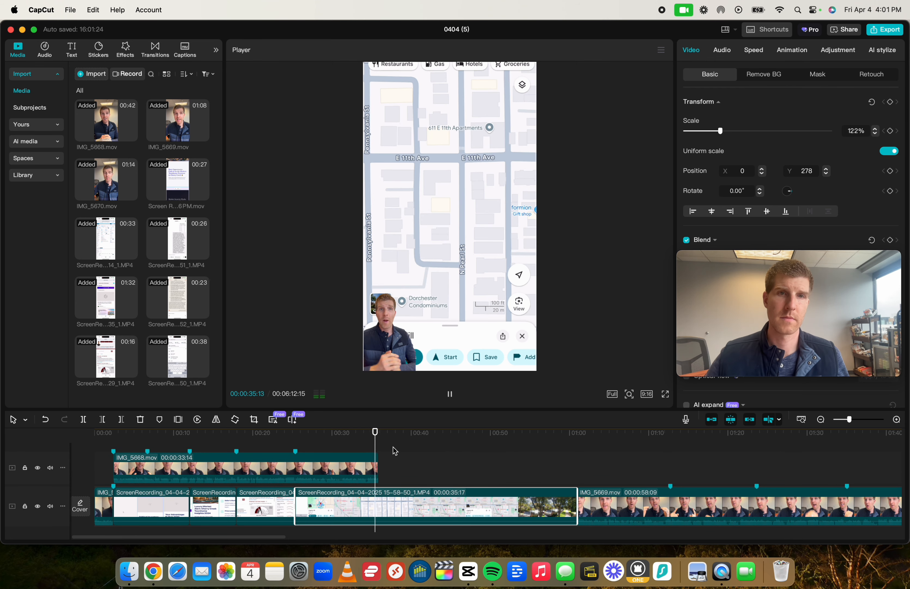
key(space)
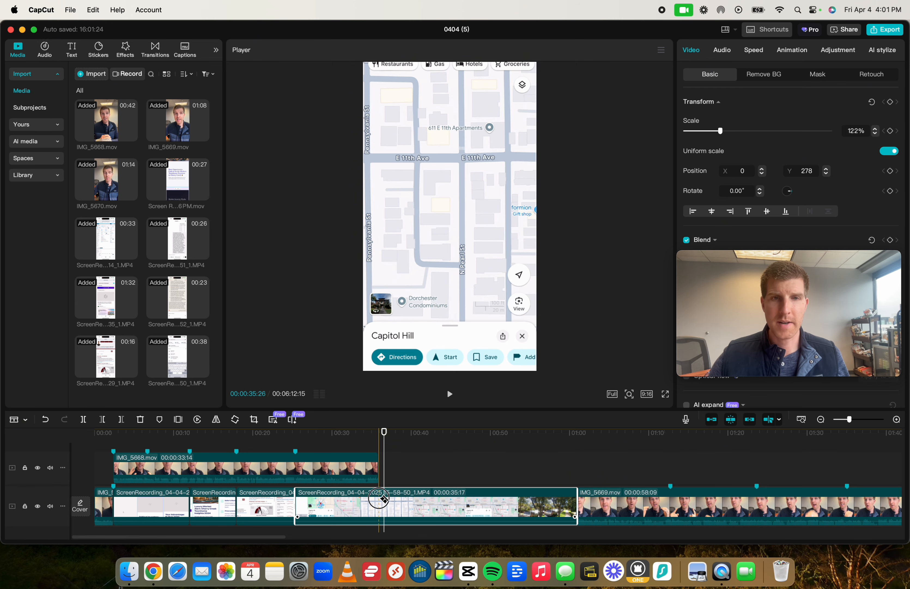
click(383, 499)
key(a)
key(Delete)
Step: Replay the transition from the market report into the map recording and the following speech to check the cuts
key(space)
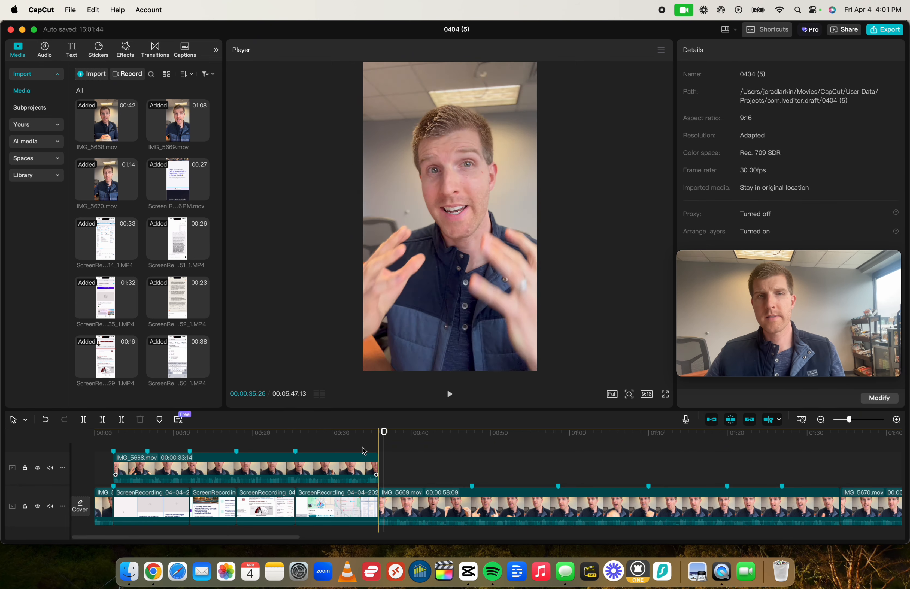
click(368, 450)
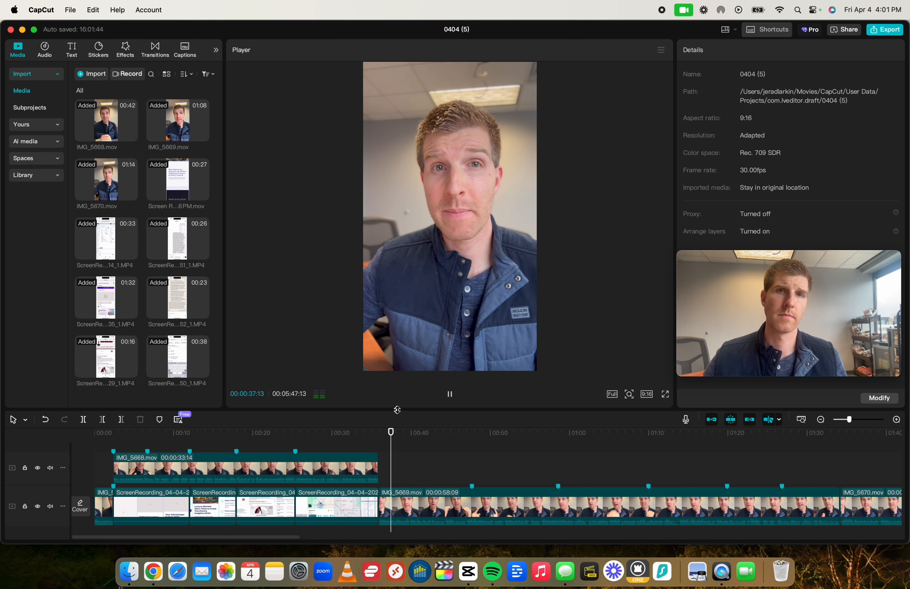
click(312, 440)
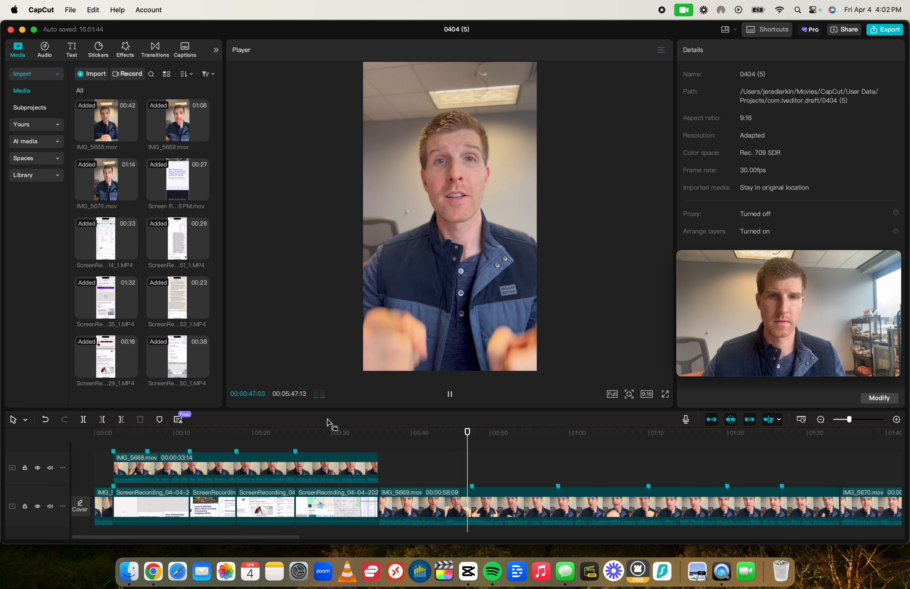
click(295, 433)
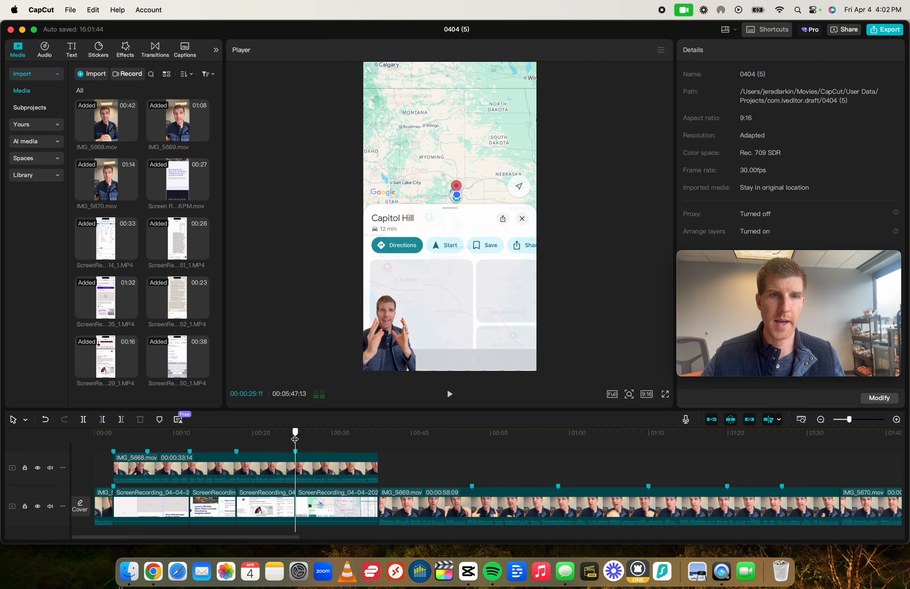
click(283, 437)
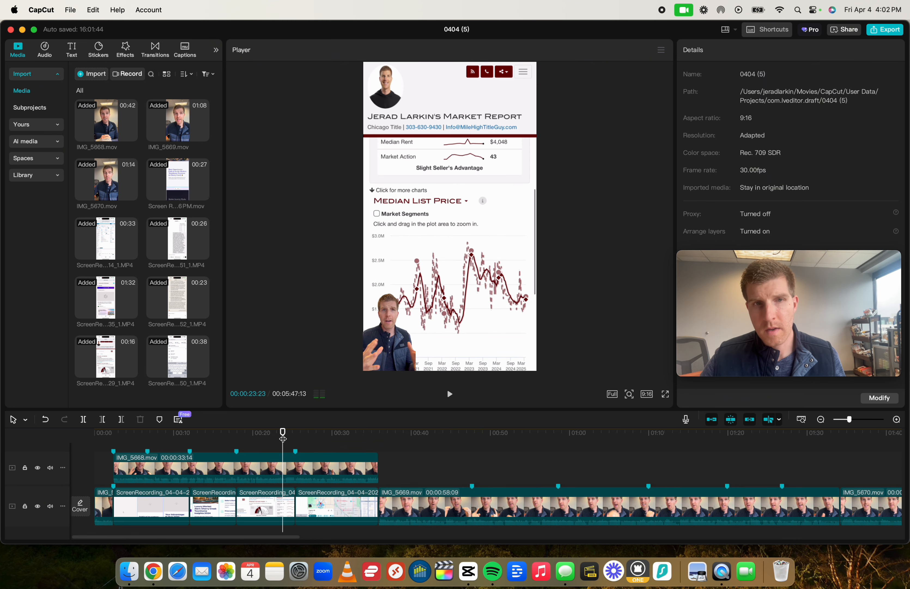
click(298, 438)
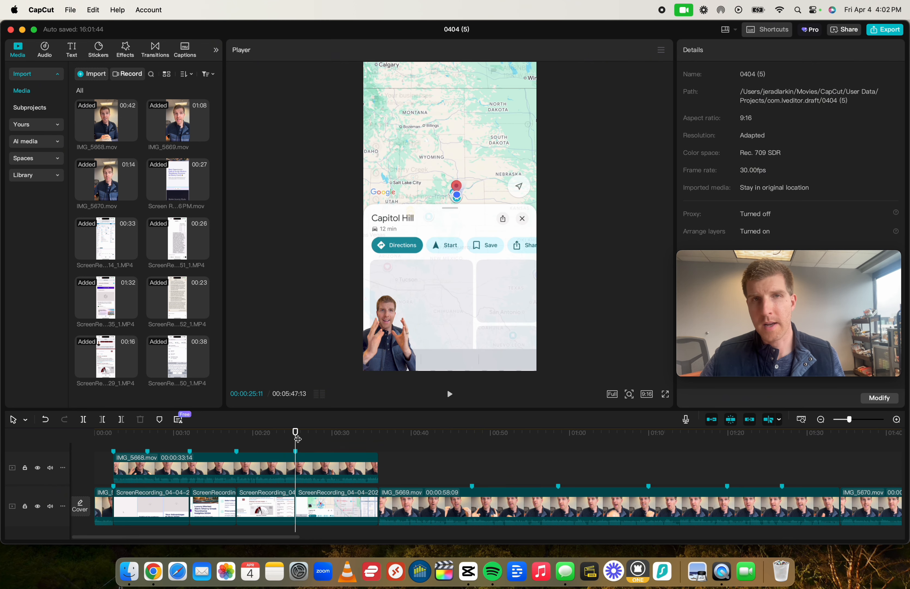
key(space)
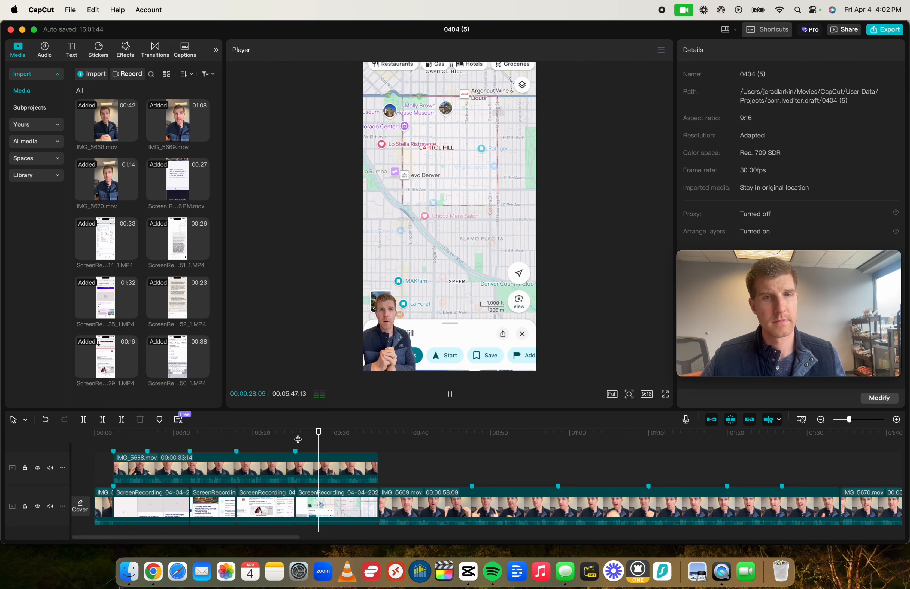
click(297, 439)
key(space)
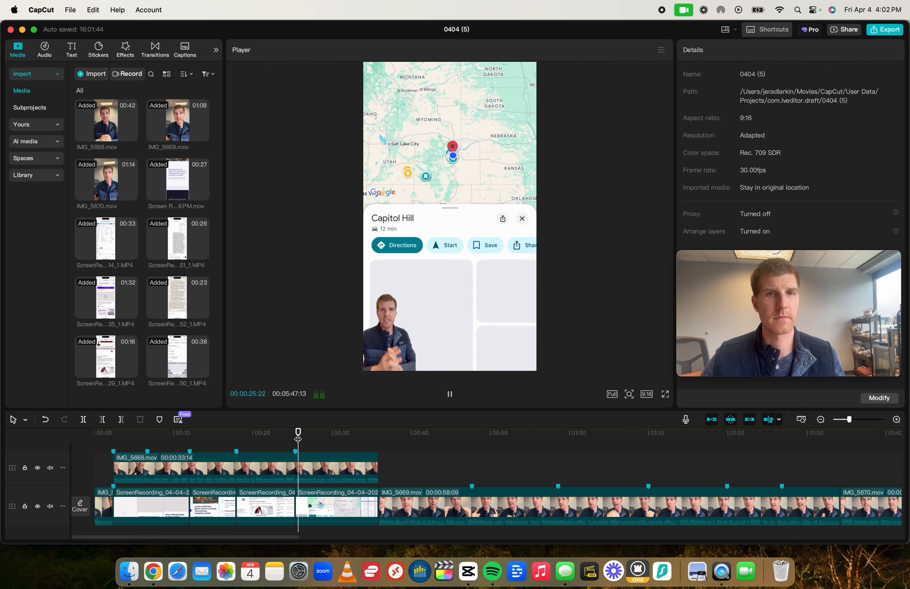
click(281, 438)
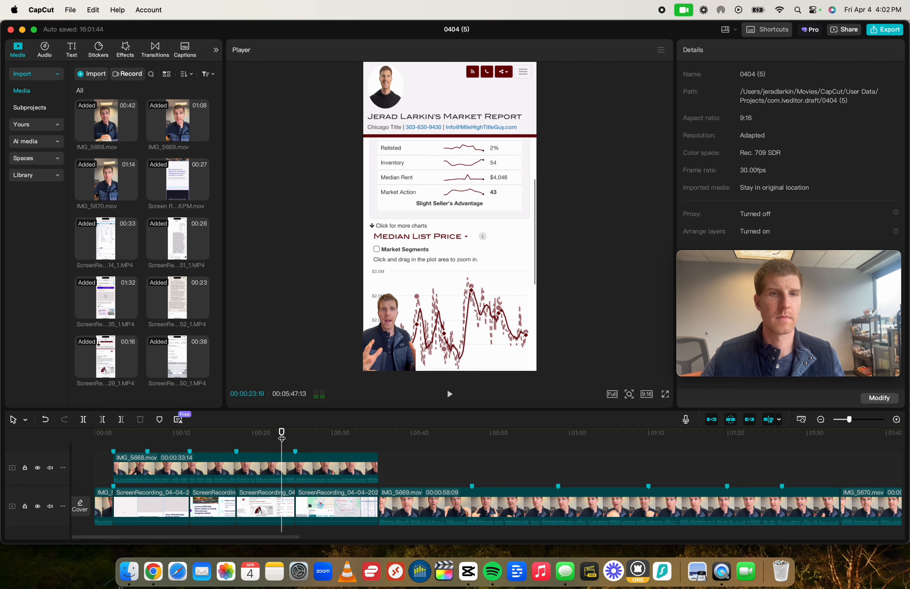
key(space)
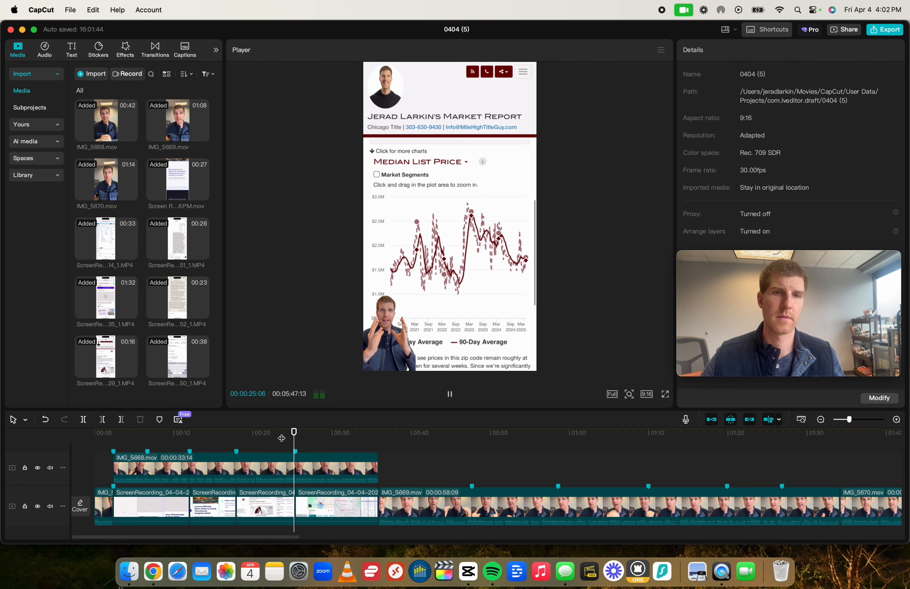
Step: Split the overlay IMG_5668.mov shortly after the map recording starts, keeping 00:00:24:10, and delete its remaining portion
key(b)
click(307, 459)
key(a)
click(380, 453)
key(space)
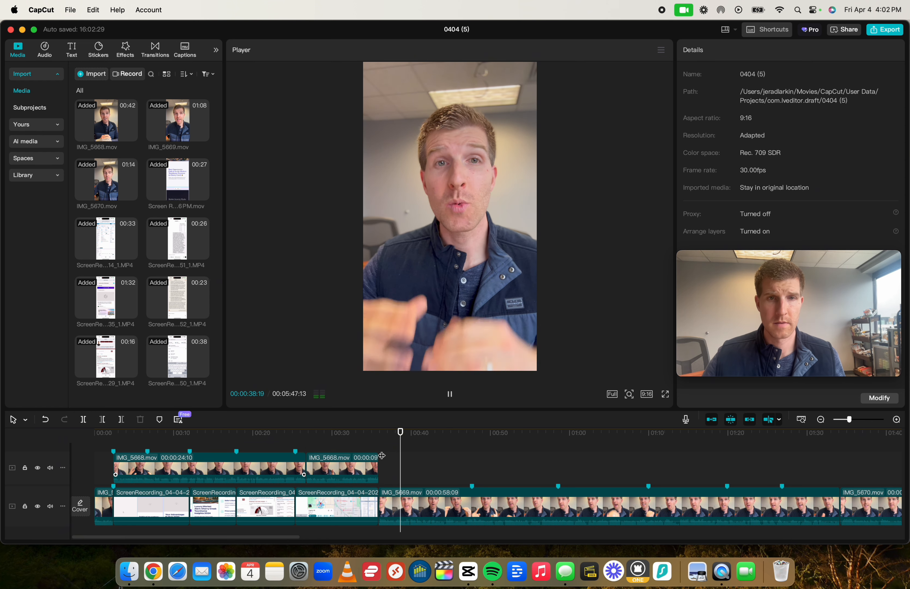
click(362, 469)
key(Delete)
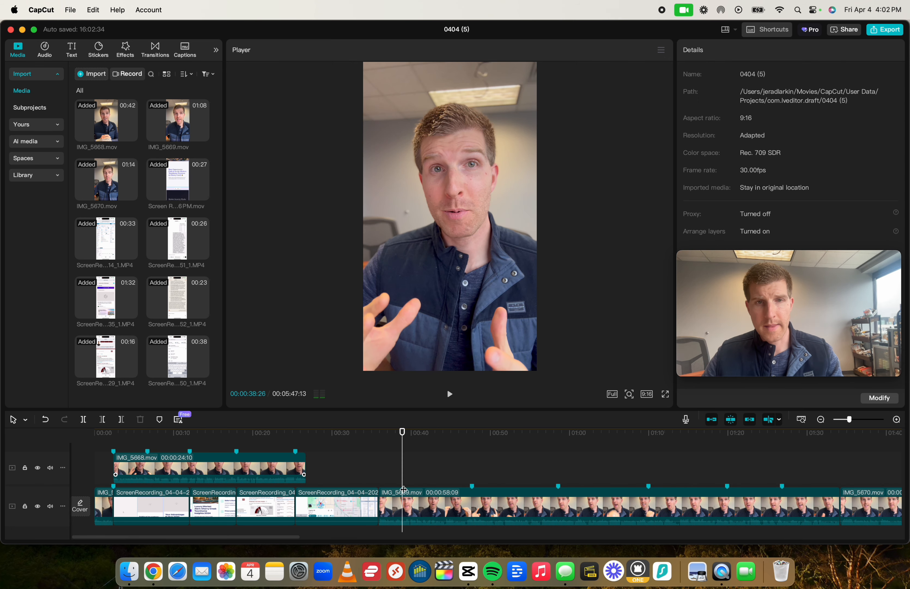
Step: Move IMG_5669.mov onto the overlay track directly after IMG_5668.mov and apply automatic background removal to it
drag(404, 497, 306, 454)
click(267, 433)
key(space)
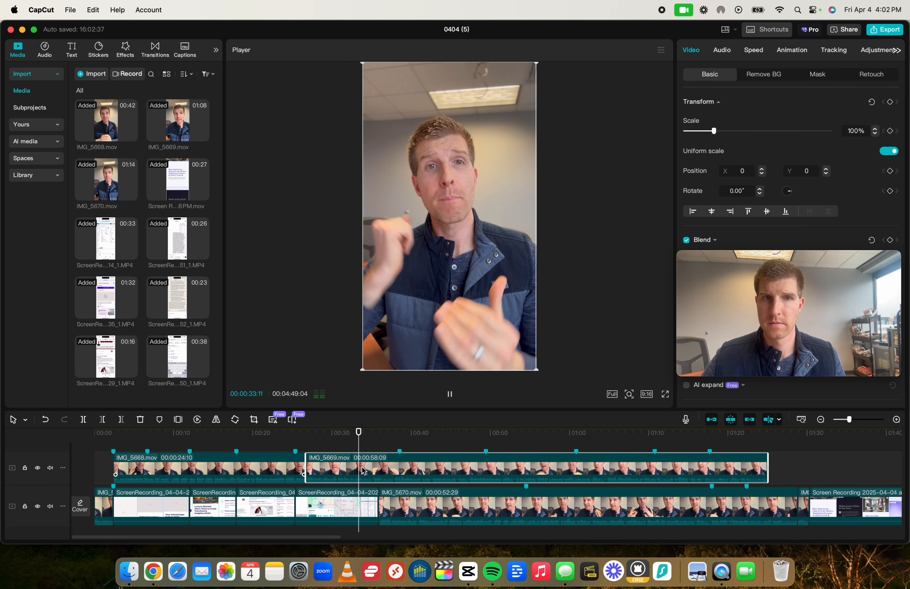
key(space)
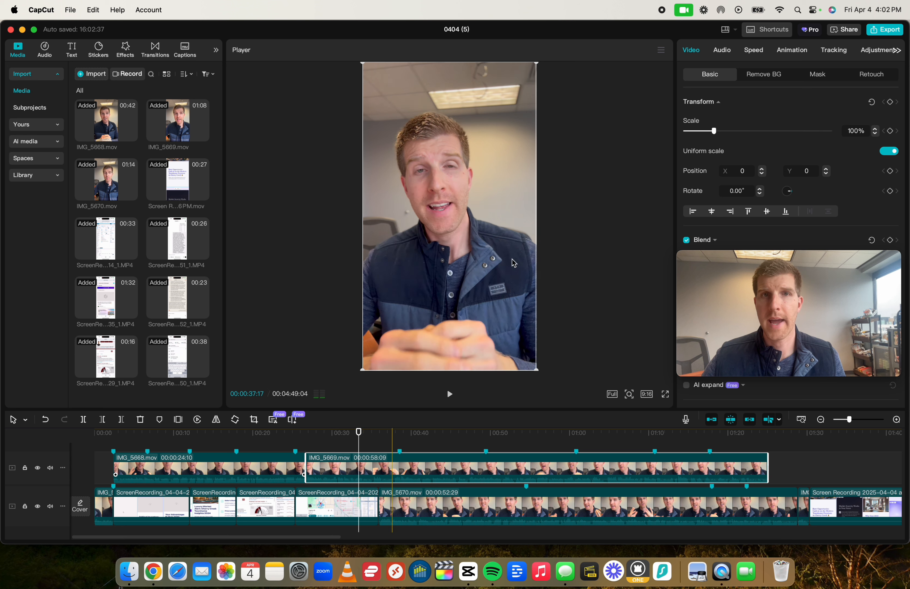
click(764, 75)
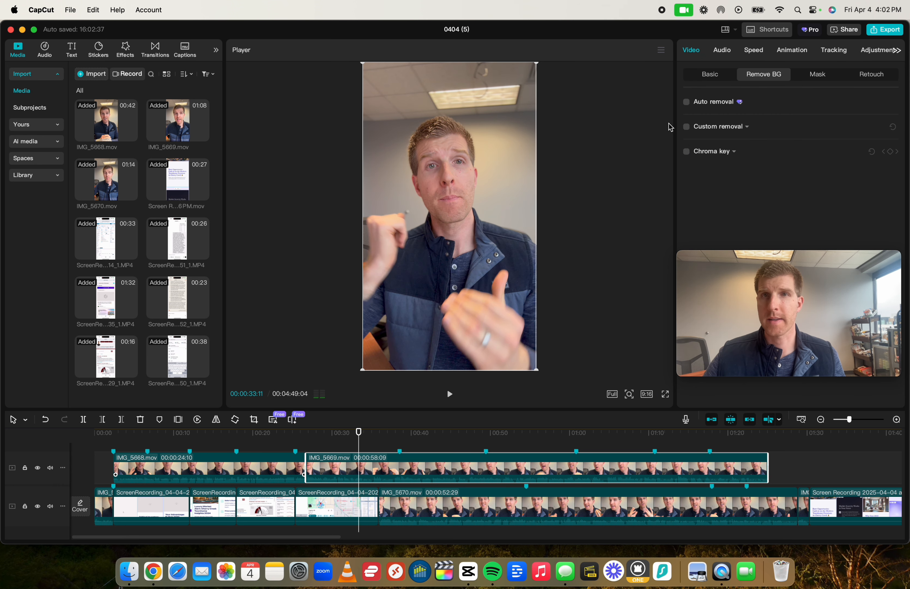
click(686, 101)
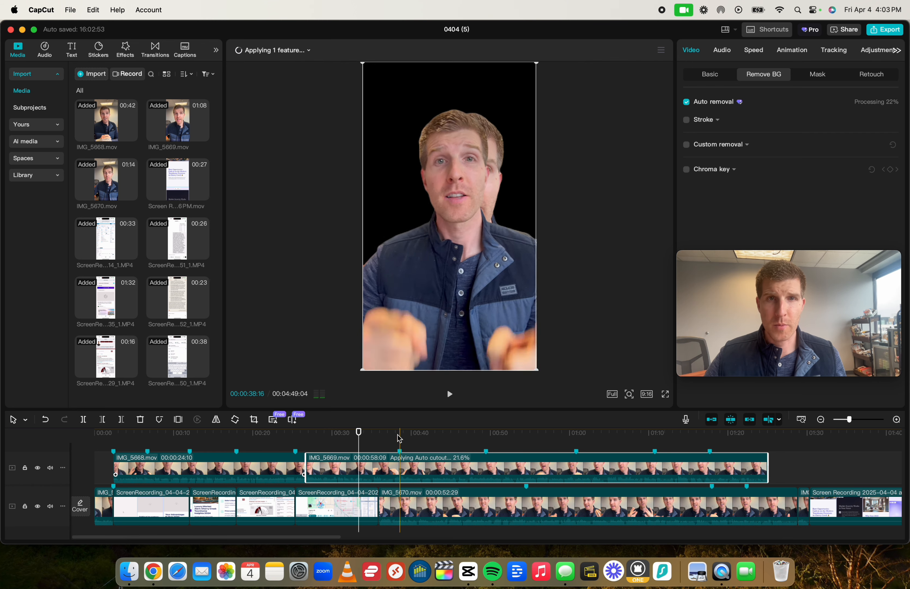
Step: Play into the map section up to 00:00:30:21 and shrink IMG_5669.mov into the lower-right corner of the video frame
click(353, 434)
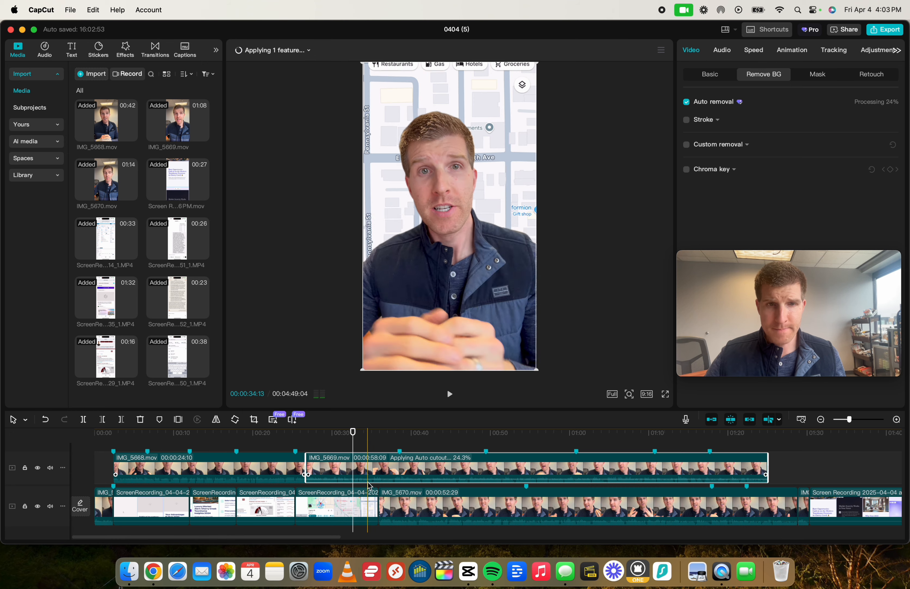
click(297, 443)
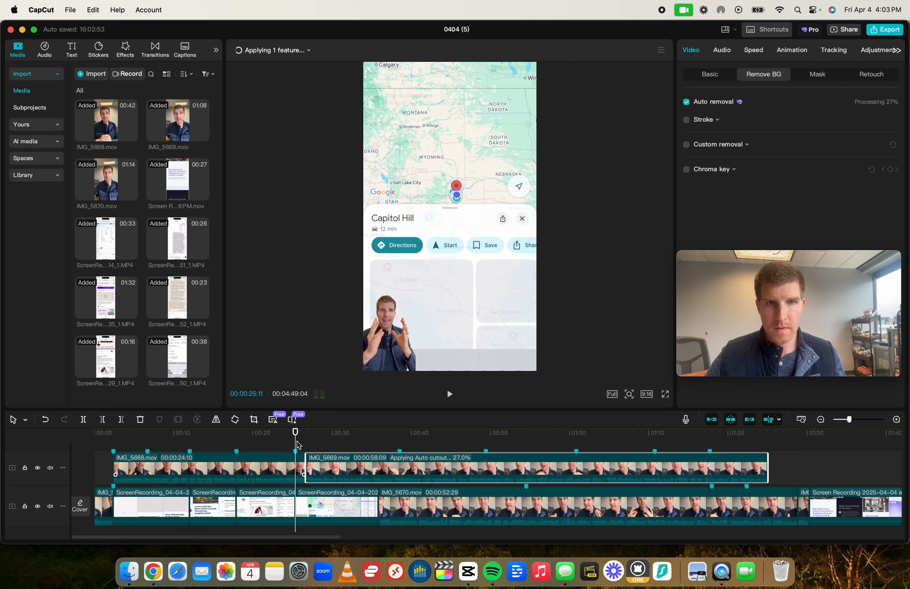
key(space)
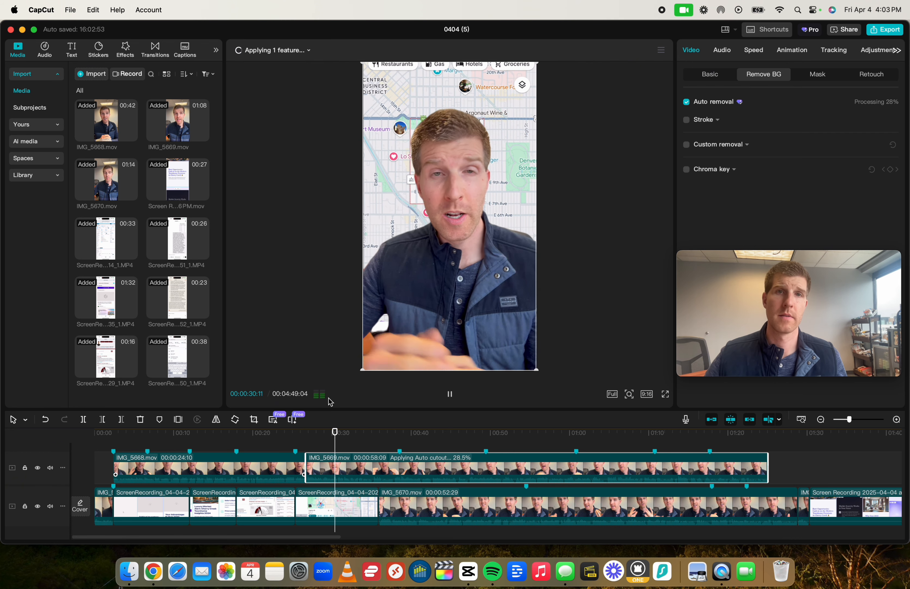
key(space)
drag(532, 65, 501, 320)
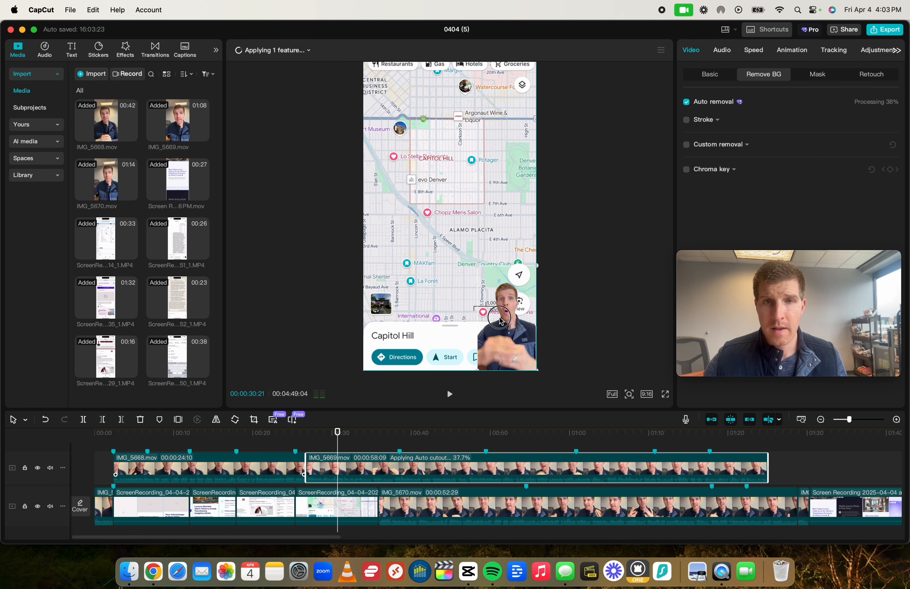
Step: Play past the end of the map recording and disable the IMG_5670.mov clip on the main track
click(292, 440)
key(space)
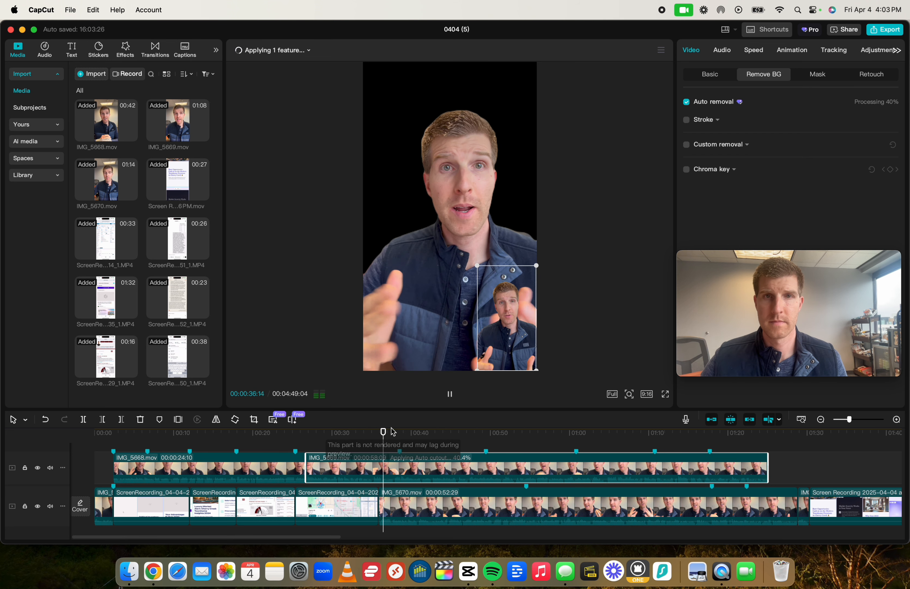
key(space)
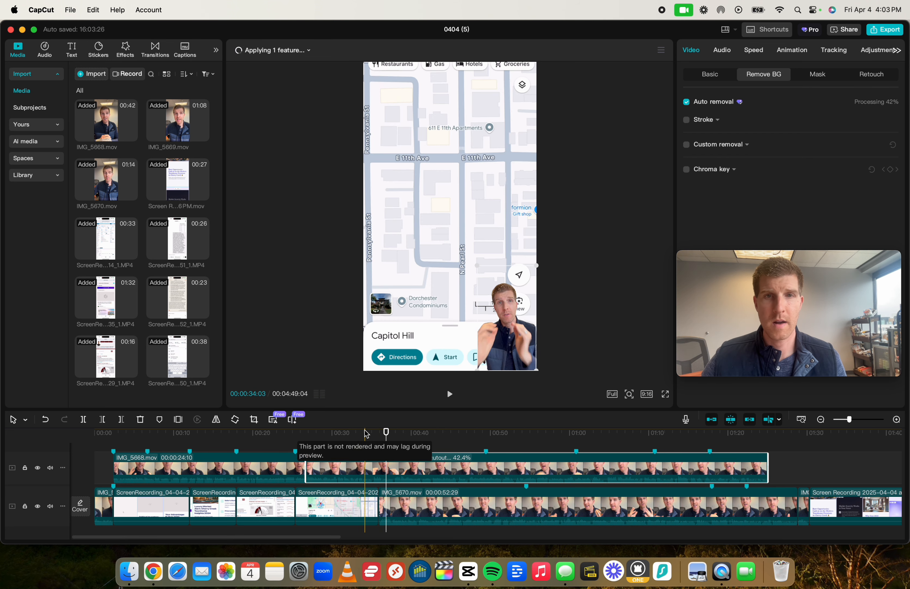
key(super+minus)
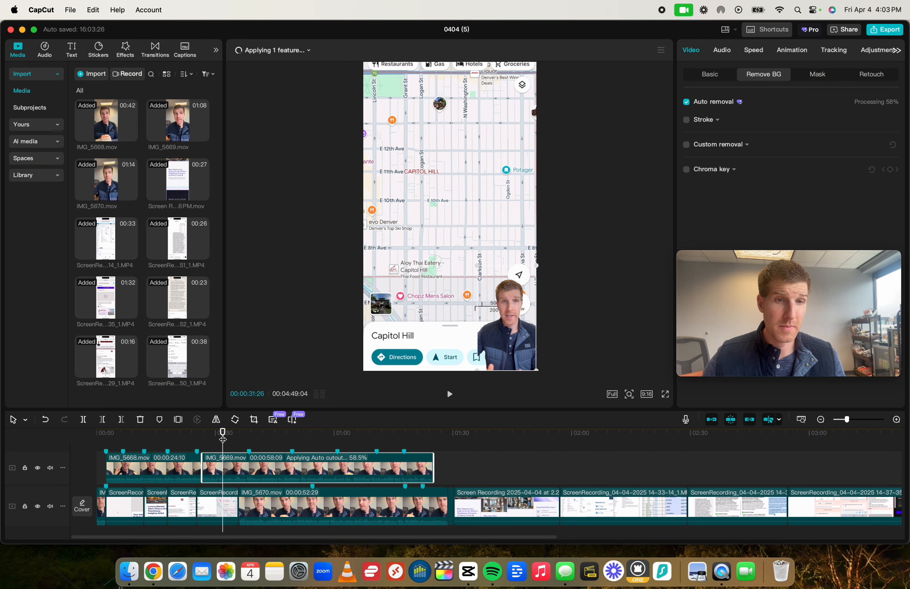
key(space)
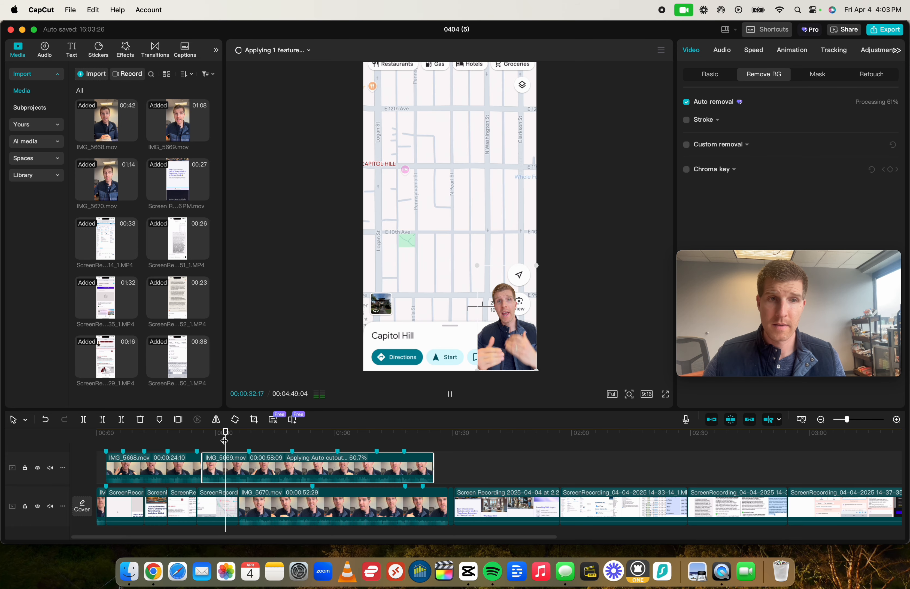
scroll(224, 440, up, 3)
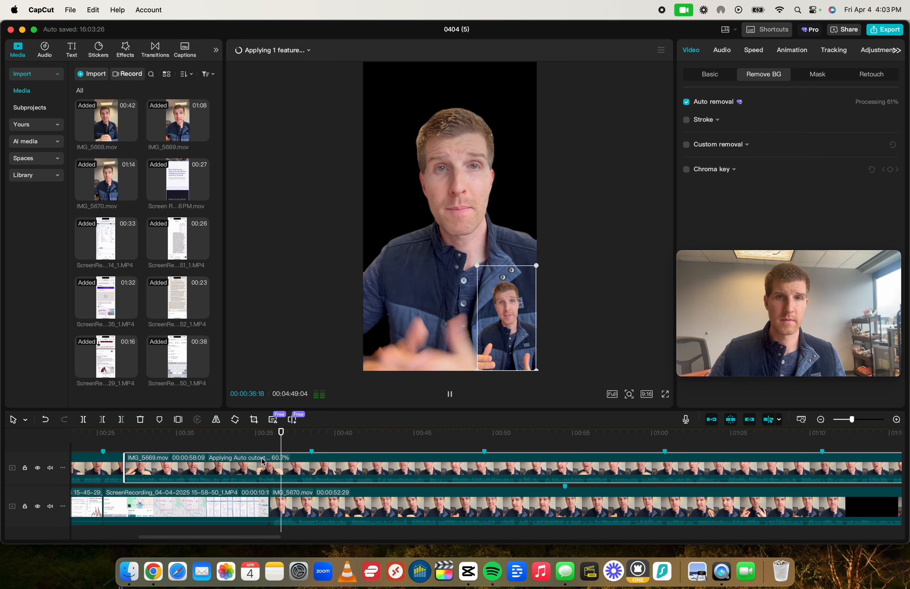
key(space)
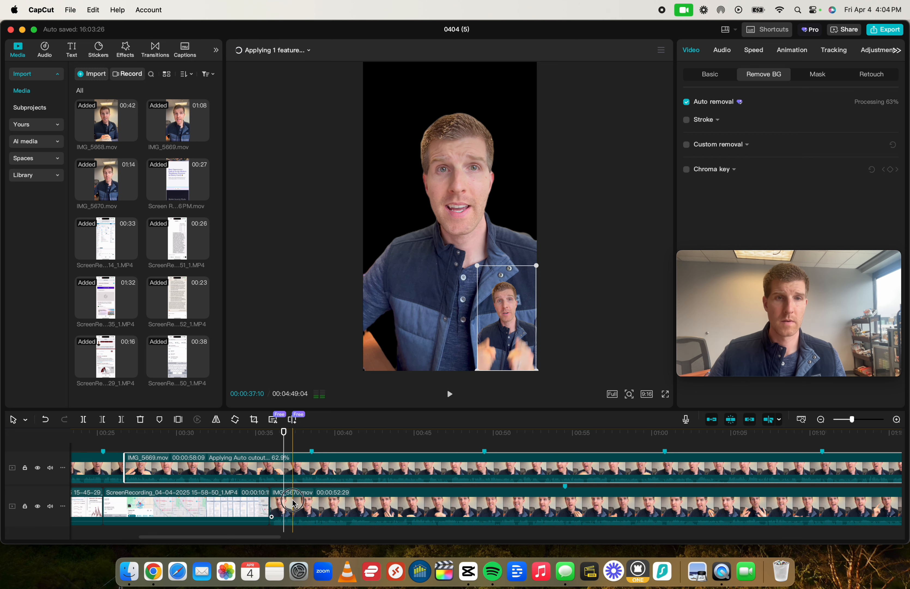
click(292, 499)
key(v)
key(space)
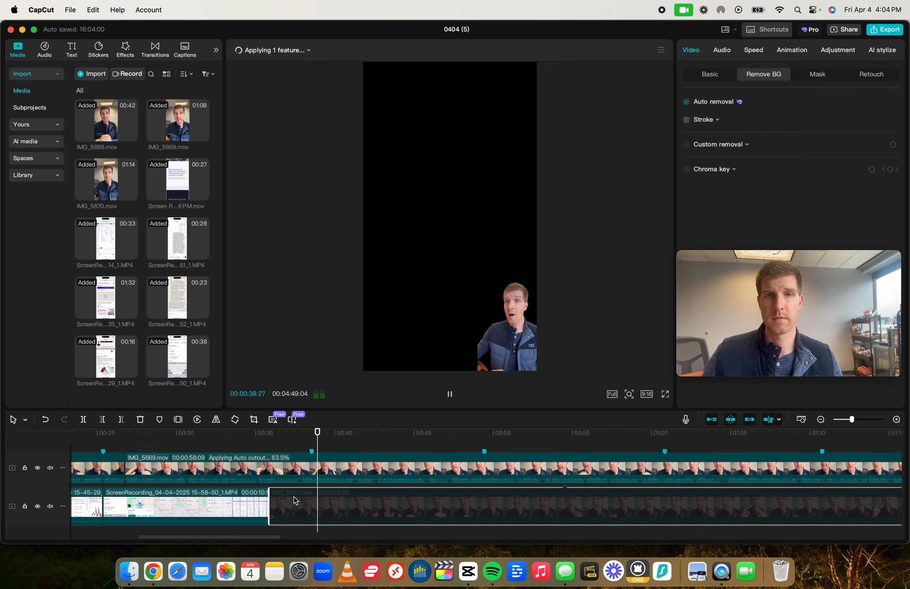
key(space)
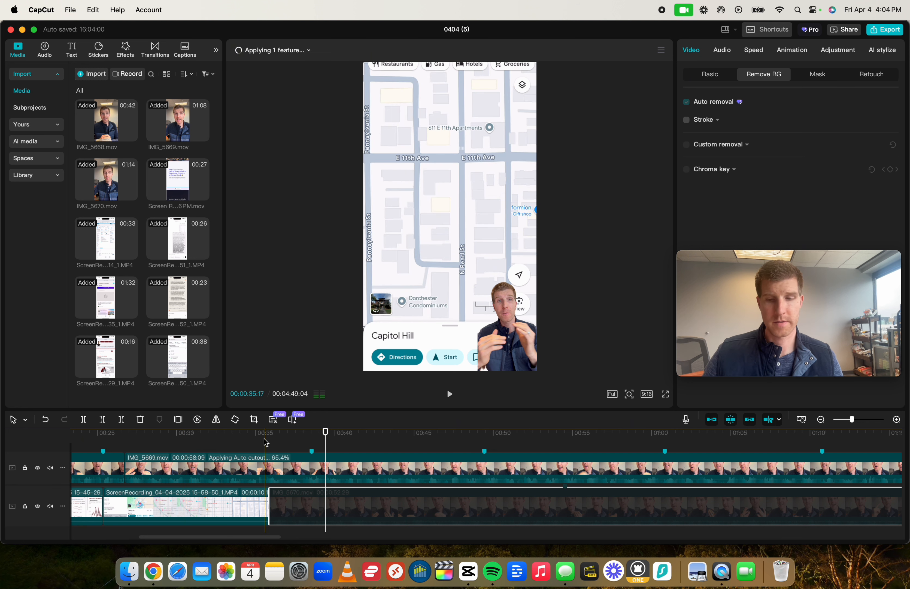
Step: Play the map section and split overlay clip IMG_5669.mov at 00:00:34:16 and again at the following marker
scroll(265, 439, down, 2)
scroll(265, 443, down, 2)
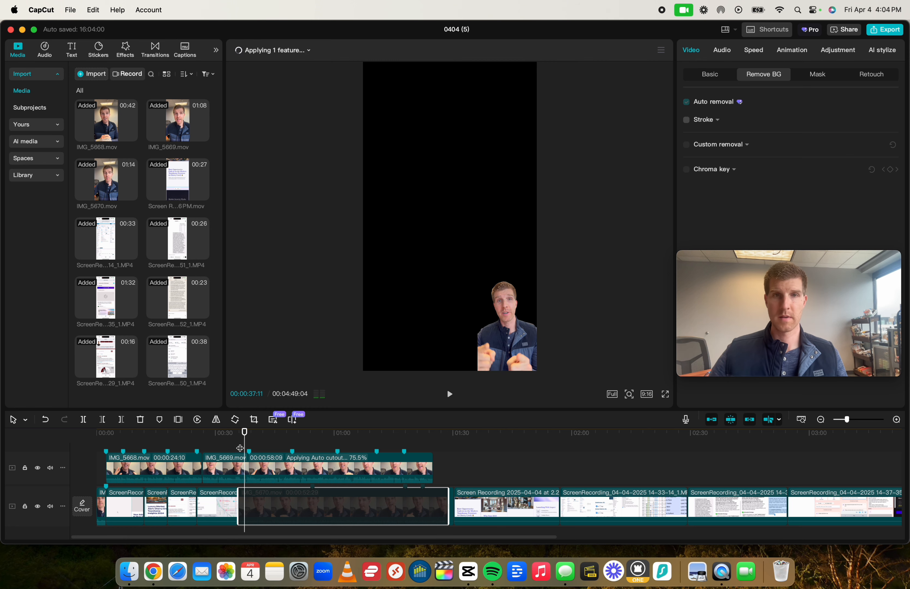
scroll(240, 447, up, 3)
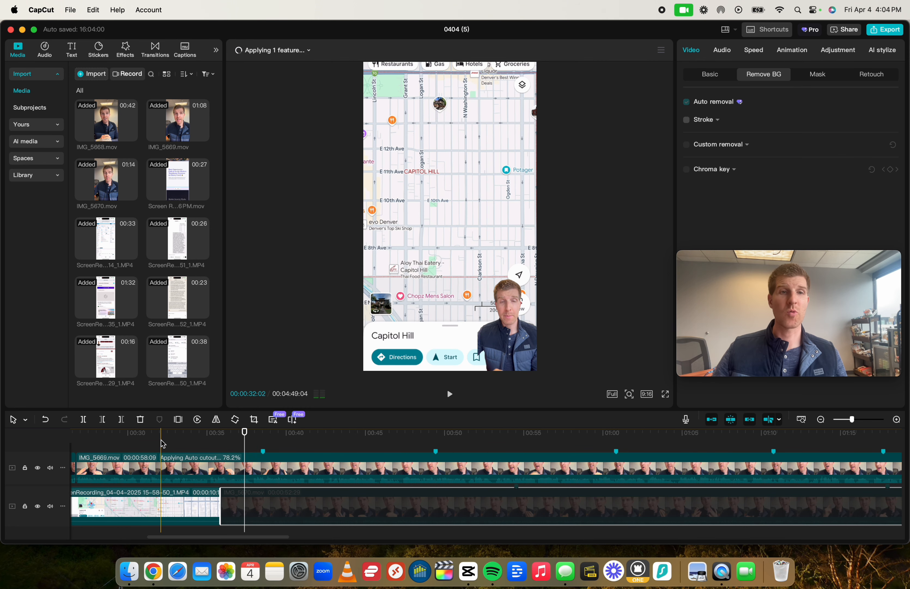
click(134, 435)
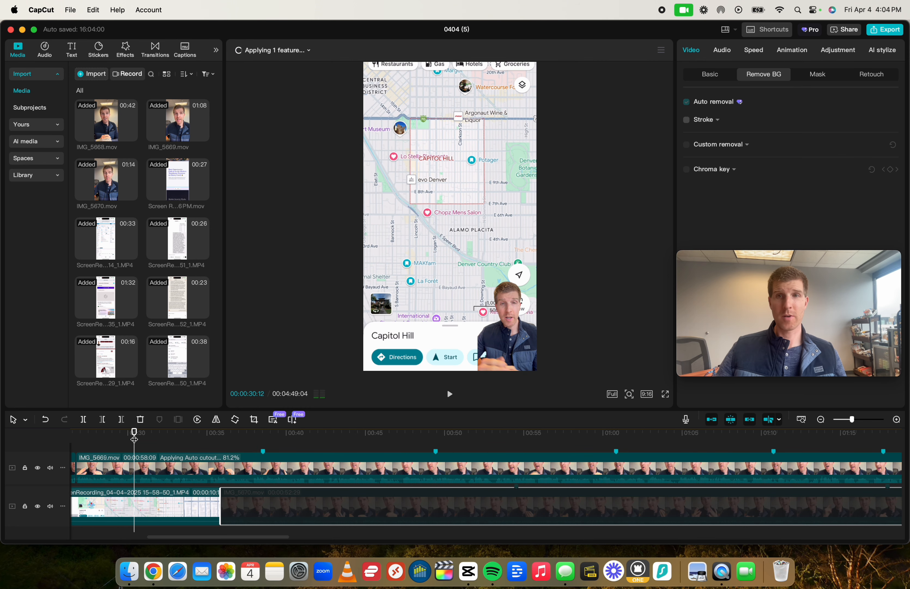
key(space)
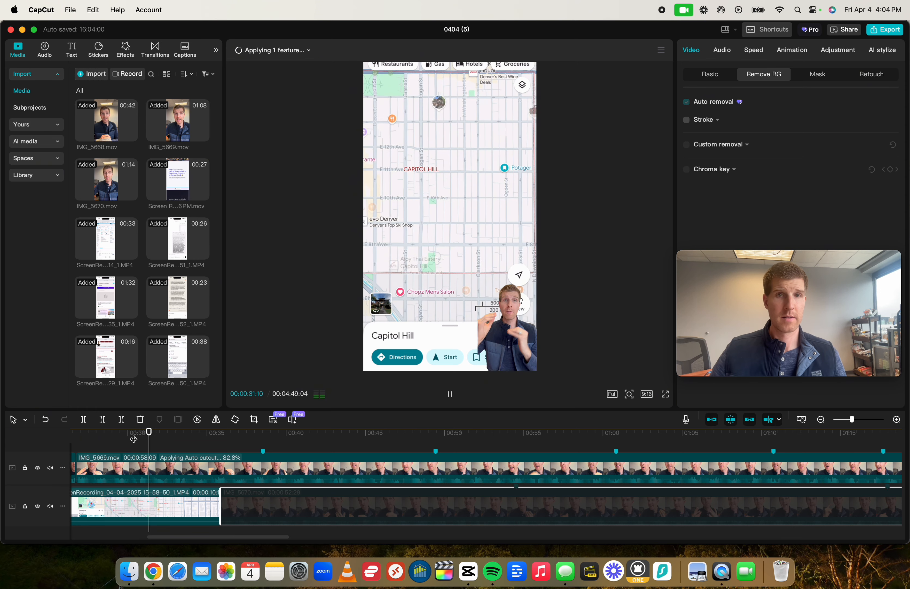
key(b)
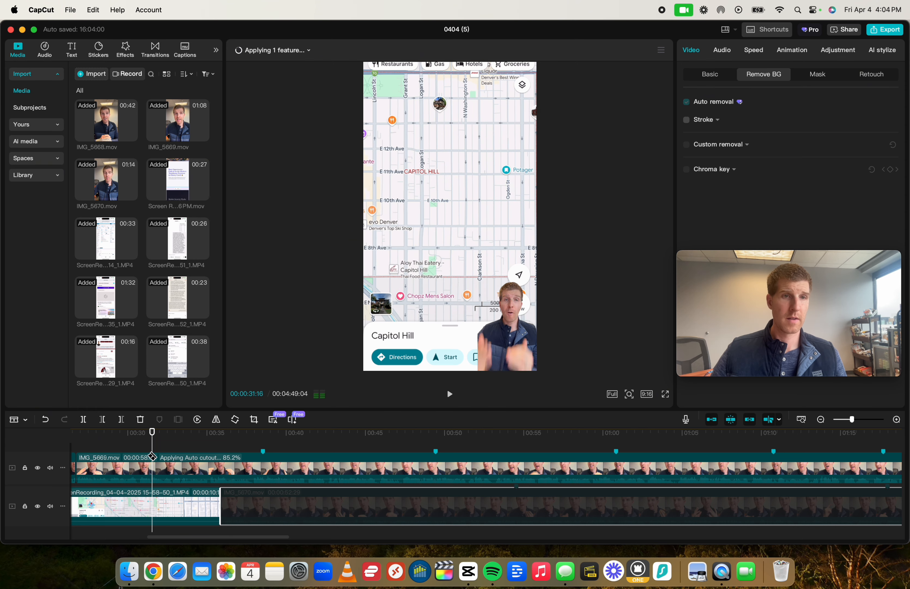
key(space)
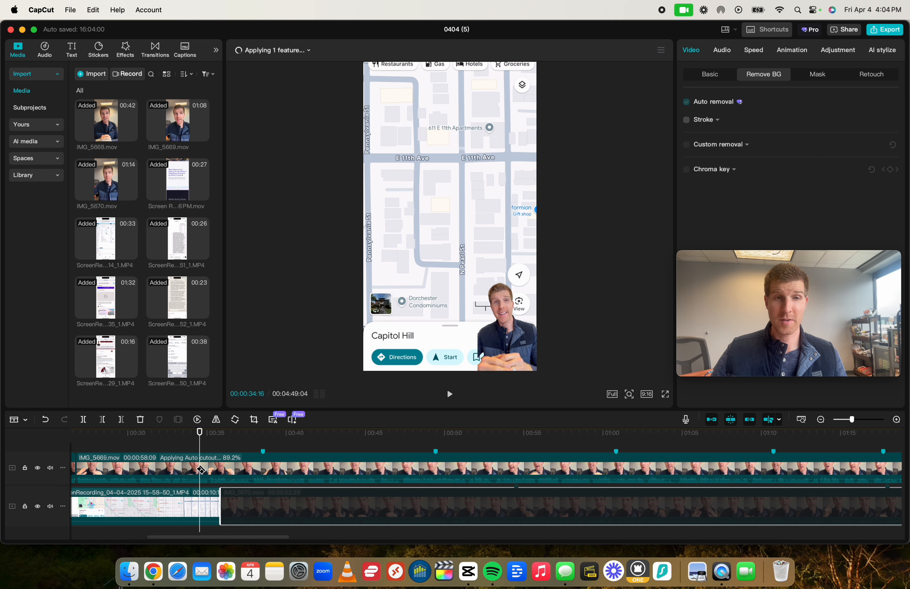
click(200, 469)
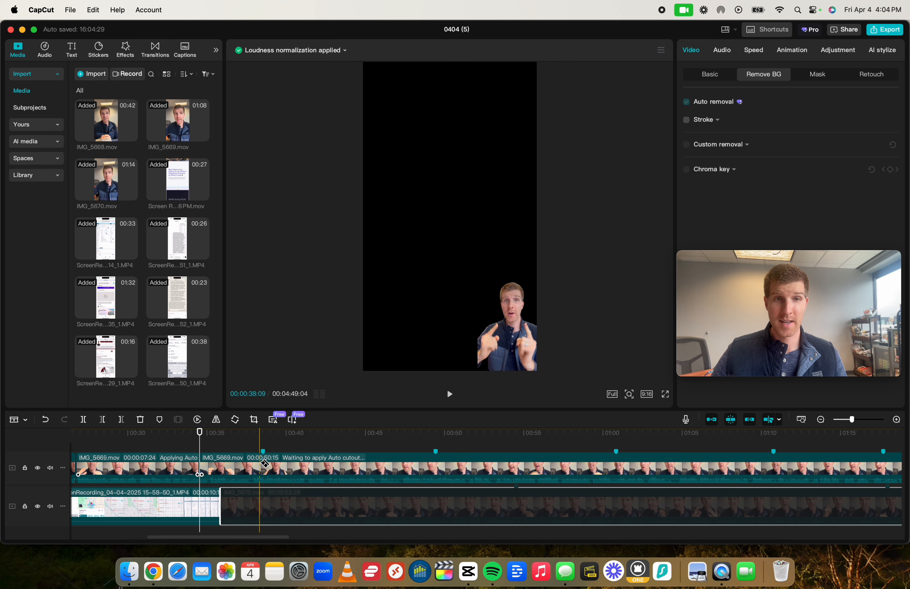
click(262, 464)
key(a)
Step: Turn off automatic background removal for the short middle segment of IMG_5669.mov and confirm stopping the cutout
click(243, 471)
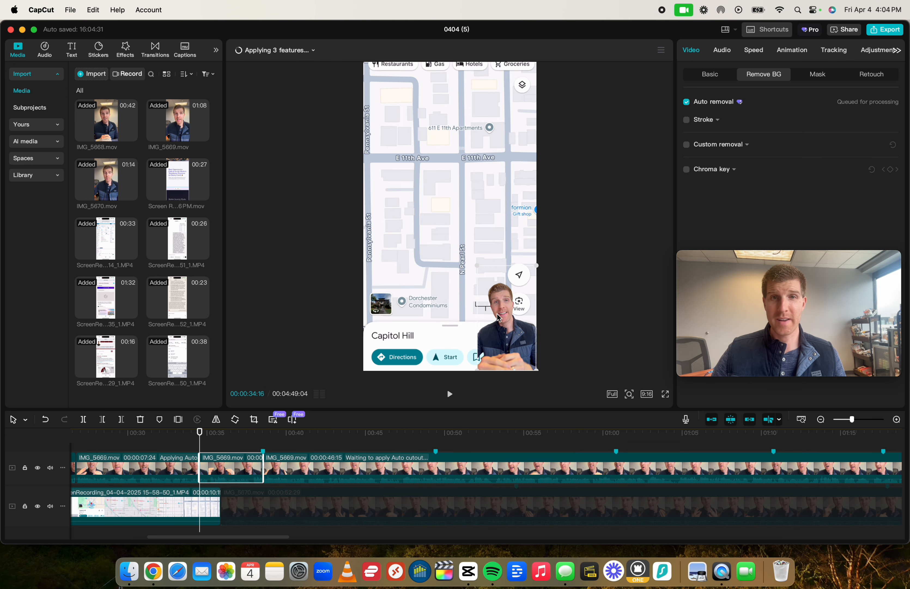
click(686, 102)
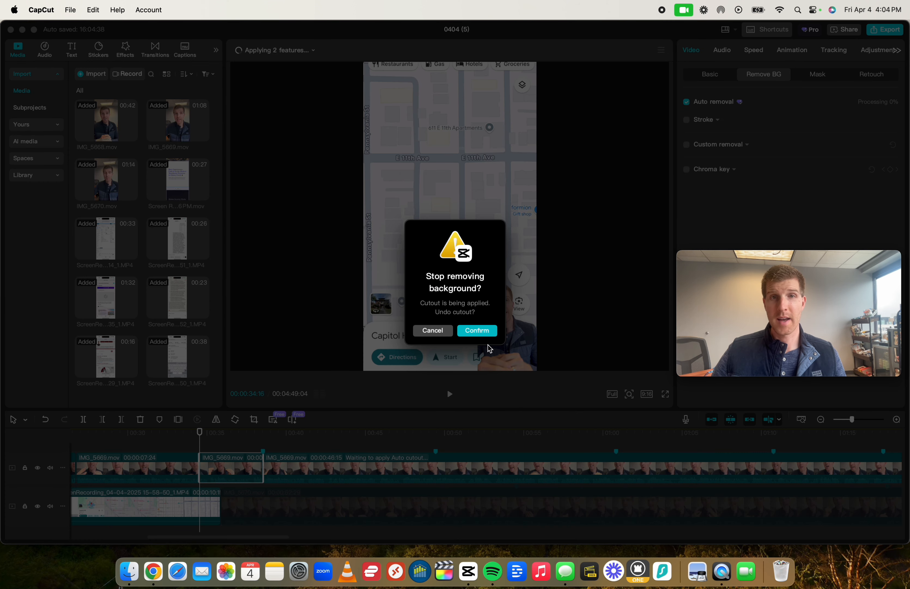
click(476, 330)
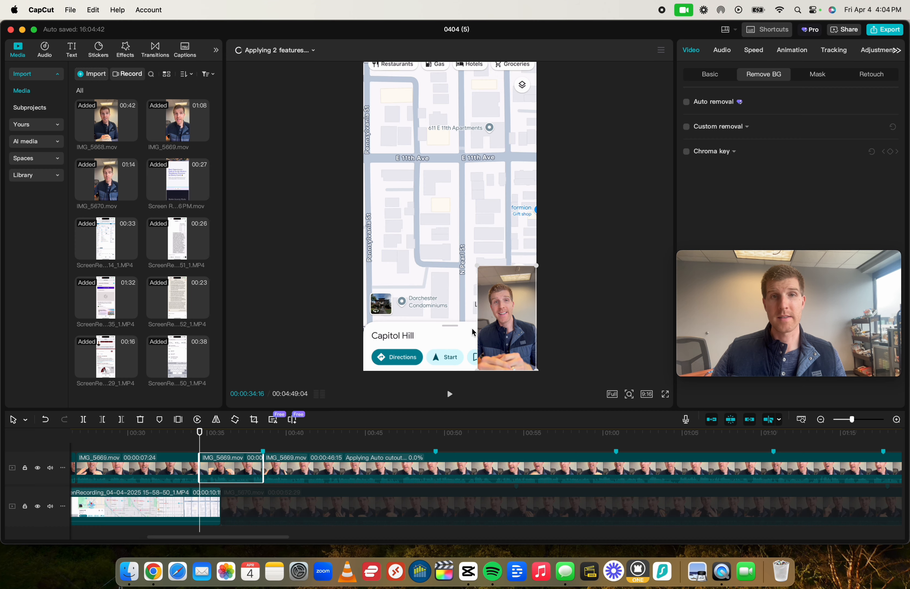
Step: Make the middle IMG_5669.mov segment fill the frame with a scale of 100% and position X 0, Y 0
drag(193, 436, 227, 441)
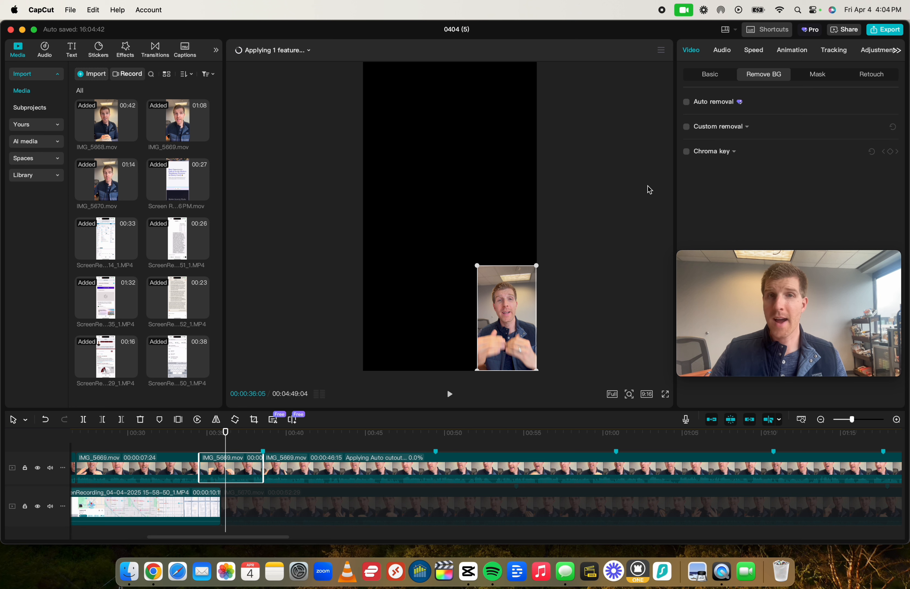
click(708, 75)
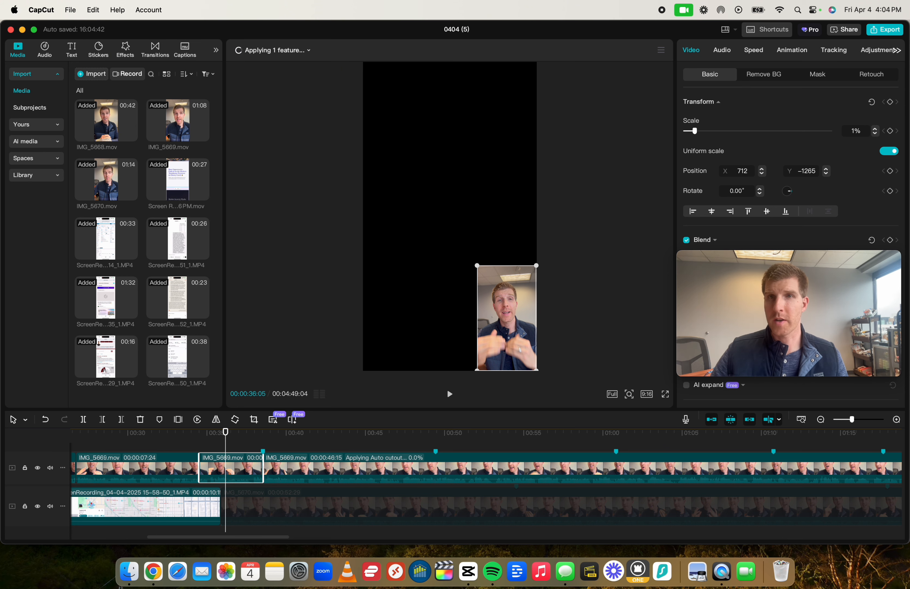
text(0)
key(Return)
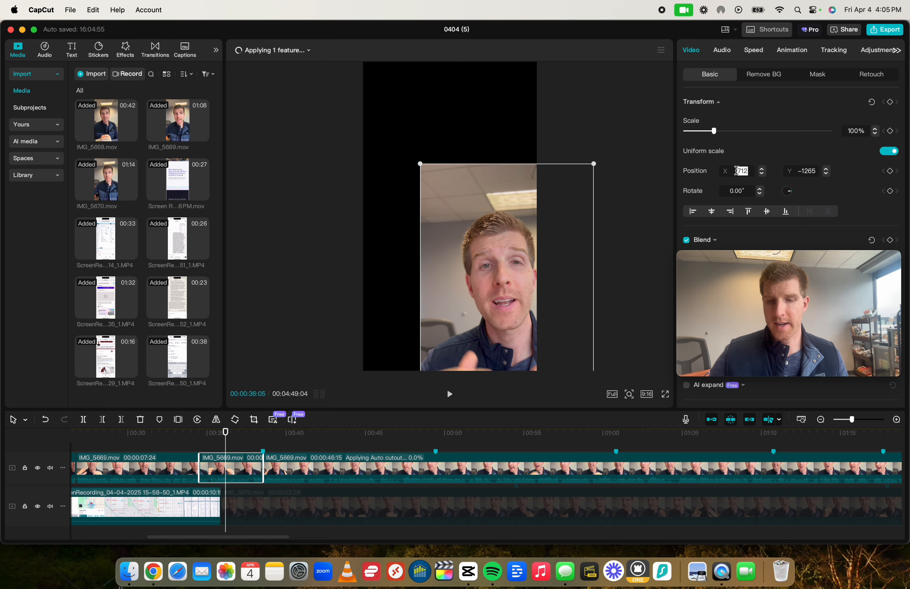
key(Tab)
key(Tab)
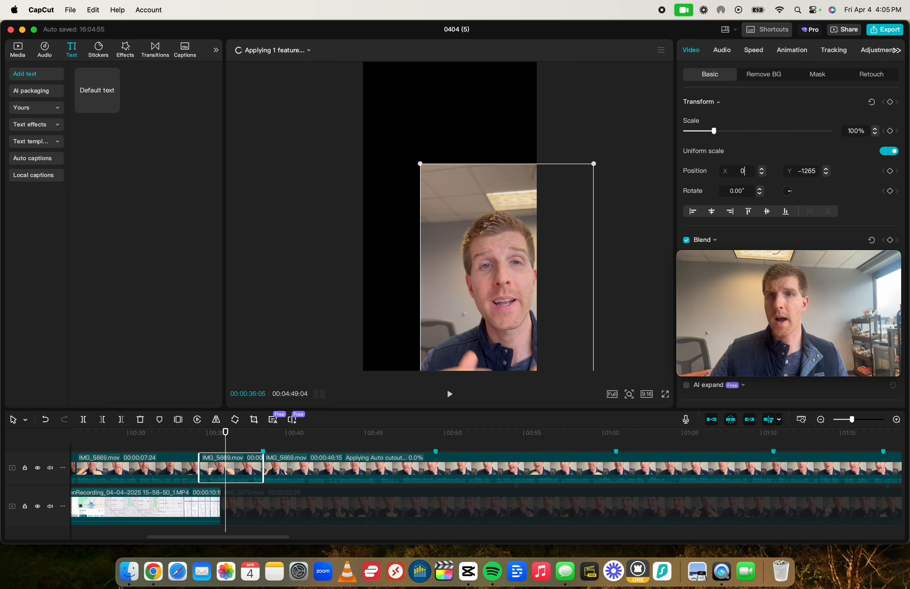
click(798, 169)
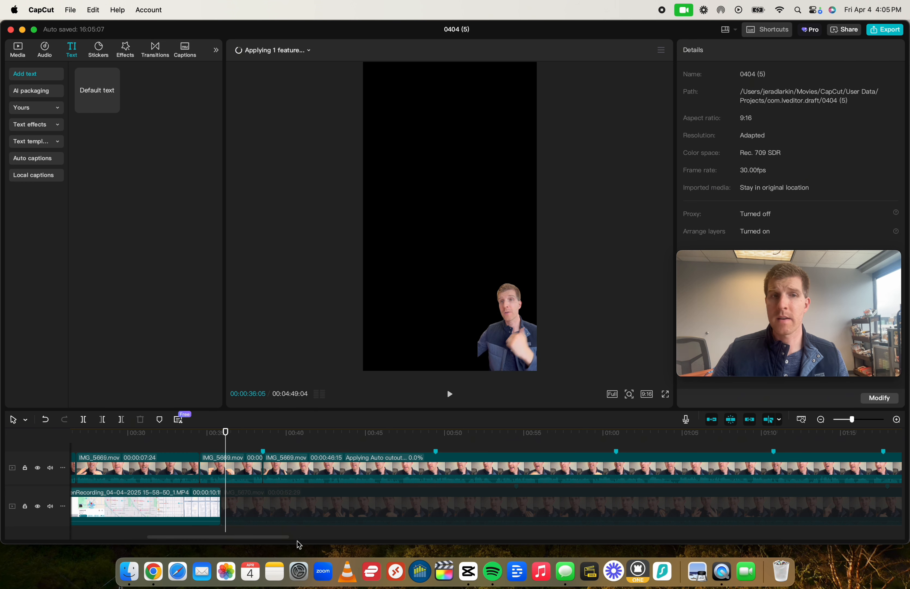
click(250, 476)
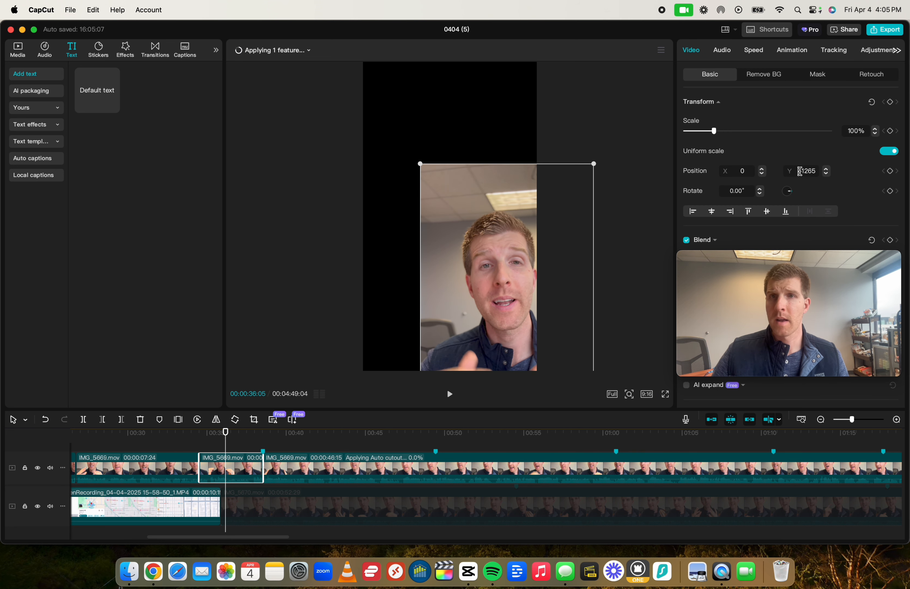
key(Return)
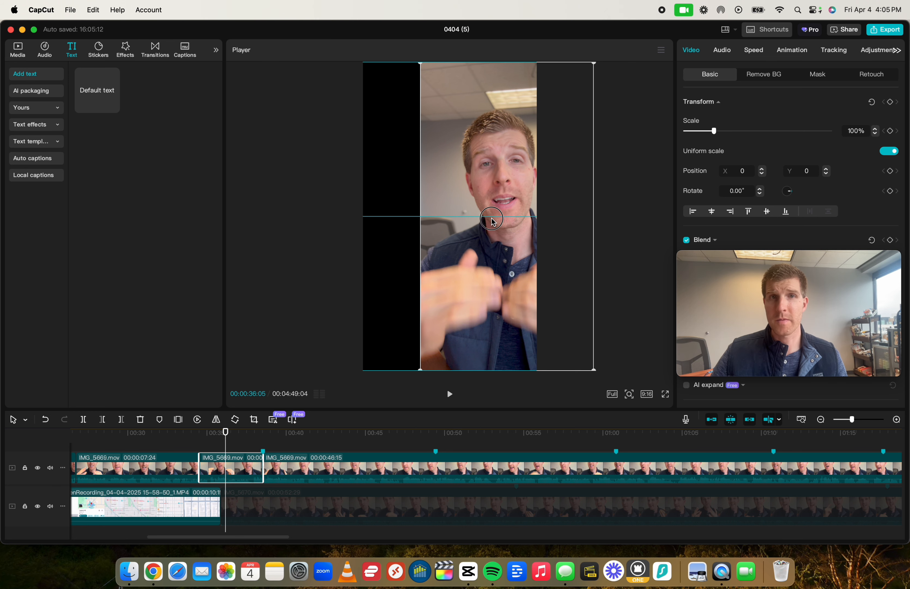
drag(524, 222, 408, 235)
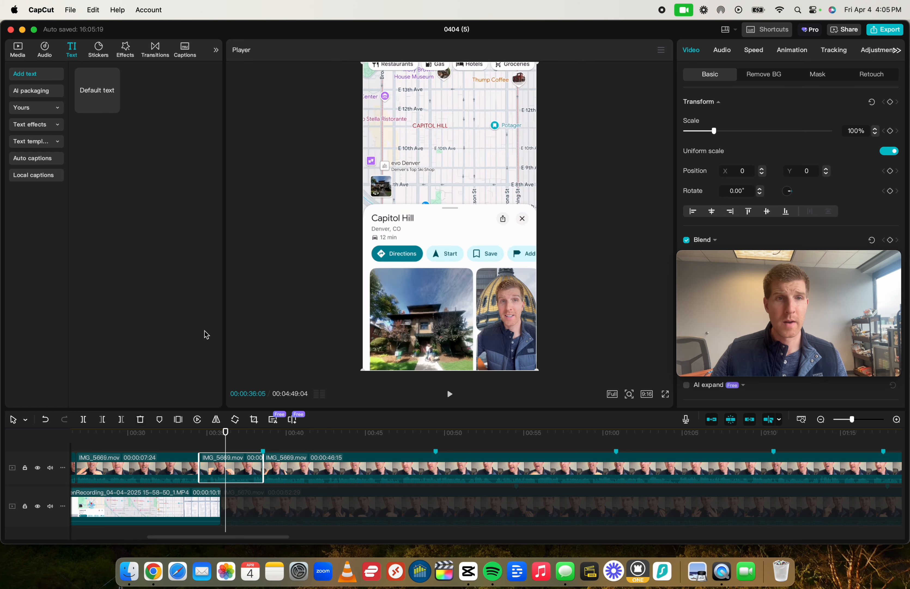
Step: Play the timeline from before the full-frame IMG_5669.mov segment to beyond its end to check the transitions
click(186, 433)
key(space)
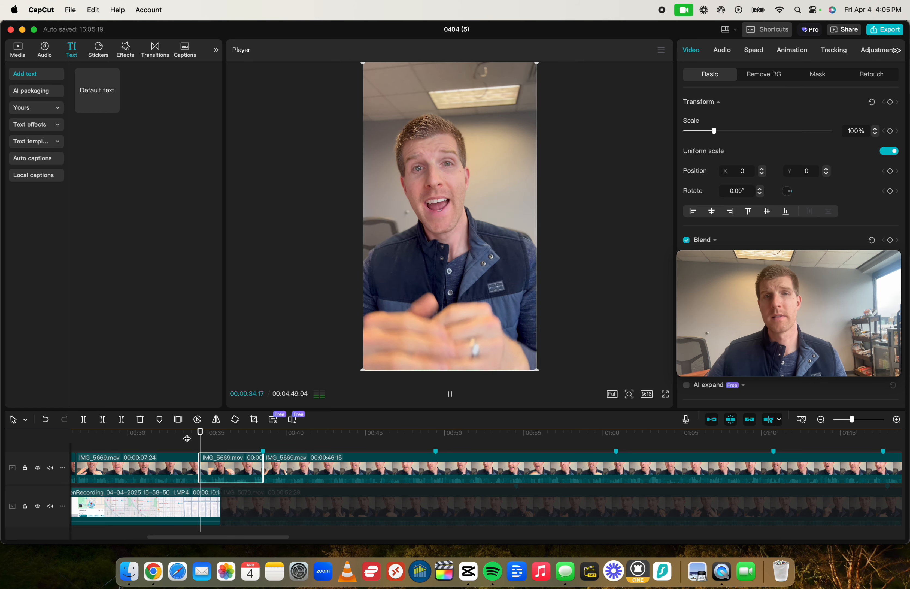
key(XF86AudioRaiseVolume)
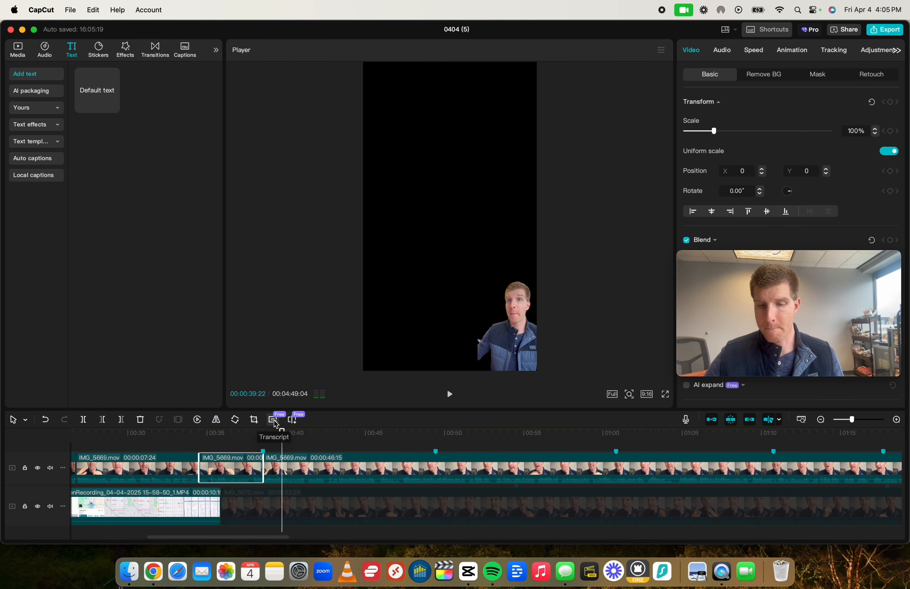
key(super+minus)
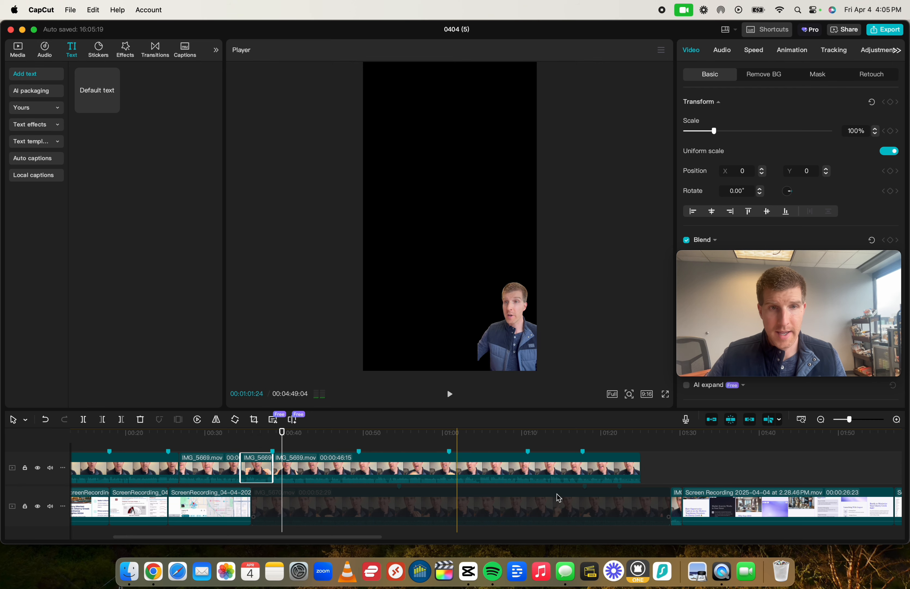
scroll(700, 476, right, 10)
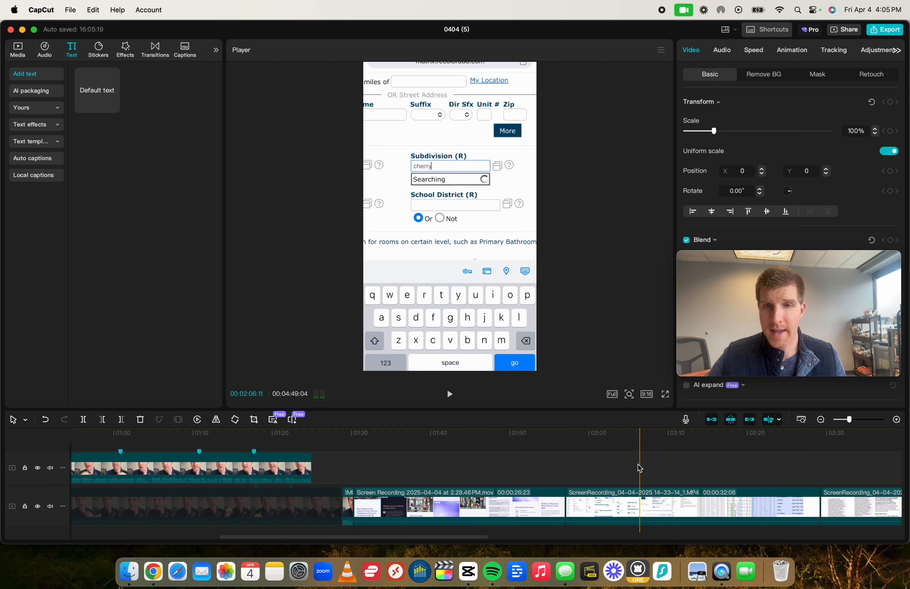
scroll(591, 479, left, 2)
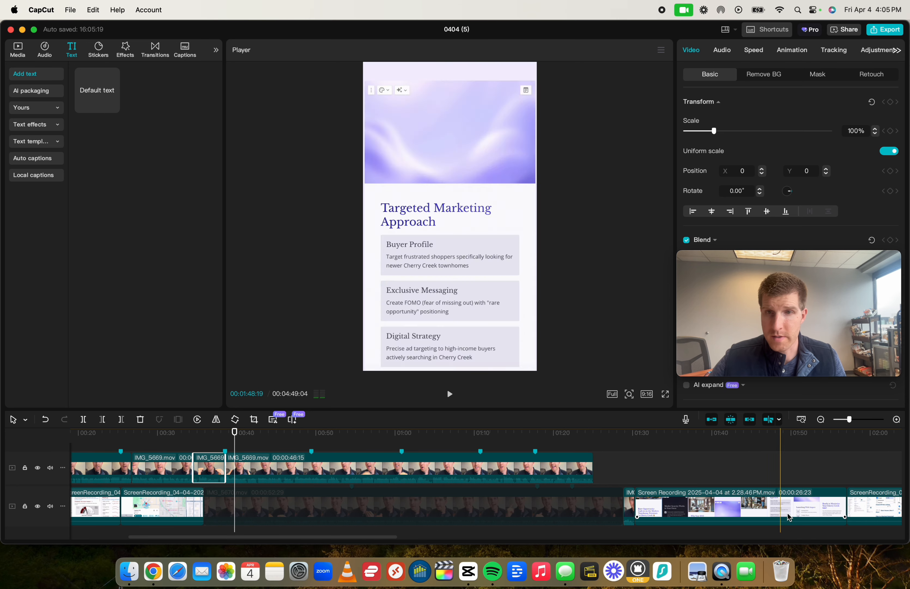
drag(861, 497, 216, 496)
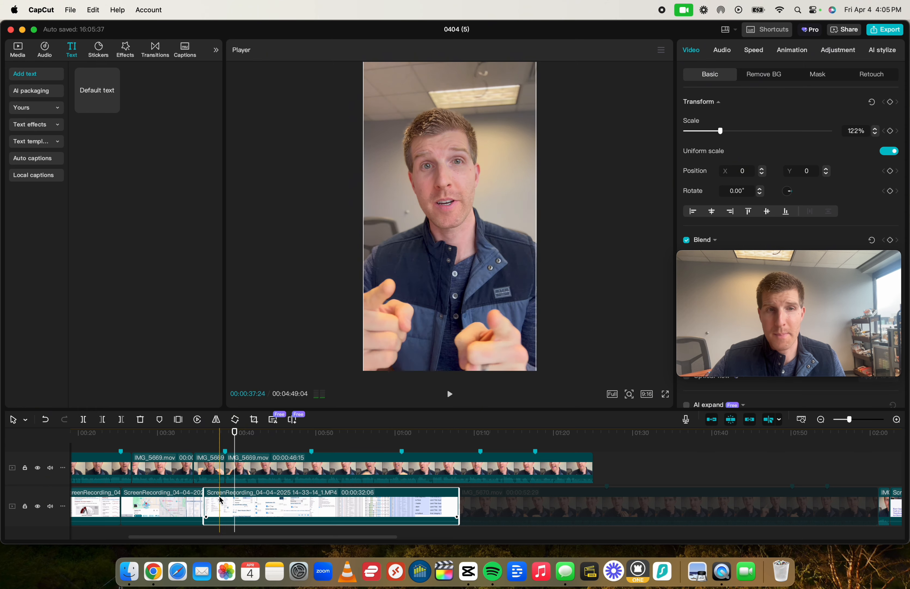
mouse_move(230, 505)
mouse_down()
mouse_move(294, 505)
mouse_move(266, 502)
mouse_move(298, 496)
mouse_move(234, 498)
mouse_up()
key(Up)
key(Up)
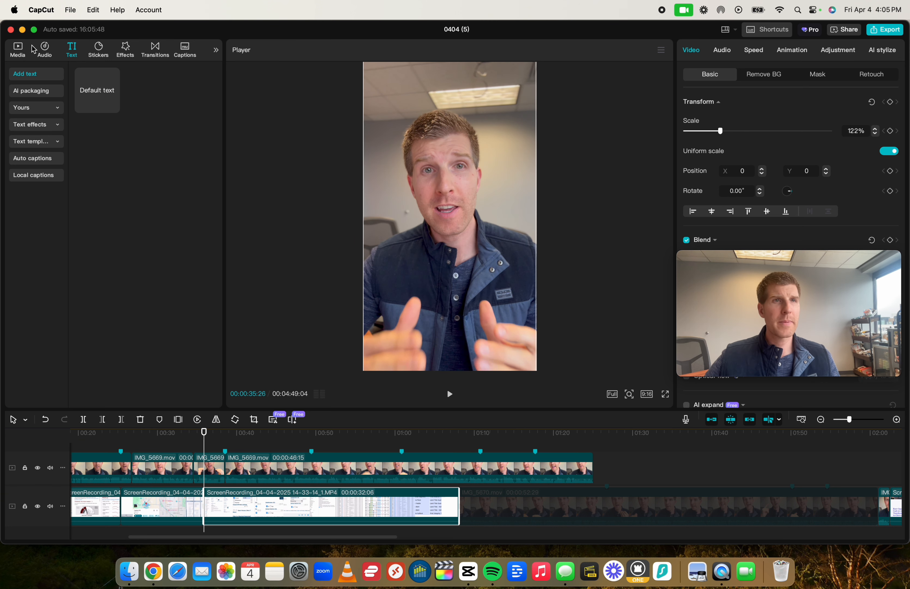
click(20, 49)
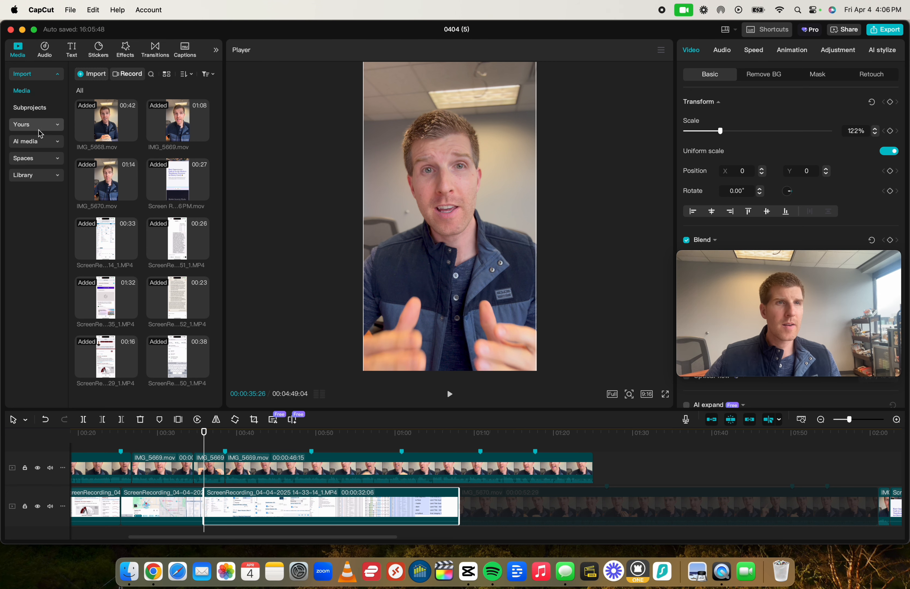
click(45, 51)
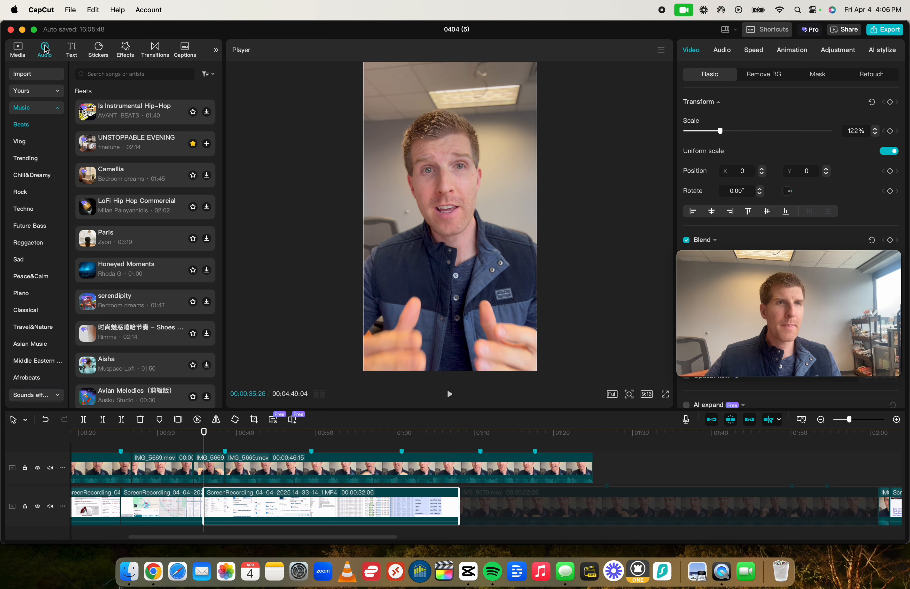
click(74, 51)
click(98, 49)
click(125, 49)
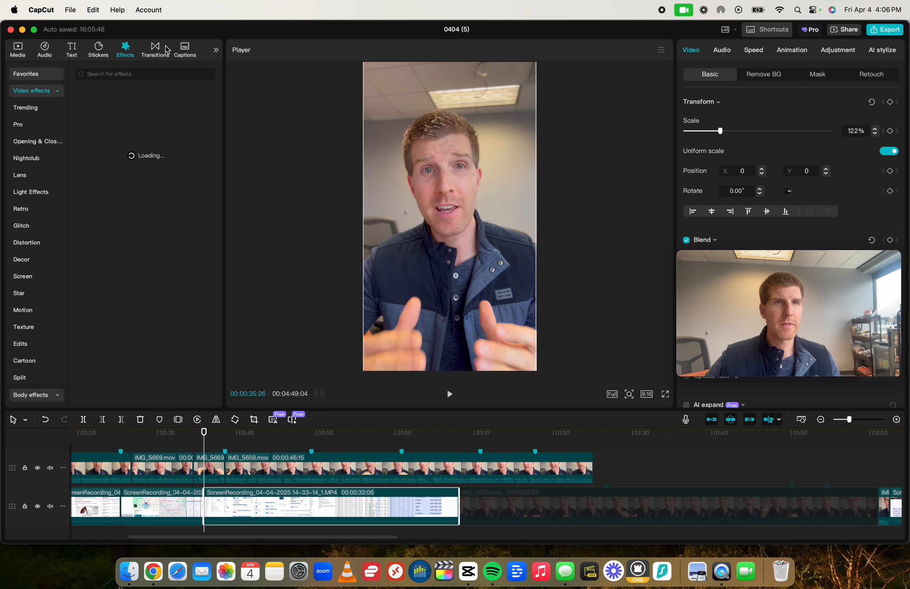
click(155, 49)
Step: Insert the 12-second black Trending stock clip from the media library before ScreenRecording 14-33-14 and place the playhead at the 00:00:38:16 marker
click(31, 49)
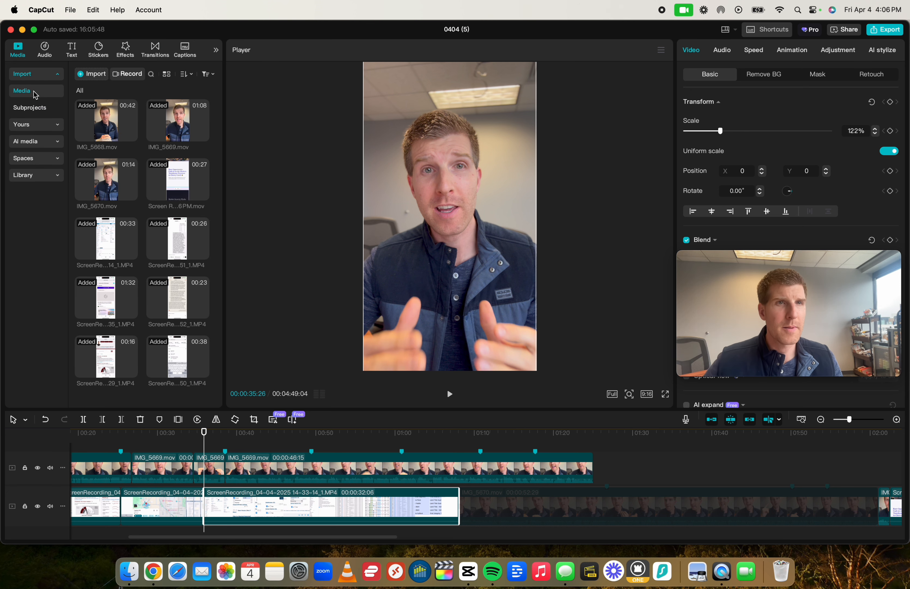
click(42, 140)
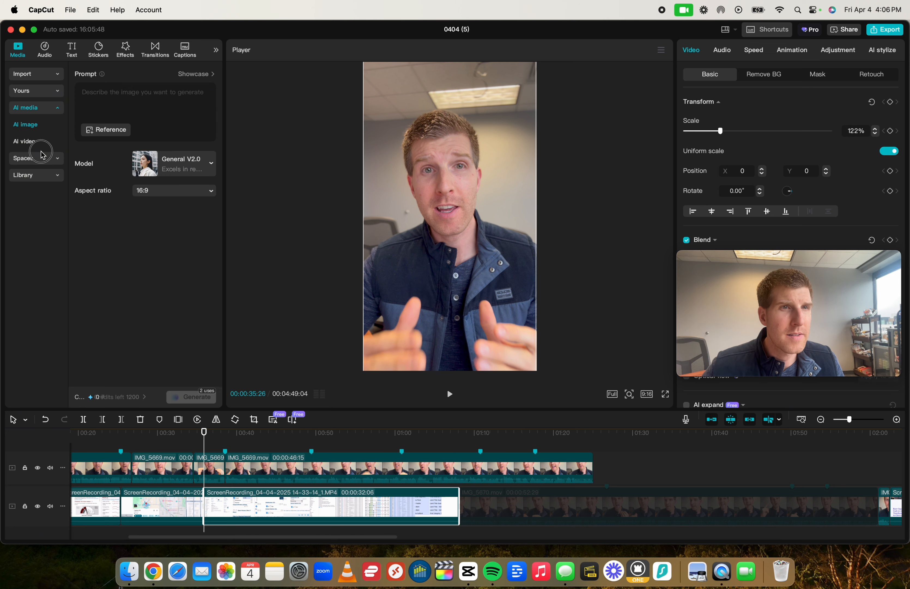
click(40, 155)
click(42, 159)
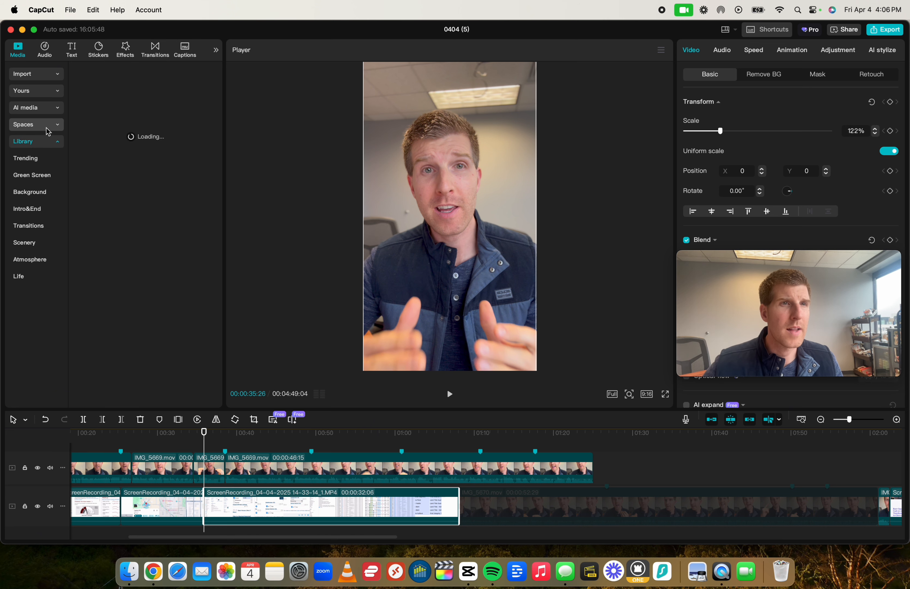
click(117, 133)
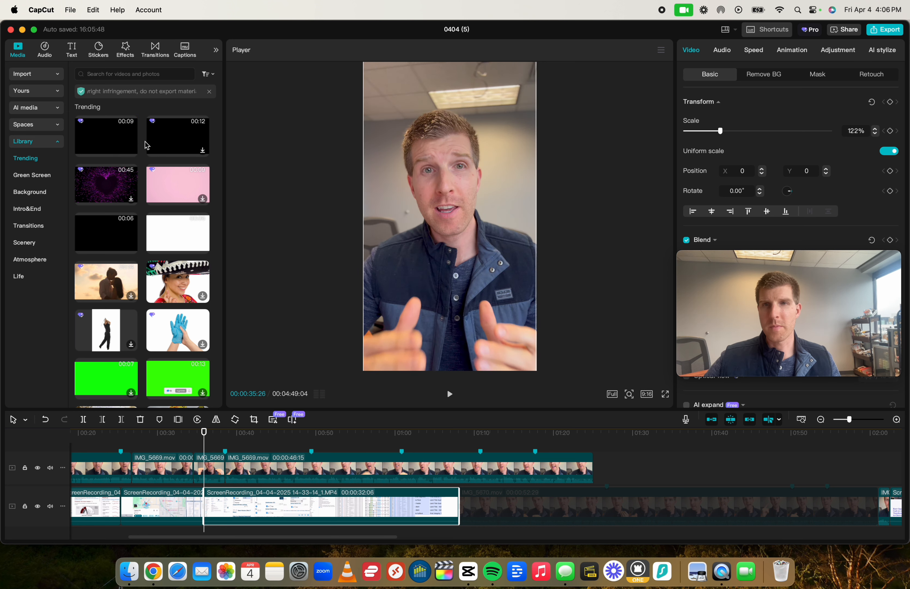
click(185, 148)
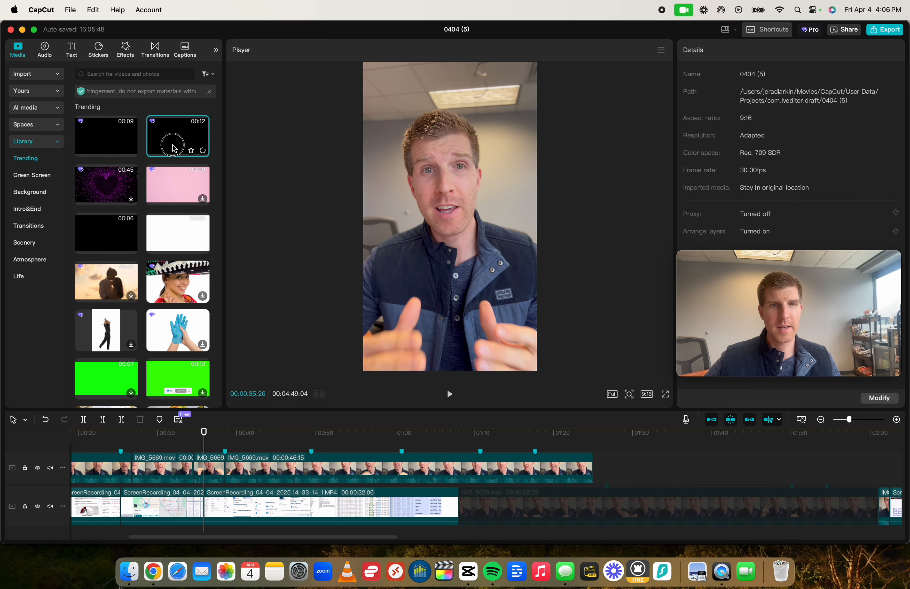
mouse_move(174, 148)
mouse_down()
mouse_move(205, 522)
mouse_move(209, 485)
mouse_up()
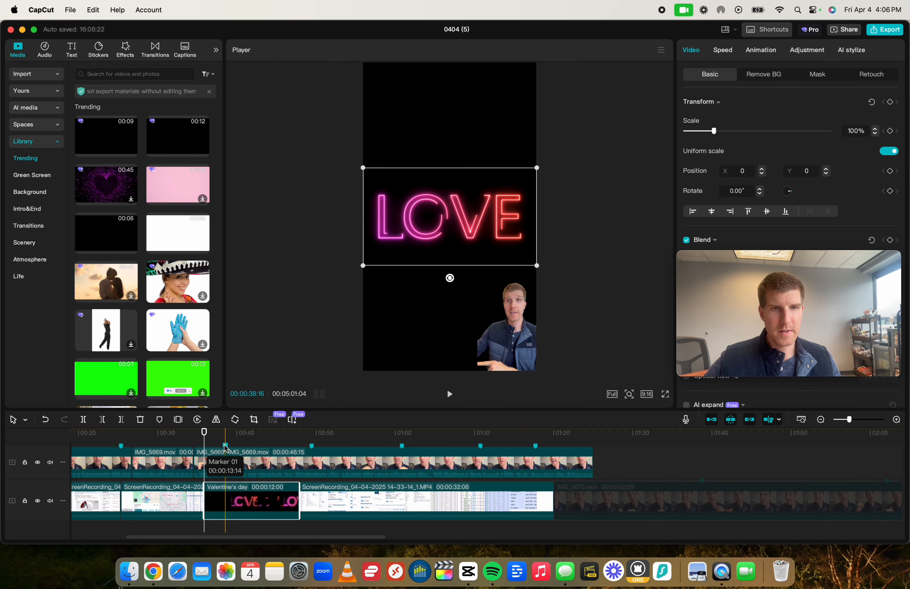
click(226, 442)
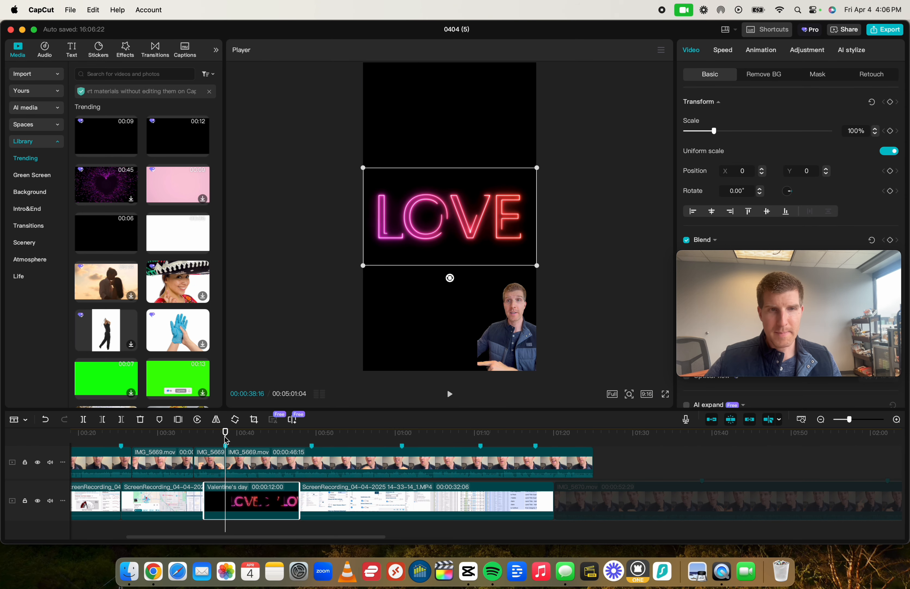
Step: Split the black stock clip at the 00:00:38:16 marker and delete its remainder so ScreenRecording 14-33-14 follows directly
key(super+b)
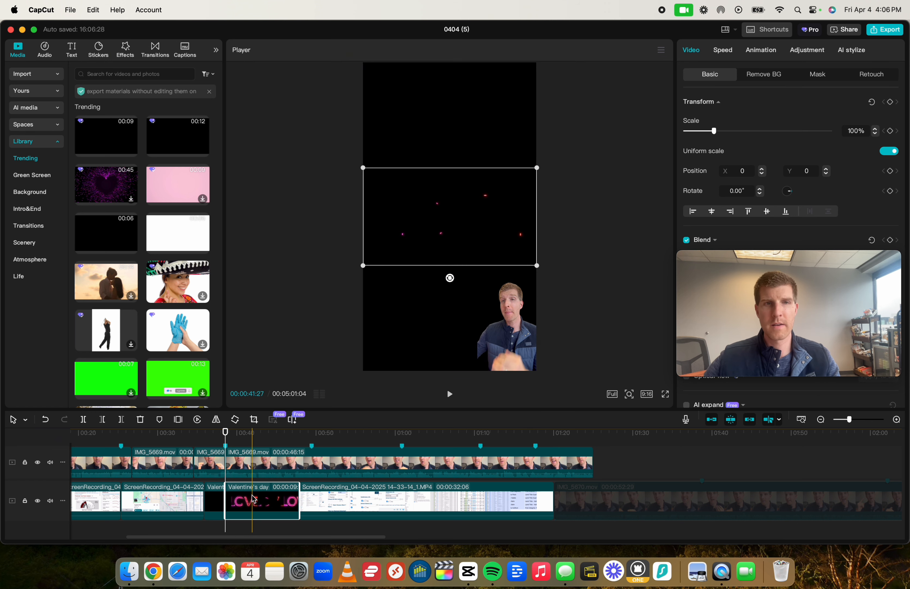
key(Delete)
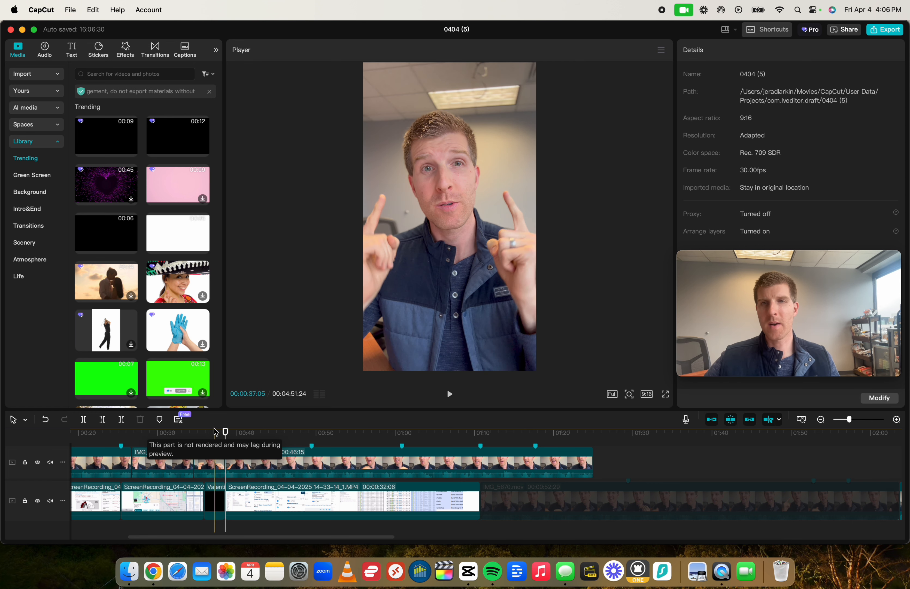
click(209, 432)
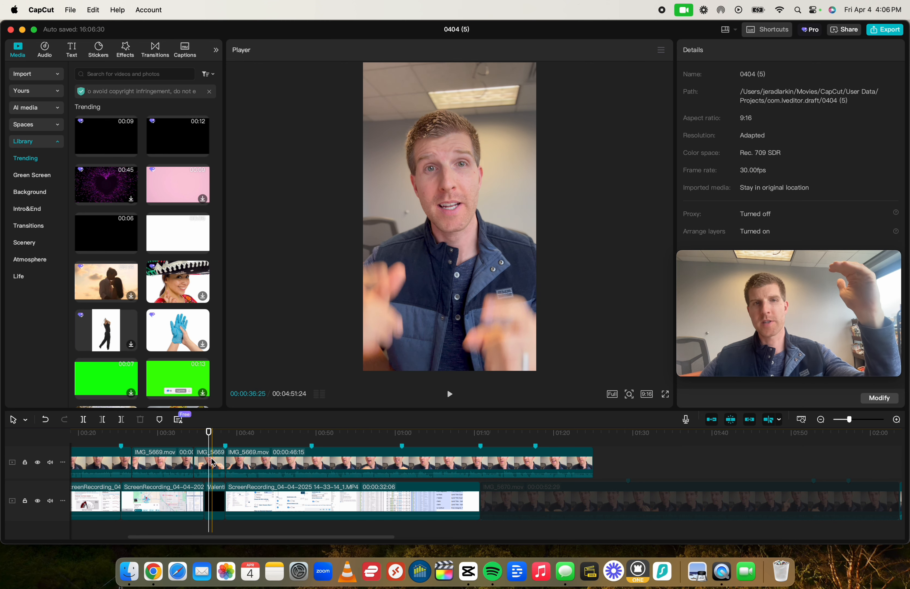
Step: Inspect the IMG_5669.mov segments over the map recording and stock clip, and play the timeline from before the full-frame segment
click(172, 435)
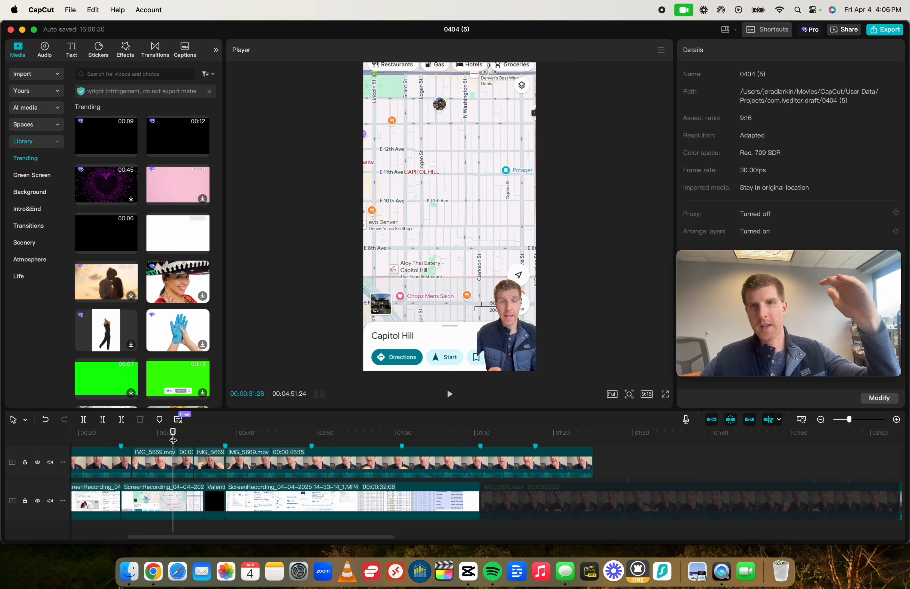
click(174, 467)
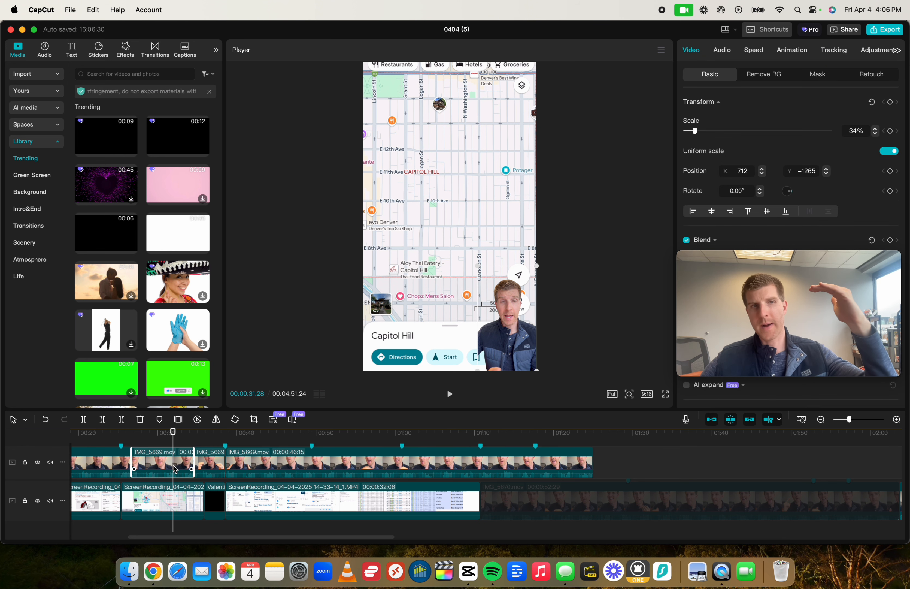
click(204, 439)
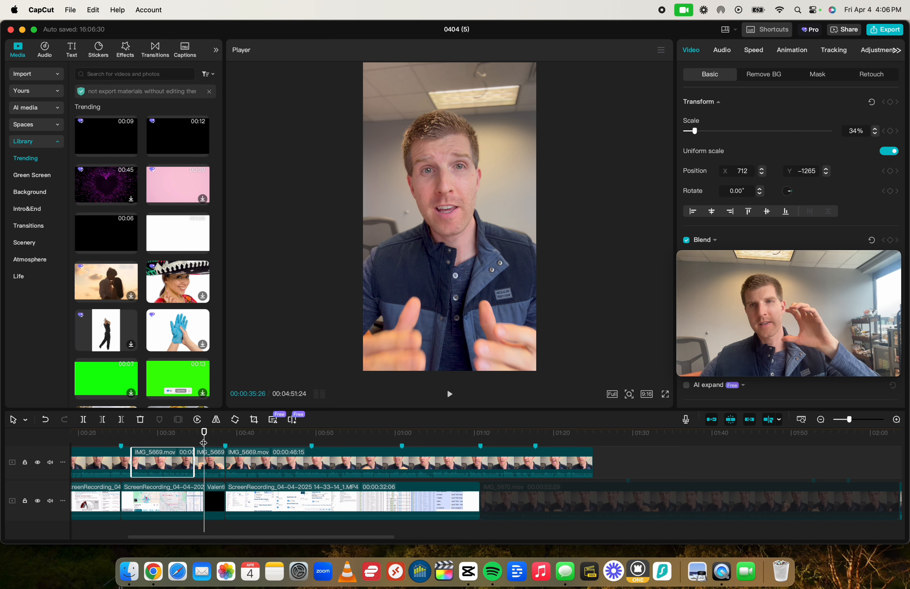
click(212, 454)
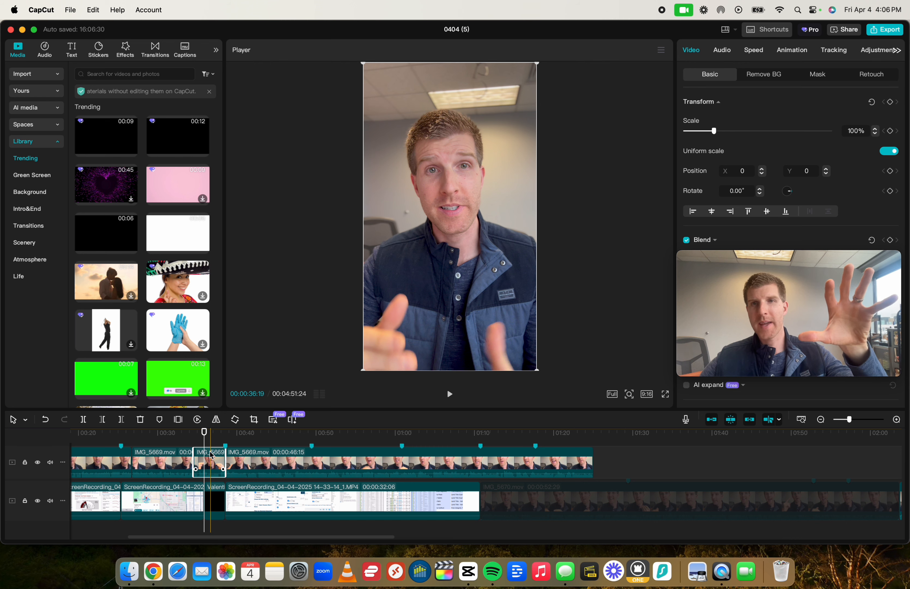
click(183, 438)
key(space)
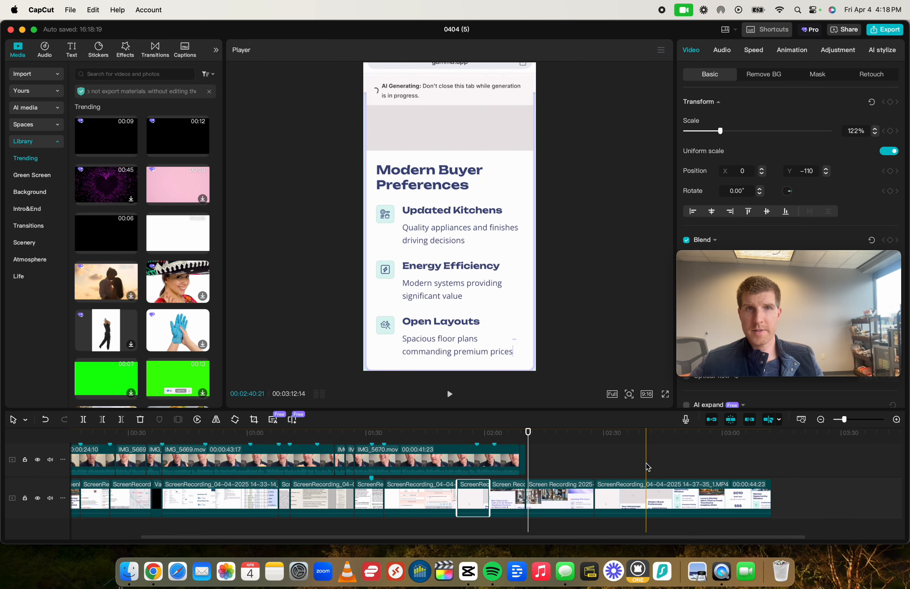
Step: Delete the two leftover screen recordings on the main track beyond the end of the talking-head footage
click(637, 464)
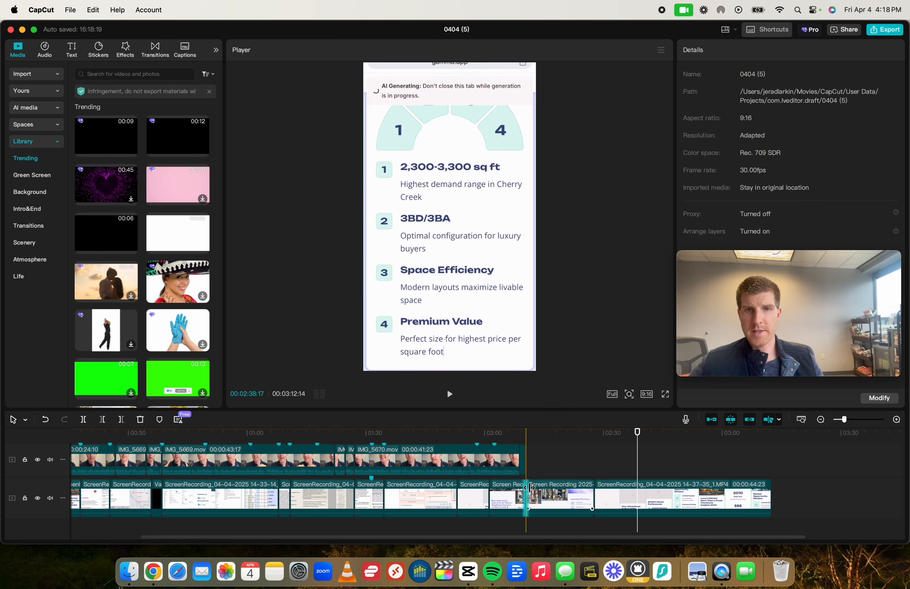
drag(543, 469, 654, 506)
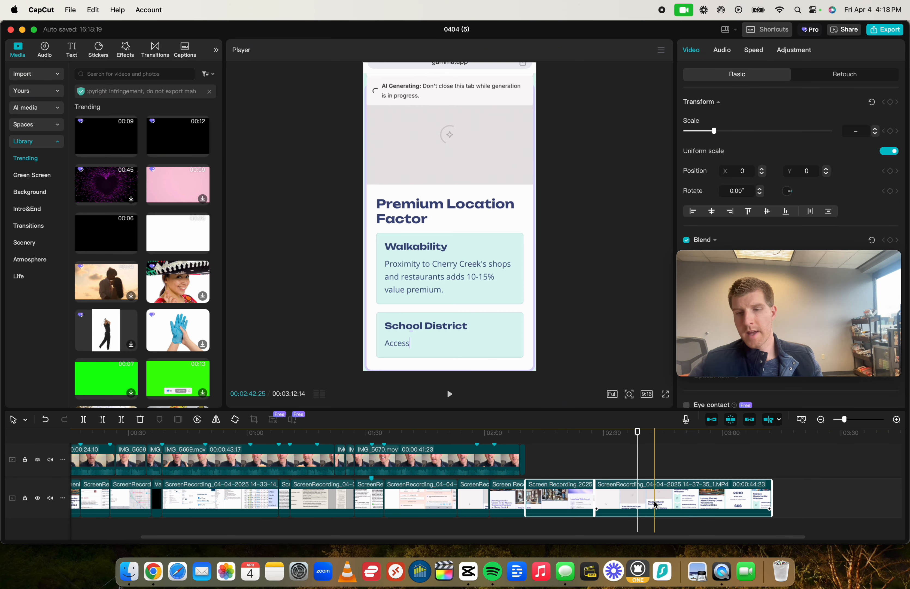
key(Delete)
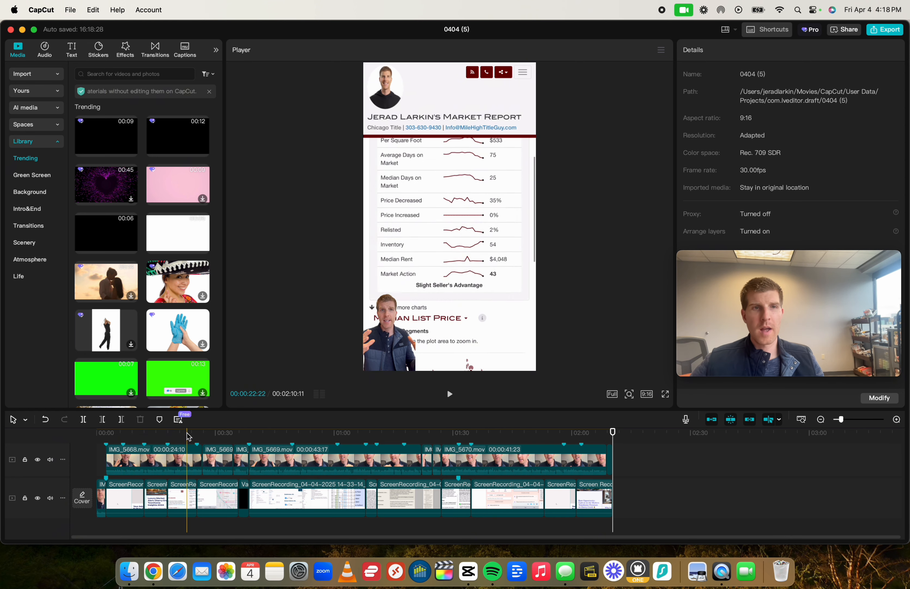
Step: Generate English auto captions for the opening talking-head clip and all talking-head segments on the overlay track
click(101, 508)
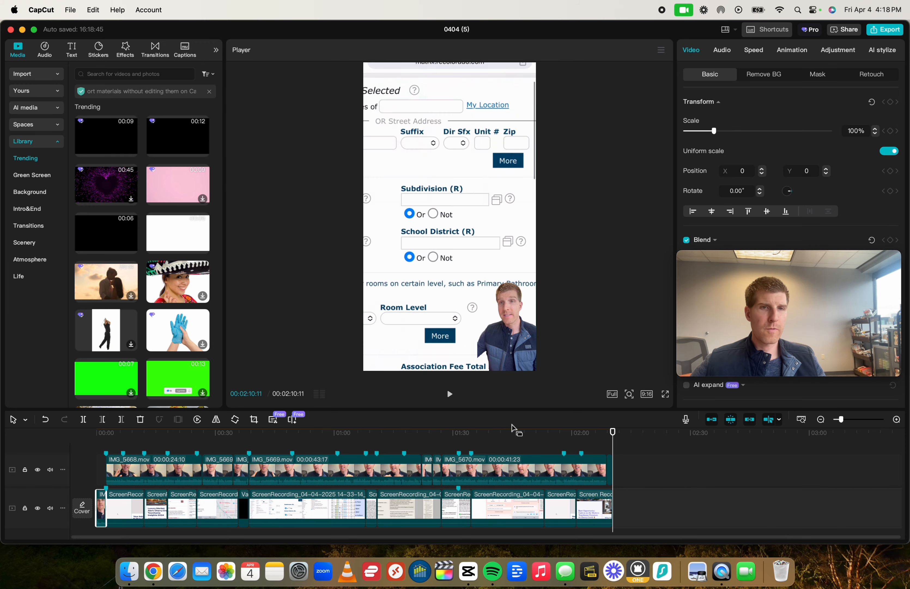
drag(680, 471, 147, 464)
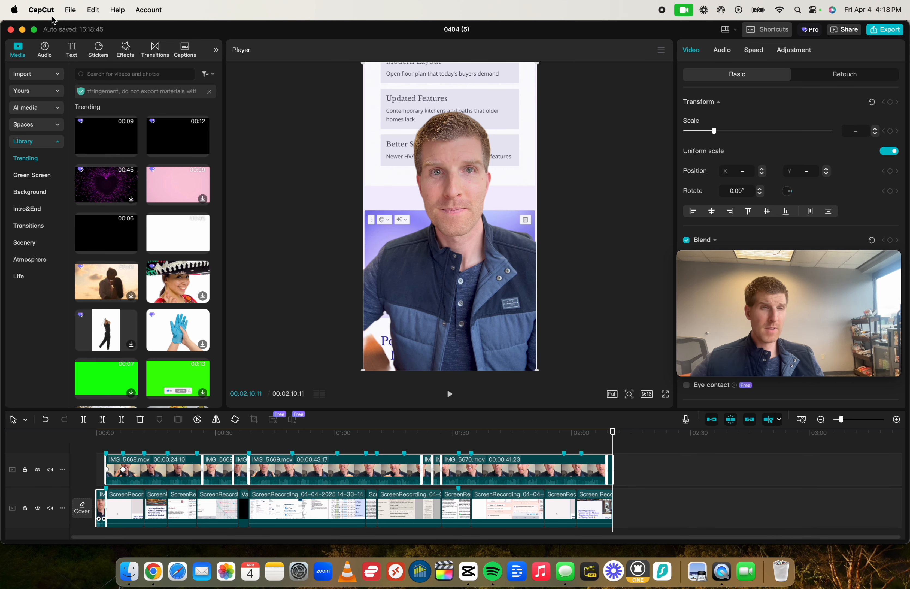
click(71, 50)
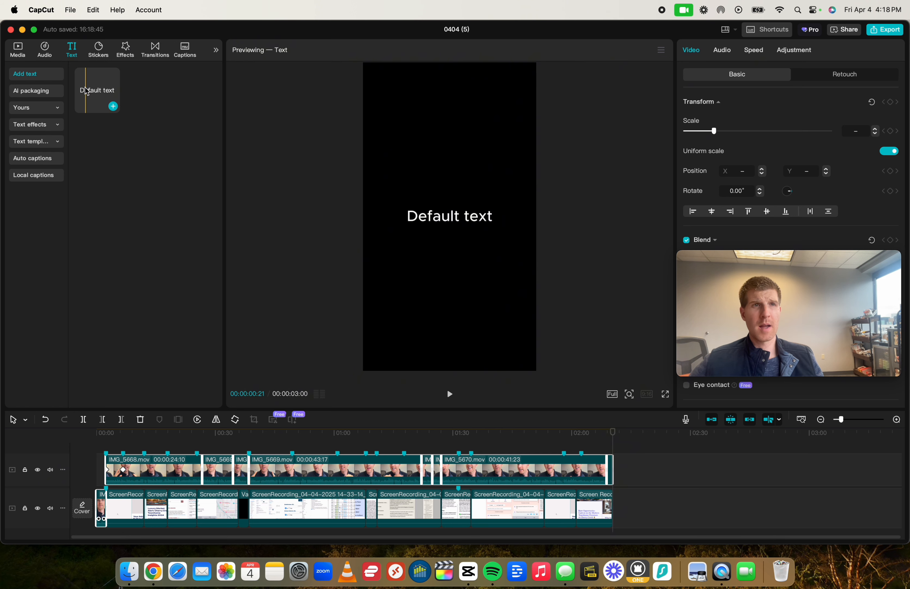
click(34, 162)
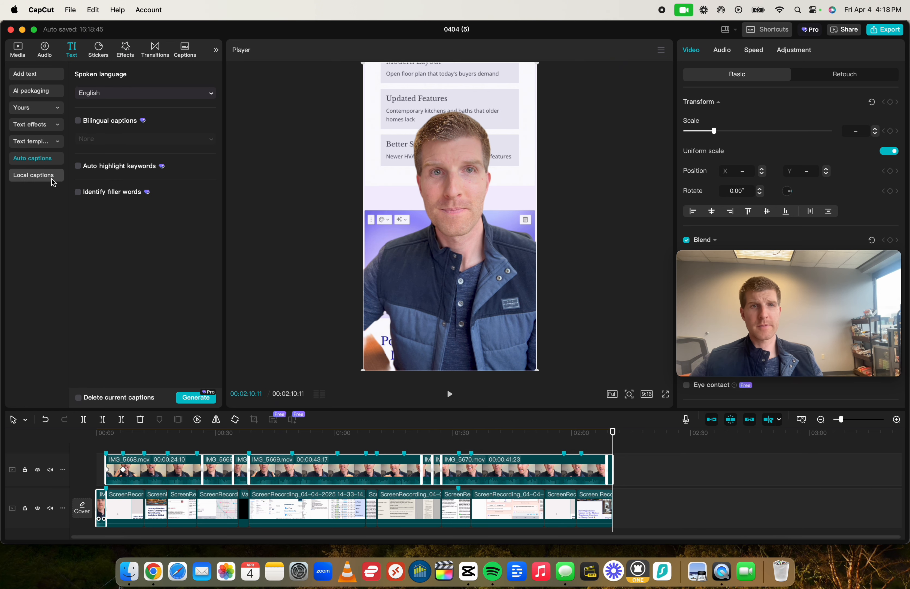
click(194, 399)
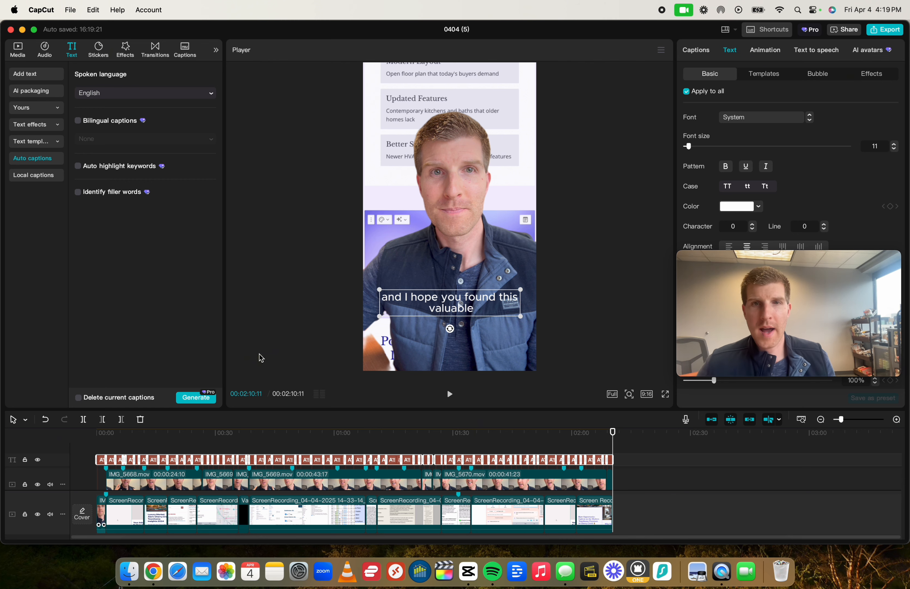
Step: Move the captions up in the frame to chest height on the speaker
key(super+equal)
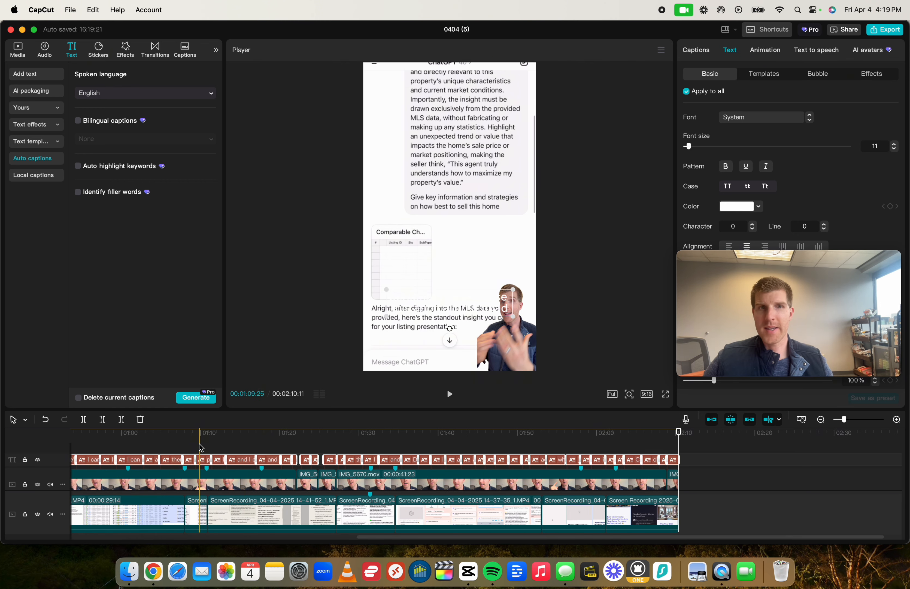
scroll(203, 447, left, 10)
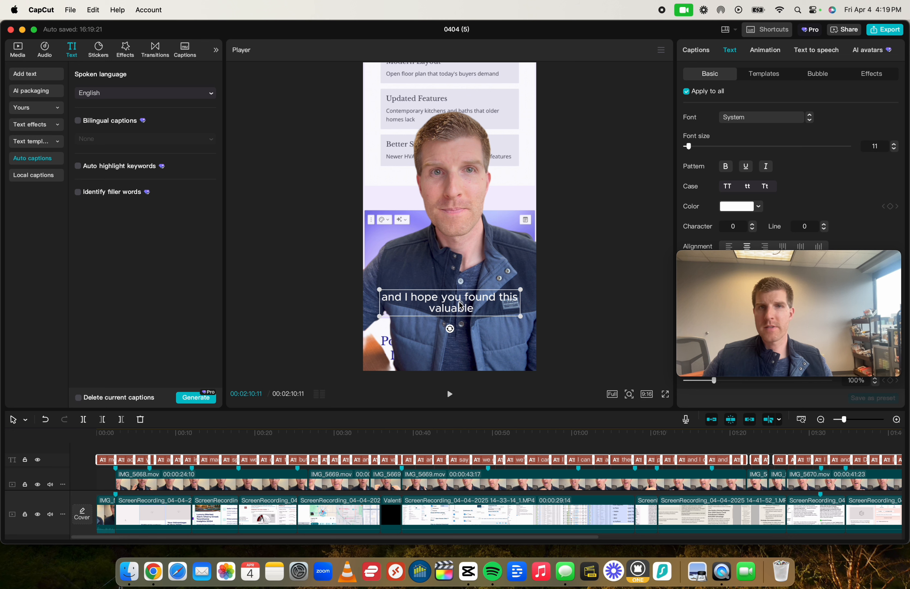
drag(460, 304, 458, 274)
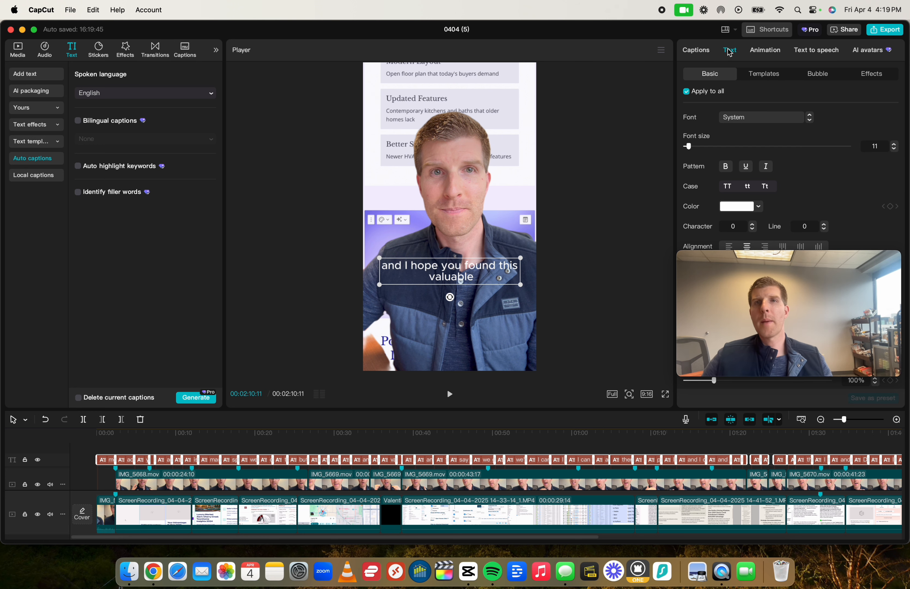
Step: Try the green The Quick Brown Fox template on all captions and move the webcam window off the template list
click(754, 77)
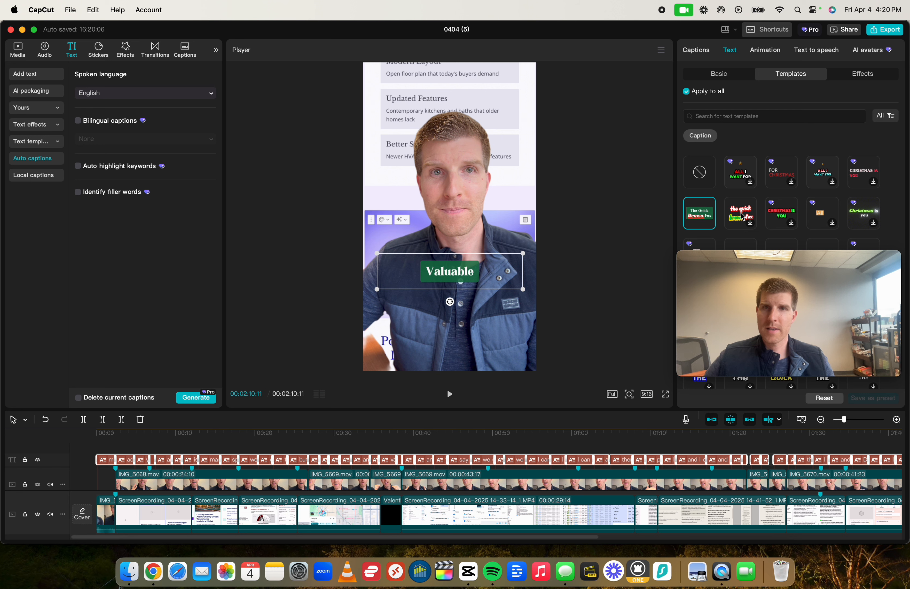
scroll(742, 215, down, 1)
scroll(777, 209, down, 2)
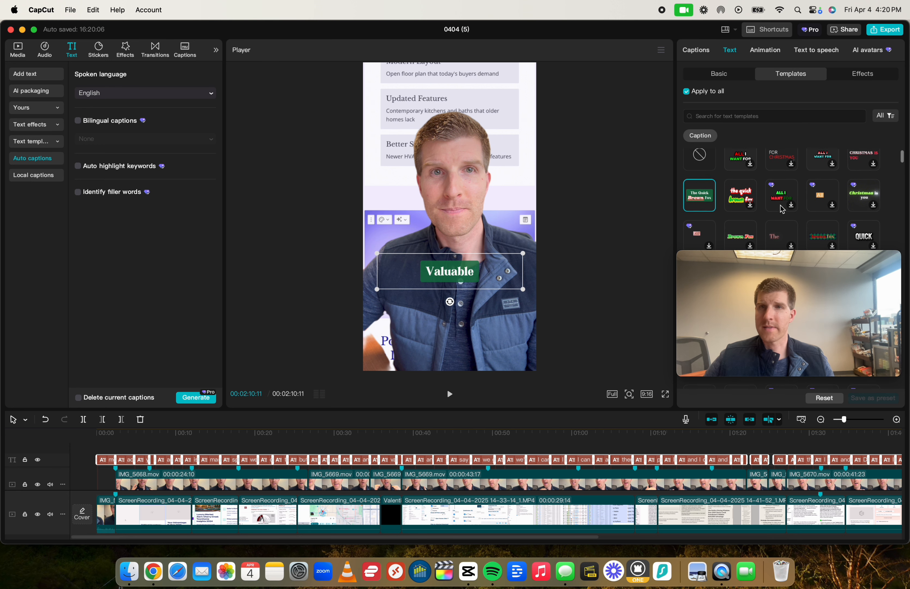
scroll(863, 206, down, 3)
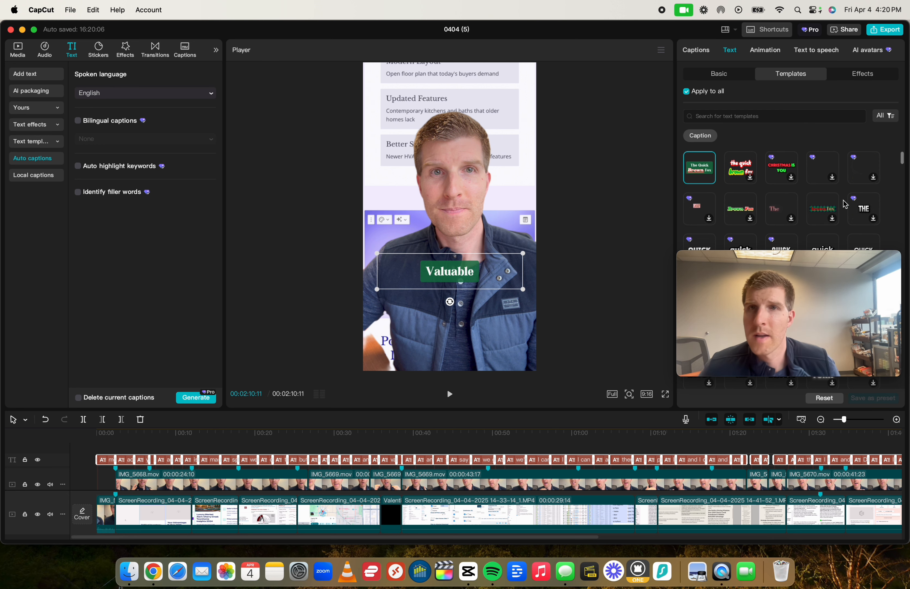
scroll(844, 204, down, 5)
click(805, 316)
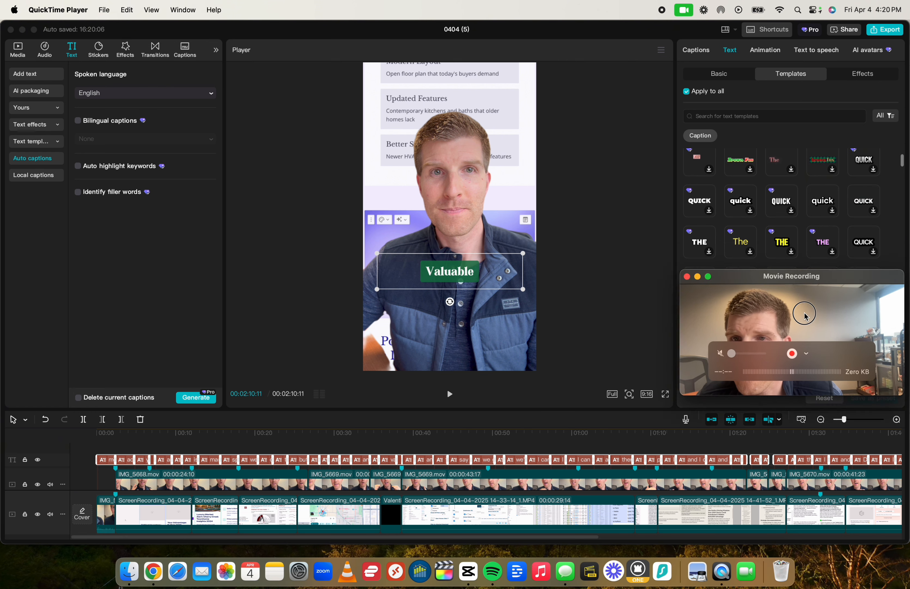
drag(805, 316, 803, 462)
Step: Try the BROWN FOX caption template with the white highlight box on all captions
scroll(767, 251, up, 6)
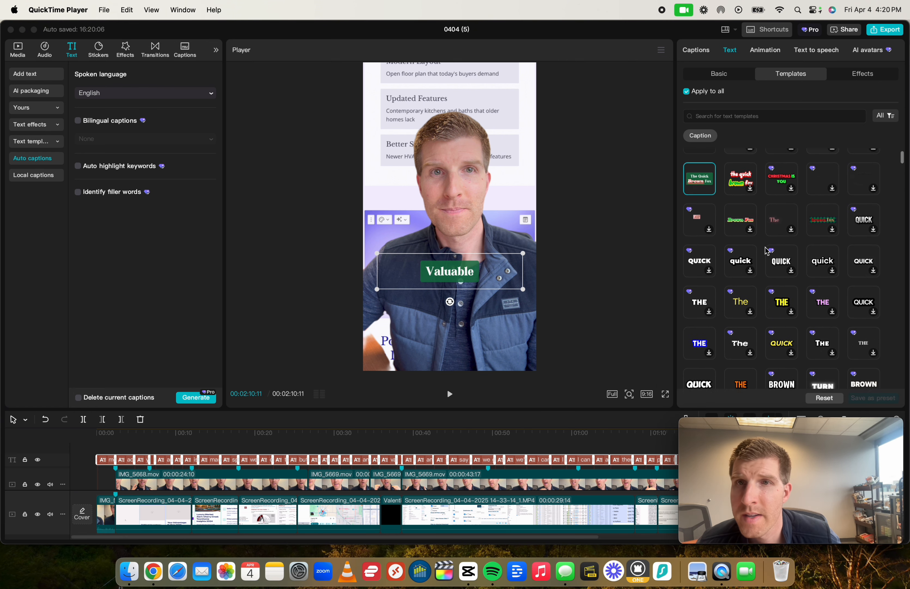
scroll(767, 250, up, 2)
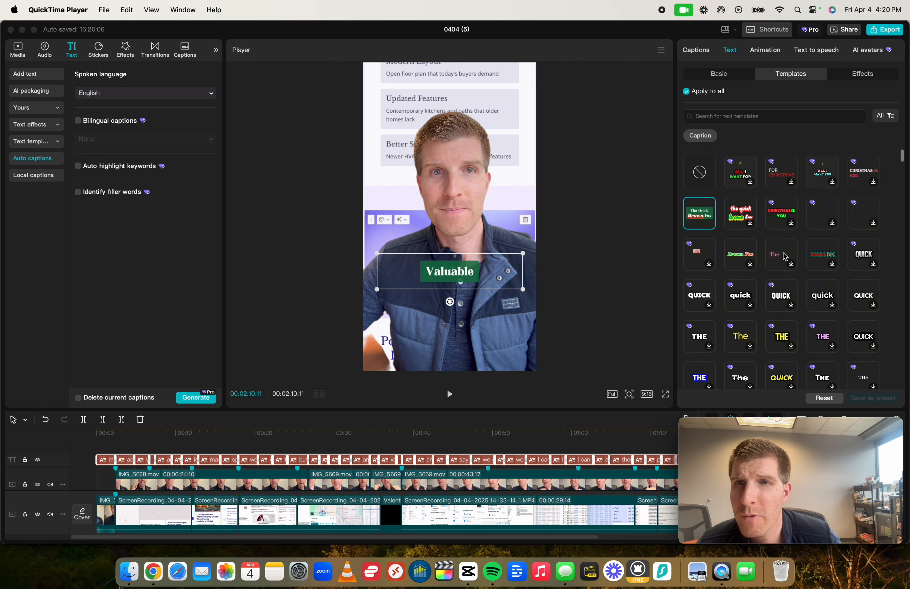
scroll(783, 256, down, 8)
scroll(791, 264, down, 10)
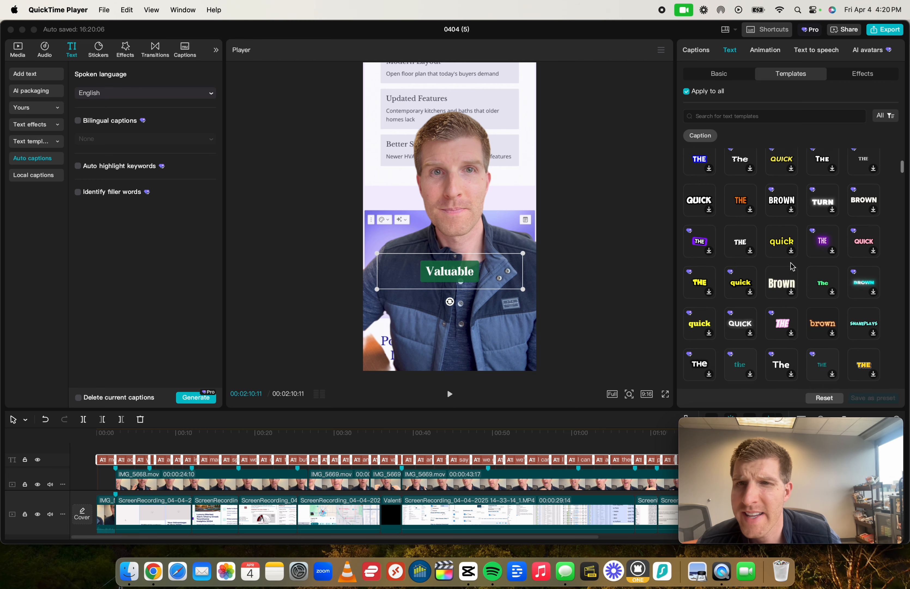
scroll(796, 257, down, 10)
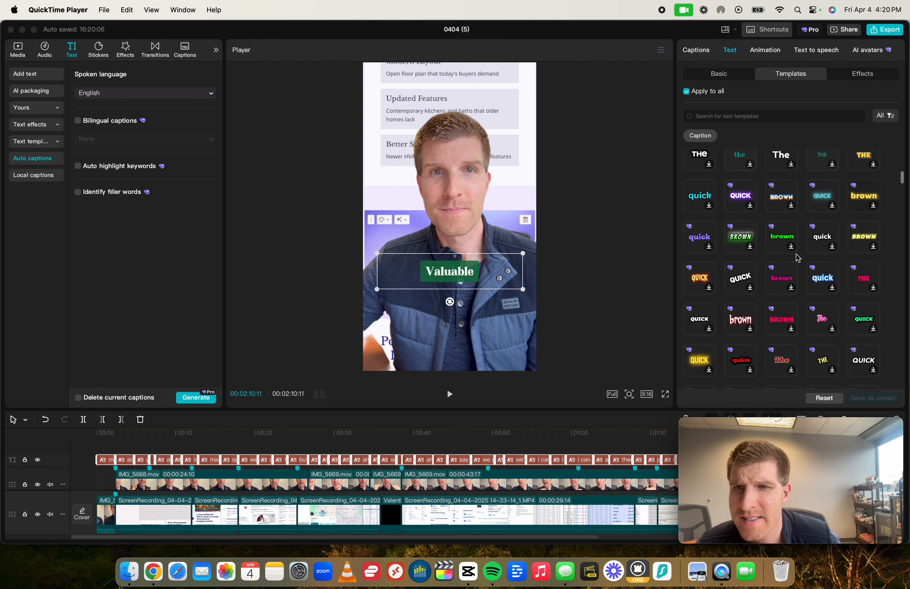
scroll(796, 258, down, 12)
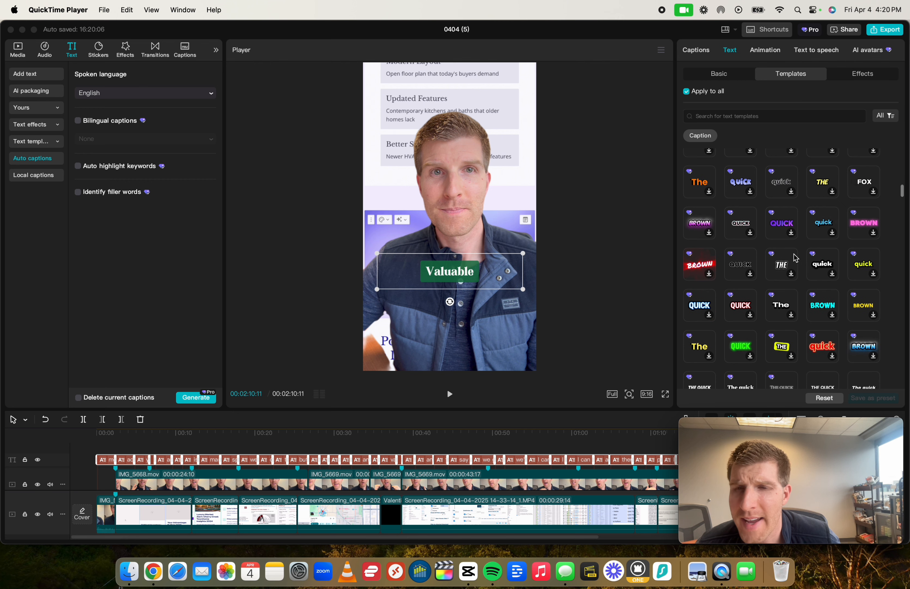
scroll(784, 259, down, 5)
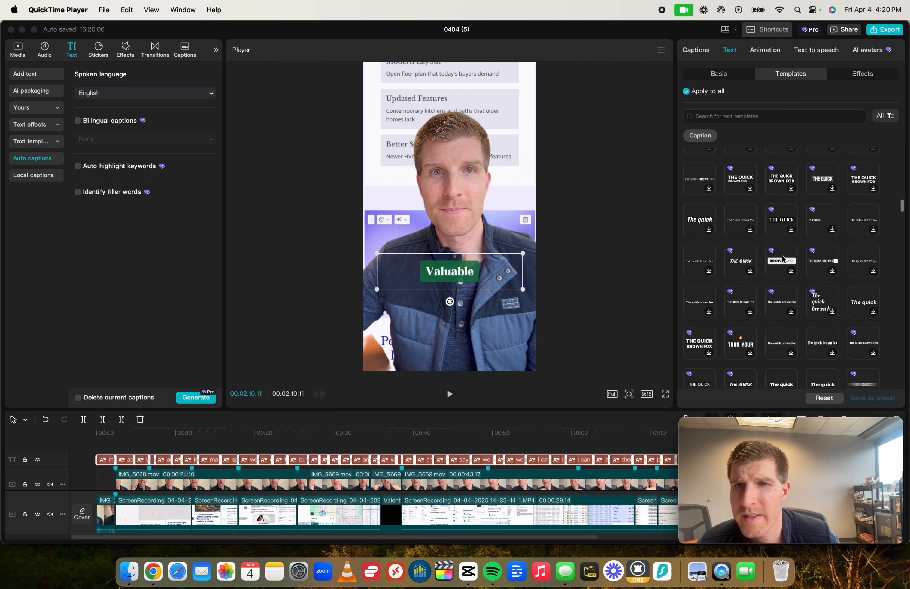
click(829, 308)
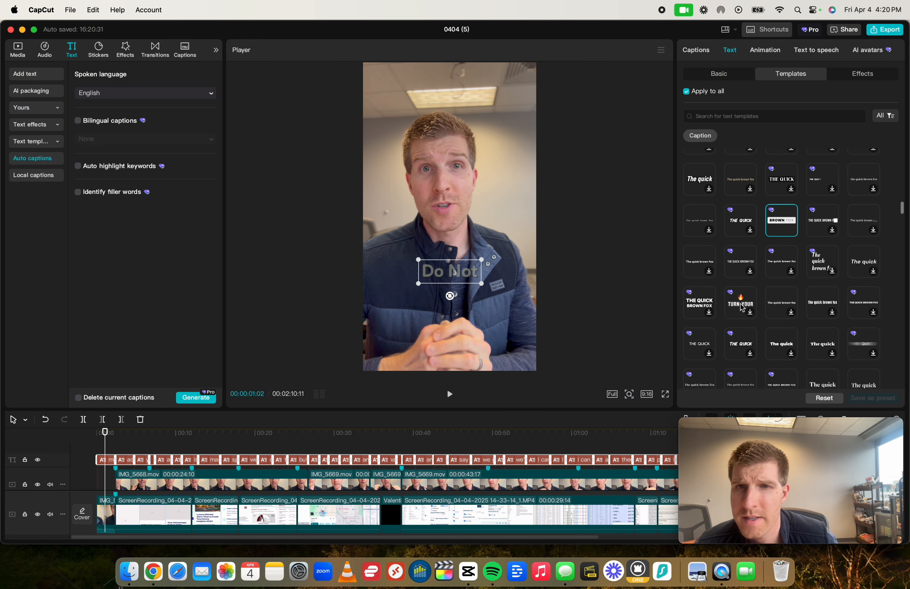
Step: Apply the TURN YOUR TEXT INTO template with the flame emoji to all captions and play the opening seconds
scroll(739, 305, down, 10)
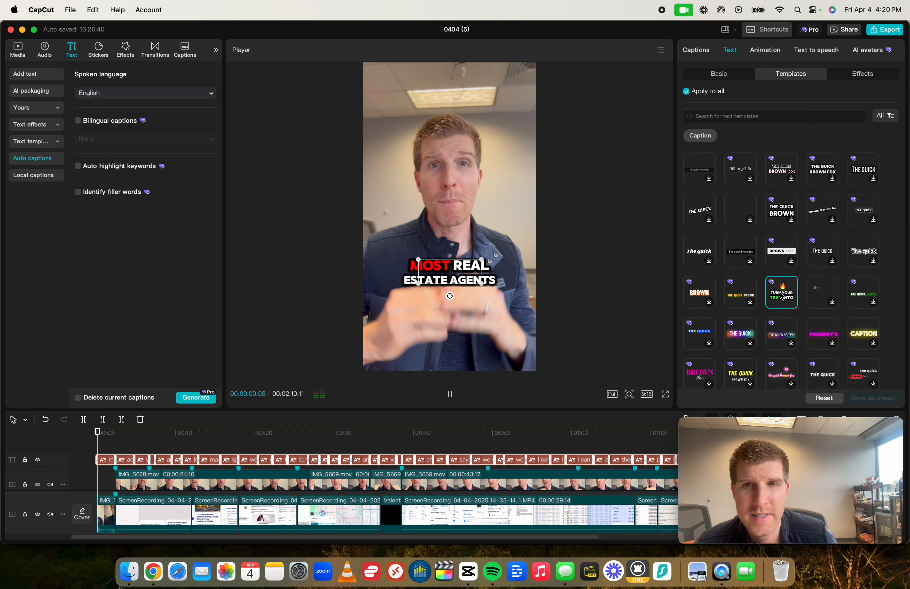
scroll(780, 295, down, 3)
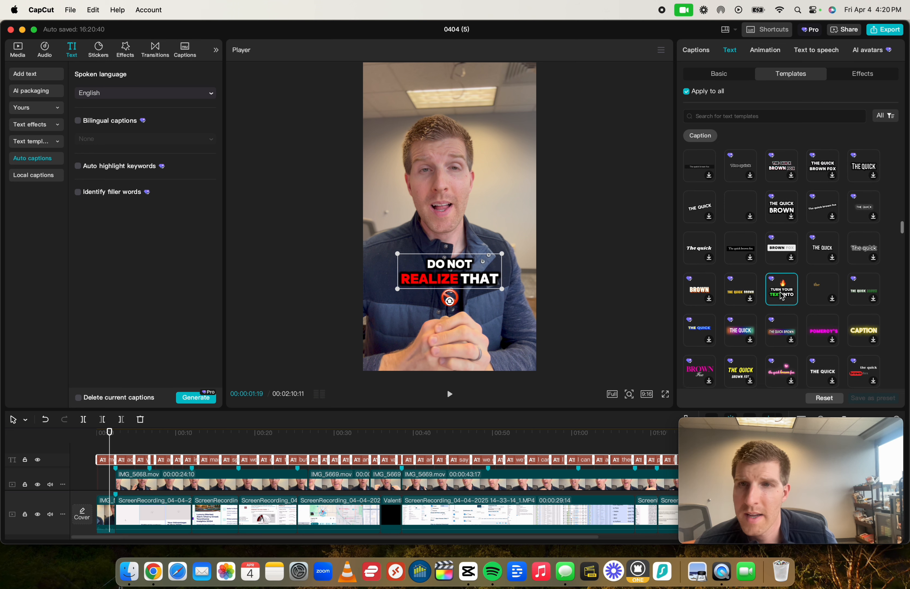
Step: Try the THE QUICK BROWN FOX template with oversized yellow lettering on all captions and play the opening seconds
scroll(770, 294, down, 6)
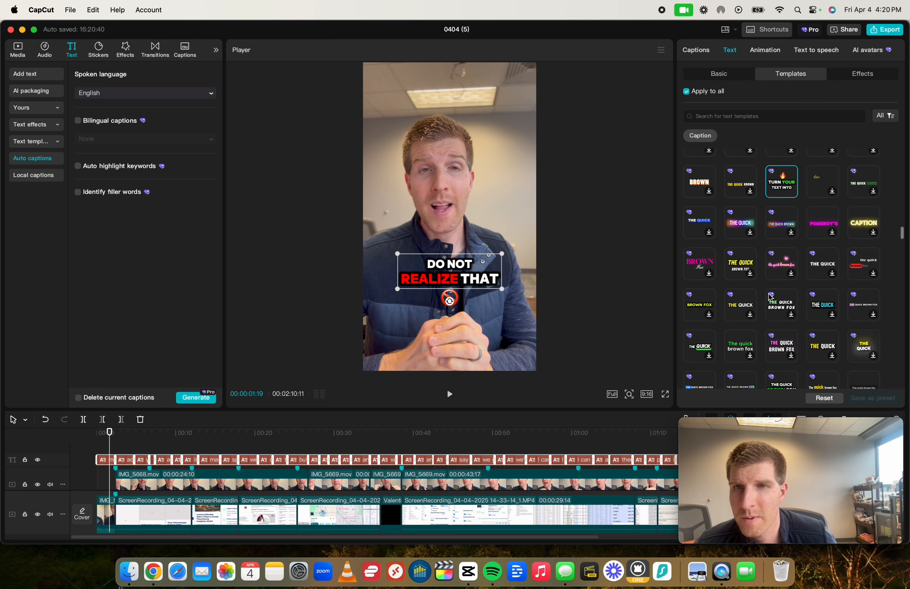
scroll(793, 288, down, 3)
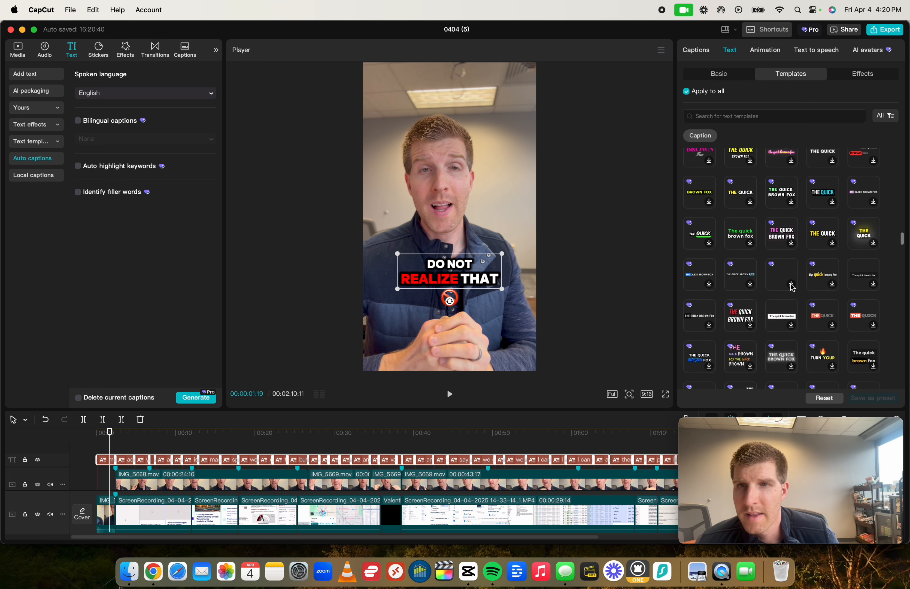
scroll(806, 291, down, 9)
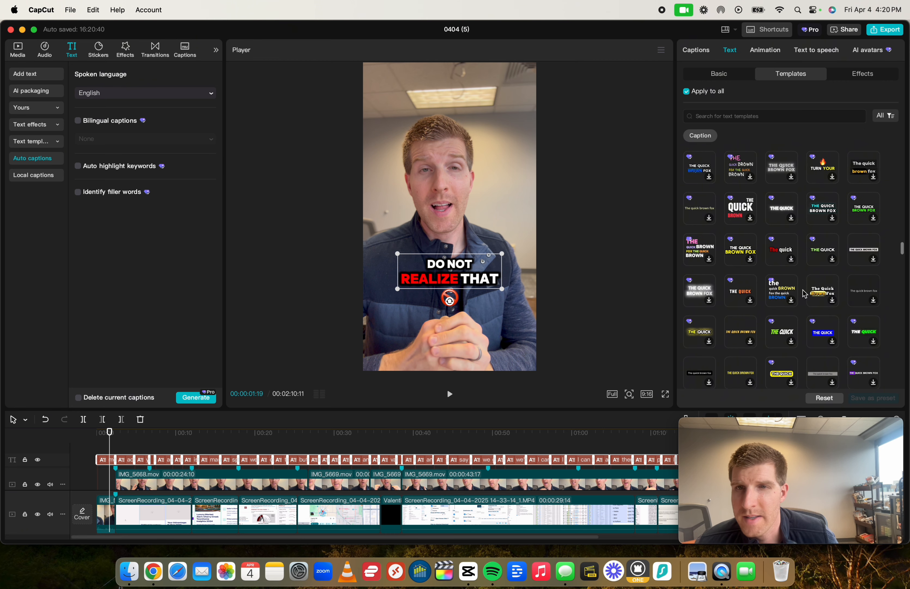
scroll(818, 291, down, 2)
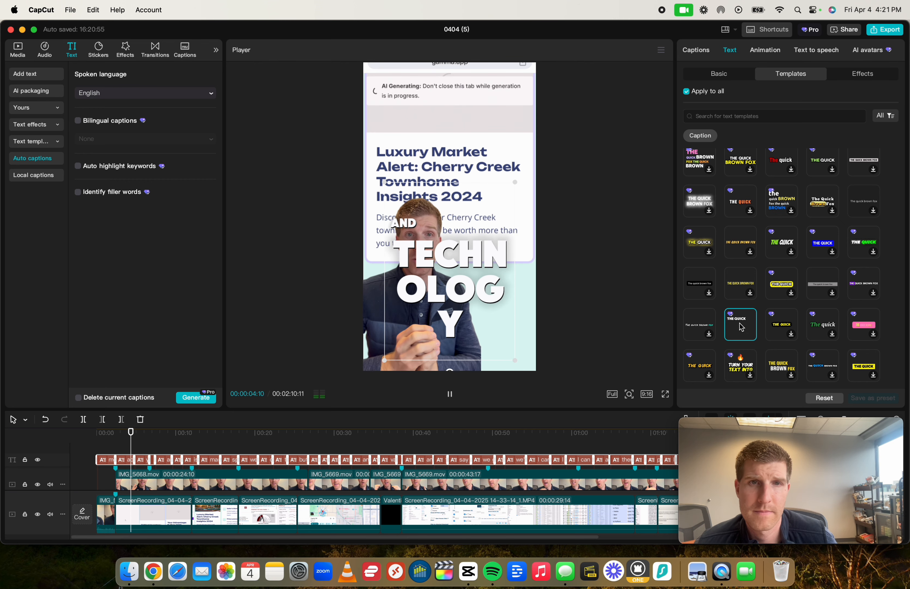
Step: Try the THE QUICK BROWN FOX template with black text on a yellow bar on all captions
scroll(780, 322, down, 2)
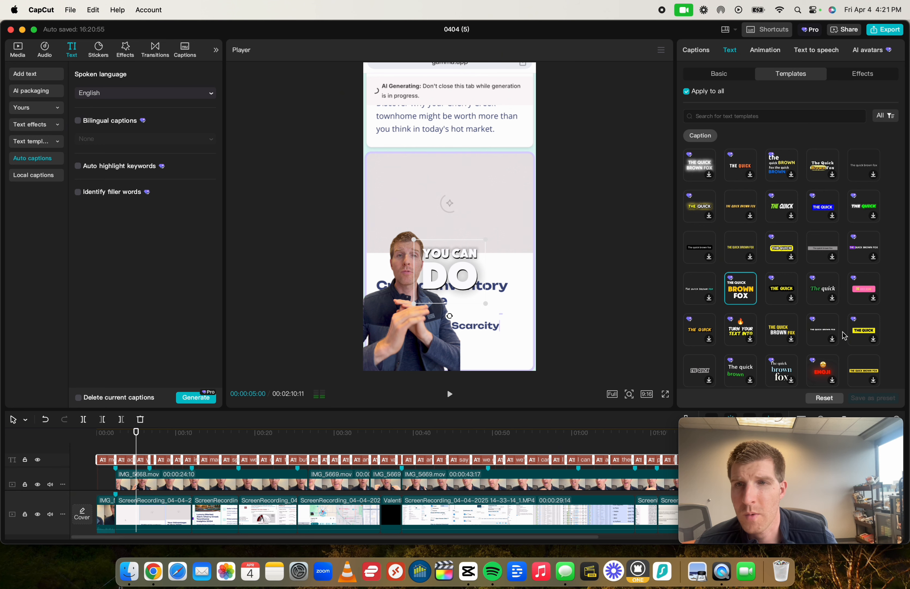
scroll(824, 338, down, 2)
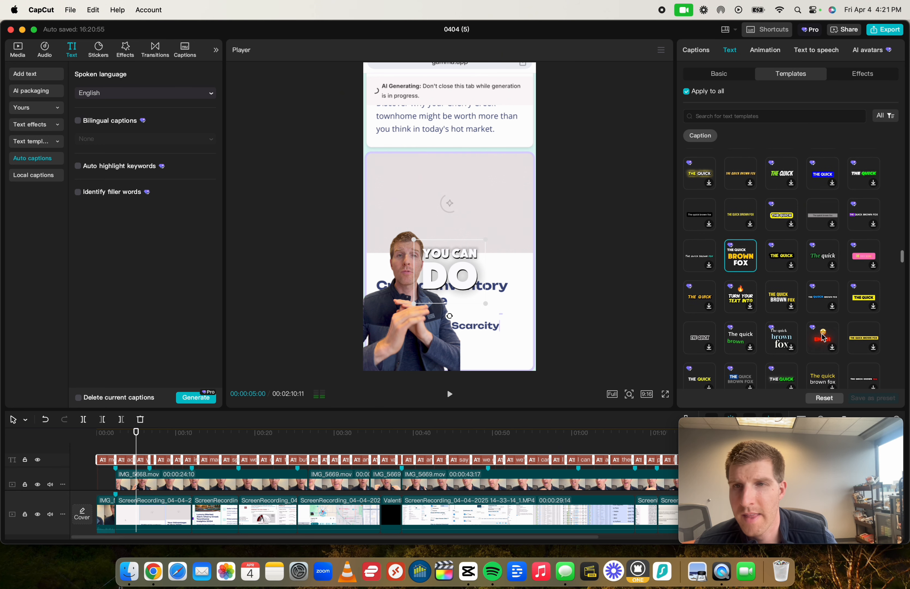
click(862, 339)
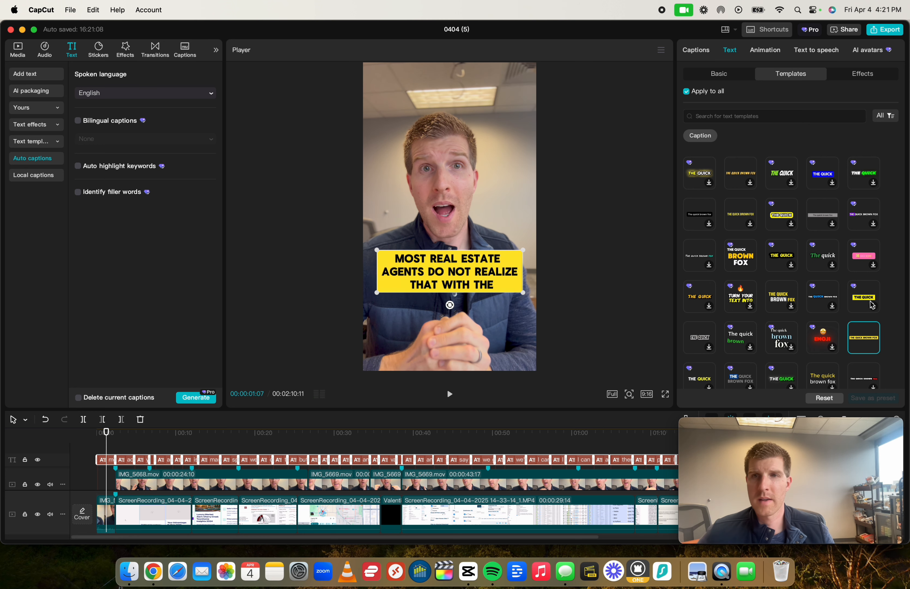
Step: Apply the condensed yellow-and-white THE QUICK BROWN FOX template to all captions and play the opening seconds
scroll(842, 317, down, 5)
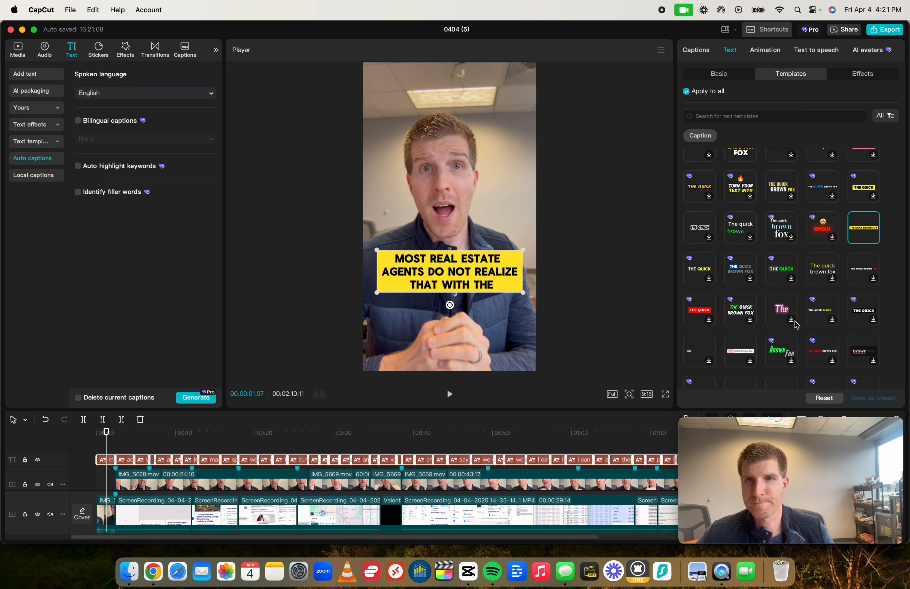
scroll(778, 247, up, 2)
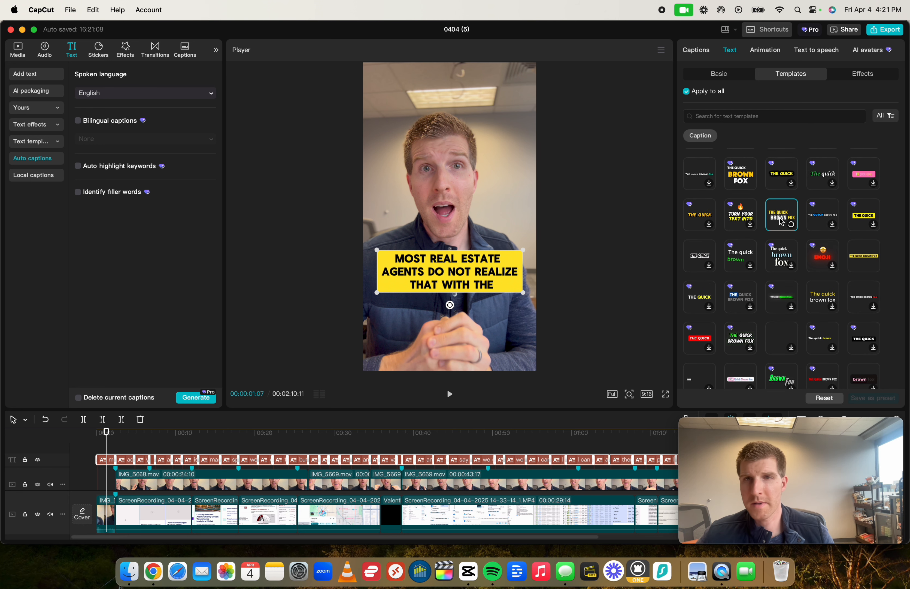
key(space)
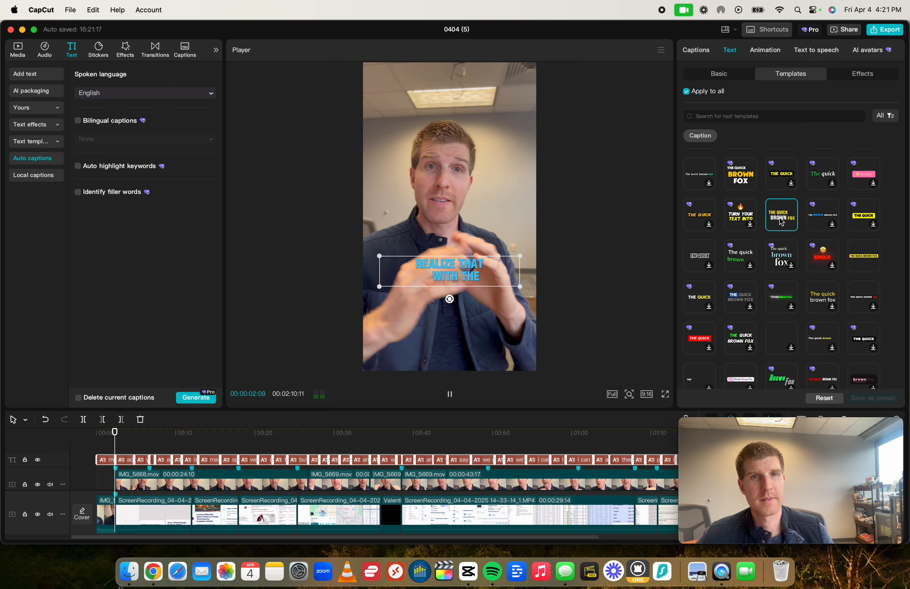
key(space)
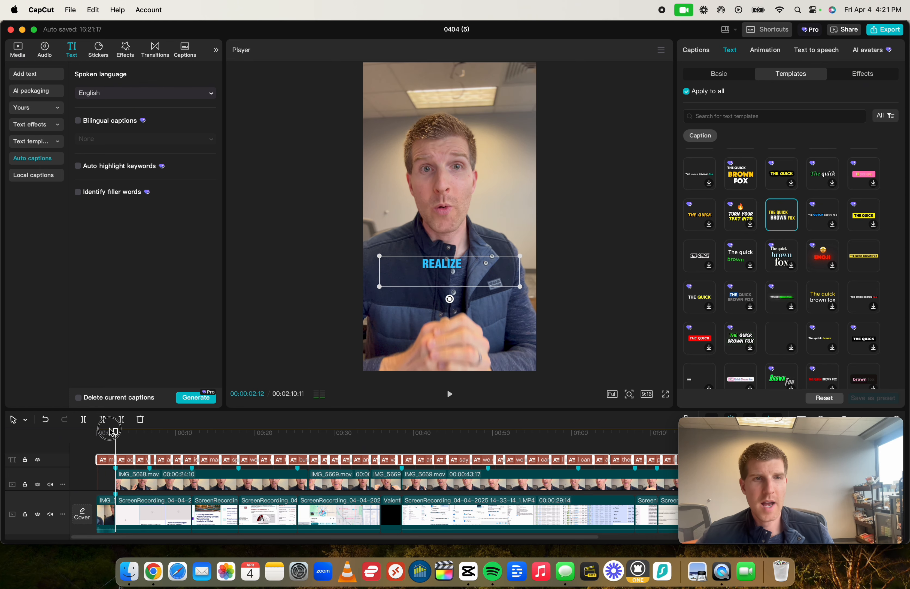
Step: Check the new caption style over the screen recordings, from the "advancement with AI and technology today" caption to the end of the video
drag(116, 431, 127, 456)
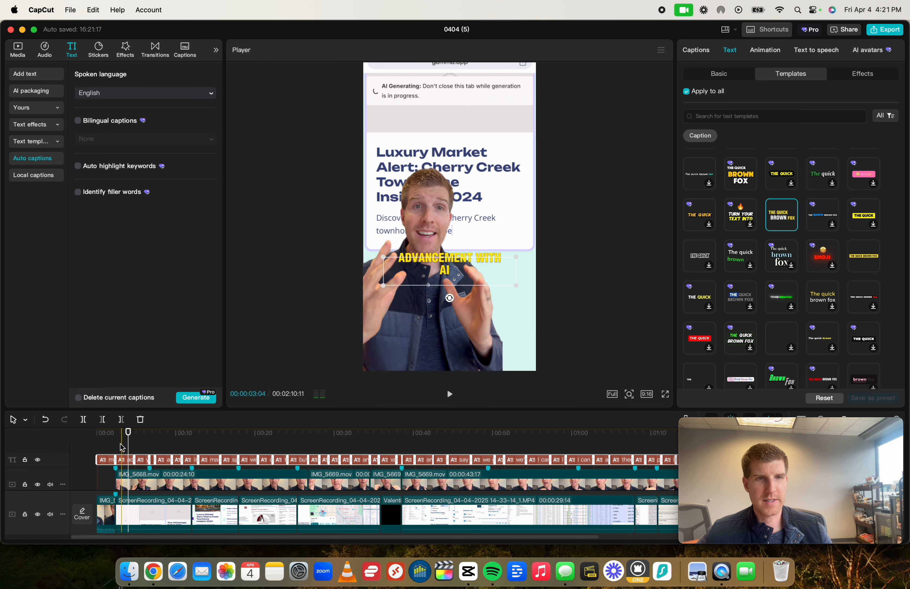
click(121, 447)
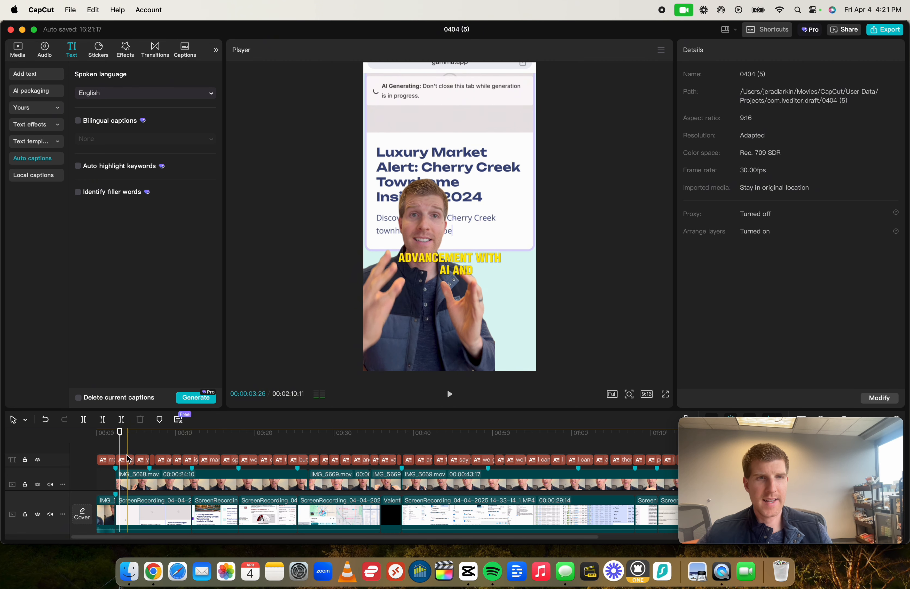
click(126, 459)
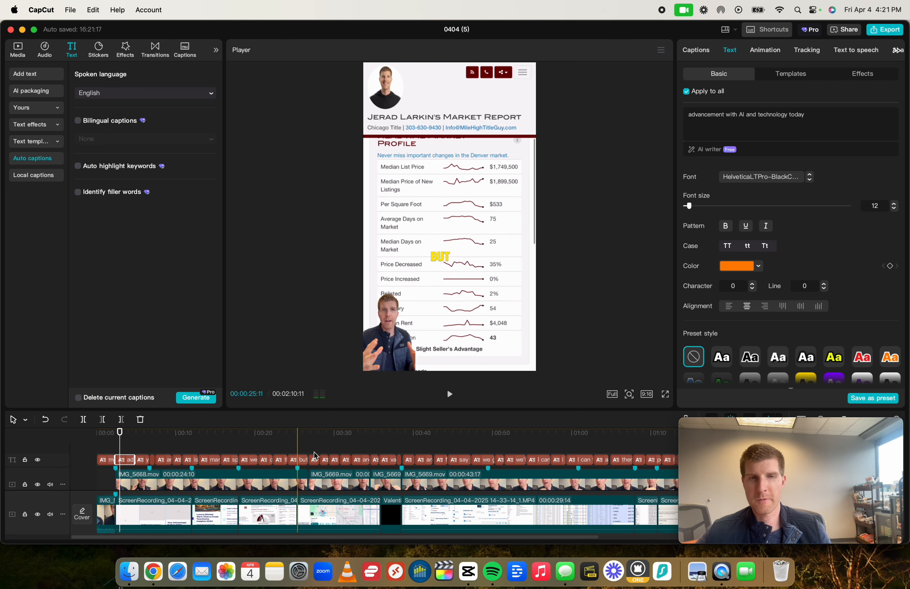
scroll(440, 459, right, 10)
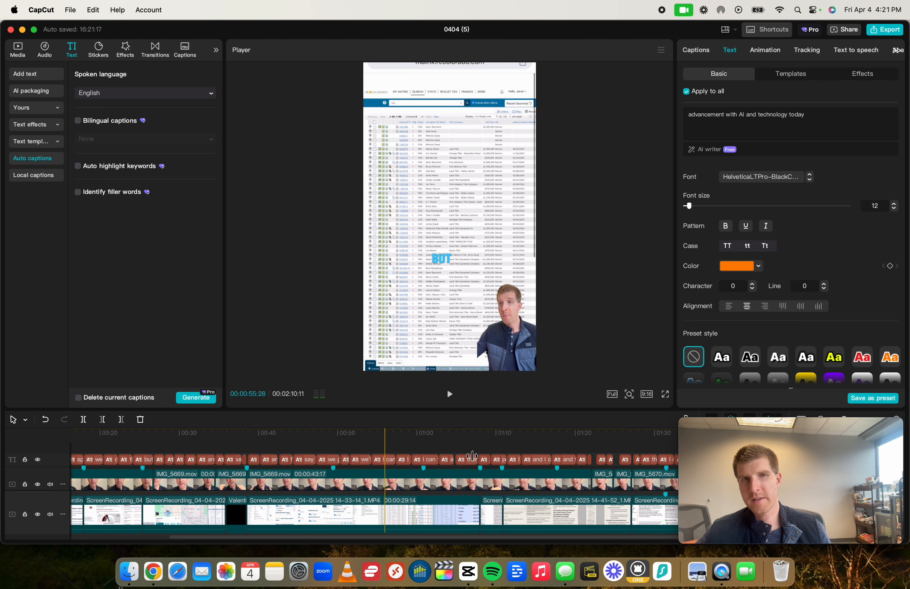
scroll(473, 455, right, 5)
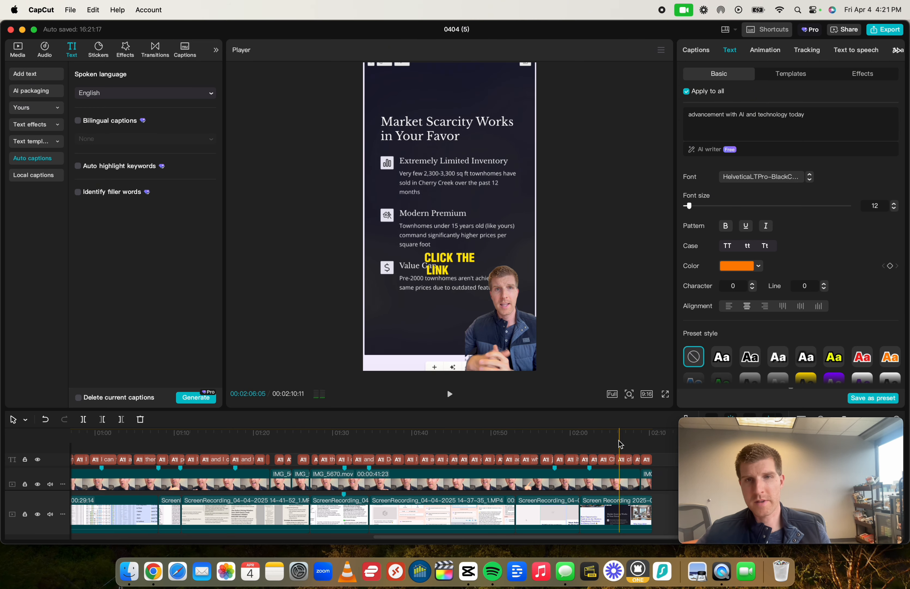
click(554, 440)
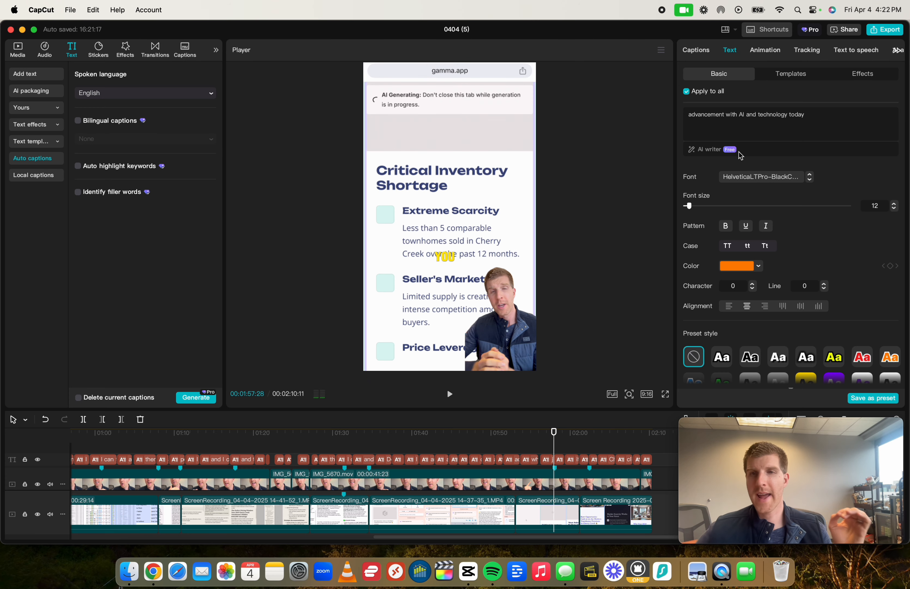
Step: Open the export settings, look through the video, audio, GIF and captions options, and name the export VIDEO TEST
click(873, 30)
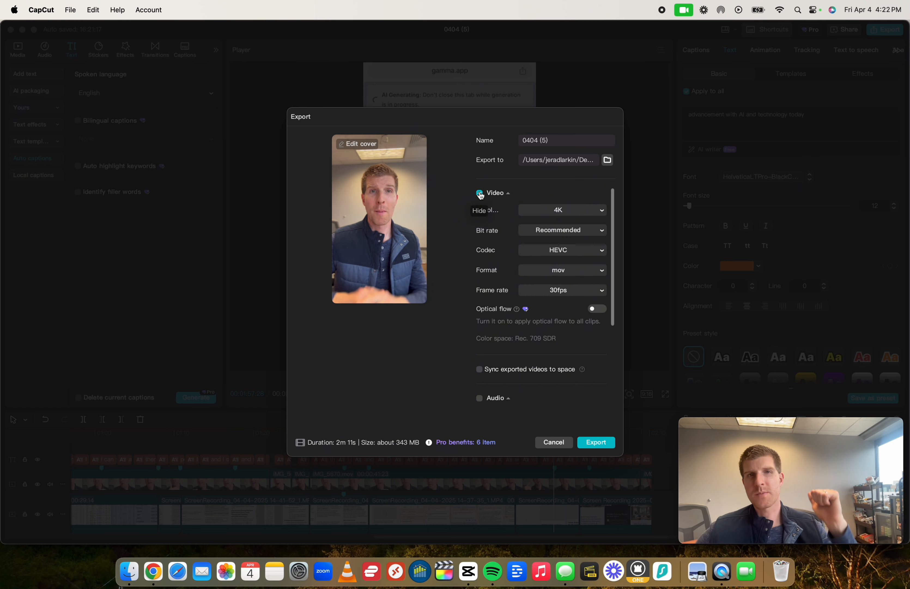
scroll(487, 189, down, 5)
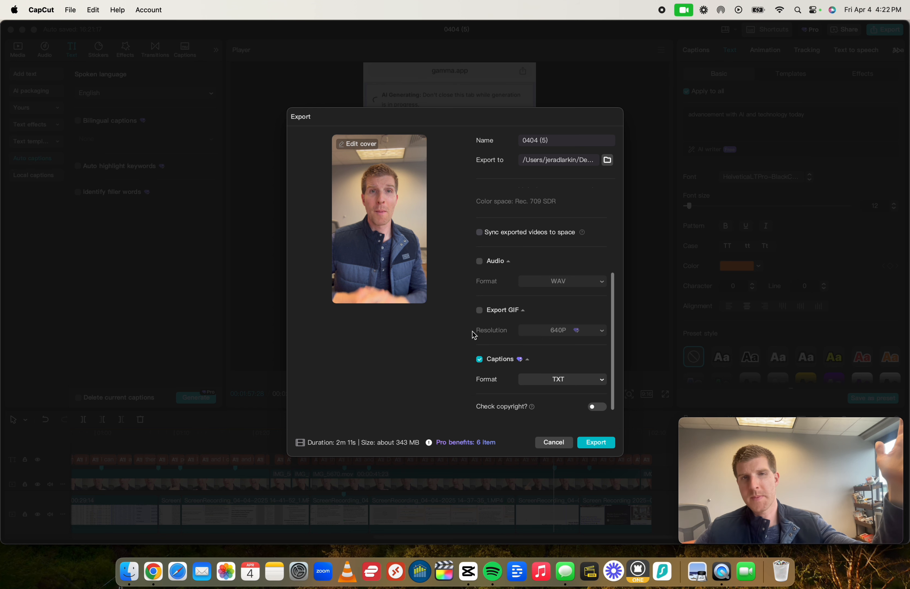
scroll(486, 332, up, 3)
scroll(485, 327, up, 1)
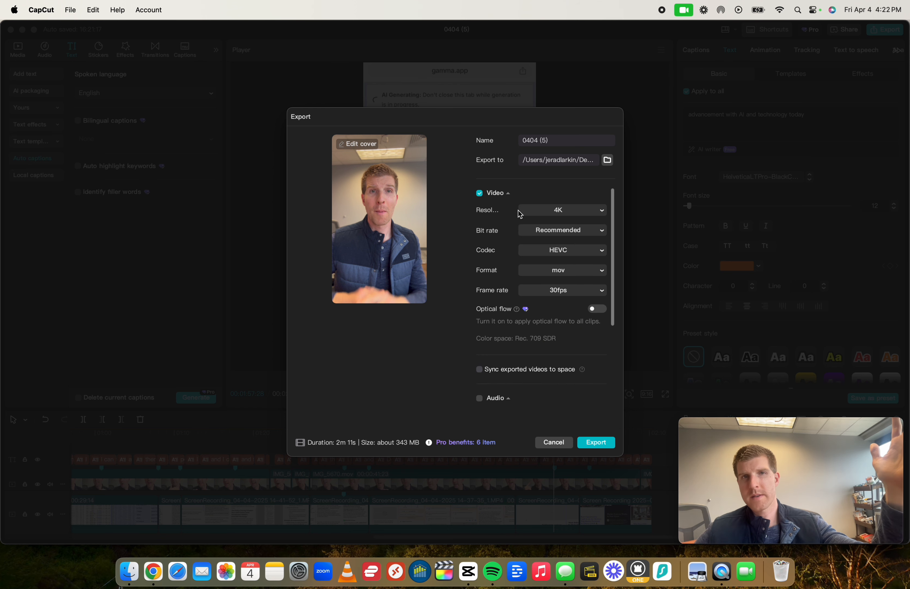
click(546, 141)
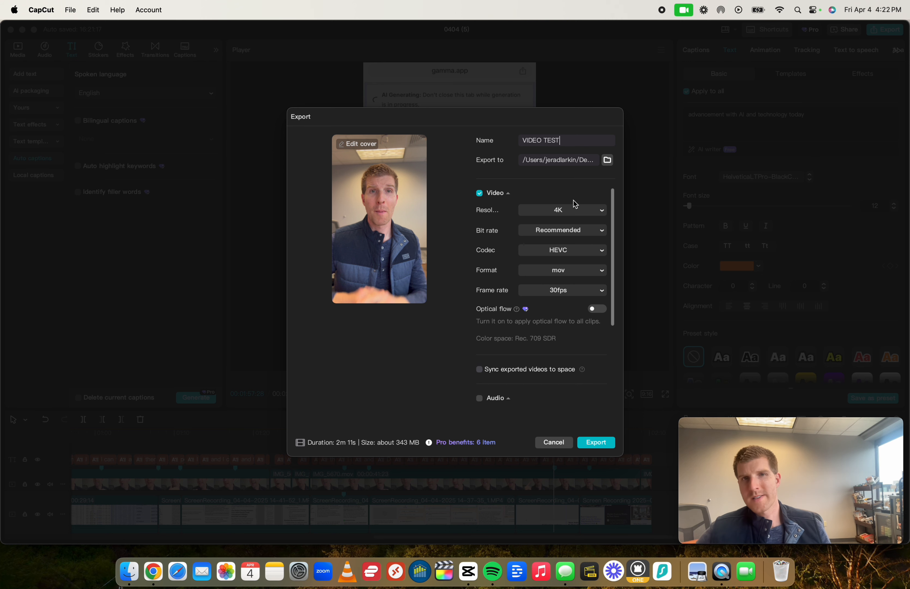
Step: Review the available export resolutions and the remaining output options, and close the export settings without exporting
click(599, 210)
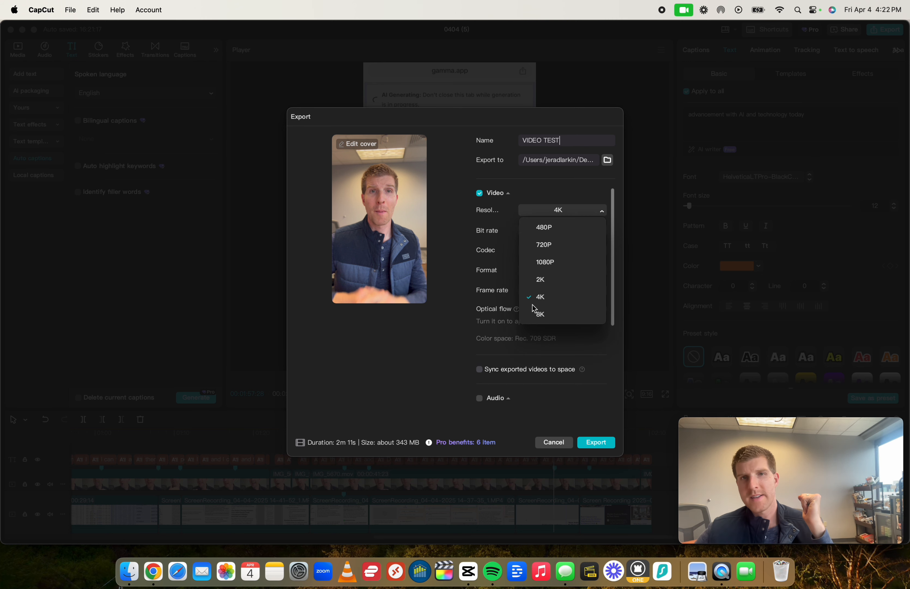
click(479, 247)
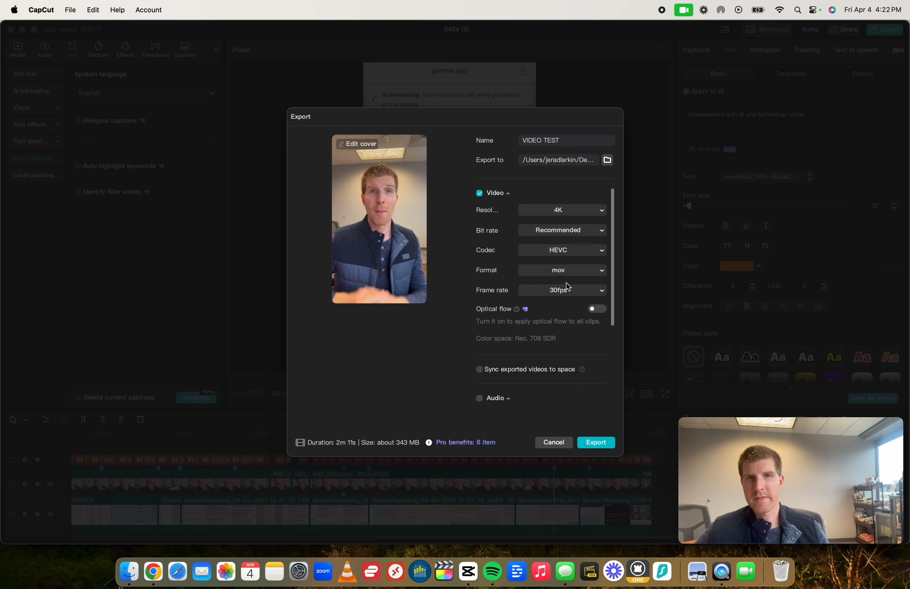
scroll(556, 360, down, 3)
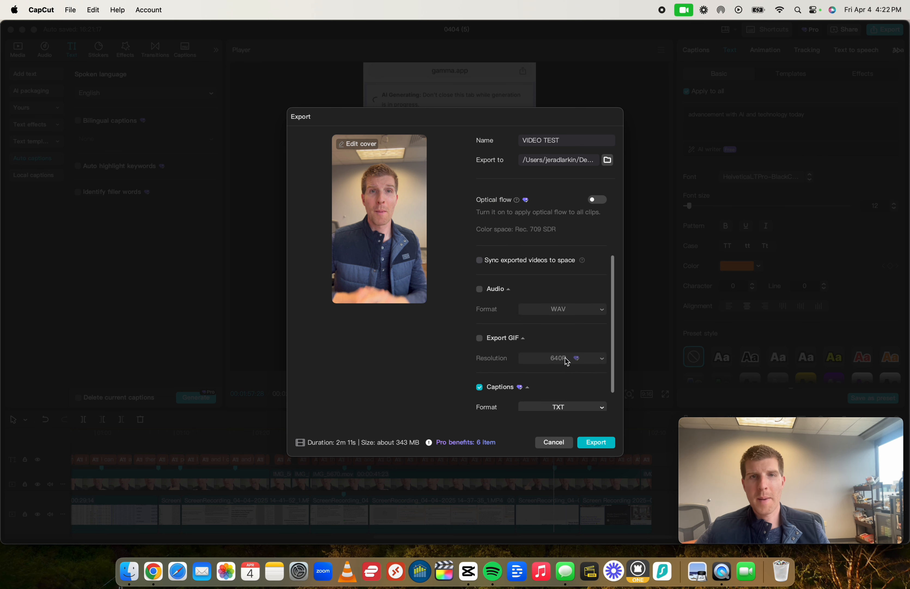
scroll(565, 359, down, 1)
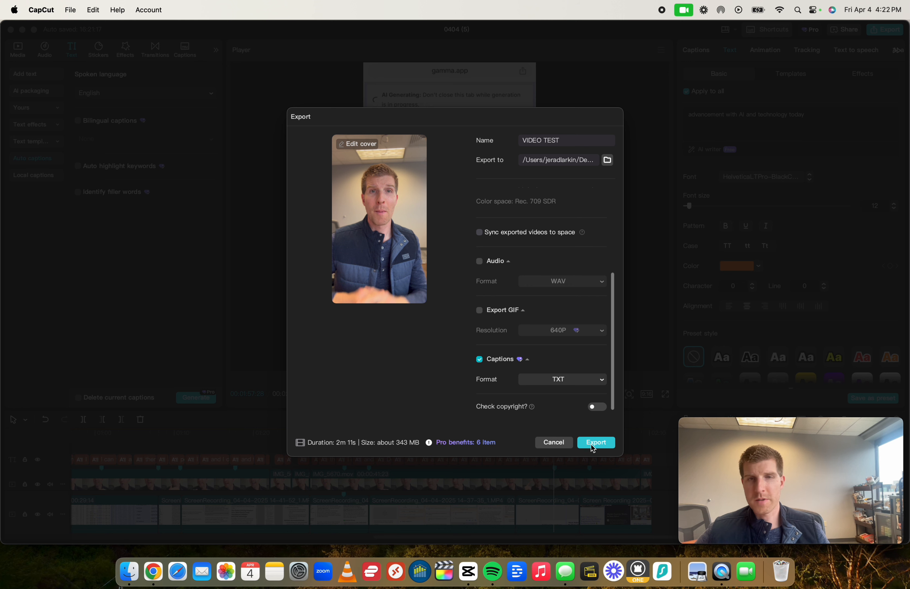
click(554, 443)
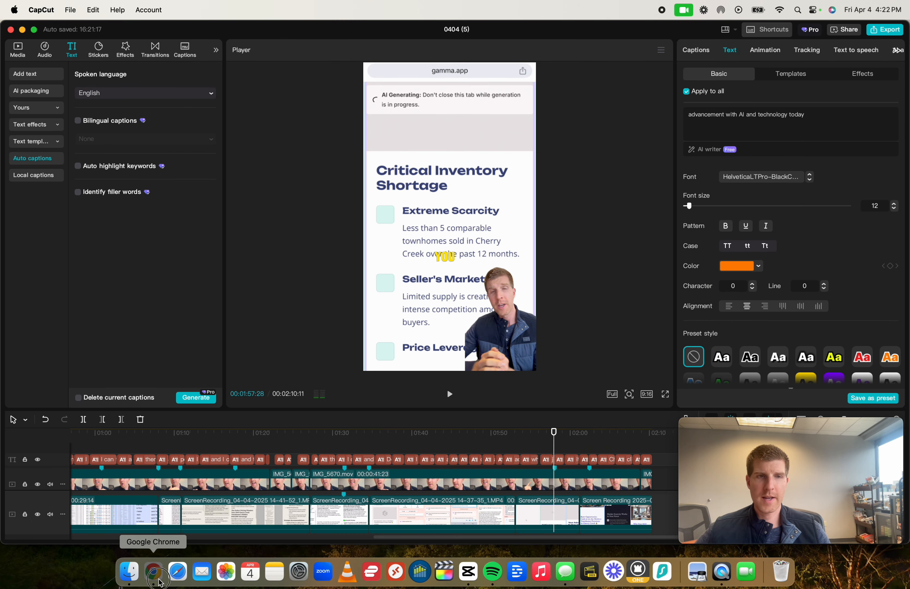
Step: Switch to Chrome and open milehightitleguy.com in a new tab
click(159, 581)
key(super+t)
text(mile)
key(Return)
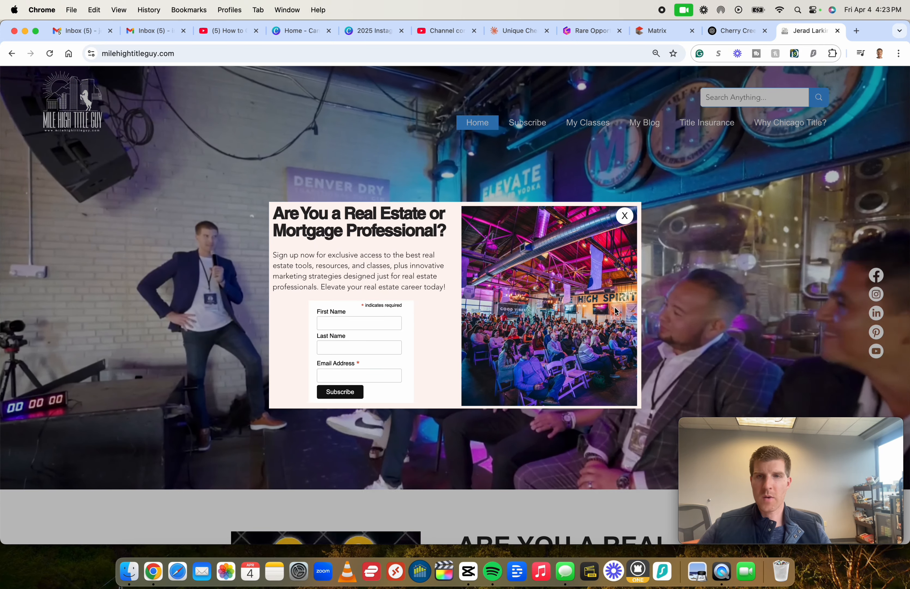
mouse_move(779, 421)
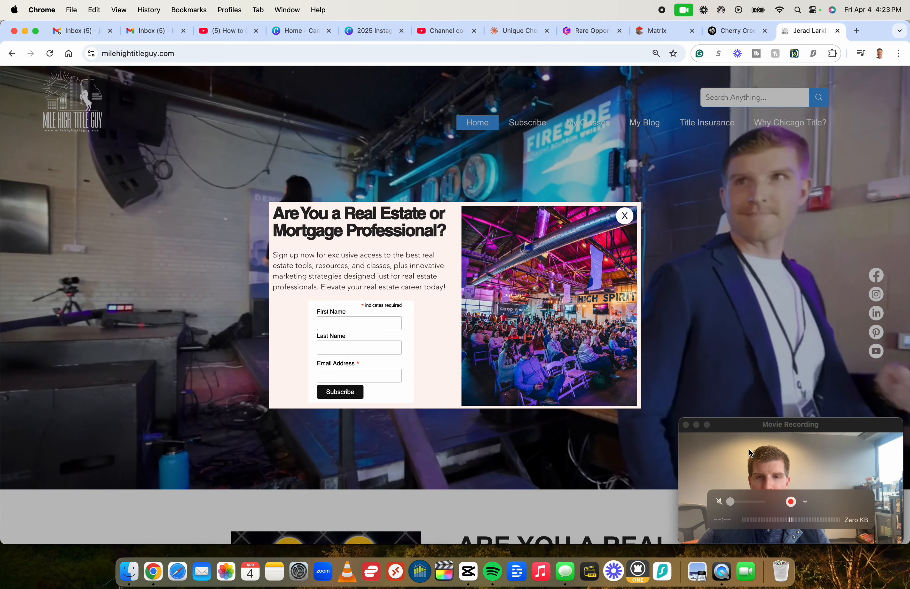
key(super+shift+5)
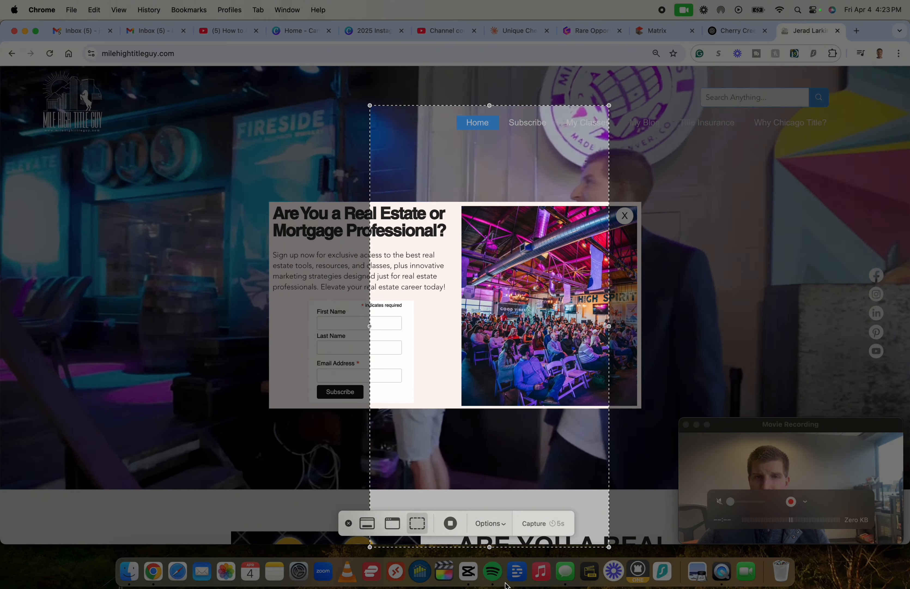